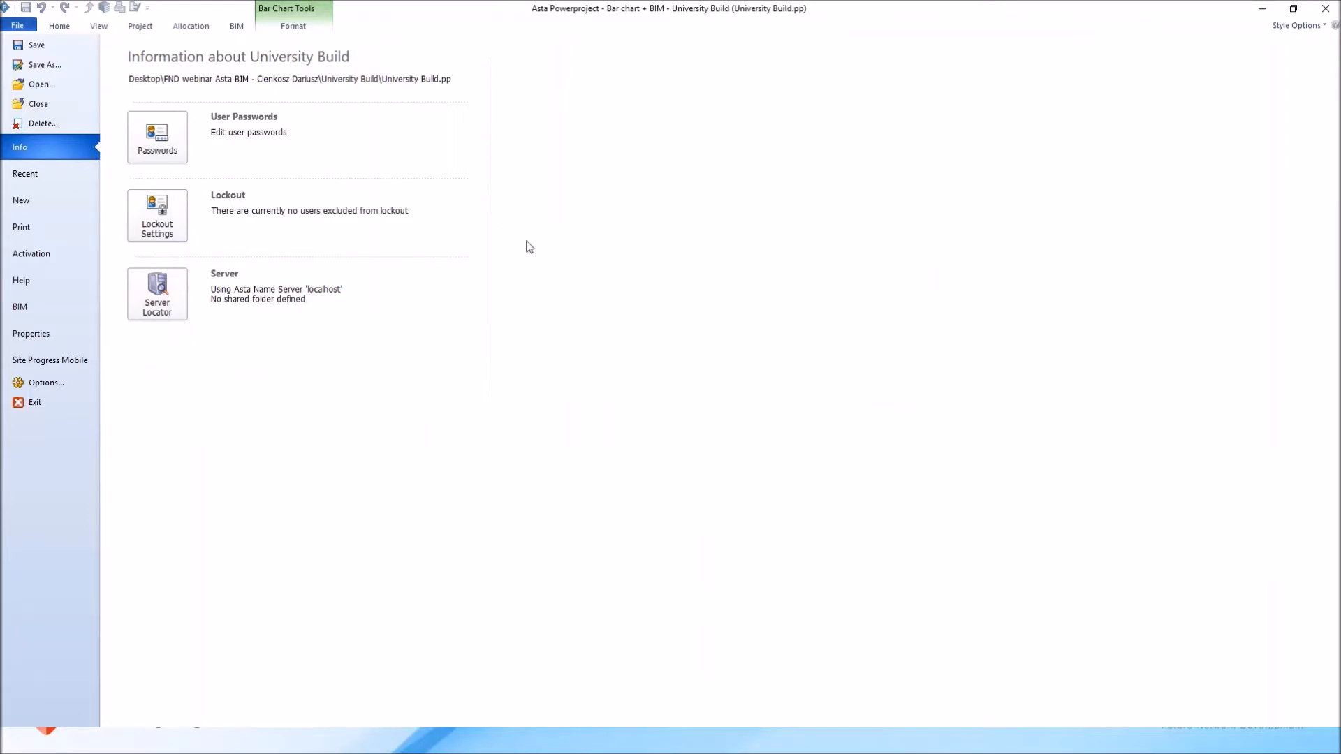
Step: Create a project from the Construction Template with file name demo.pp and title demo, overwriting the existing file, and close the IFC model view
{"action": "left_click", "coordinate": [38, 204]}
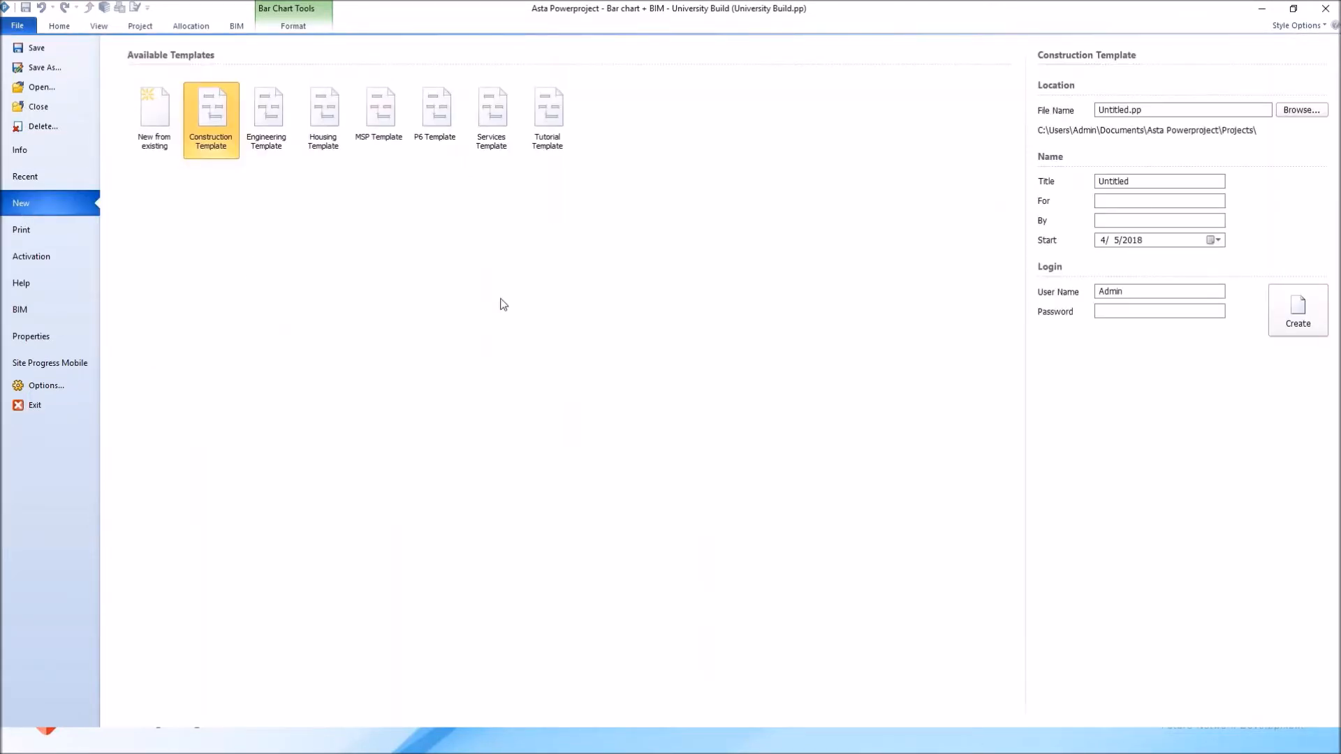
{"action": "double_click", "coordinate": [1122, 109]}
{"action": "type", "text": "demo"}
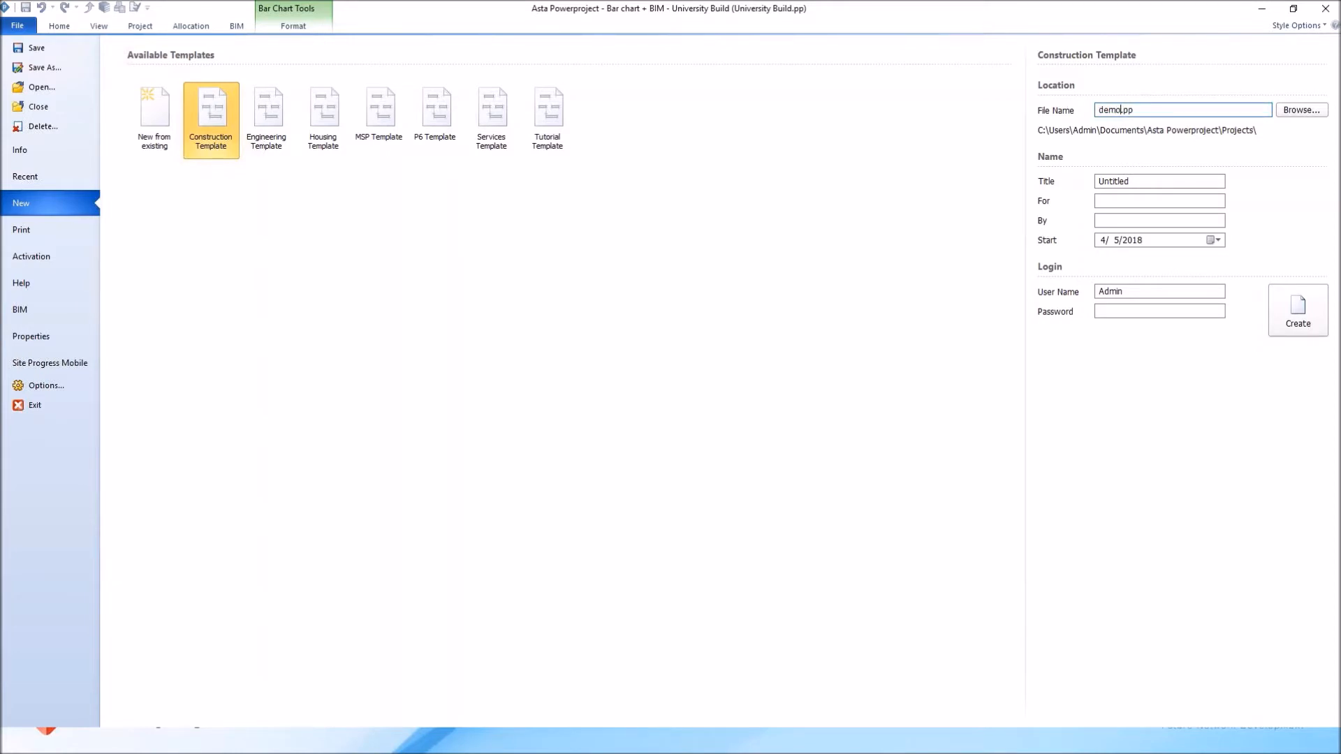
{"action": "double_click", "coordinate": [1120, 109]}
{"action": "key", "text": "Tab"}
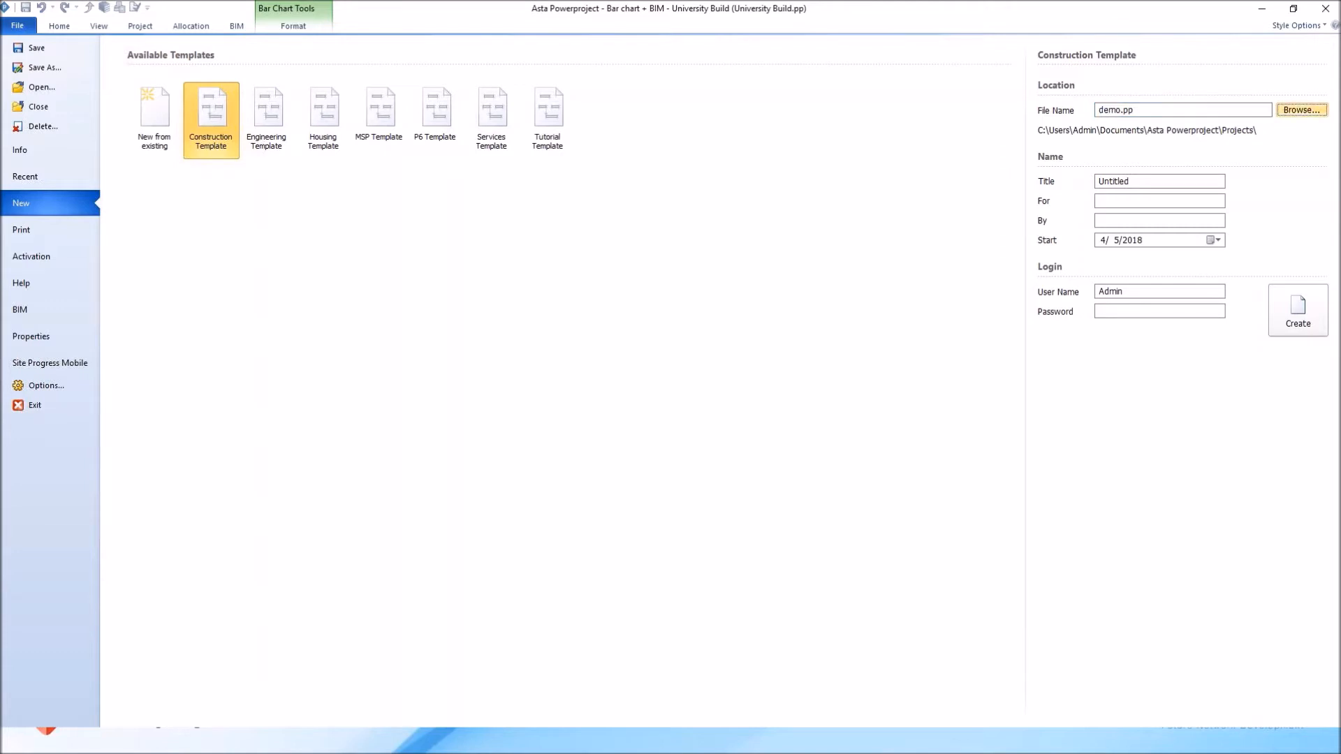
{"action": "left_click_drag", "start_coordinate": [1134, 181], "coordinate": [1064, 187]}
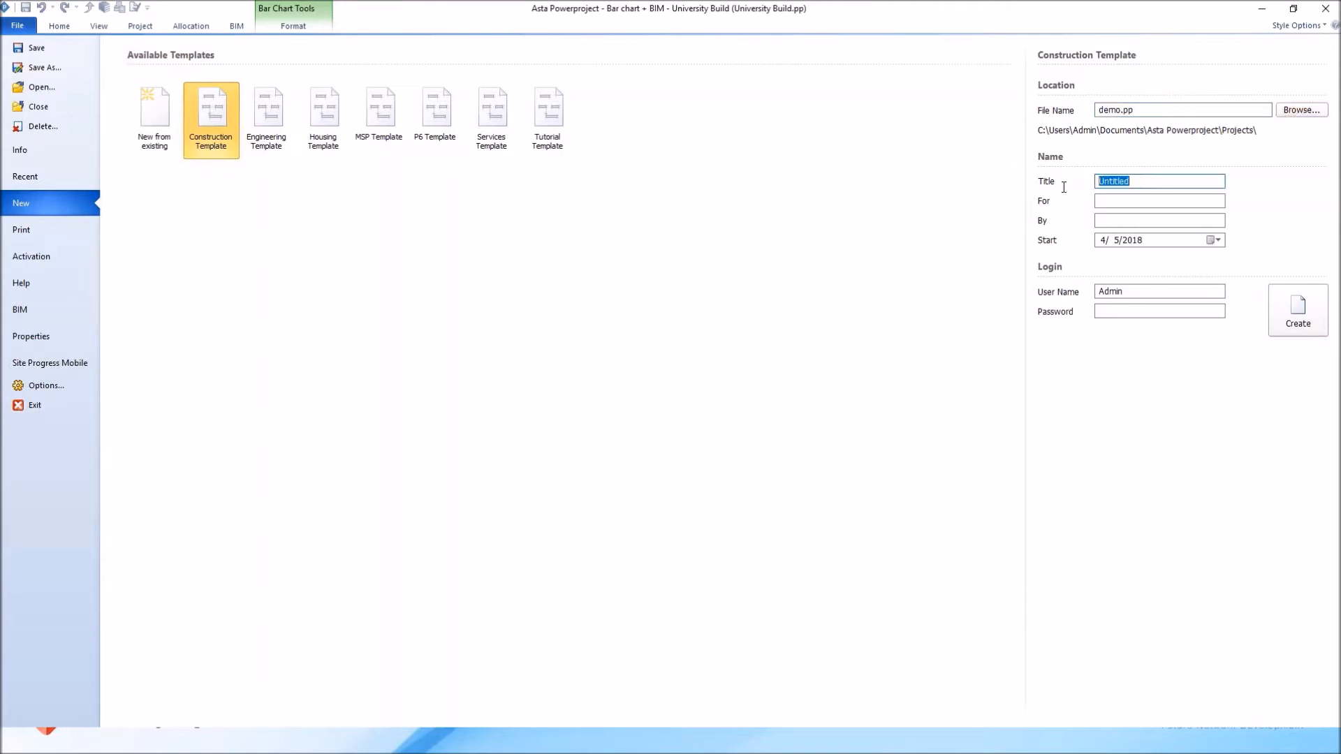
{"action": "type", "text": "demo"}
{"action": "left_click", "coordinate": [1289, 312]}
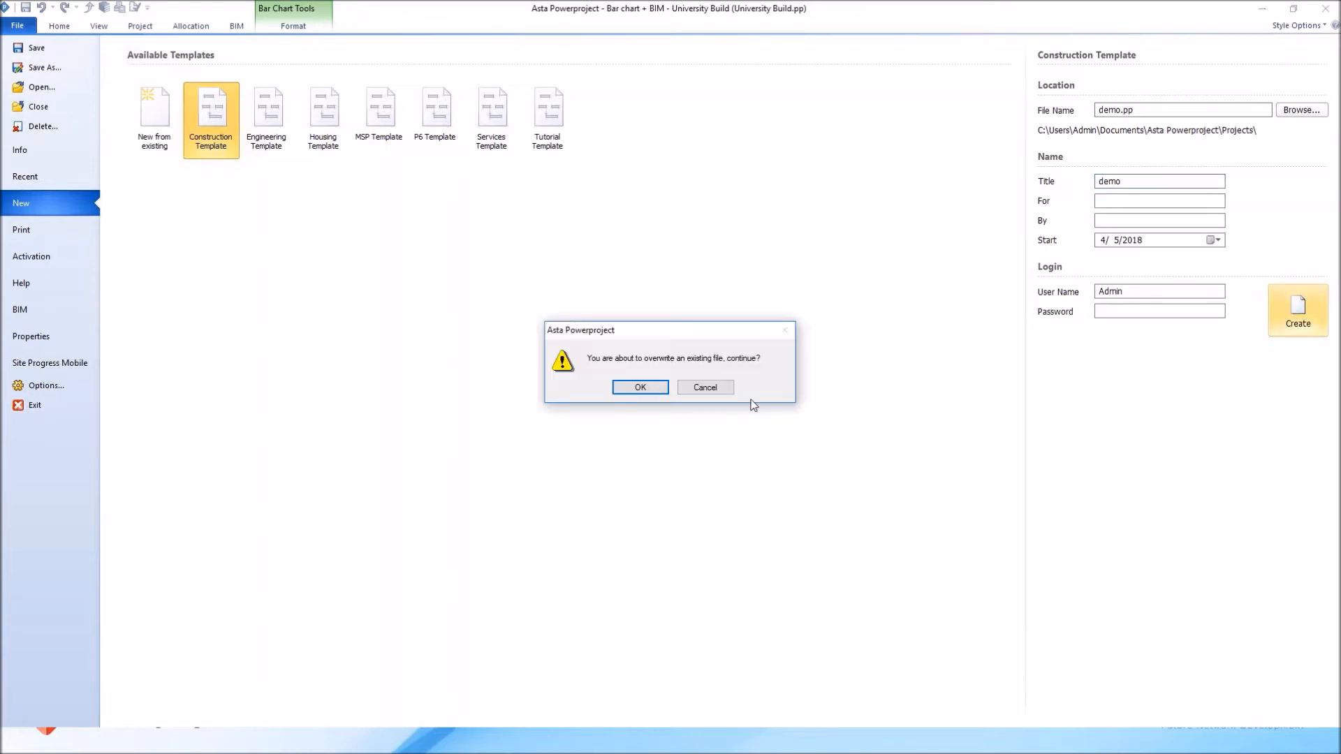
{"action": "left_click", "coordinate": [625, 391]}
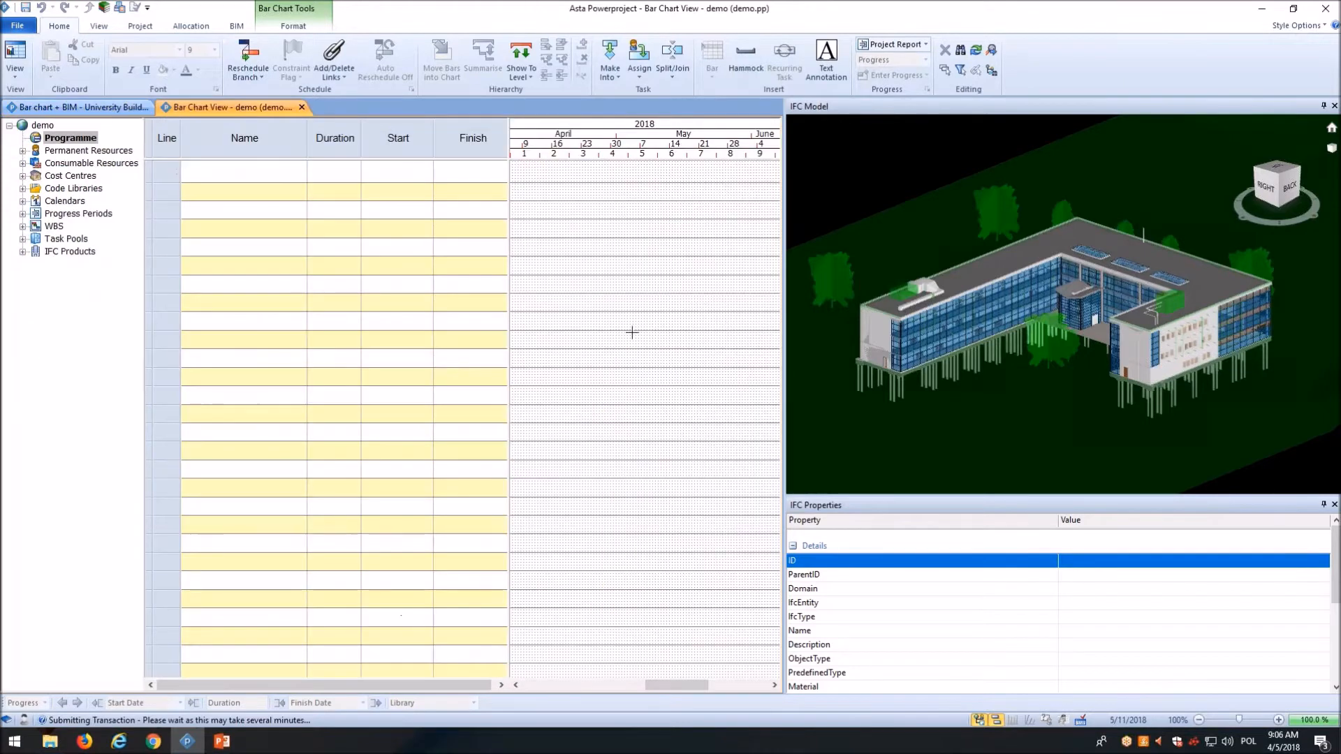
{"action": "left_click", "coordinate": [1334, 107]}
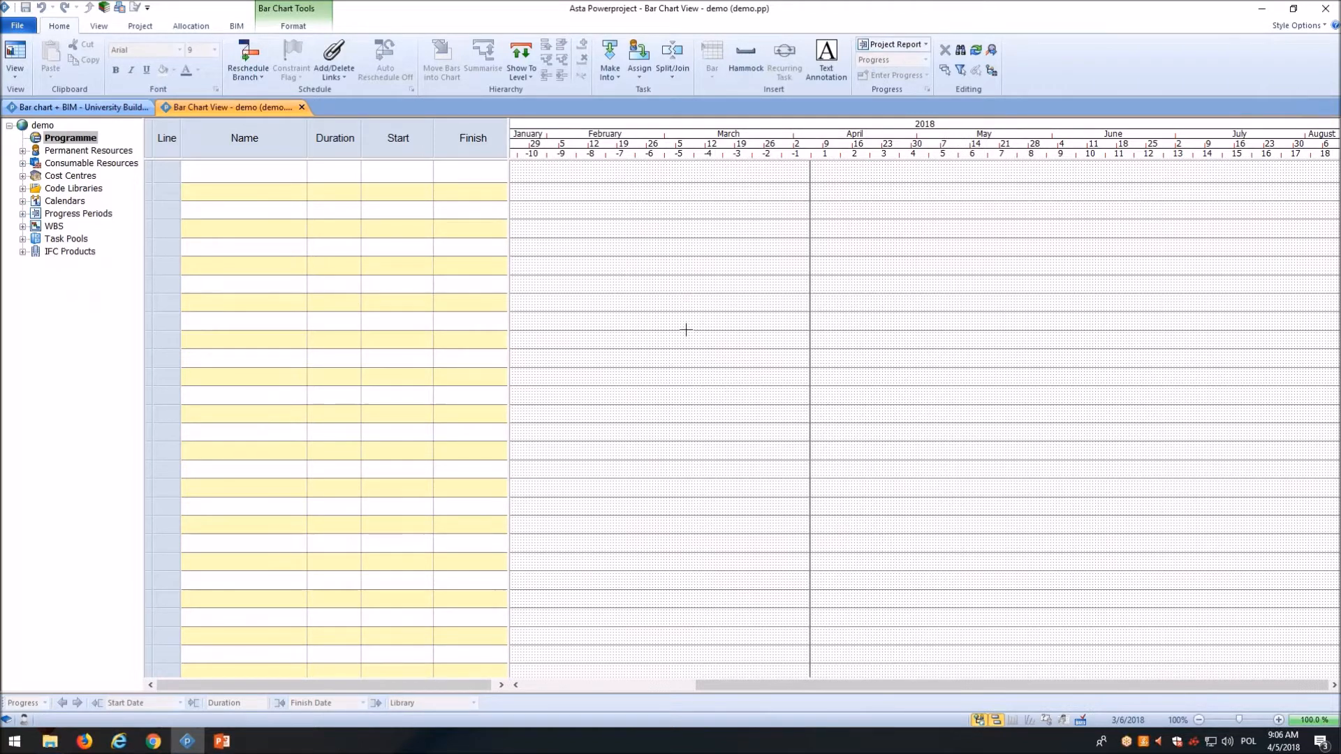
Step: Add the local IFC file APP8 BIM - Intro Model.ifc from the work_files folder to the BIM configuration and open the model
{"action": "left_click", "coordinate": [236, 26]}
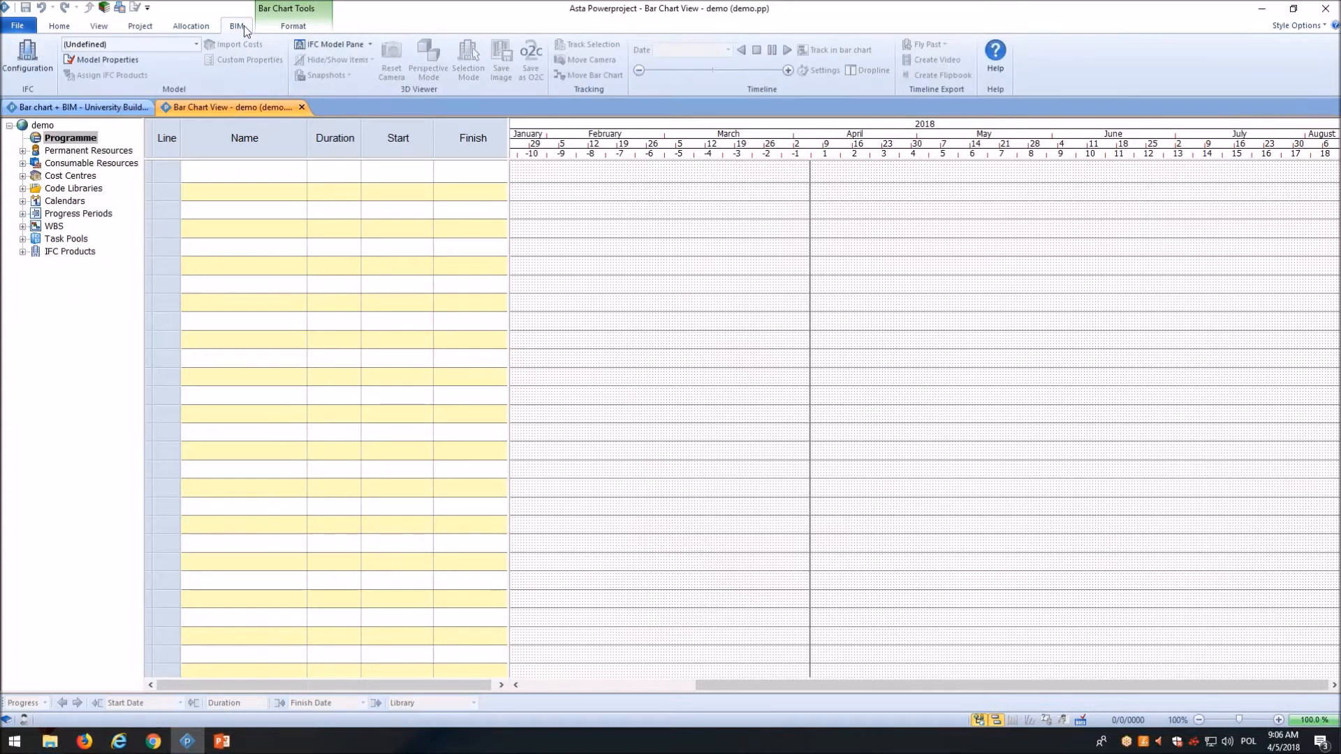
{"action": "left_click", "coordinate": [27, 56]}
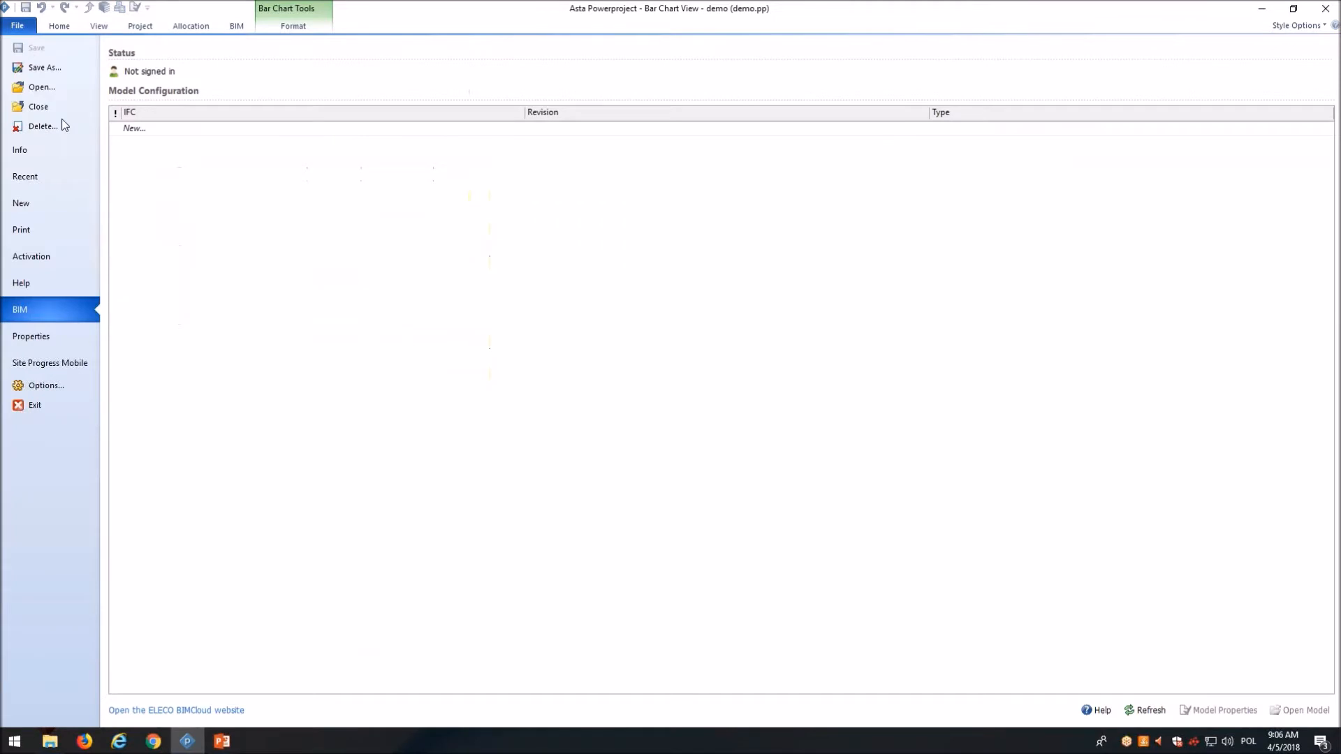
{"action": "left_click", "coordinate": [149, 131]}
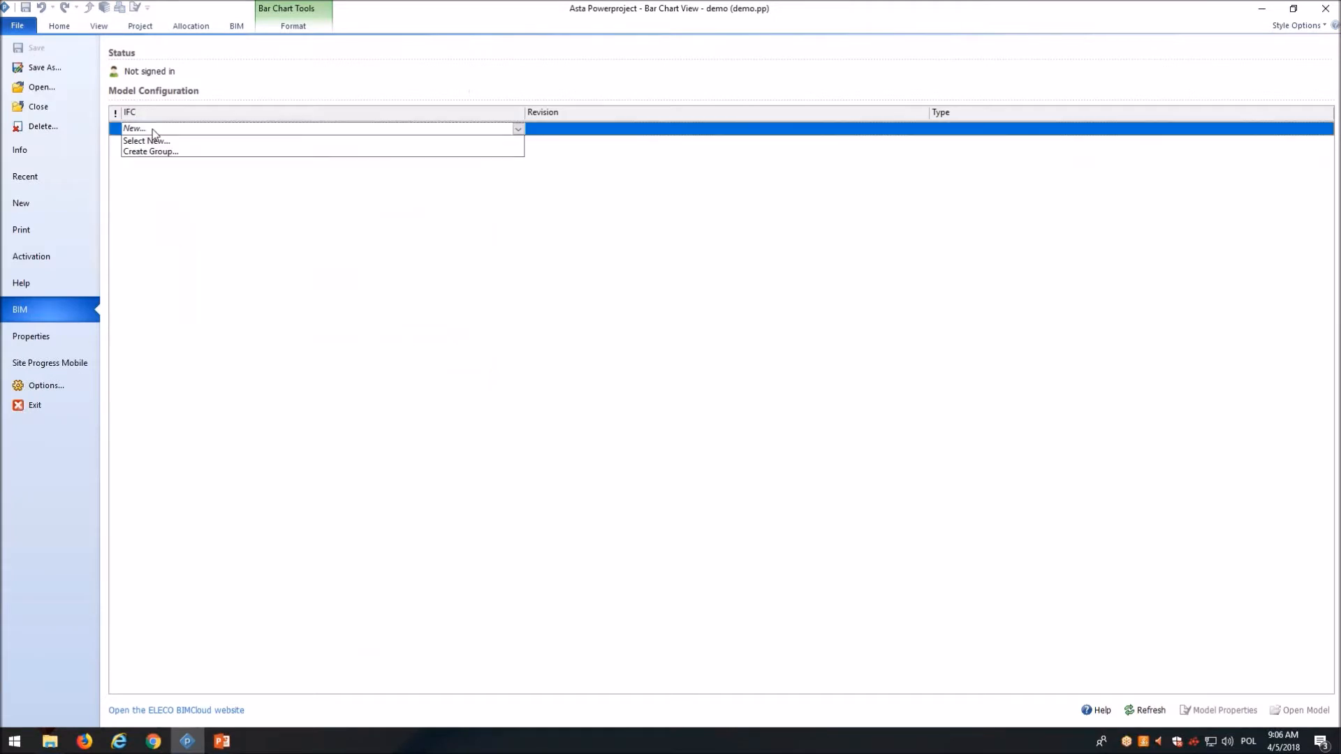
{"action": "left_click", "coordinate": [154, 141]}
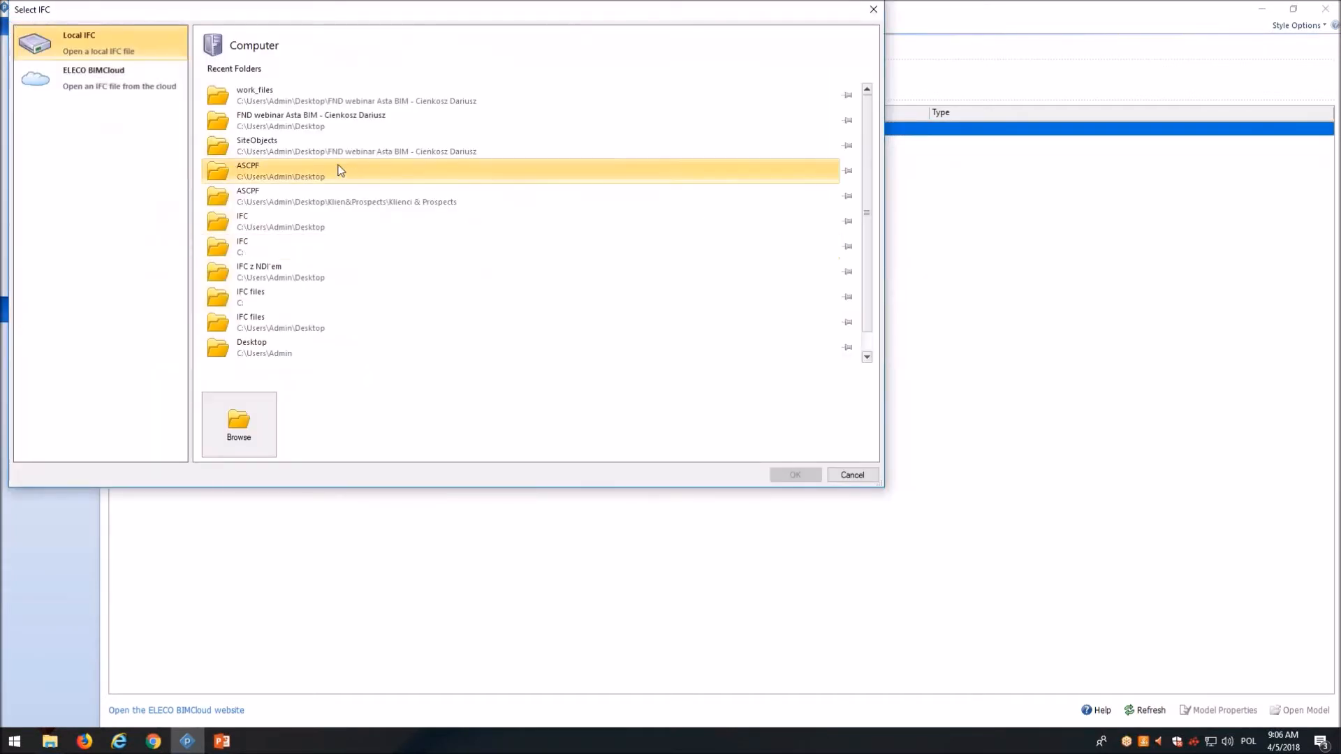
{"action": "left_click", "coordinate": [460, 101]}
{"action": "left_click", "coordinate": [391, 180]}
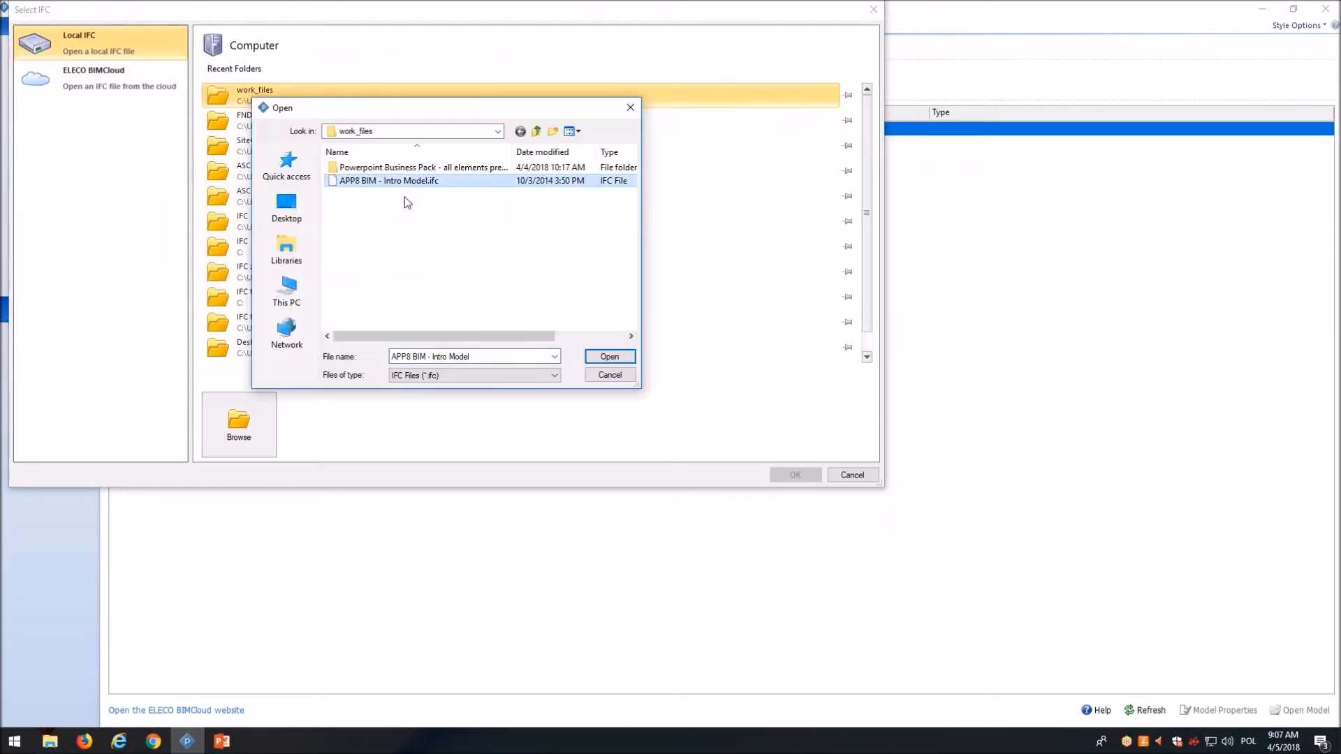
{"action": "left_click", "coordinate": [605, 360]}
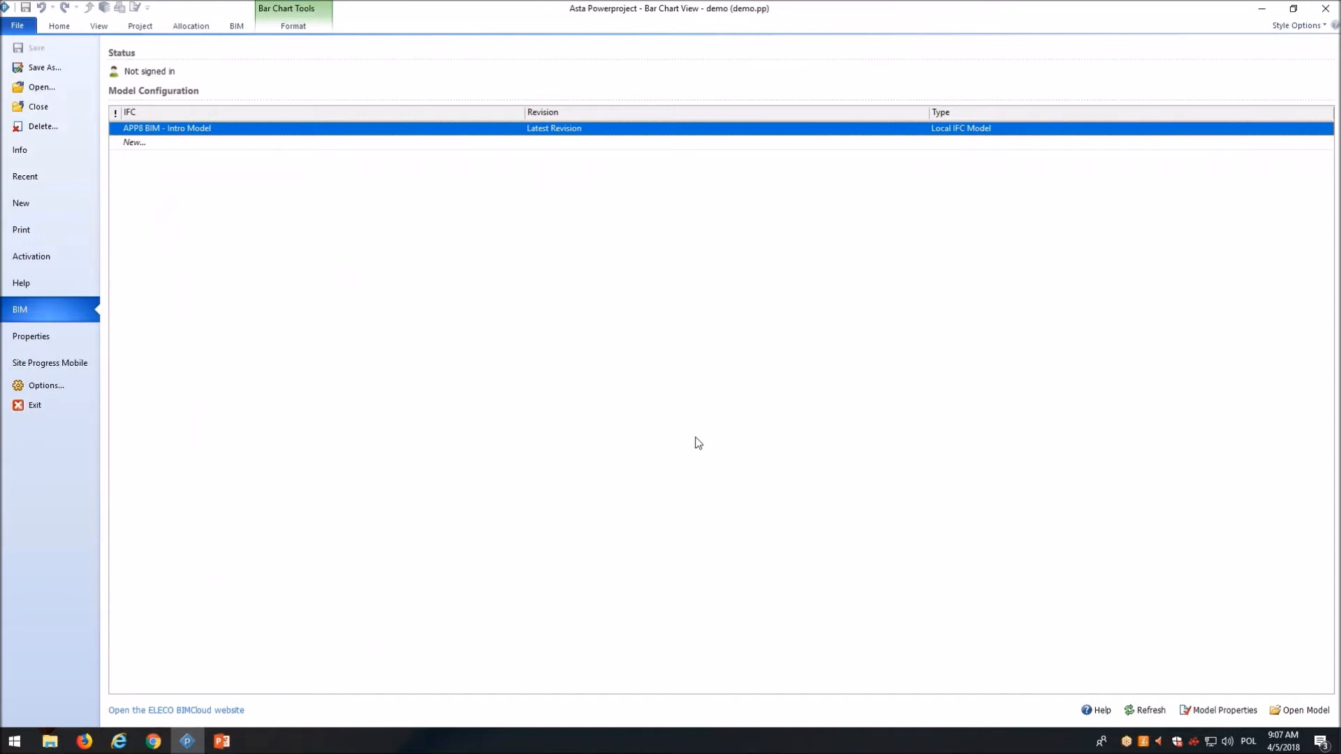
{"action": "left_click", "coordinate": [1300, 710]}
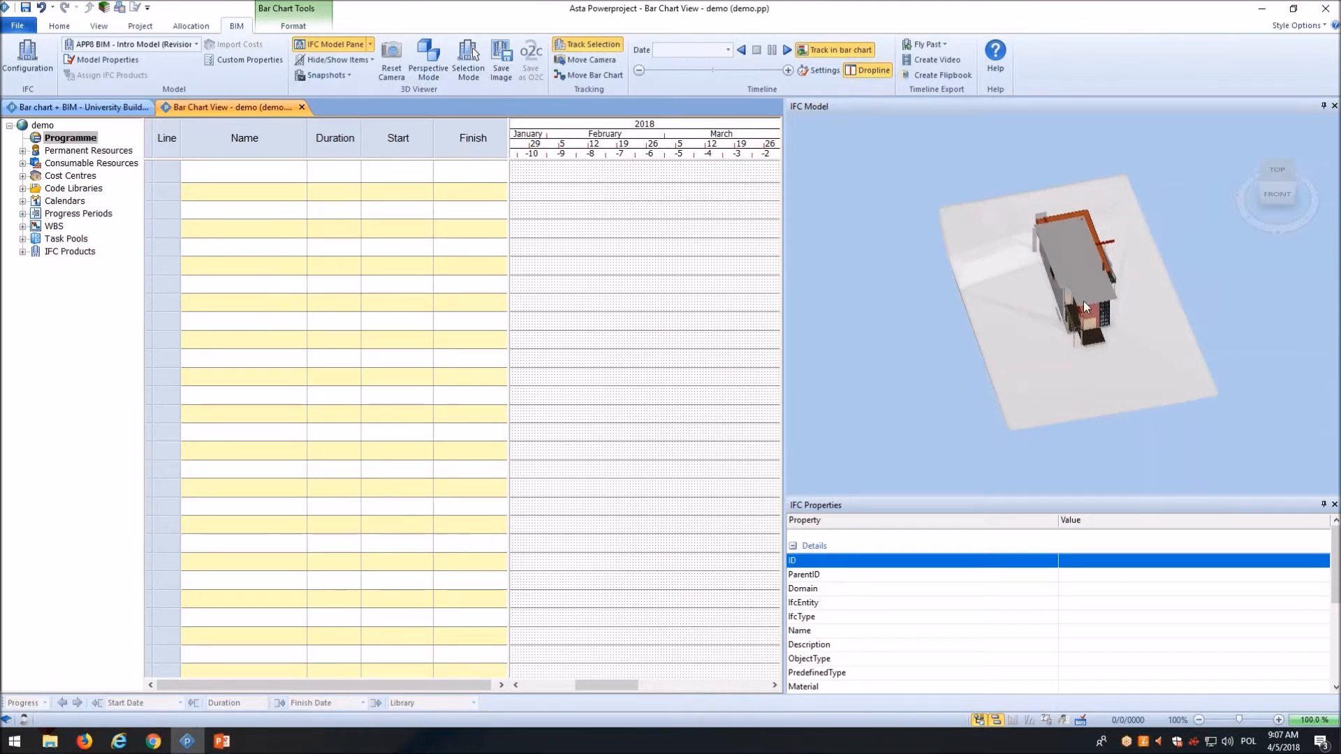
Step: Orbit and pan the loaded IFC model to examine the building and its site from different sides
{"action": "left_click", "coordinate": [1146, 364]}
{"action": "left_click_drag", "start_coordinate": [1211, 377], "coordinate": [1175, 346]}
{"action": "middle_click_drag", "start_coordinate": [1161, 335], "coordinate": [908, 302]}
{"action": "left_click", "coordinate": [1233, 360]}
{"action": "mouse_move", "coordinate": [1239, 274]}
{"action": "left_mouse_down"}
{"action": "mouse_move", "coordinate": [1237, 256]}
{"action": "mouse_move", "coordinate": [1255, 266]}
{"action": "left_mouse_up"}
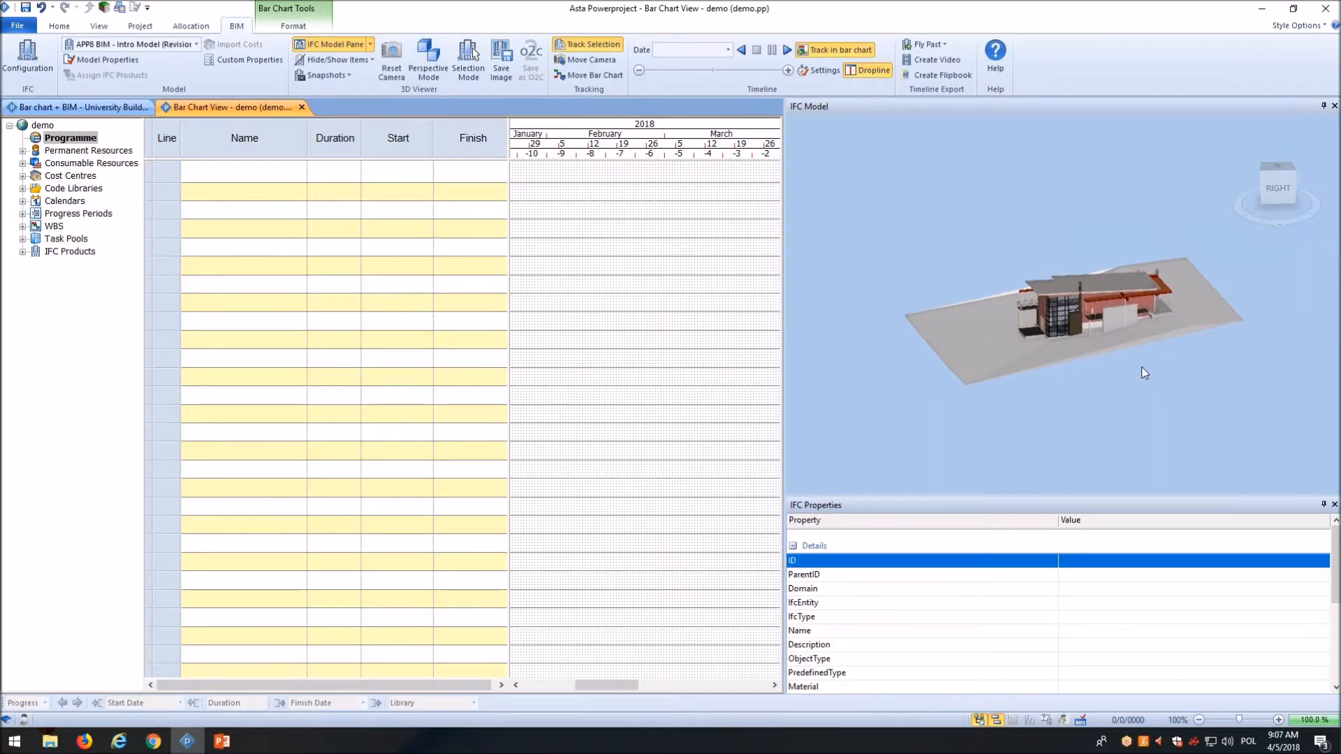
{"action": "mouse_move", "coordinate": [1131, 379]}
{"action": "middle_mouse_down"}
{"action": "mouse_move", "coordinate": [1003, 359]}
{"action": "mouse_move", "coordinate": [1106, 370]}
{"action": "middle_mouse_up"}
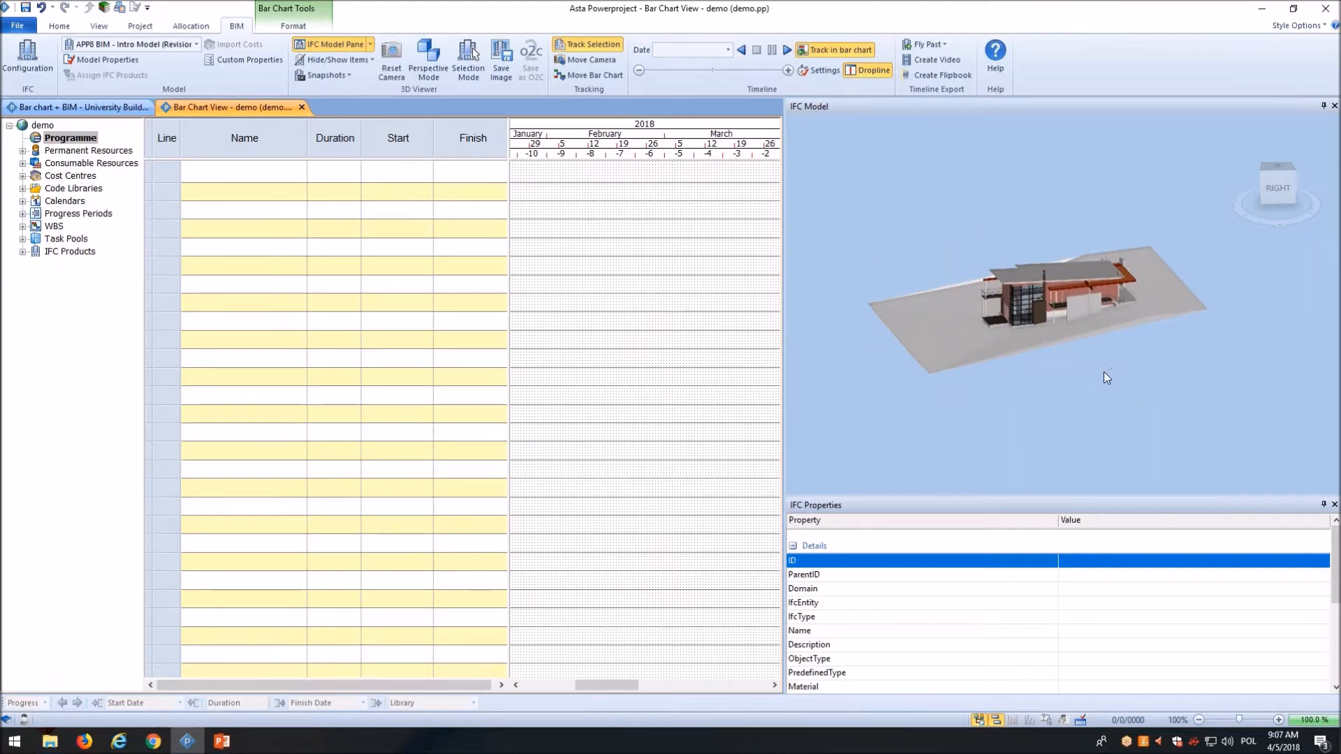
{"action": "mouse_move", "coordinate": [1047, 365]}
{"action": "middle_mouse_down"}
{"action": "mouse_move", "coordinate": [1155, 384]}
{"action": "mouse_move", "coordinate": [1039, 355]}
{"action": "mouse_move", "coordinate": [1042, 366]}
{"action": "middle_mouse_up"}
{"action": "left_click_drag", "start_coordinate": [1017, 338], "coordinate": [1128, 381]}
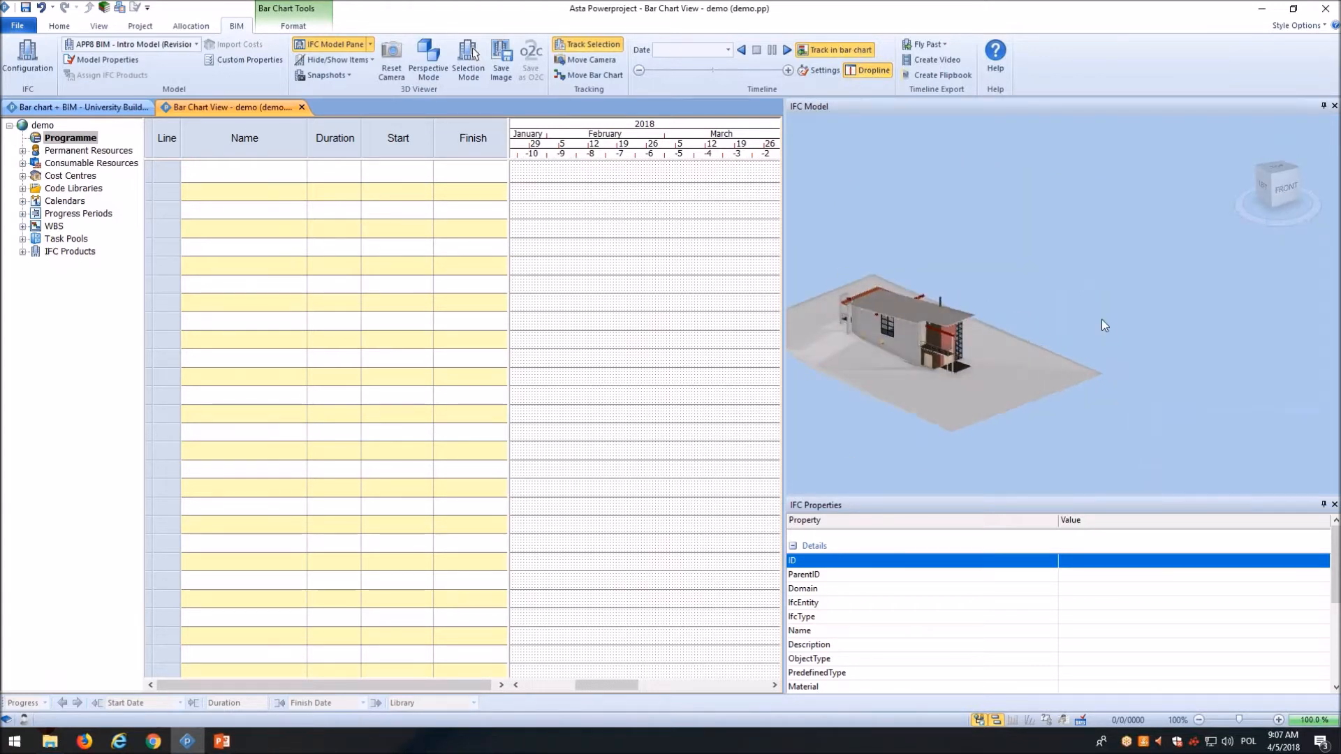
{"action": "middle_click_drag", "start_coordinate": [1095, 313], "coordinate": [1174, 309]}
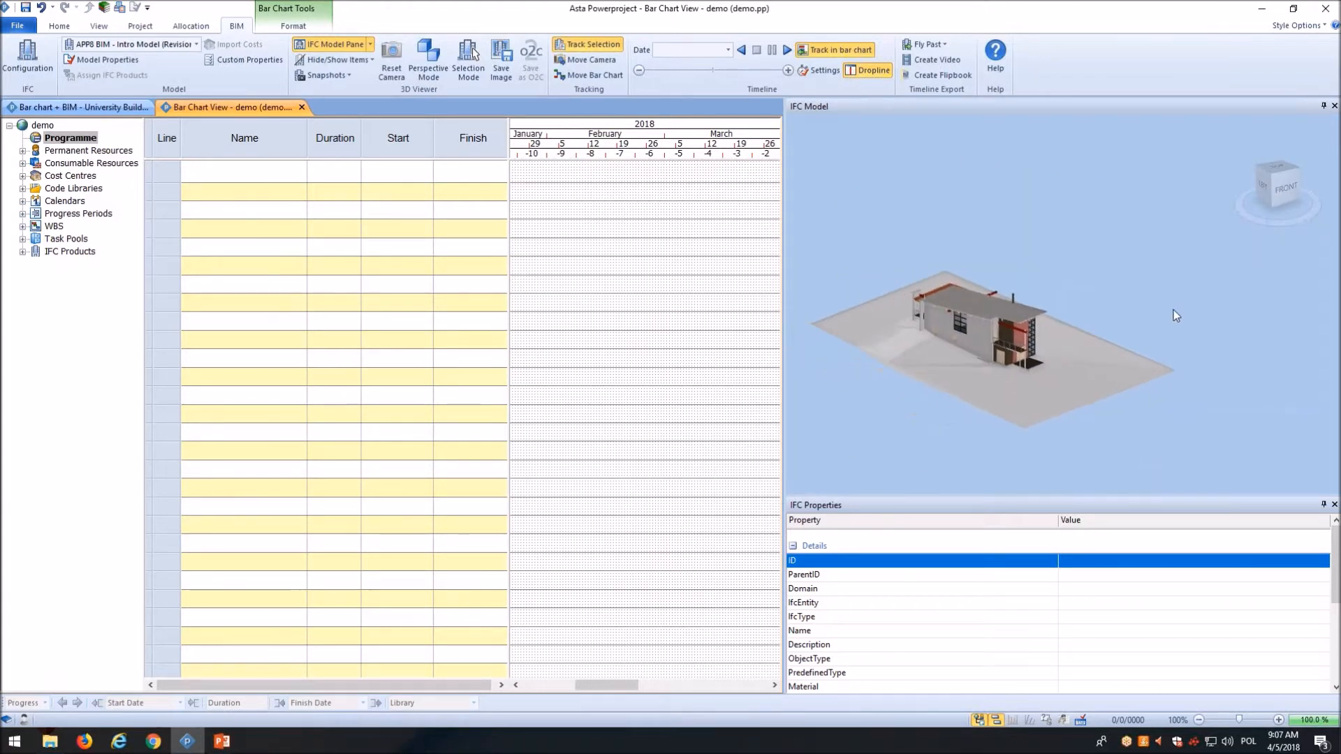
Step: Examine the building in the left, back and right standard views, ending with a tilted view of the right side
{"action": "mouse_move", "coordinate": [1271, 180]}
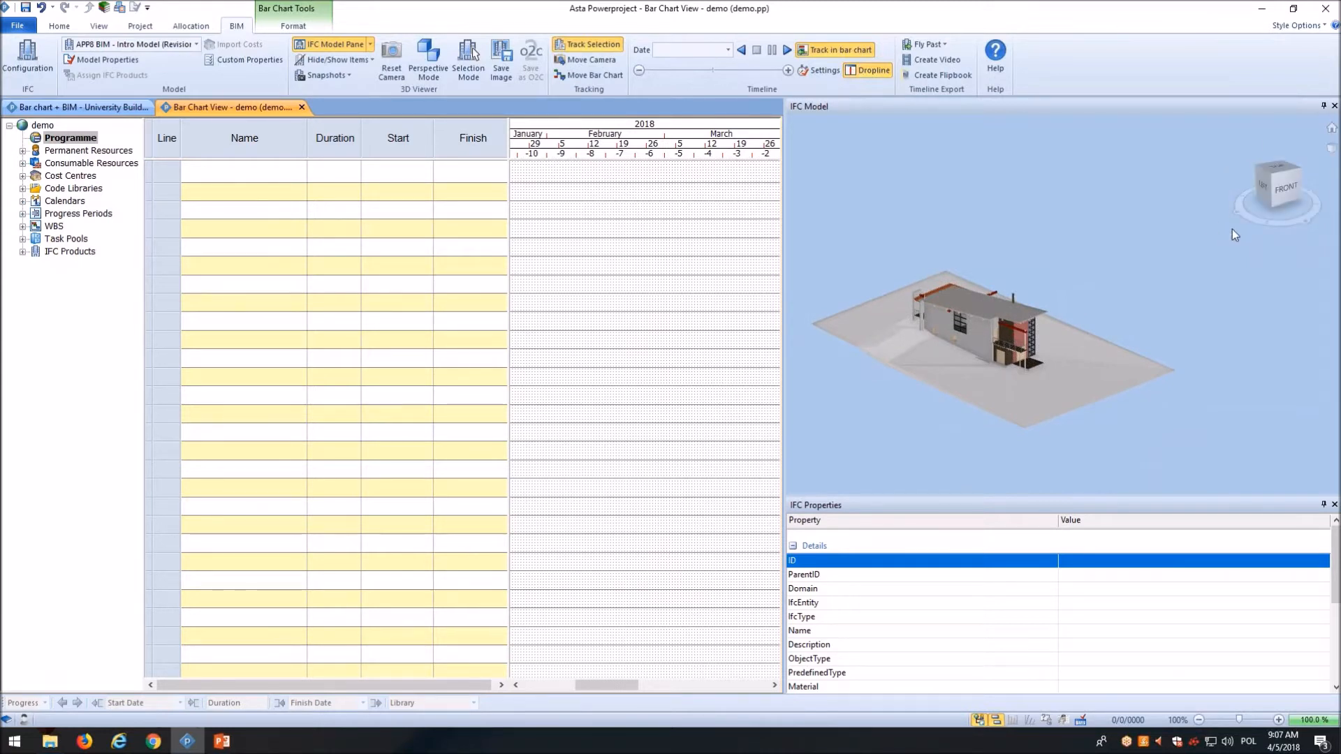
{"action": "mouse_move", "coordinate": [1309, 216]}
{"action": "left_mouse_down"}
{"action": "mouse_move", "coordinate": [1251, 214]}
{"action": "mouse_move", "coordinate": [1306, 224]}
{"action": "left_mouse_up"}
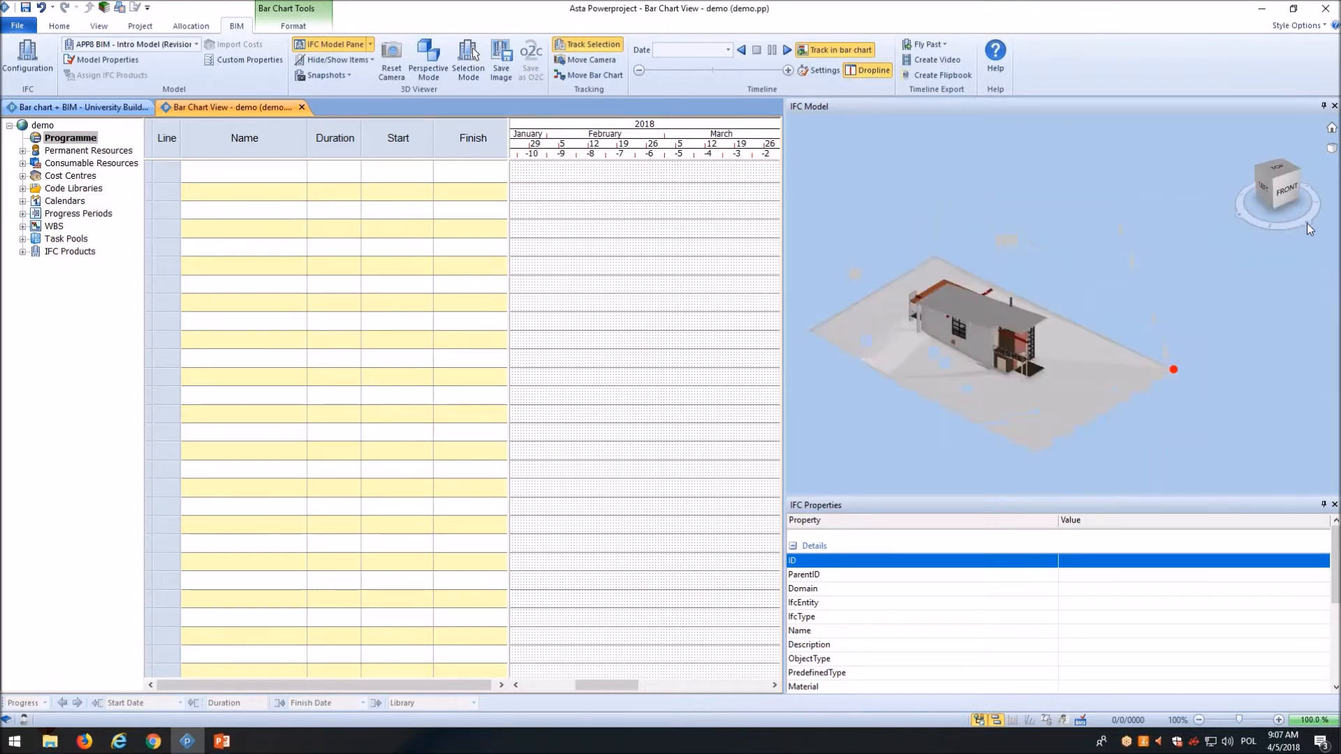
{"action": "left_click", "coordinate": [1269, 197]}
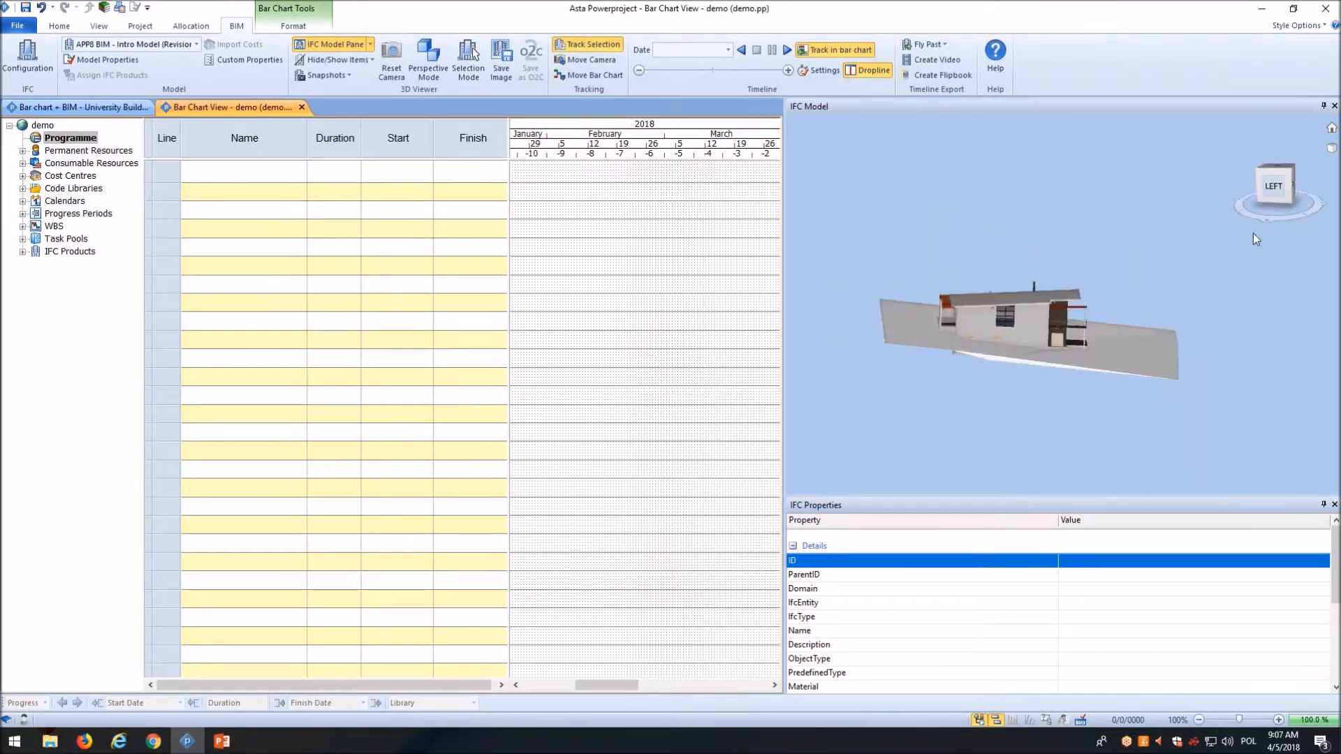
{"action": "left_click", "coordinate": [1262, 182]}
{"action": "left_click", "coordinate": [1263, 184]}
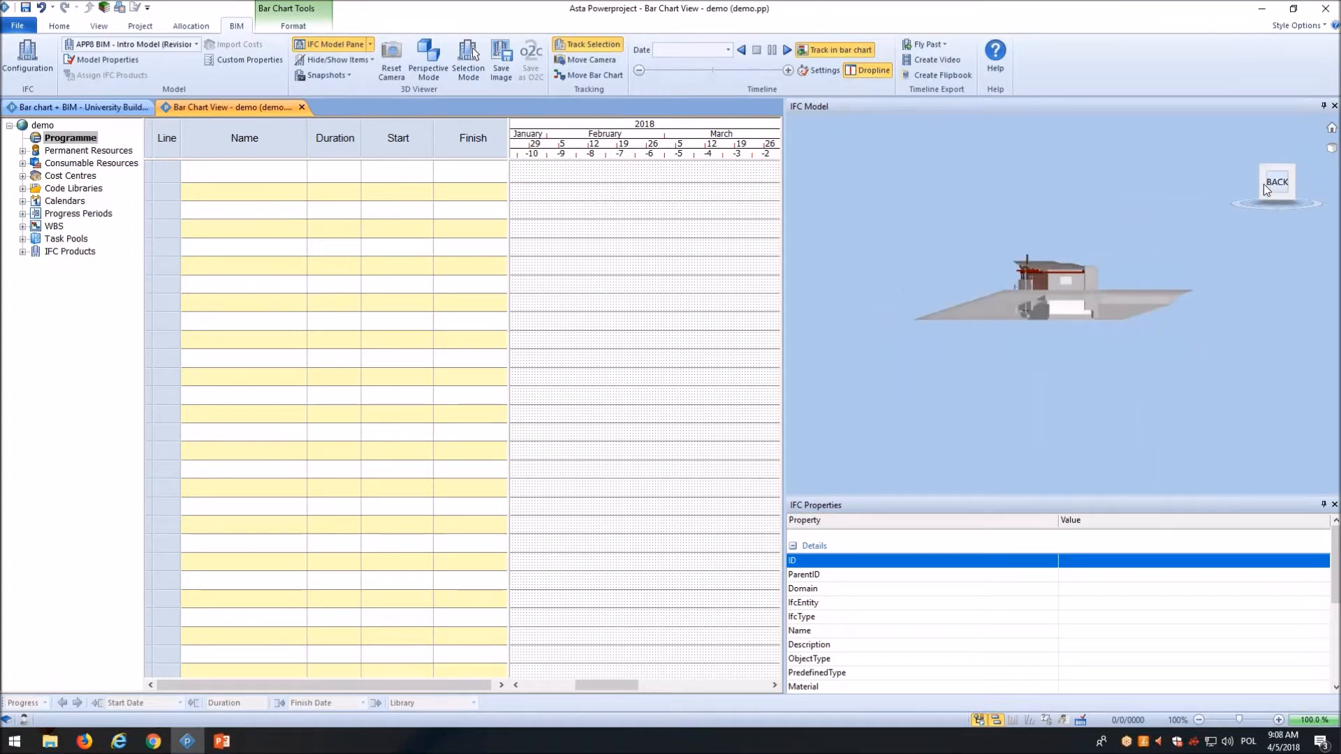
{"action": "left_click", "coordinate": [1263, 183]}
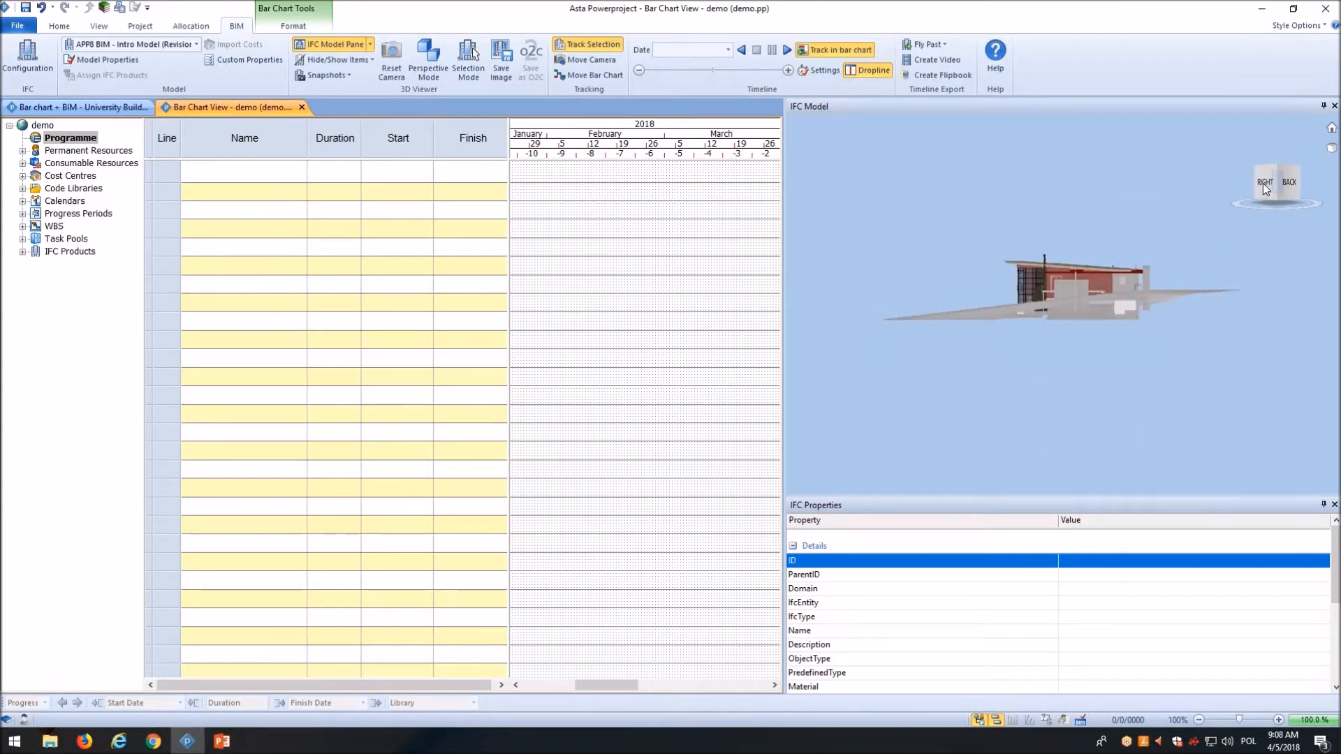
{"action": "left_click", "coordinate": [1266, 182]}
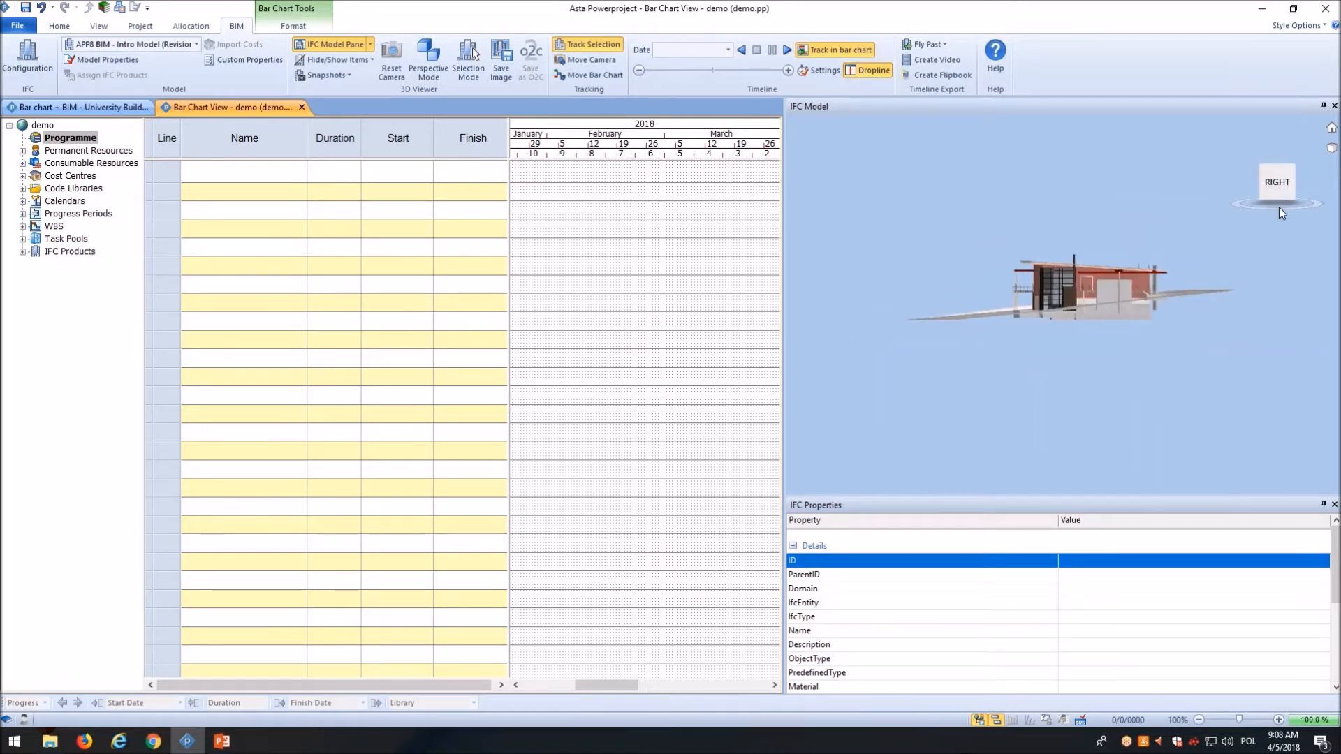
{"action": "left_click_drag", "start_coordinate": [1277, 211], "coordinate": [1263, 271]}
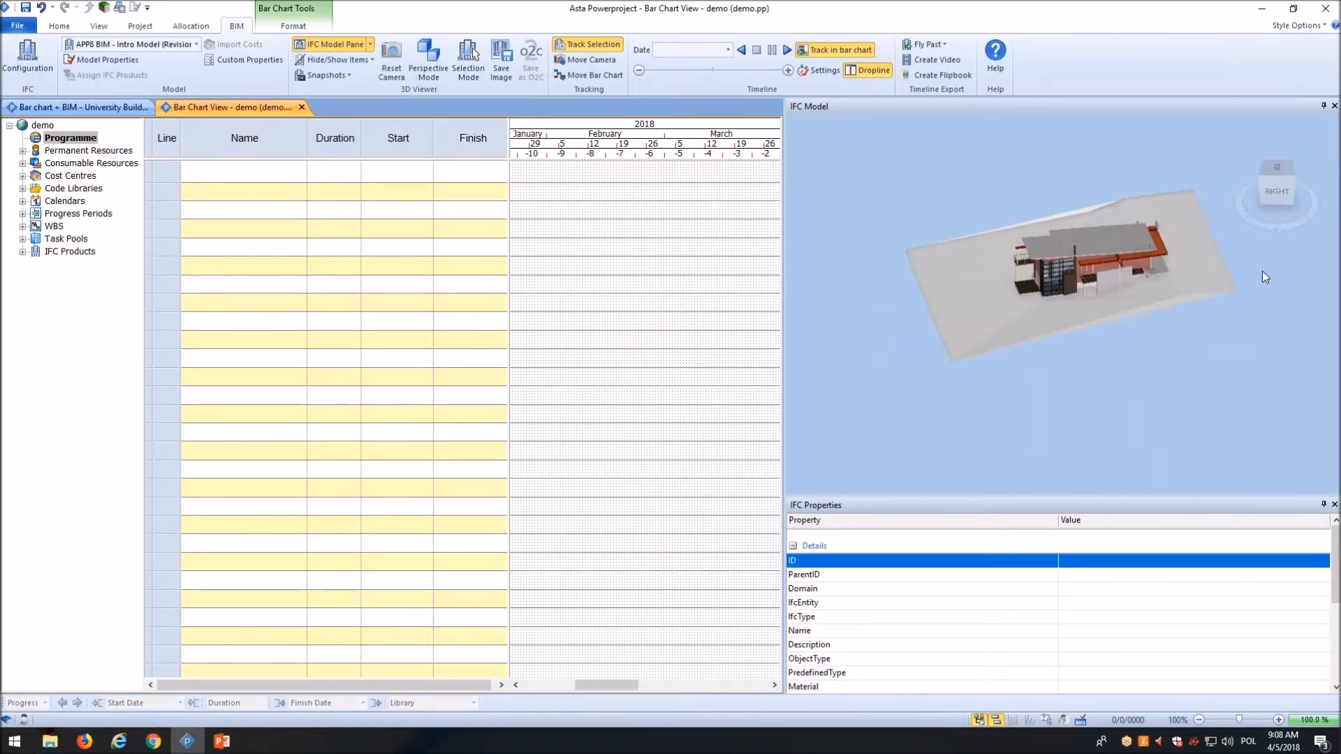
{"action": "right_click", "coordinate": [1263, 271]}
{"action": "left_click", "coordinate": [1263, 241]}
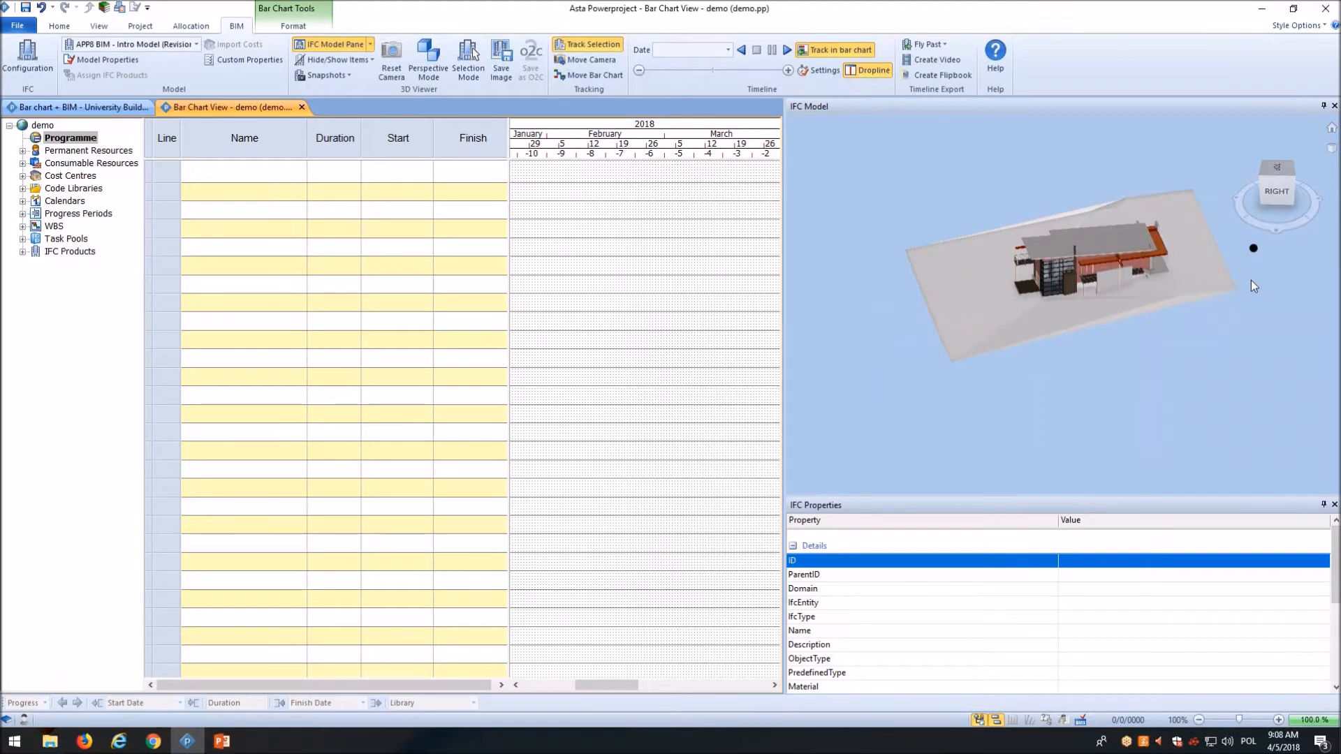
Step: Hide the grey free-standing wall in front of the building's right side in the 3D model
{"action": "middle_click_drag", "start_coordinate": [1251, 280], "coordinate": [1245, 314]}
{"action": "scroll", "coordinate": [1142, 363], "scroll_direction": "up", "scroll_amount": 8}
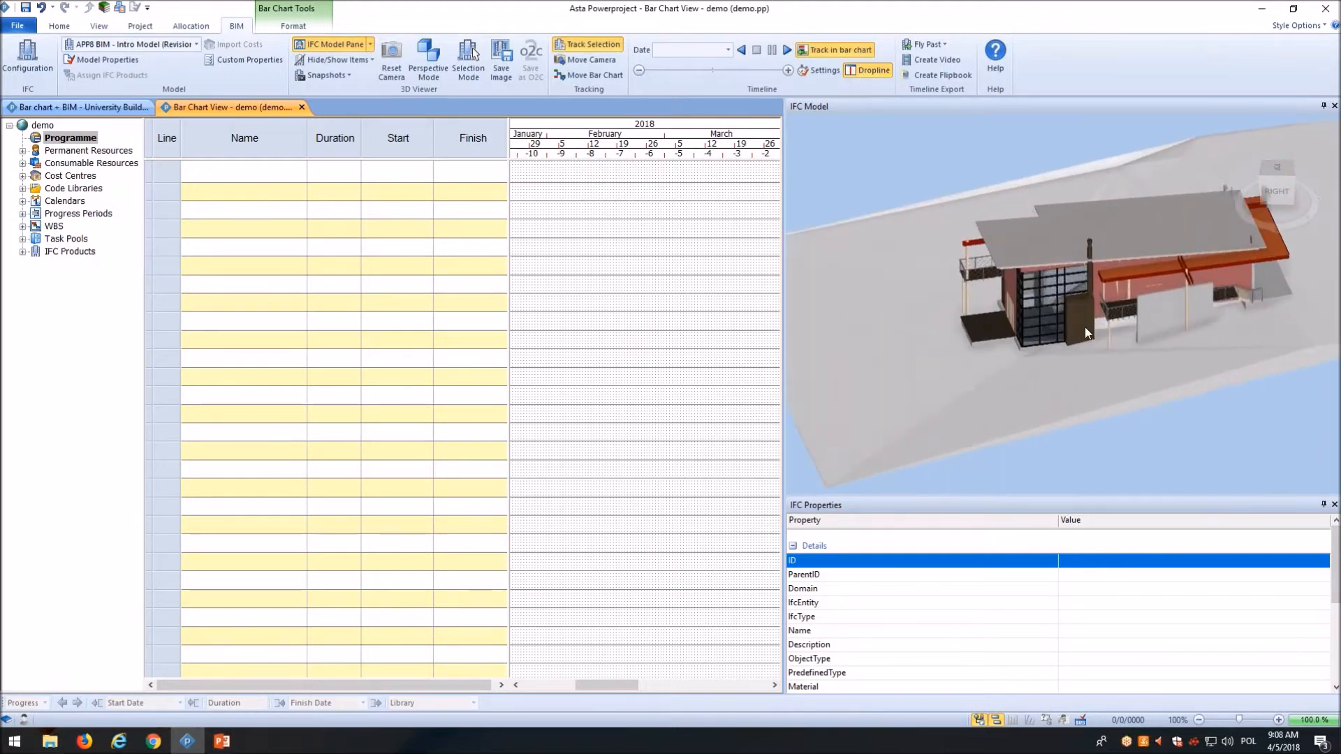
{"action": "scroll", "coordinate": [1156, 369], "scroll_direction": "up", "scroll_amount": 3}
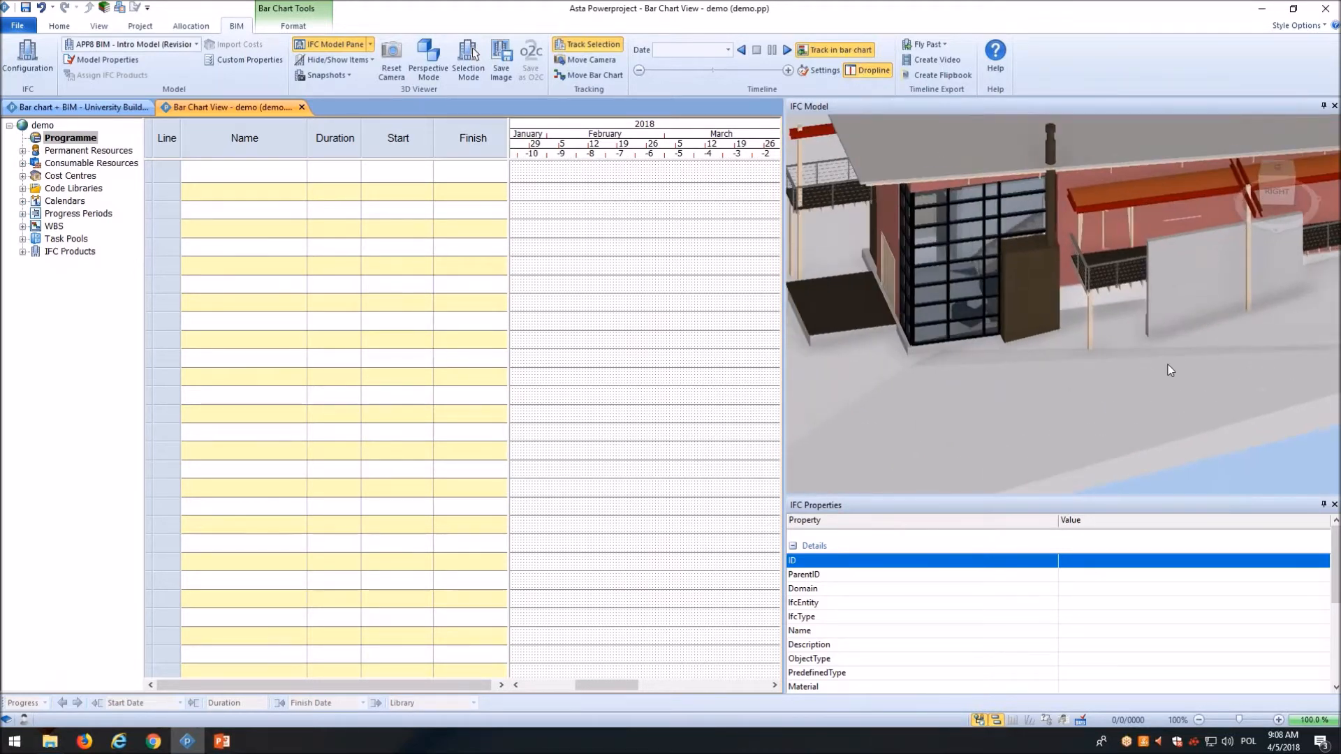
{"action": "scroll", "coordinate": [1168, 364], "scroll_direction": "down", "scroll_amount": 2}
{"action": "scroll", "coordinate": [1167, 364], "scroll_direction": "down", "scroll_amount": 2}
{"action": "middle_click_drag", "start_coordinate": [1240, 425], "coordinate": [1184, 430]}
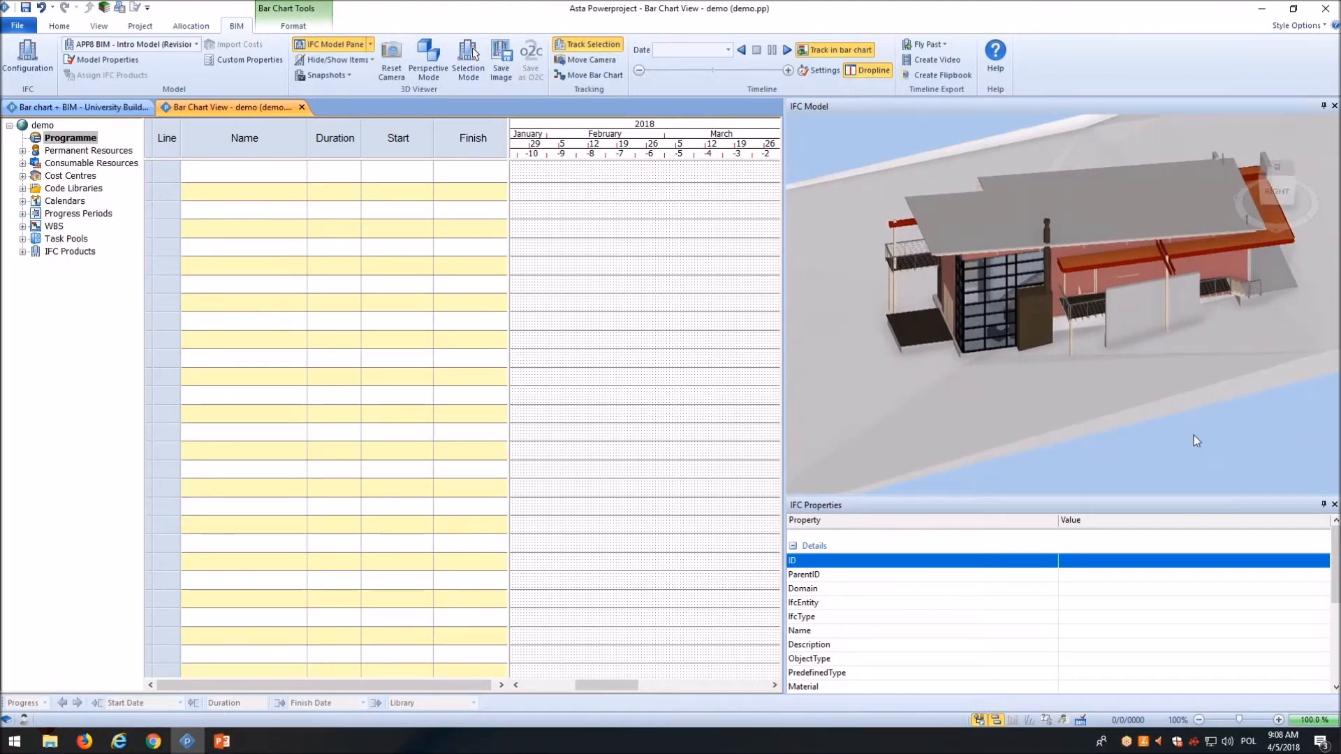
{"action": "left_click", "coordinate": [1119, 323]}
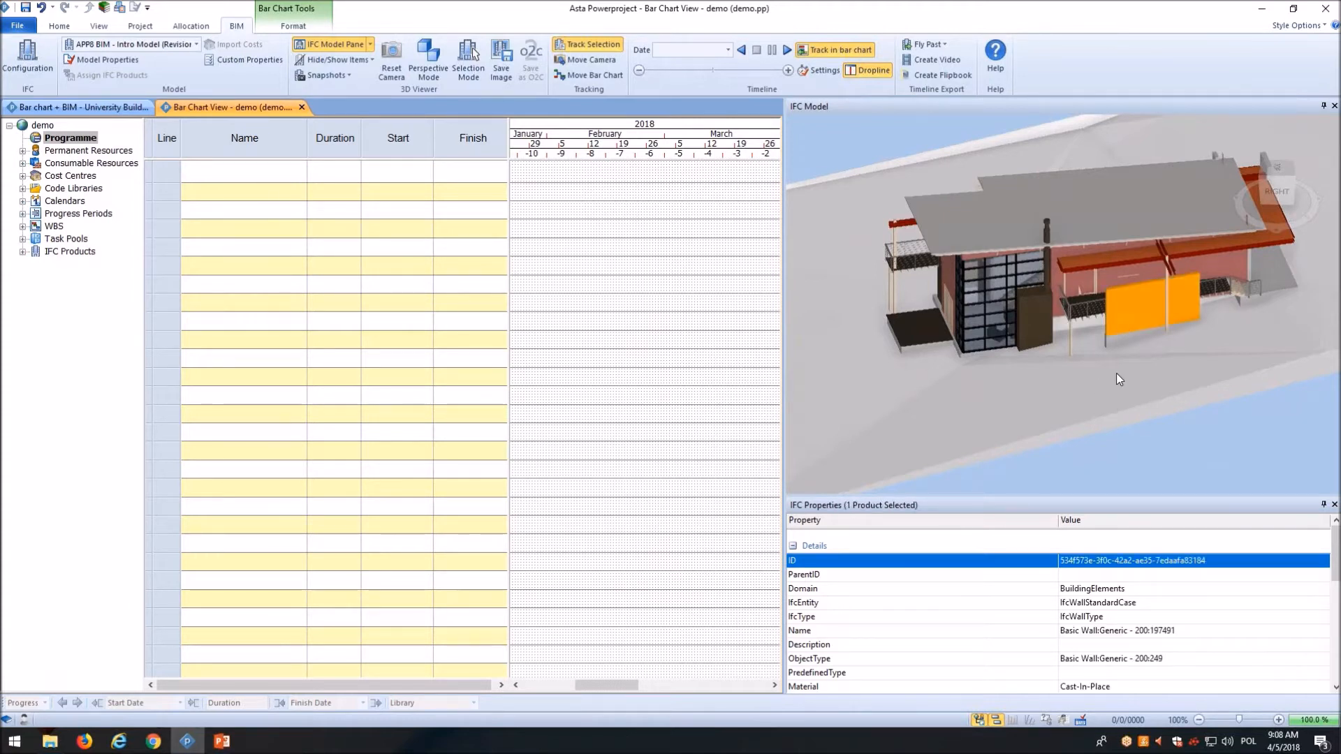
{"action": "right_click", "coordinate": [1124, 316]}
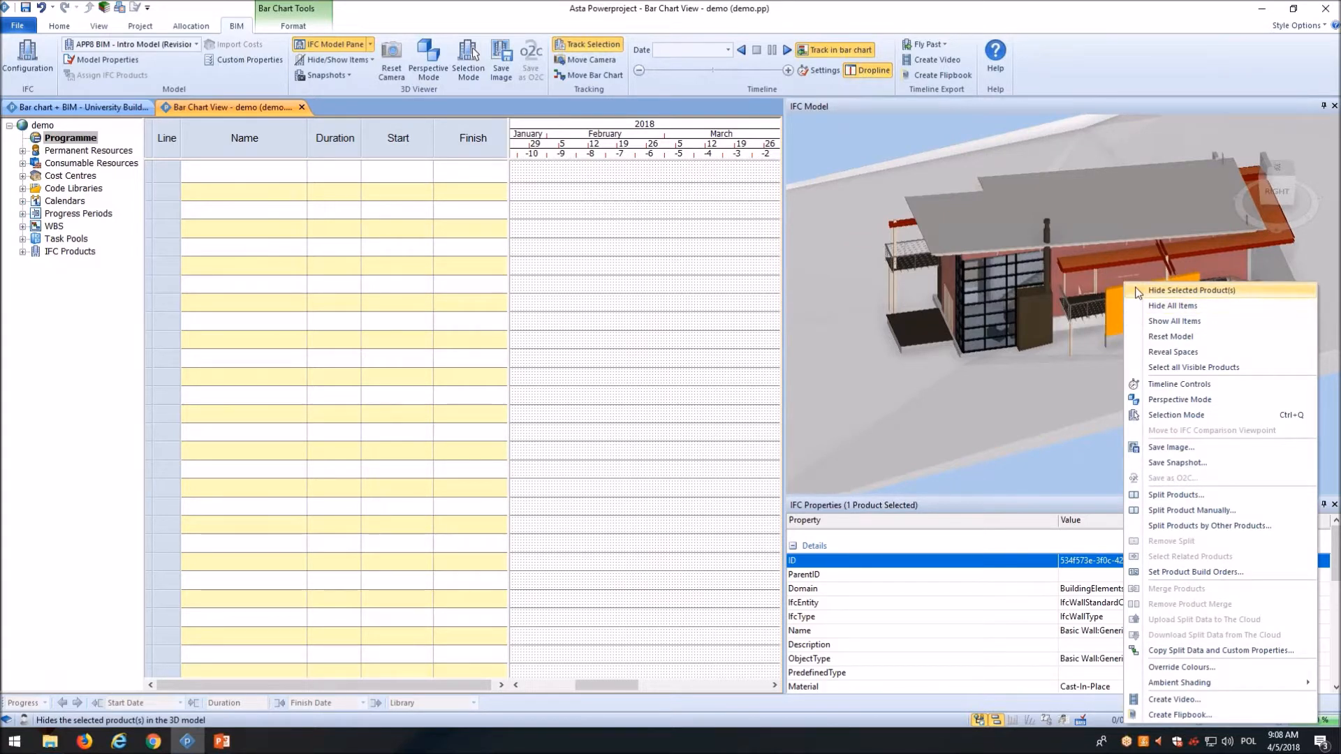
{"action": "left_click", "coordinate": [1208, 295]}
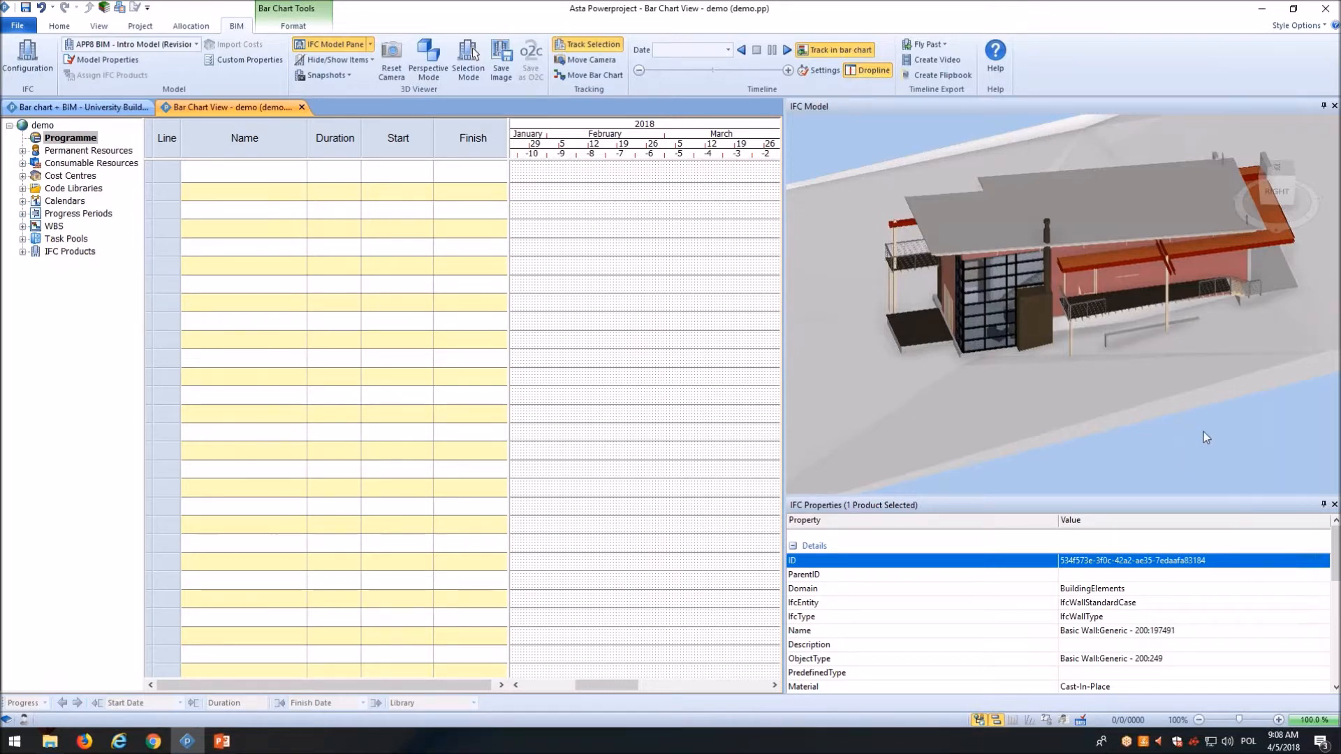
Step: Box-select the products from the site surface up across the building's right facade and clear the selection
{"action": "left_click", "coordinate": [995, 460]}
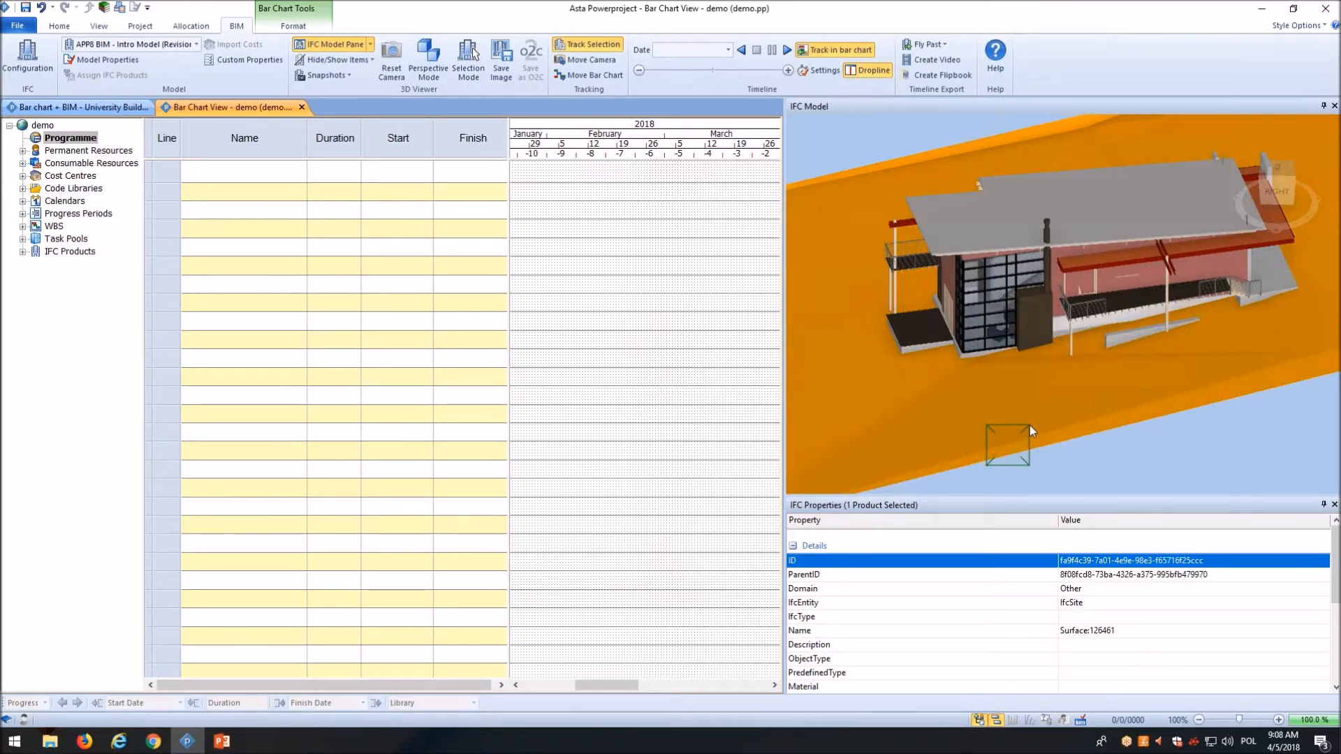
{"action": "left_click_drag", "start_coordinate": [1034, 425], "coordinate": [1169, 284]}
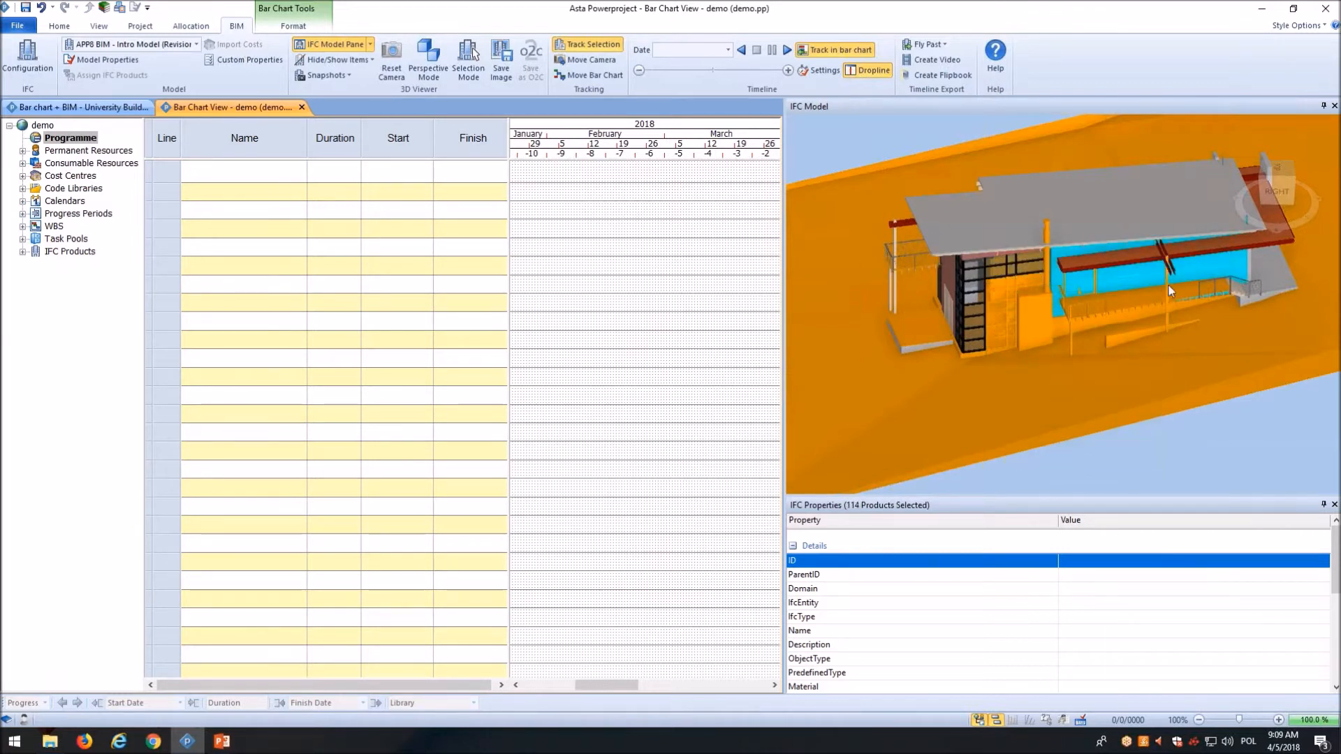
{"action": "left_click", "coordinate": [1196, 439]}
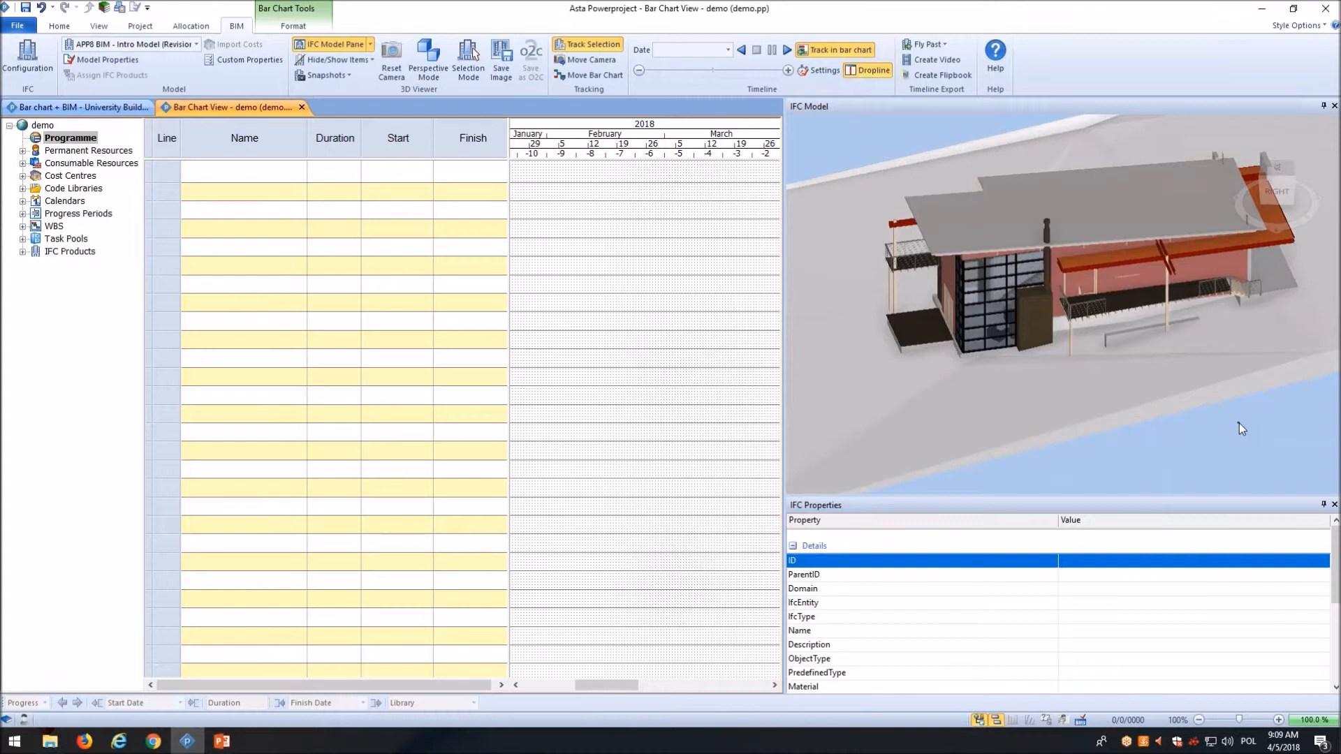
Step: Box-select the products from the low wall across the terrace and the building's glazed corner, and clear the selection
{"action": "left_click_drag", "start_coordinate": [1201, 419], "coordinate": [1100, 263]}
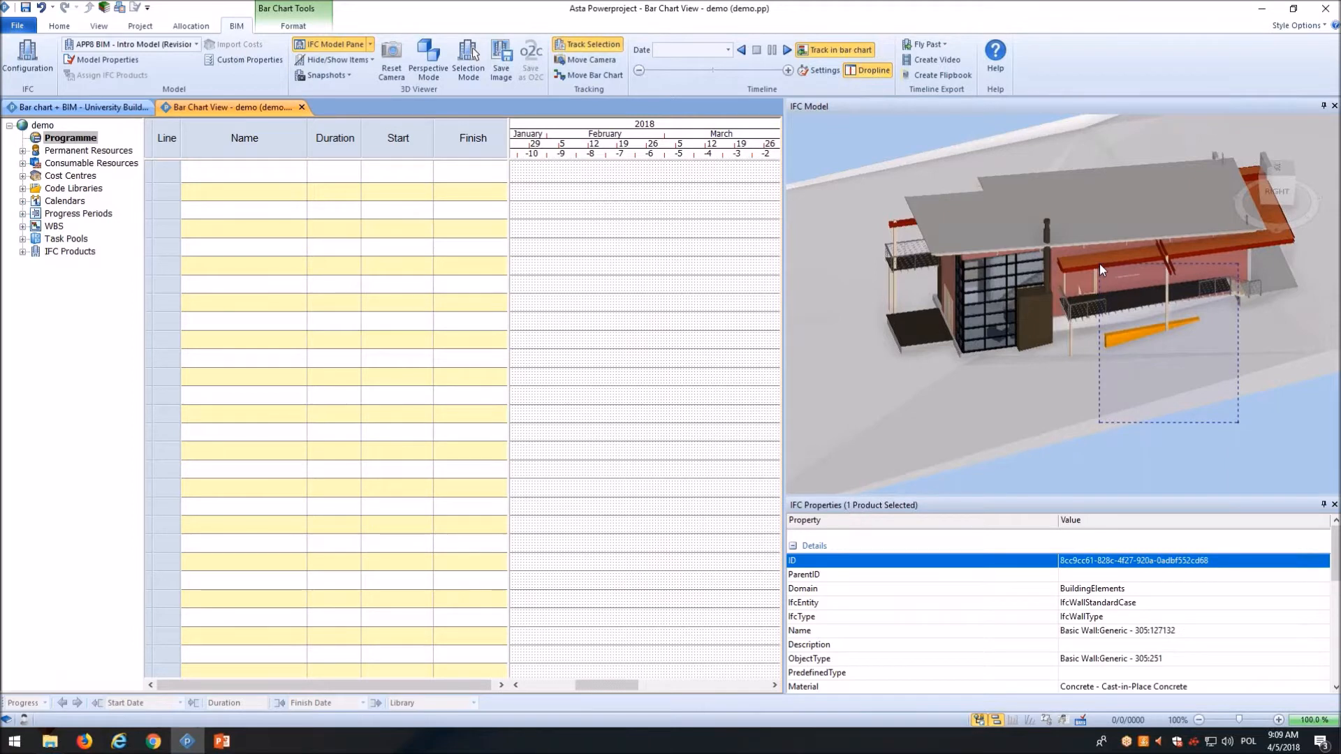
{"action": "left_click_drag", "start_coordinate": [1099, 263], "coordinate": [880, 148]}
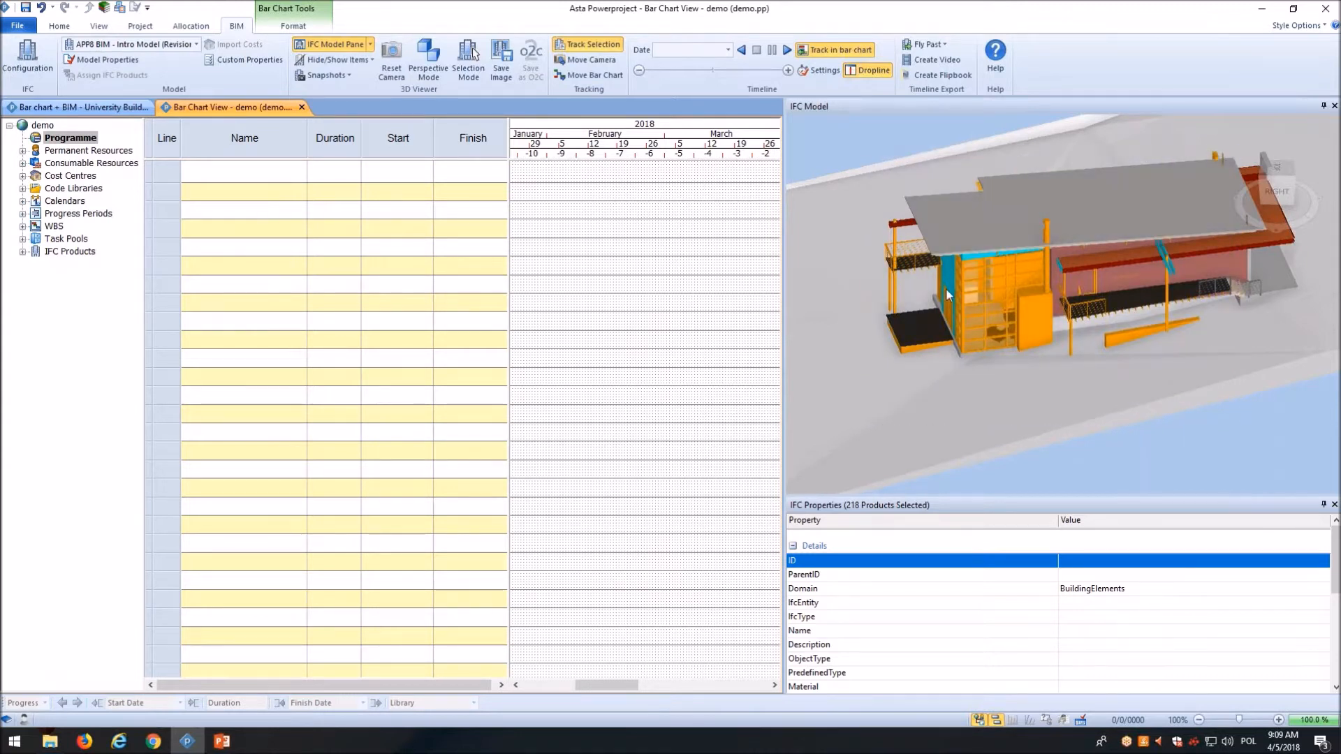
{"action": "left_click", "coordinate": [1182, 458]}
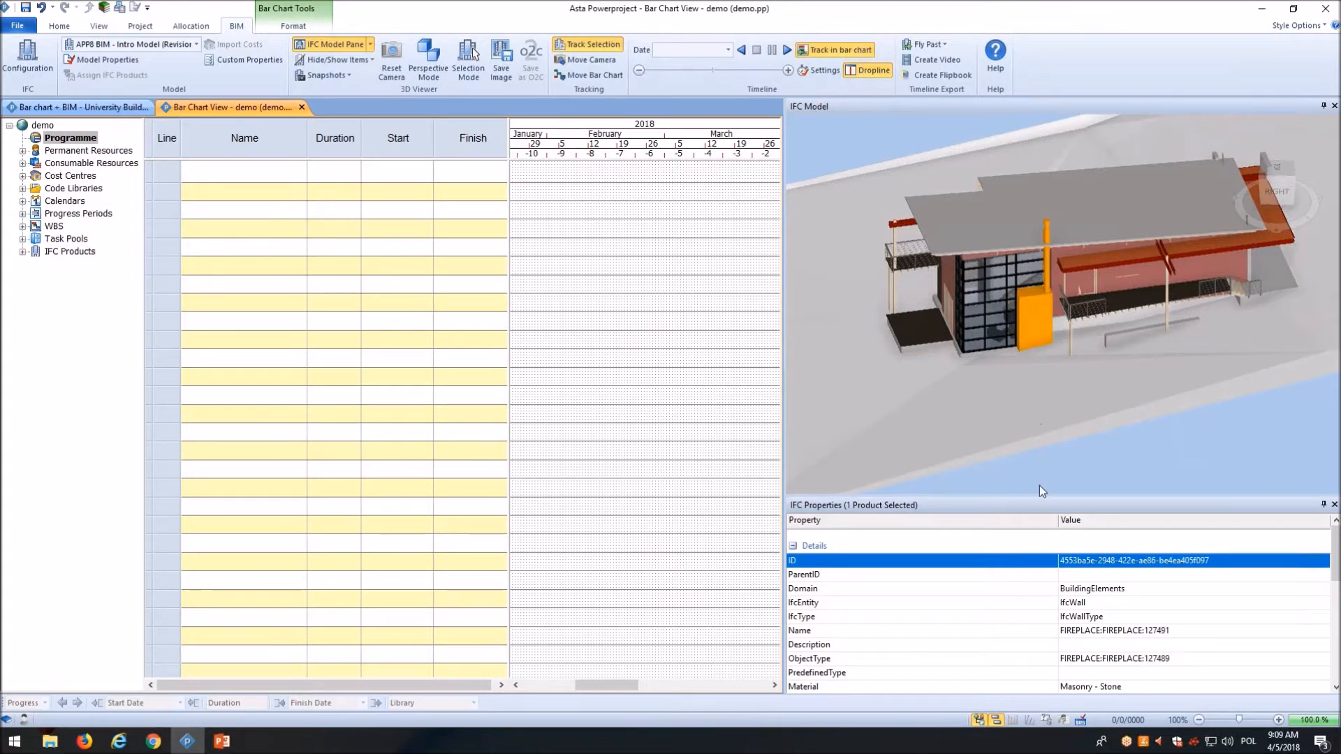
Step: Examine the fireplace's IFC properties from details to calculated quantities in an enlarged properties pane, restore the pane size and clear the selection
{"action": "left_click_drag", "start_coordinate": [1036, 497], "coordinate": [1035, 381]}
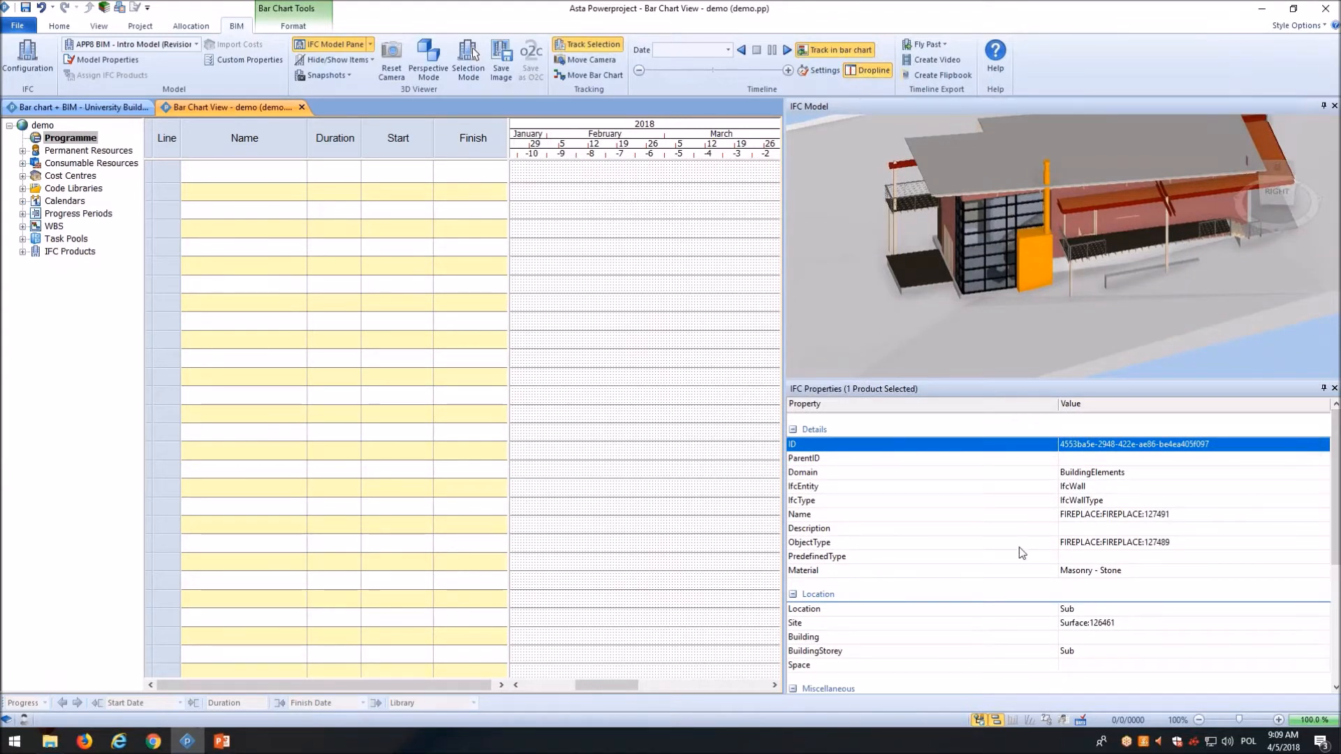
{"action": "left_click_drag", "start_coordinate": [1337, 485], "coordinate": [1337, 572]}
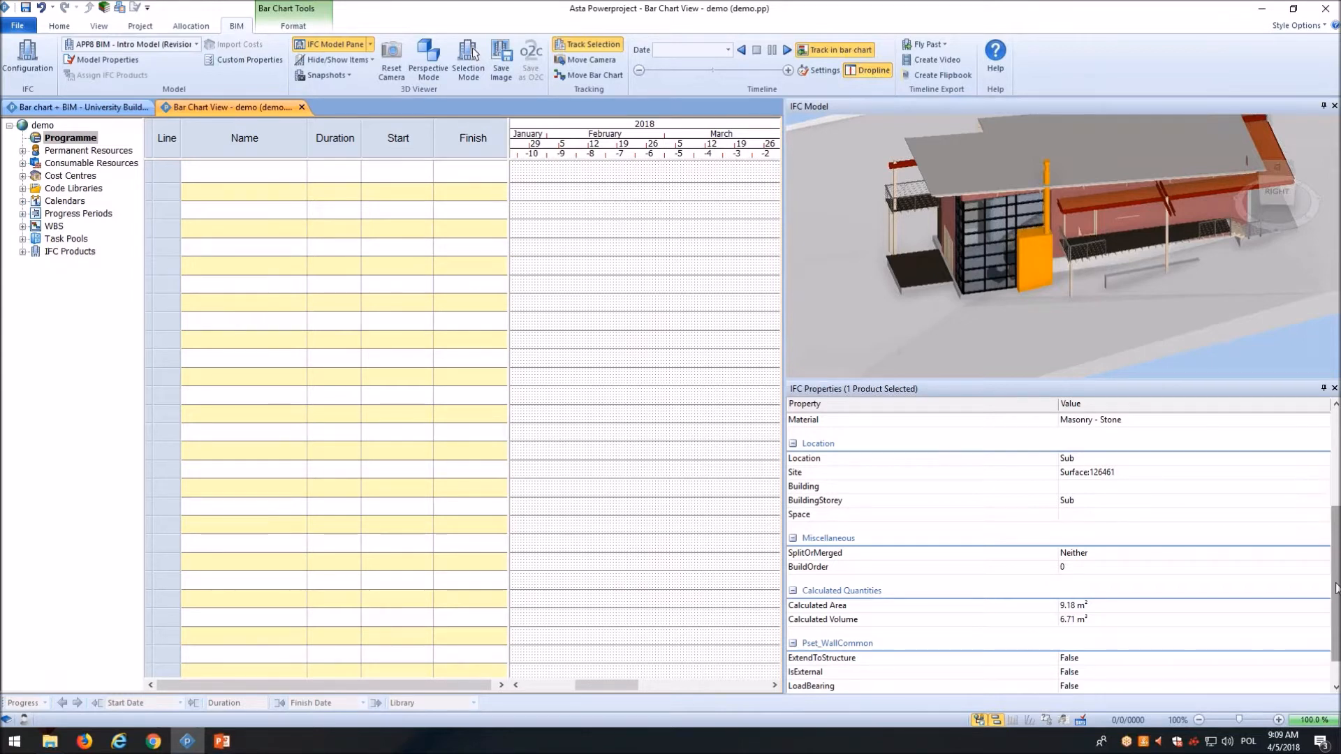
{"action": "left_click_drag", "start_coordinate": [1337, 589], "coordinate": [1337, 490]}
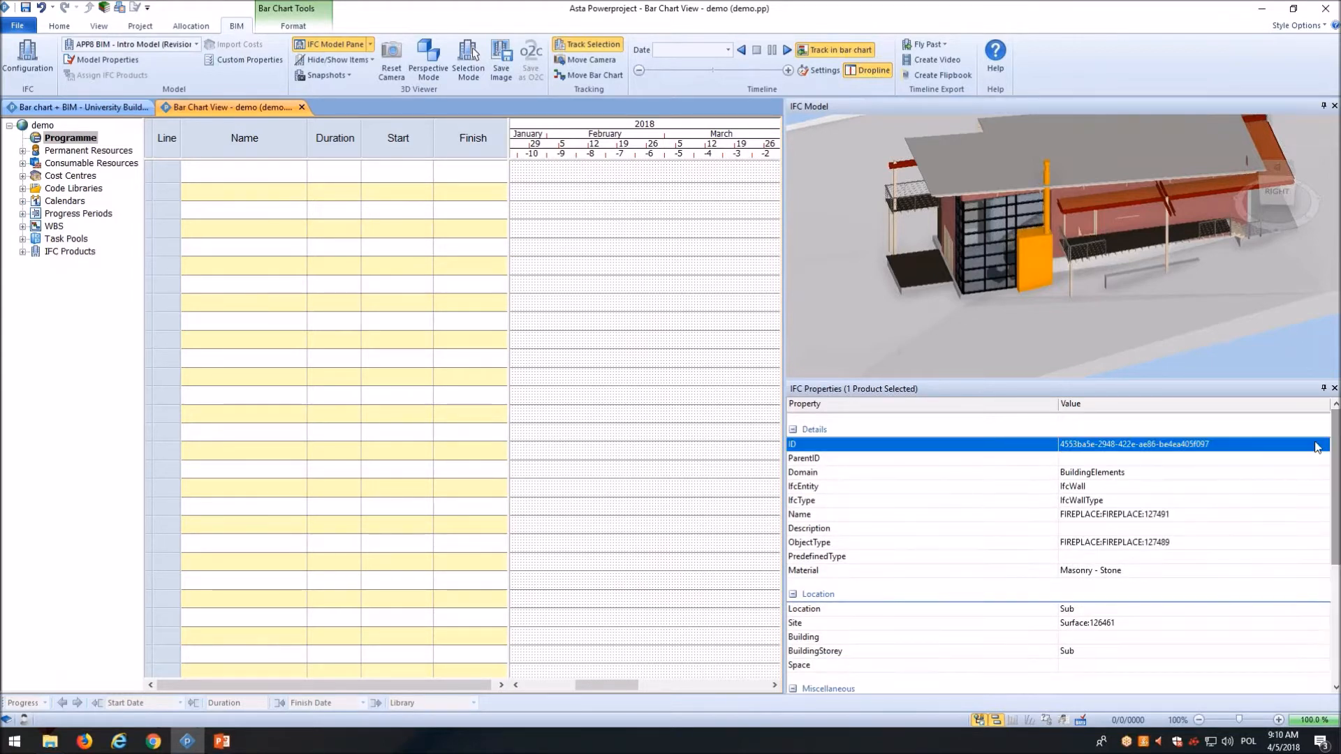
{"action": "left_click_drag", "start_coordinate": [1235, 379], "coordinate": [1219, 482]}
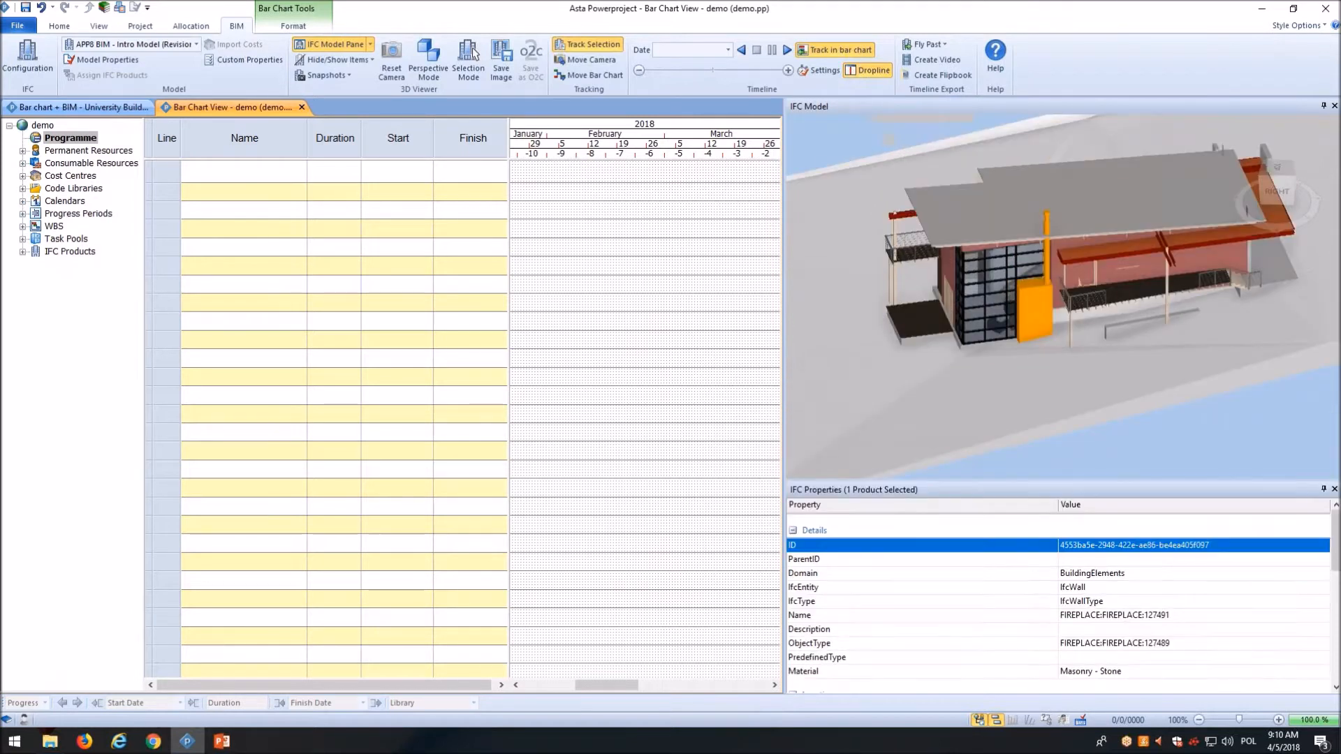
{"action": "left_click", "coordinate": [1204, 419]}
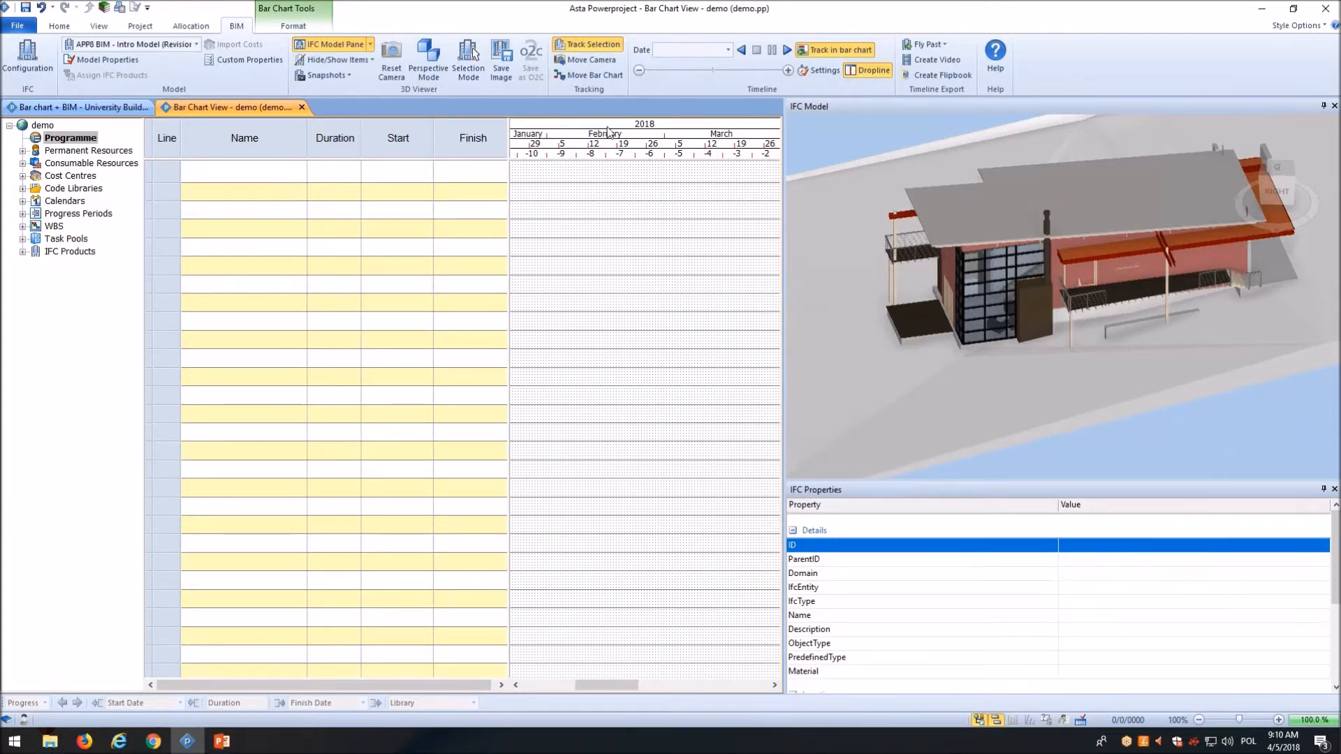
Step: Show the IFC Categories pane and expand its Type and Location branches
{"action": "left_click", "coordinate": [371, 46]}
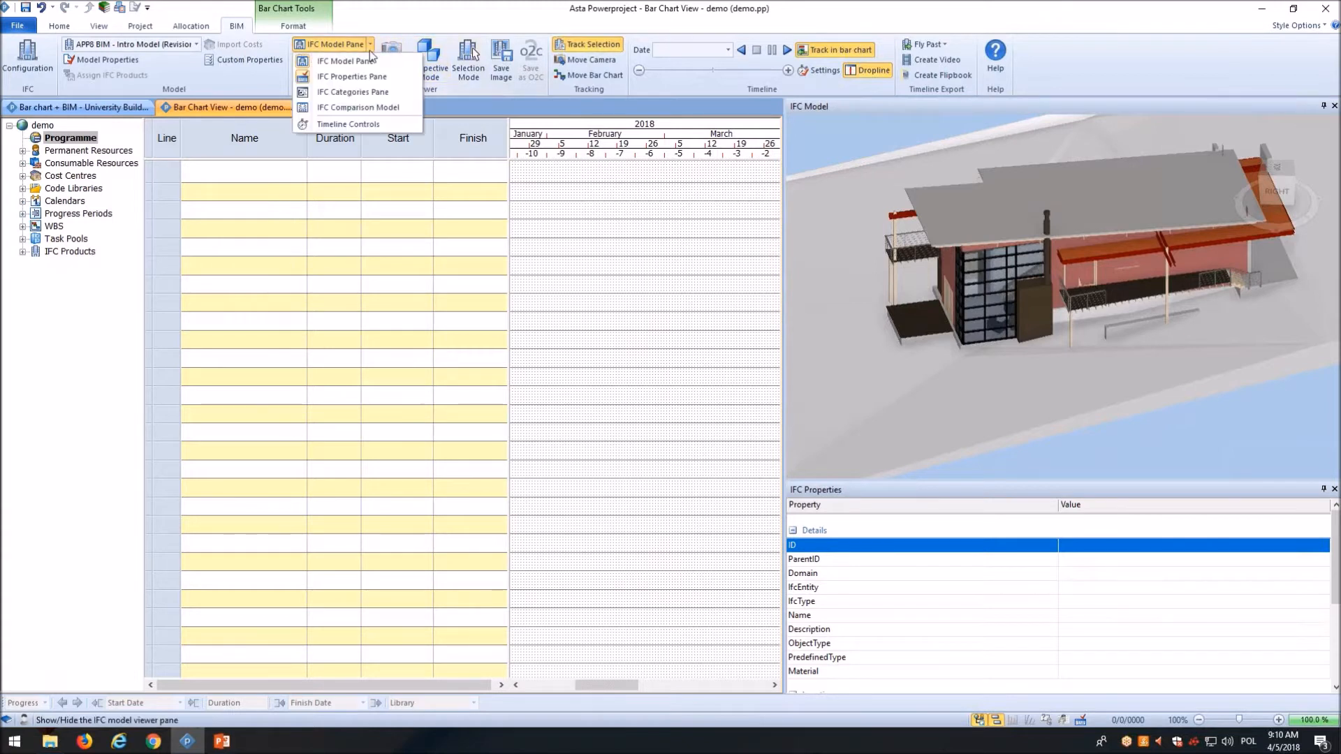
{"action": "left_click", "coordinate": [371, 91]}
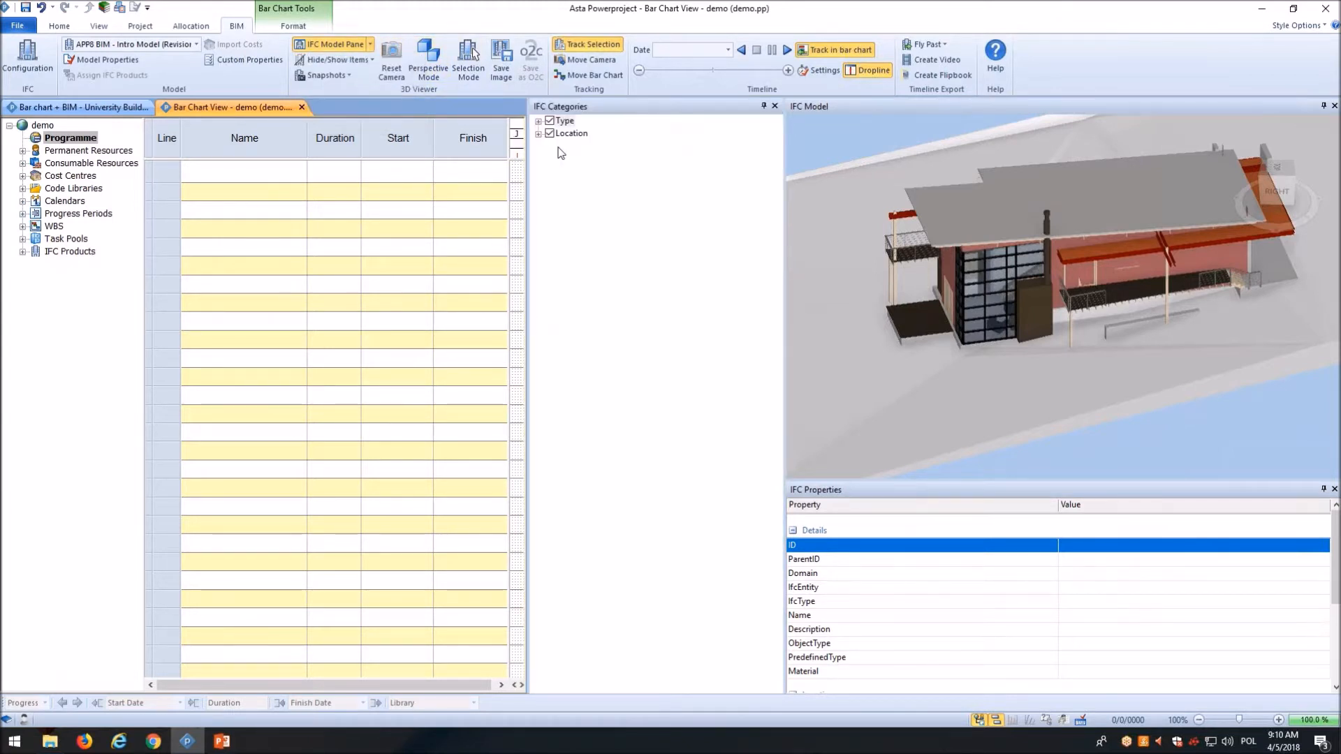
{"action": "left_click", "coordinate": [538, 121]}
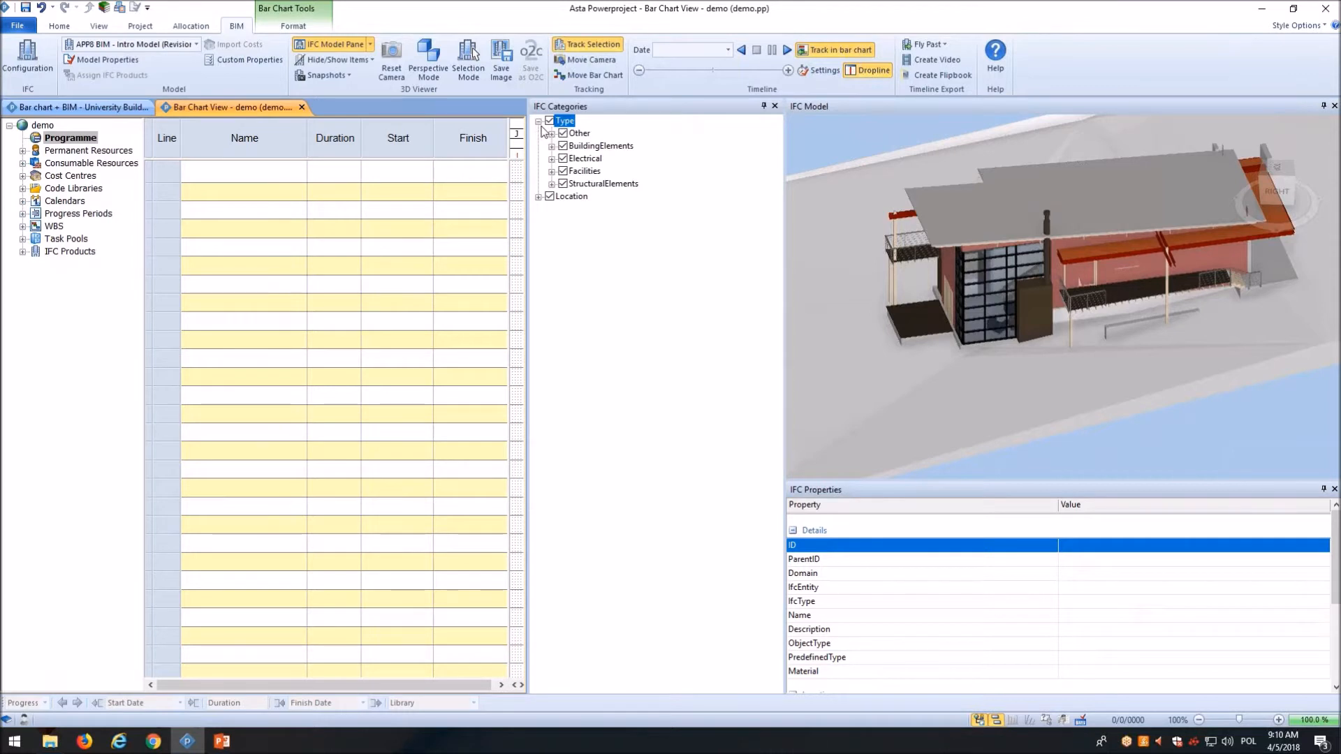
{"action": "left_click", "coordinate": [538, 197]}
Step: Hide and show again the BuildingElements, Other and Electrical types one by one, and close the IFC Categories pane
{"action": "left_click", "coordinate": [563, 146]}
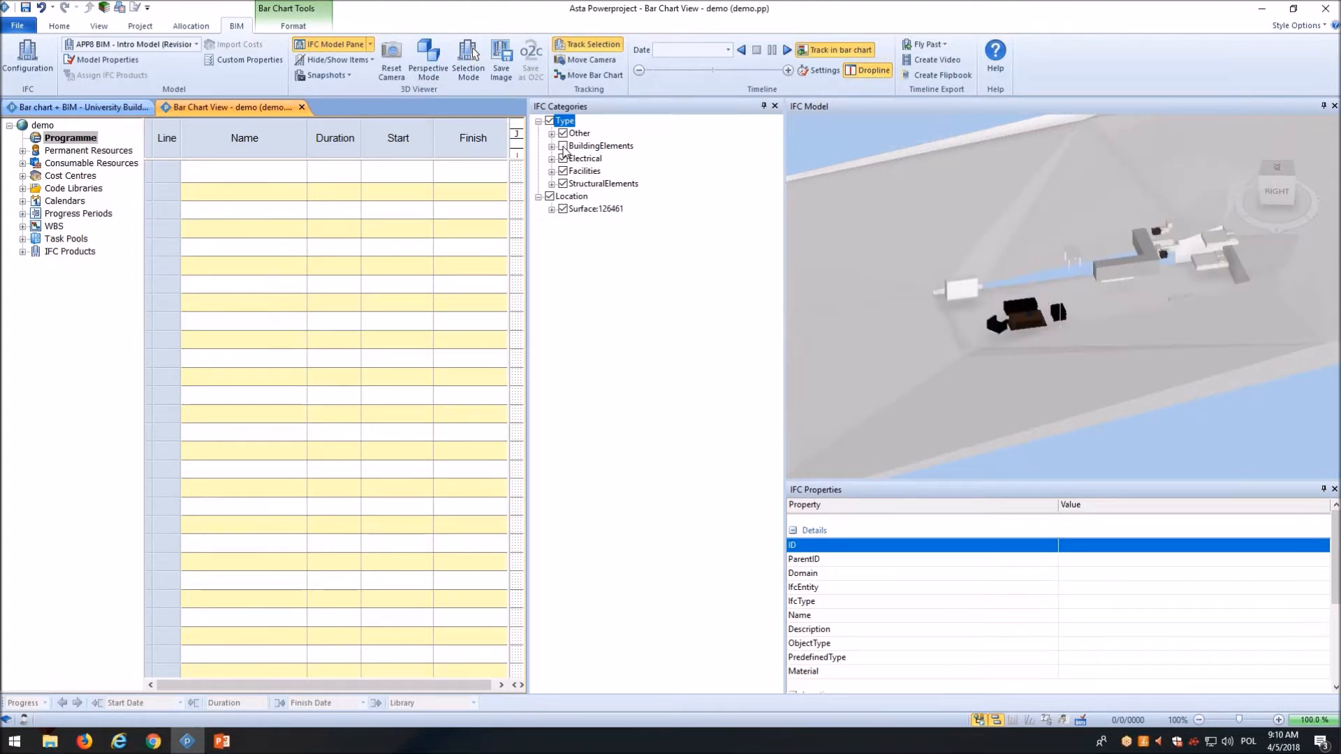
{"action": "left_click", "coordinate": [562, 146]}
{"action": "left_click", "coordinate": [563, 133]}
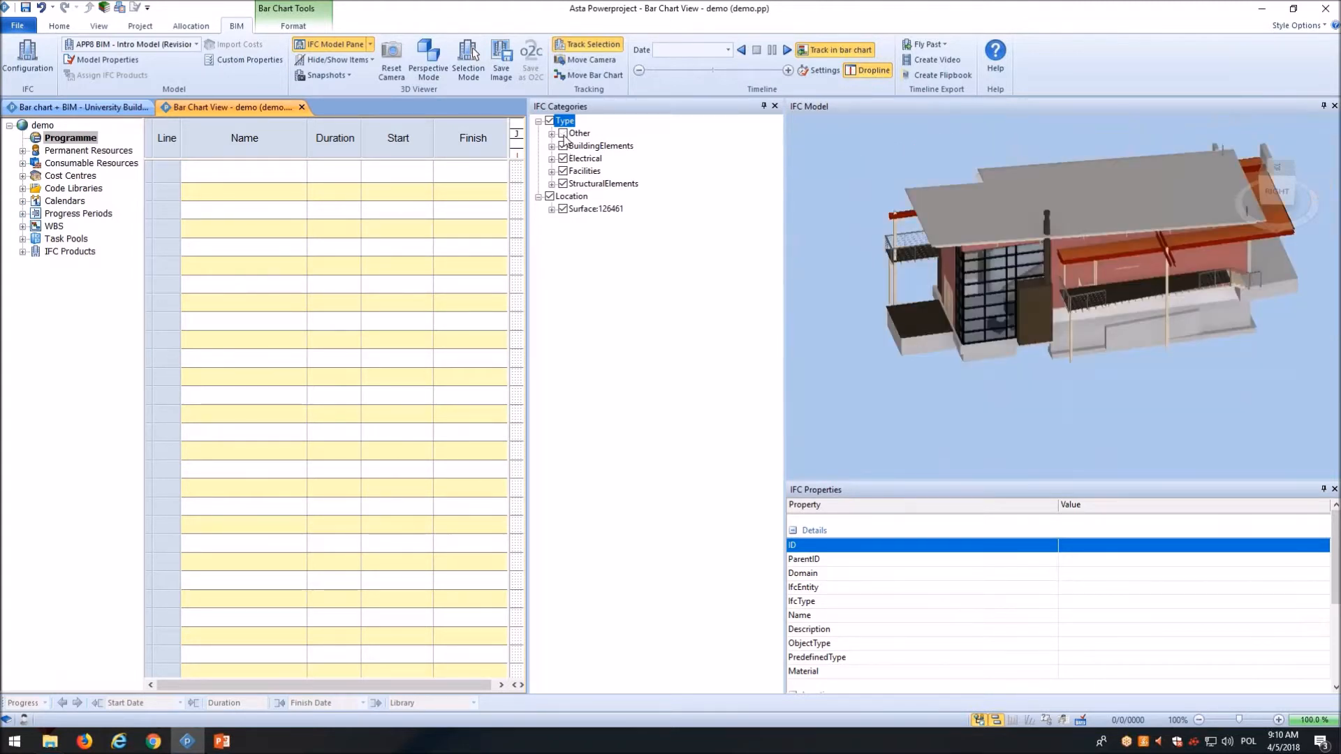
{"action": "left_click", "coordinate": [562, 133]}
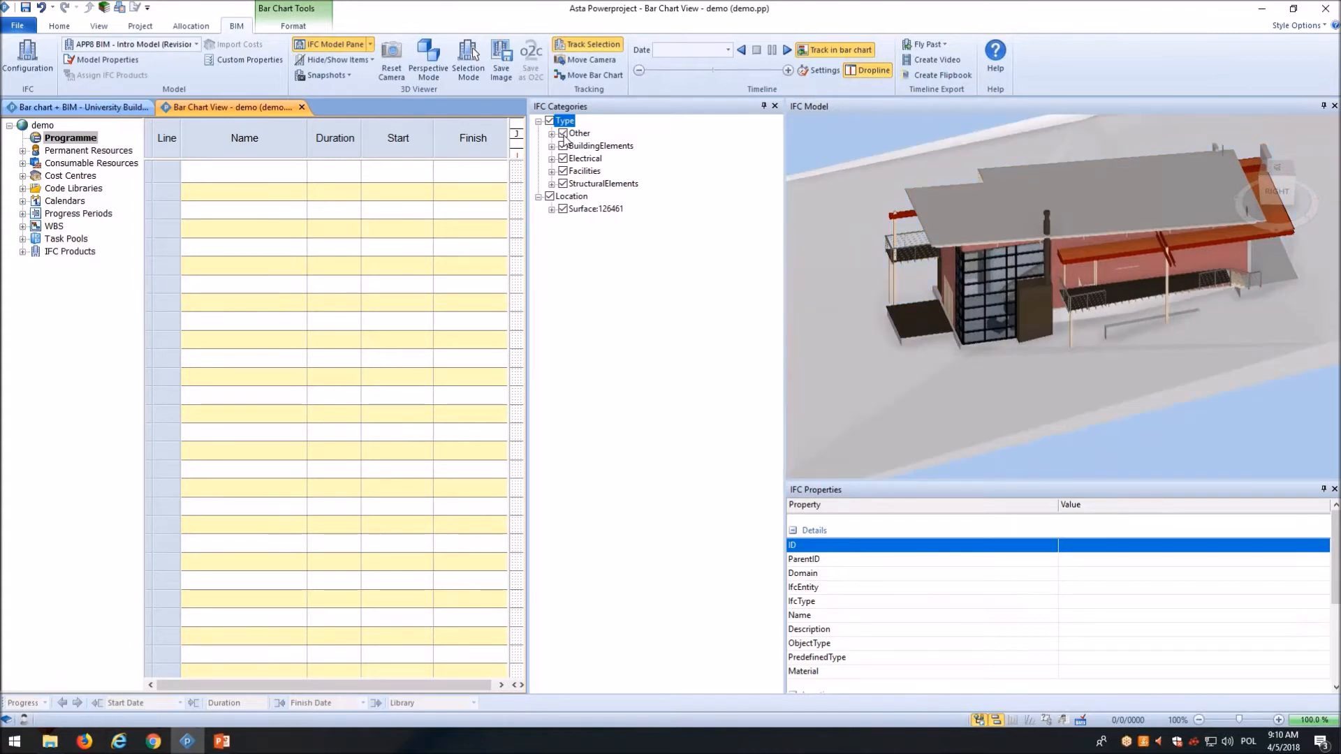
{"action": "left_click", "coordinate": [563, 159]}
{"action": "left_click", "coordinate": [563, 158]}
{"action": "left_click", "coordinate": [774, 106]}
Step: Expand the IFC Products branch of the demo project tree to reach its Searches and Selections
{"action": "scroll", "coordinate": [905, 292], "scroll_direction": "down", "scroll_amount": 3}
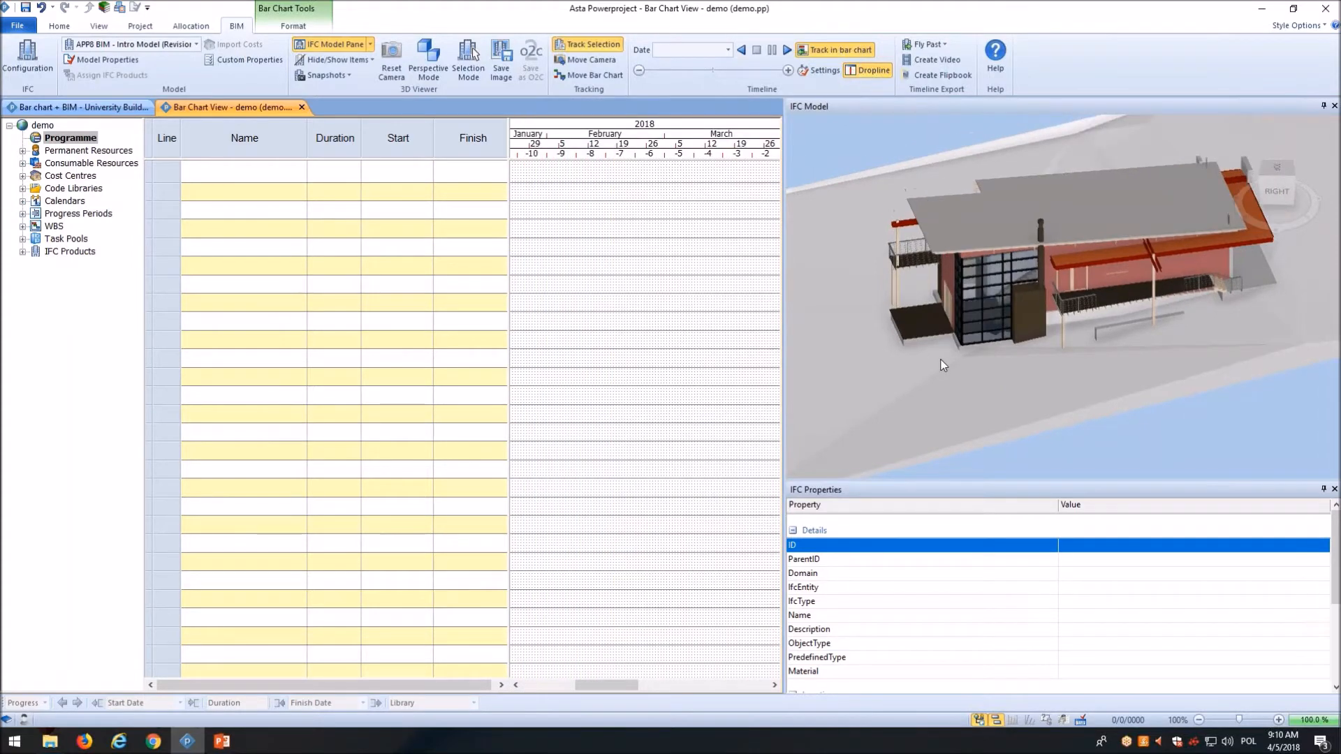
{"action": "left_click_drag", "start_coordinate": [1031, 418], "coordinate": [1133, 356]}
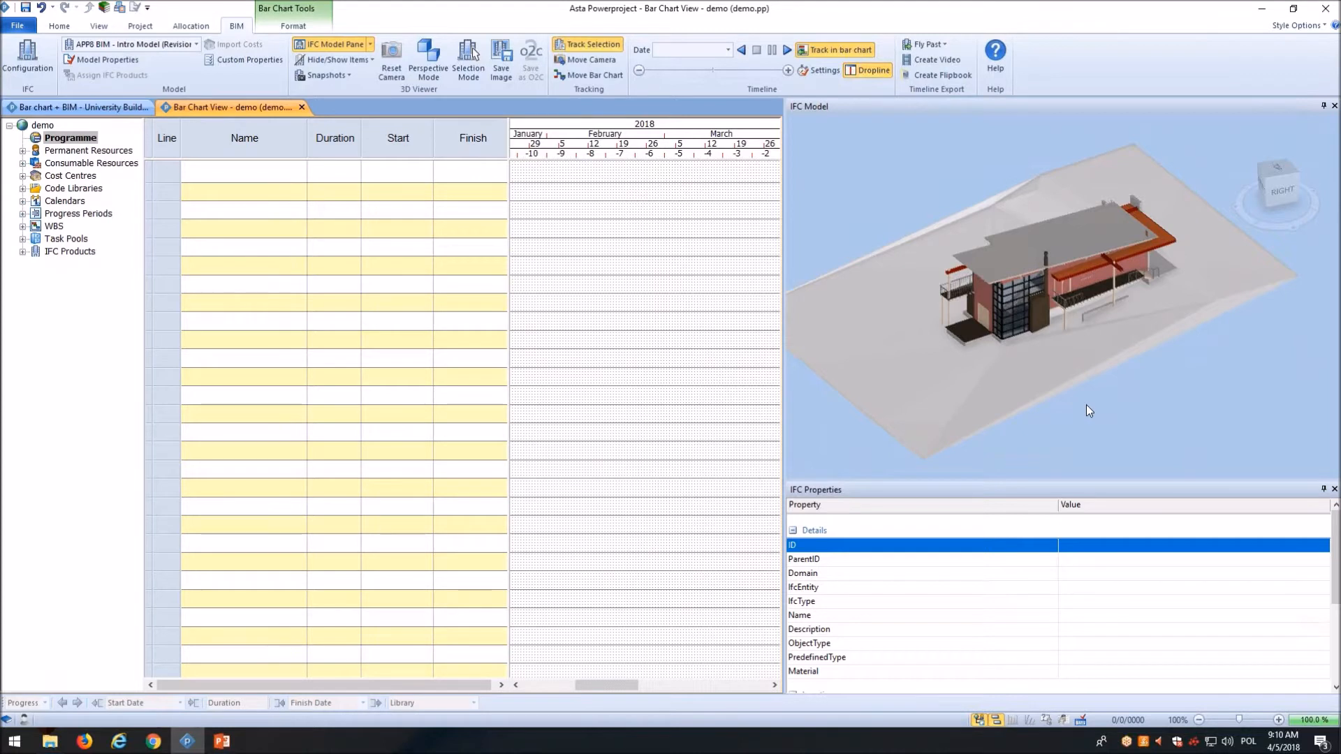
{"action": "left_click", "coordinate": [22, 252]}
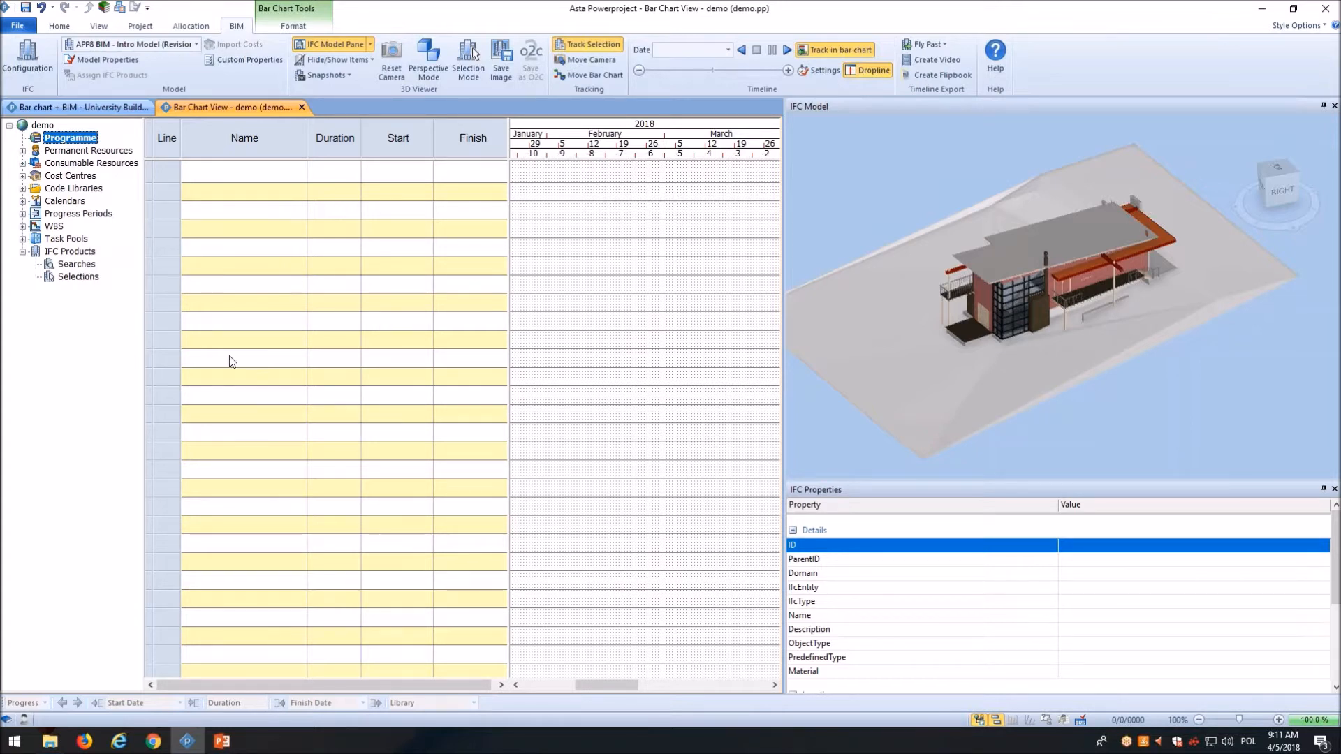
Step: Select together the metal main roof, the brick exterior wall beneath it, the canopy roof slab and the two long red canopy beams
{"action": "scroll", "coordinate": [1042, 296], "scroll_direction": "up", "scroll_amount": 3}
{"action": "left_click", "coordinate": [973, 224]}
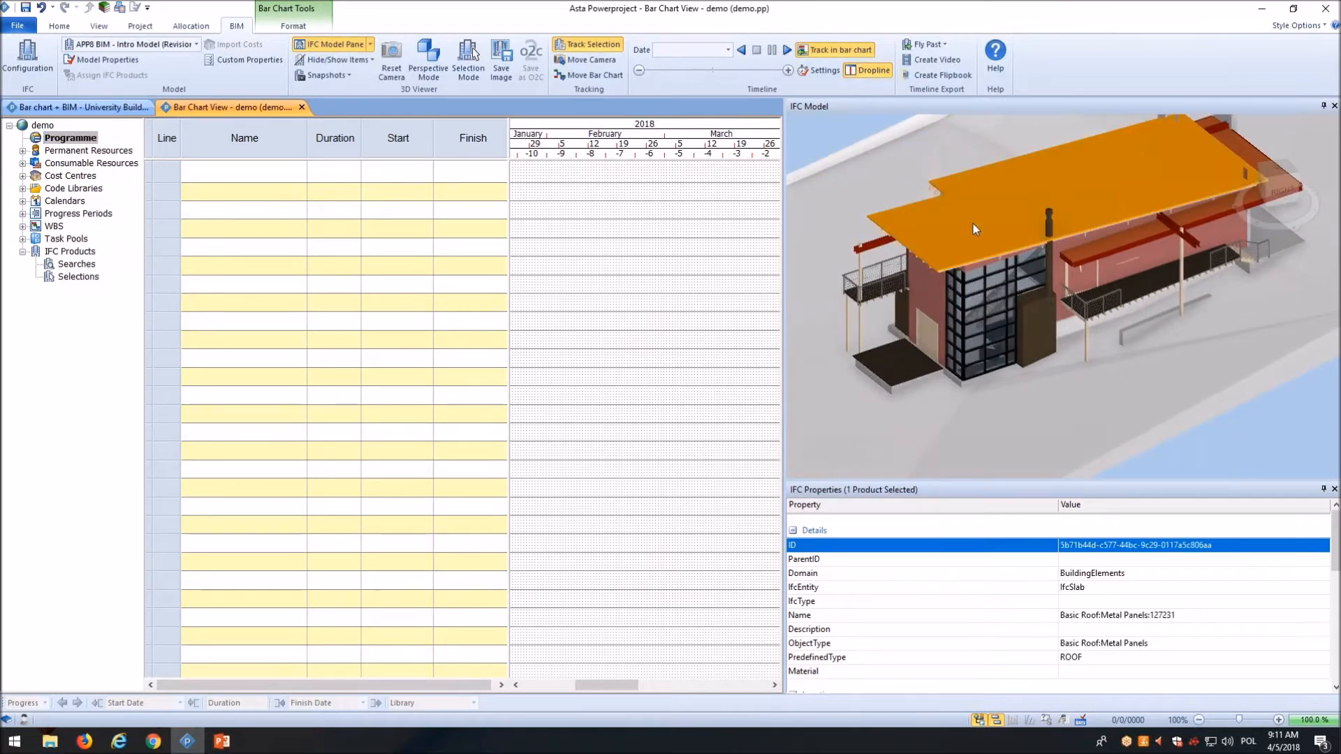
{"action": "left_click", "coordinate": [1075, 245], "text": "ctrl"}
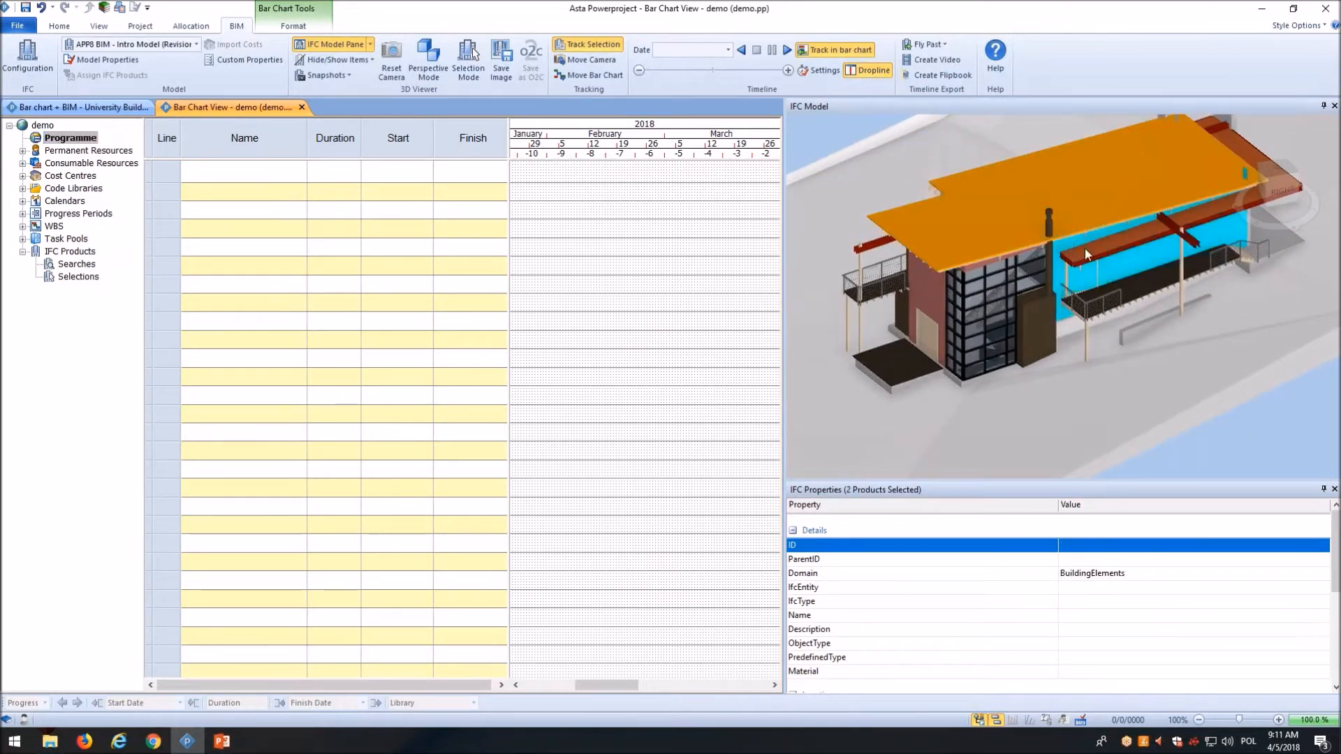
{"action": "left_click", "coordinate": [1085, 251], "text": "ctrl"}
{"action": "left_click", "coordinate": [1175, 226], "text": "ctrl"}
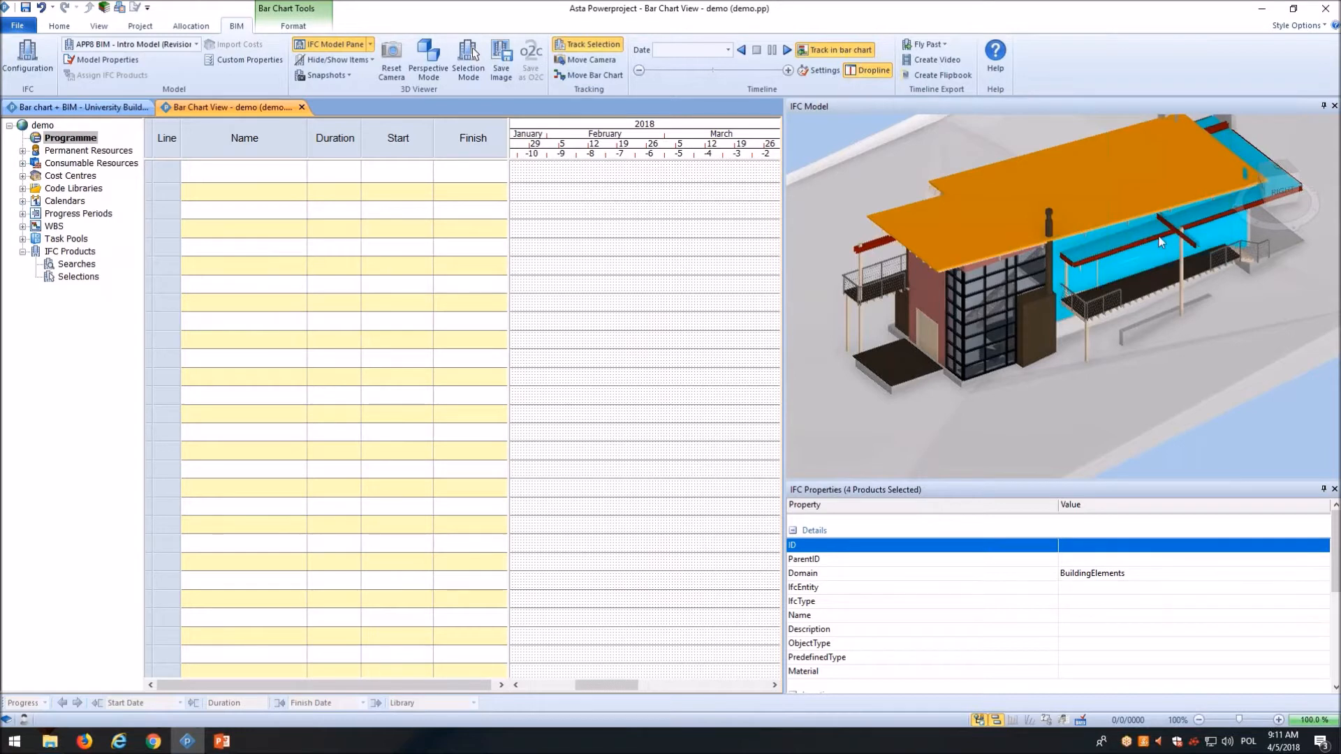
{"action": "left_click", "coordinate": [1158, 237], "text": "ctrl"}
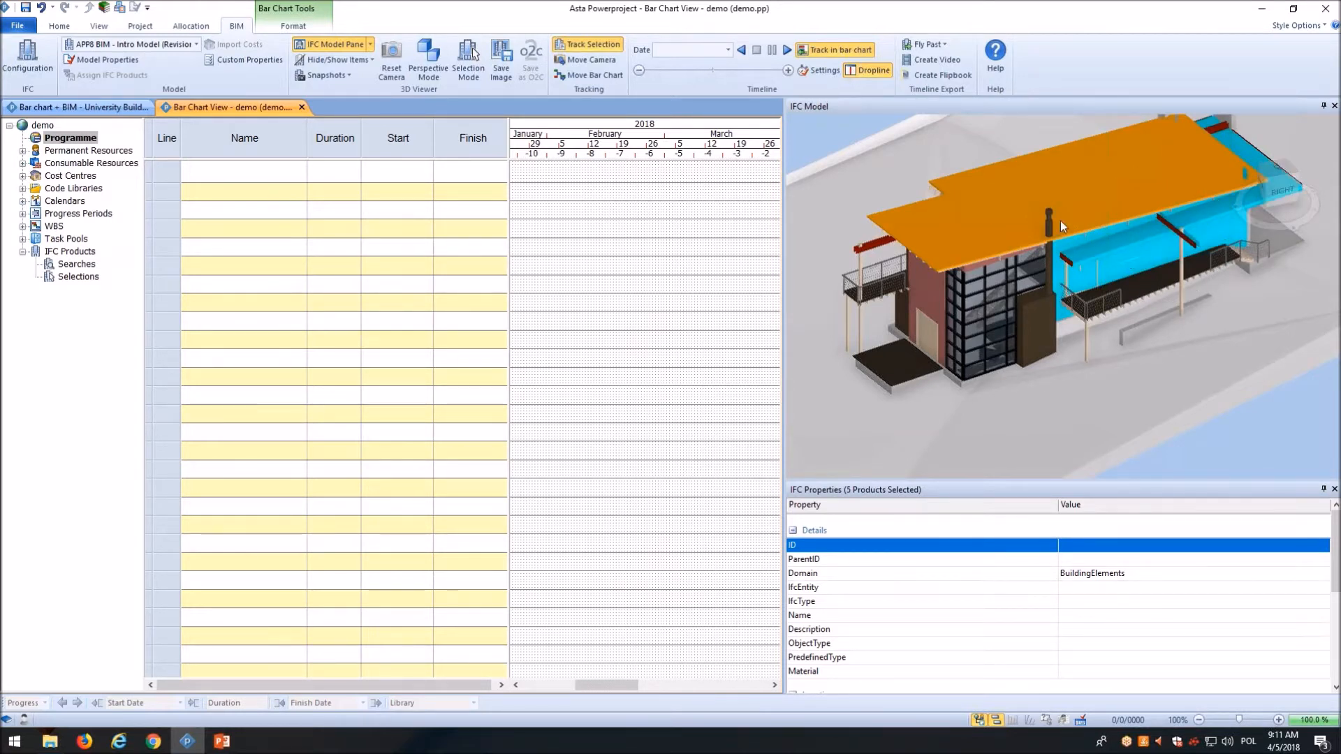
Step: Create a new IFC product selection named "My selection"
{"action": "right_click", "coordinate": [72, 278]}
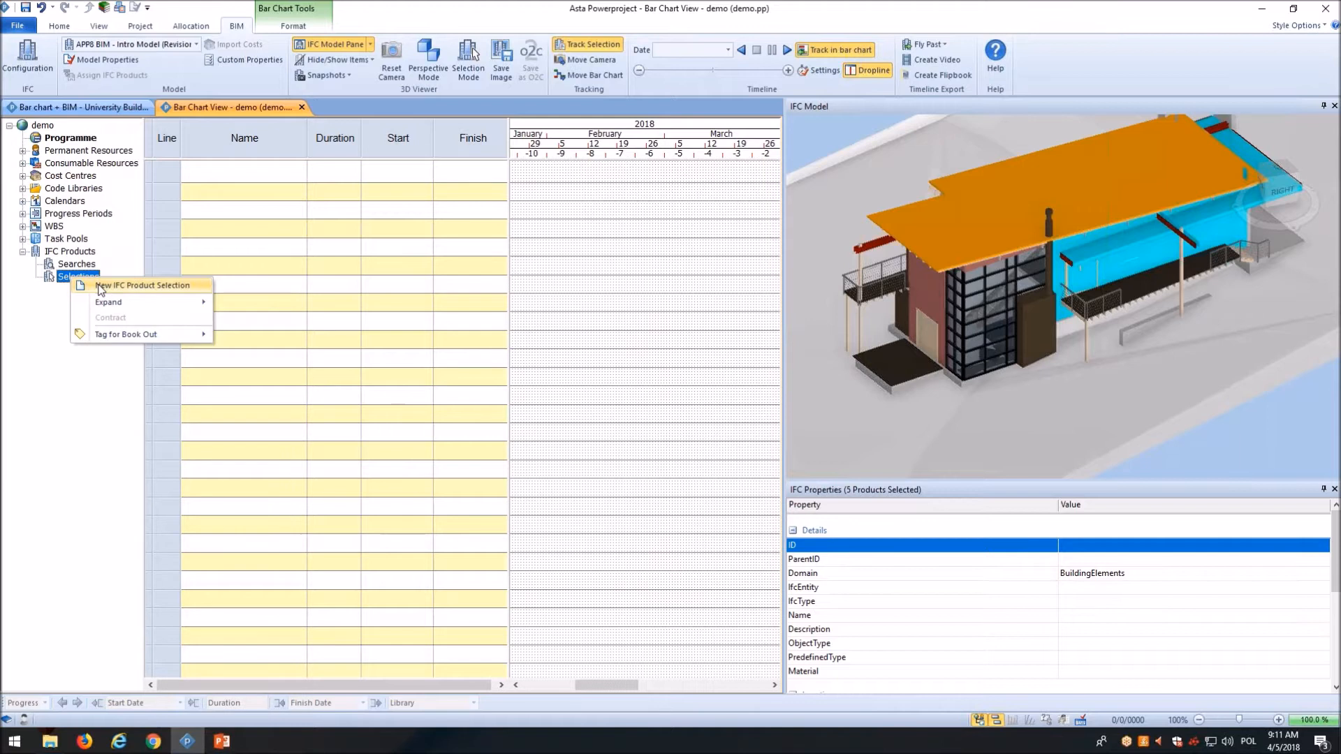
{"action": "left_click", "coordinate": [100, 287]}
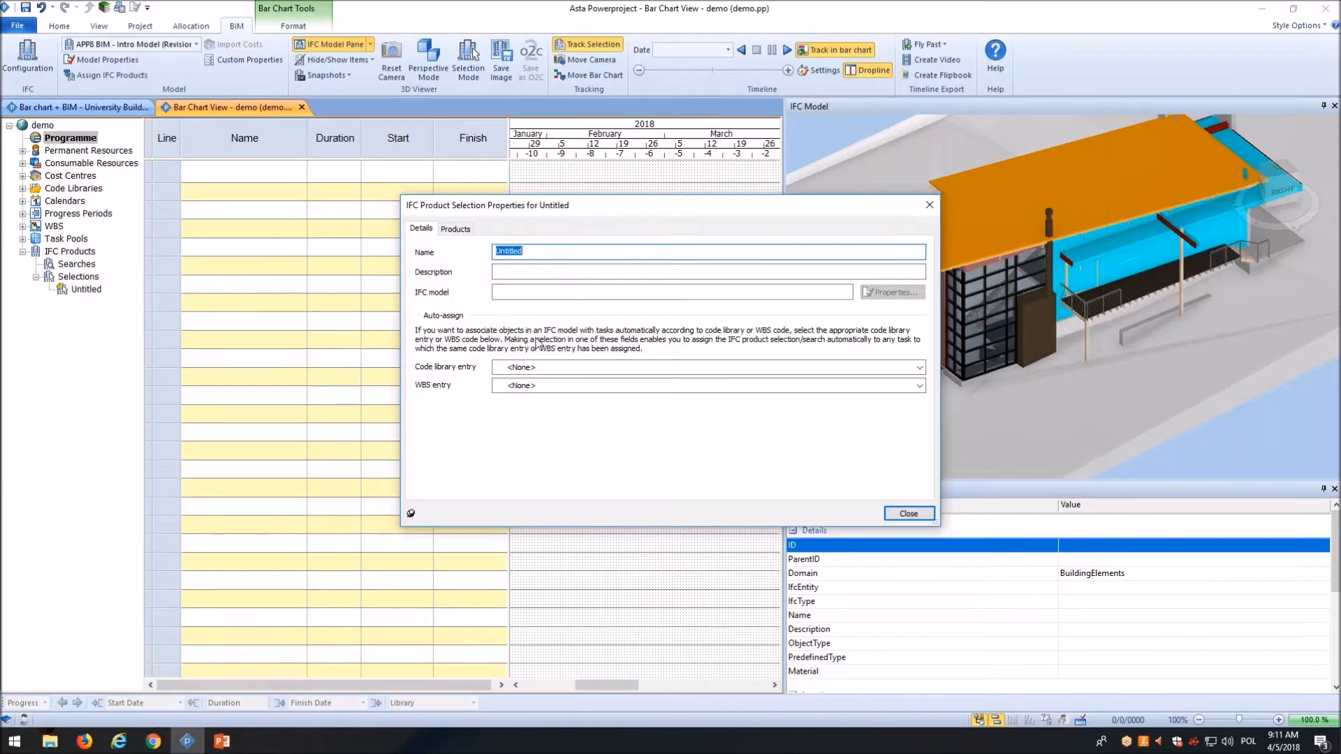
{"action": "left_click_drag", "start_coordinate": [620, 203], "coordinate": [553, 228]}
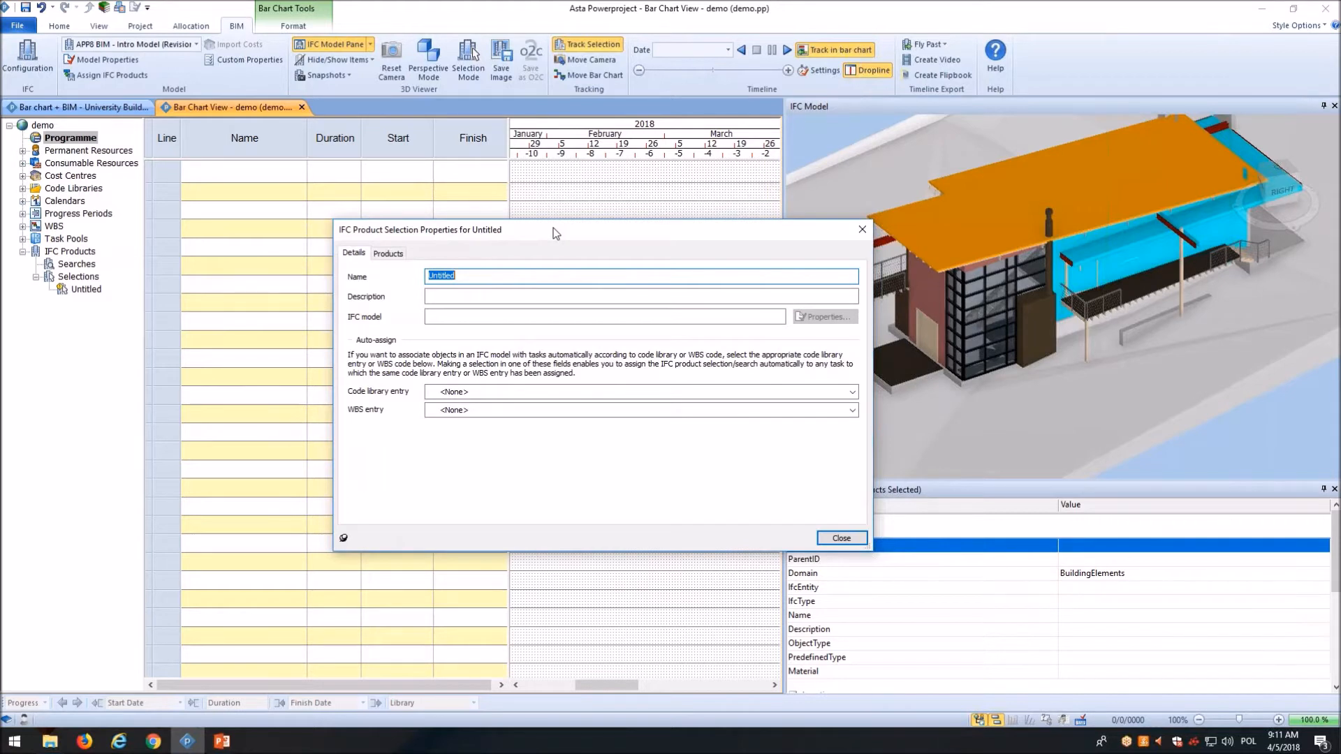
{"action": "type", "text": "My selection"}
Step: Fill "My selection" with the products currently selected in the 3D model and close its properties
{"action": "left_click", "coordinate": [389, 256]}
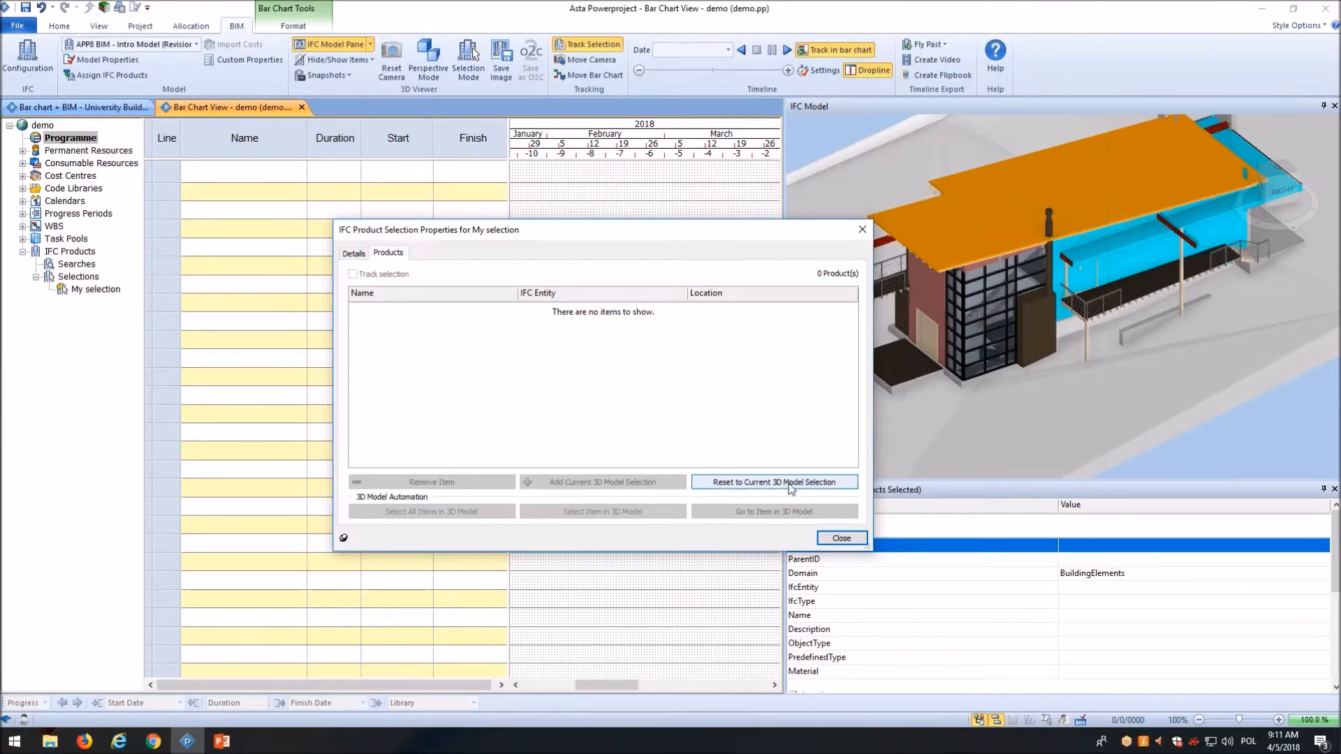
{"action": "left_click", "coordinate": [755, 487]}
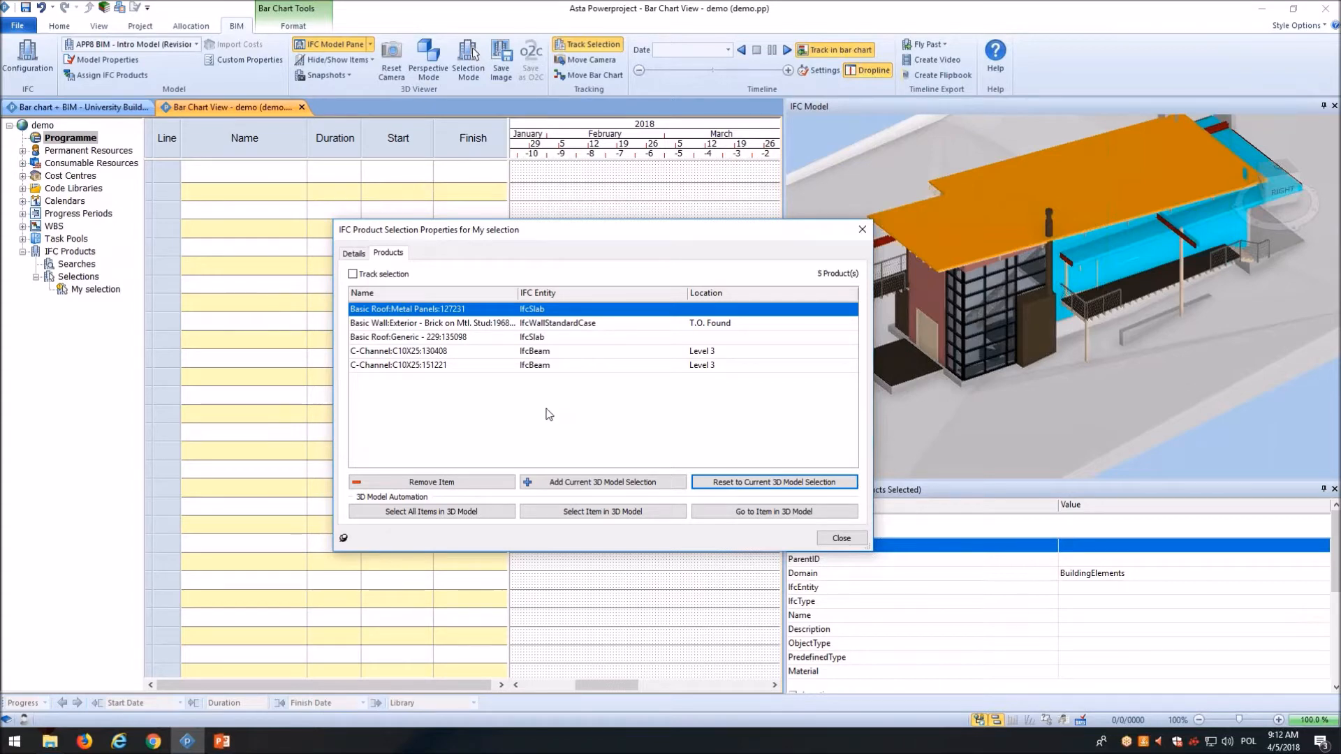
{"action": "left_click", "coordinate": [842, 539]}
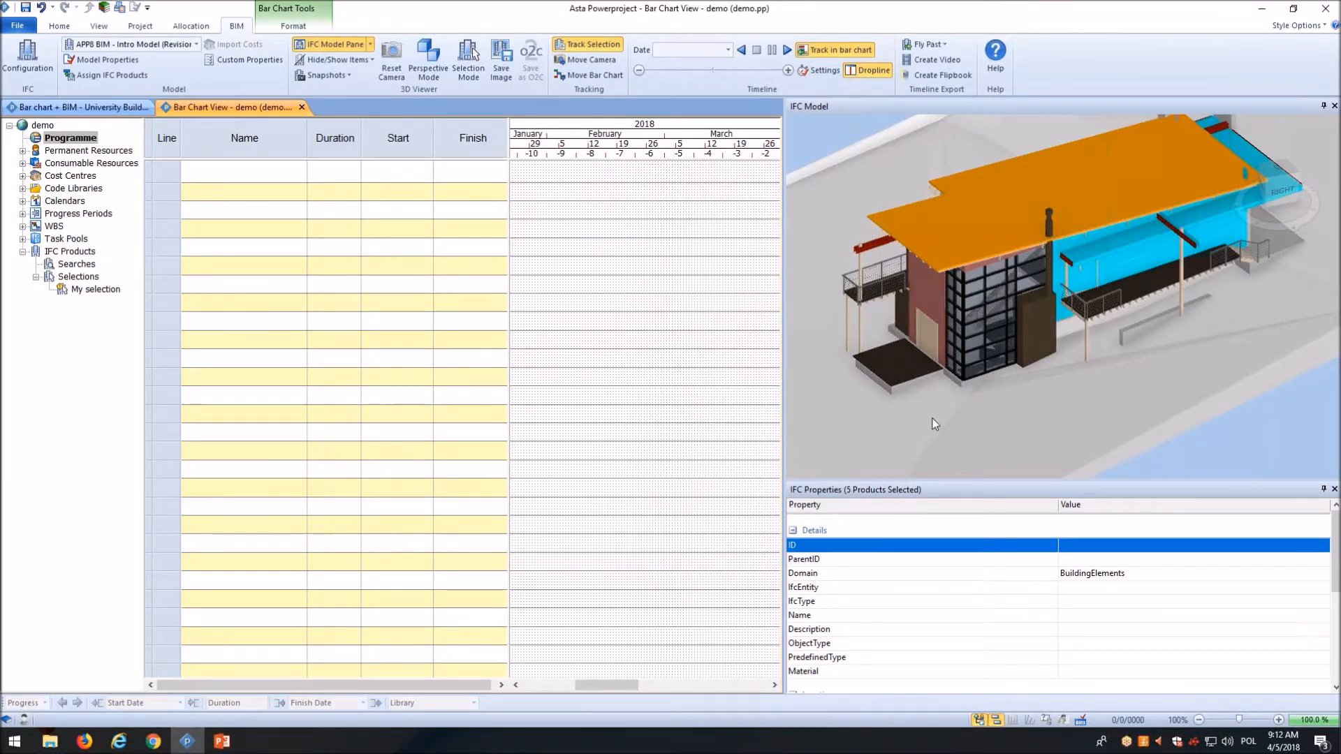
Step: Select a glazed panel of the corner facade as a property reference and create a new IFC product search named "Plates"
{"action": "left_click", "coordinate": [975, 288]}
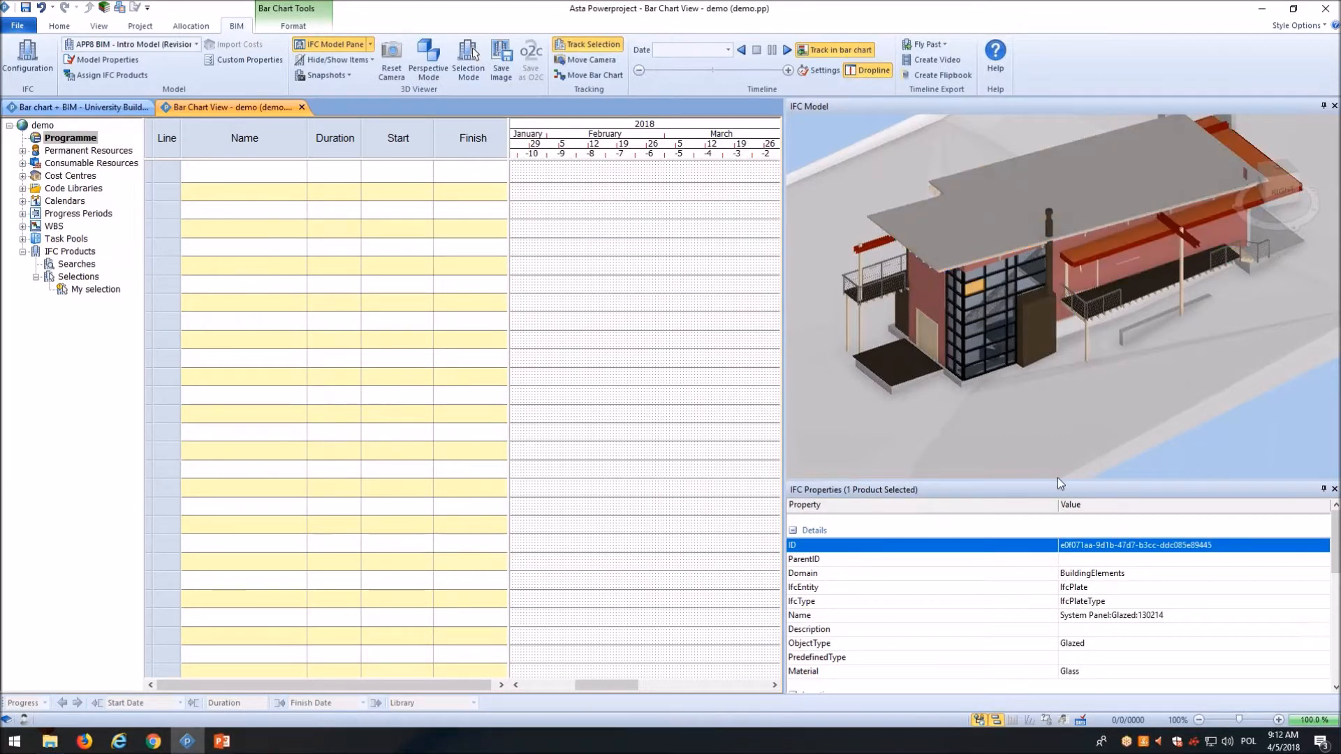
{"action": "left_click_drag", "start_coordinate": [1057, 484], "coordinate": [1068, 386]}
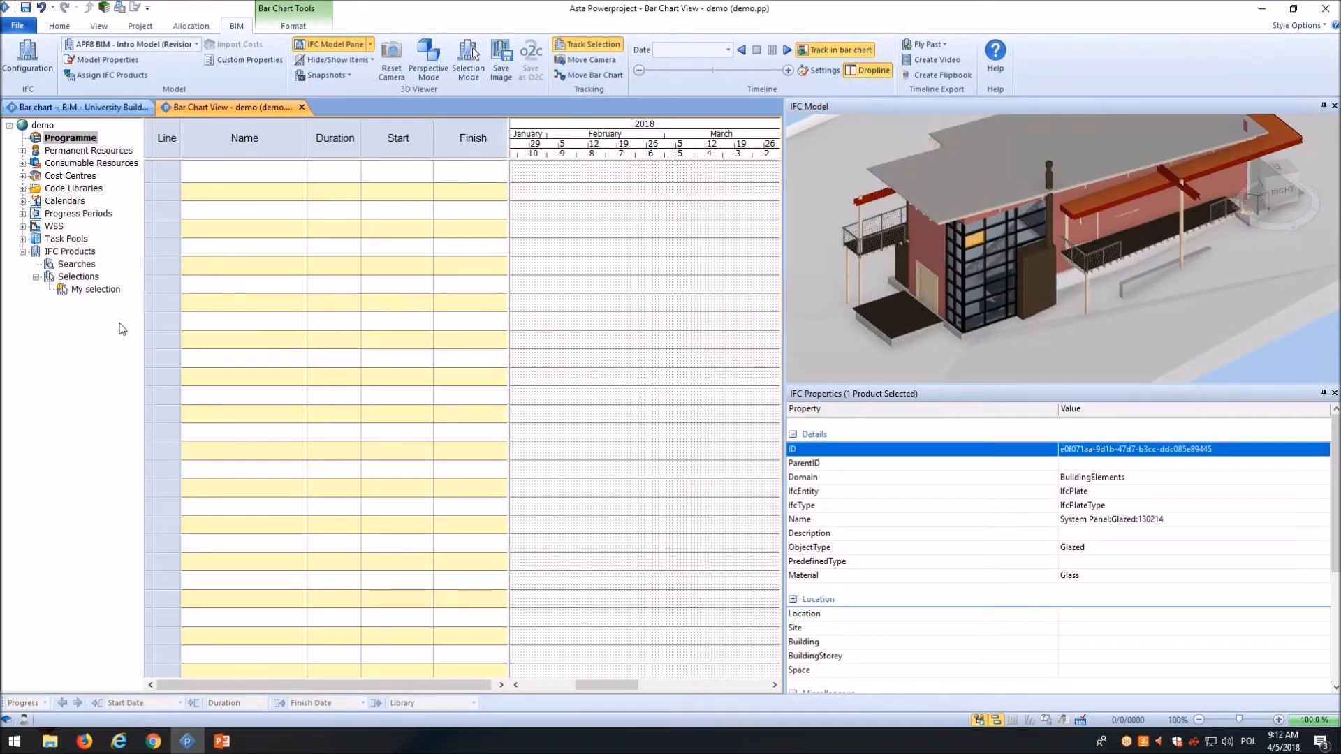
{"action": "right_click", "coordinate": [72, 266]}
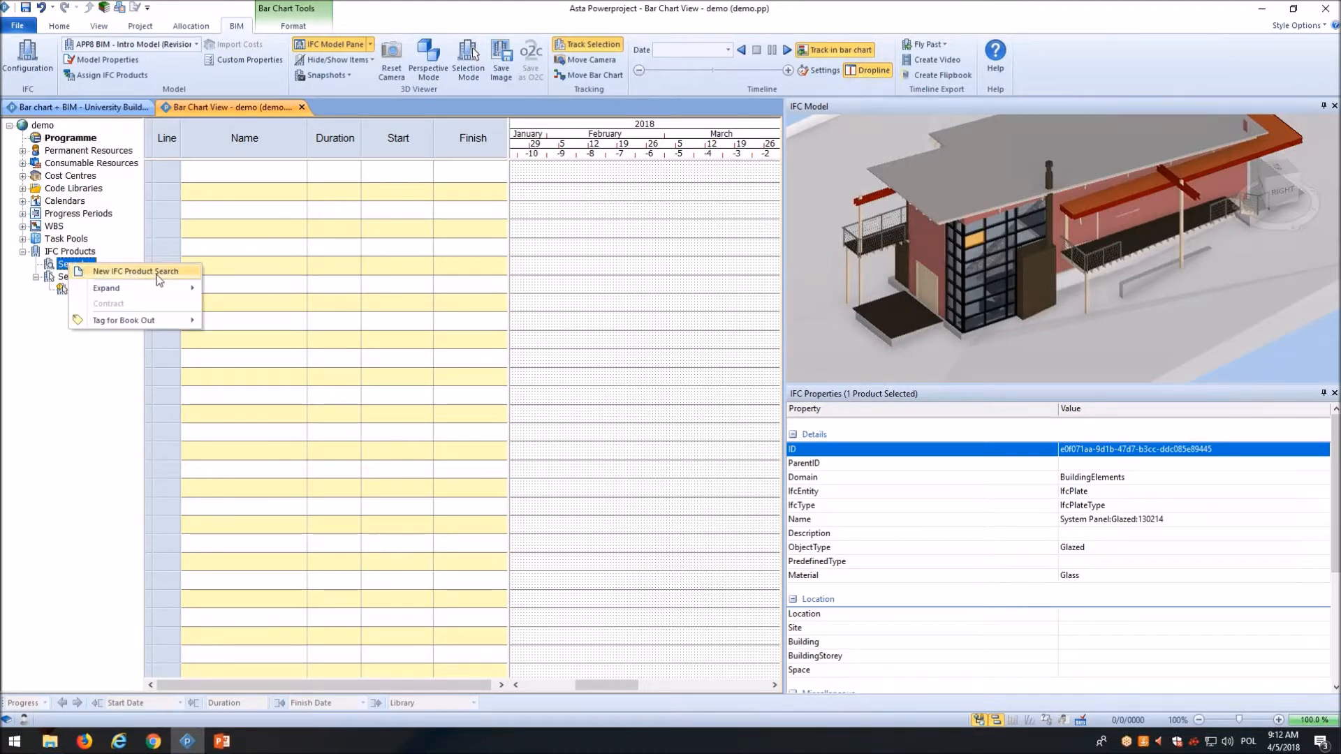
{"action": "left_click", "coordinate": [165, 274]}
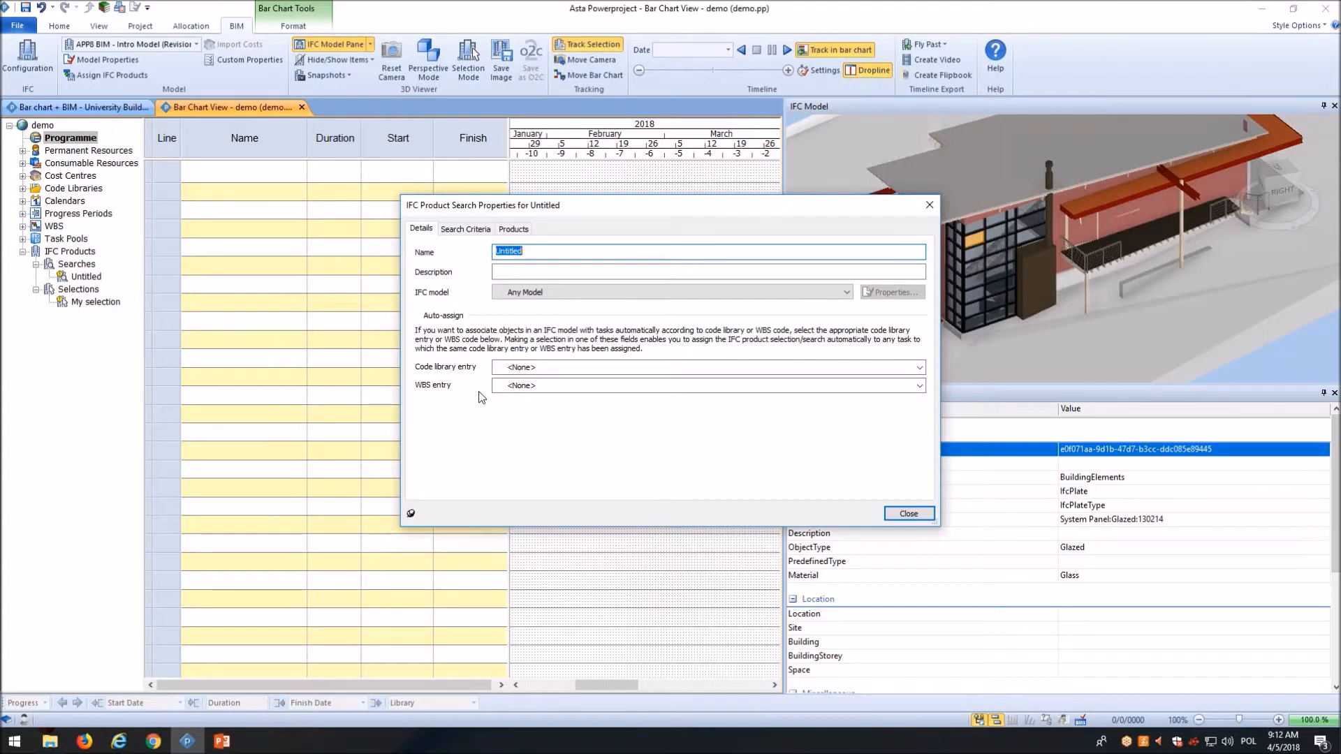
{"action": "left_click_drag", "start_coordinate": [670, 207], "coordinate": [581, 263]}
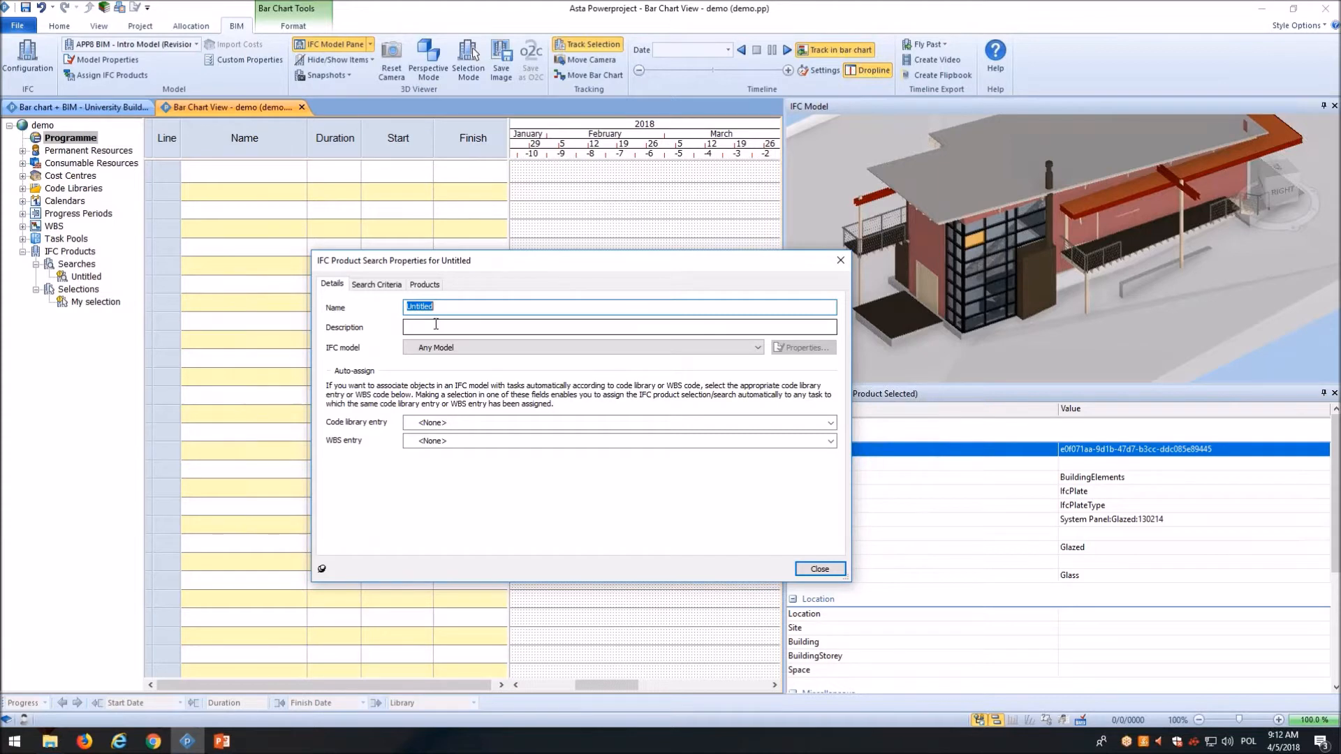
{"action": "type", "text": "Plates"}
Step: Add a must-match criterion to the "Plates" search and set its property to IfcEntity
{"action": "left_click", "coordinate": [374, 287]}
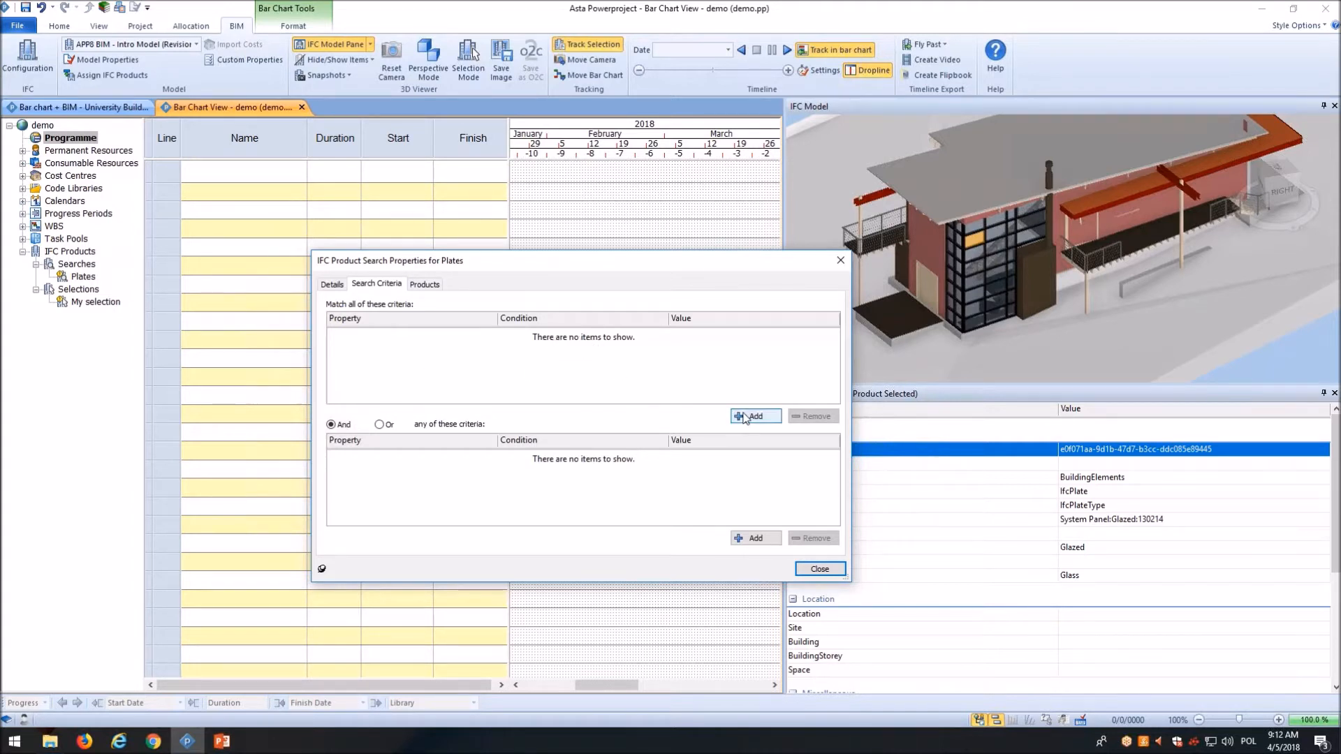
{"action": "left_click", "coordinate": [767, 419]}
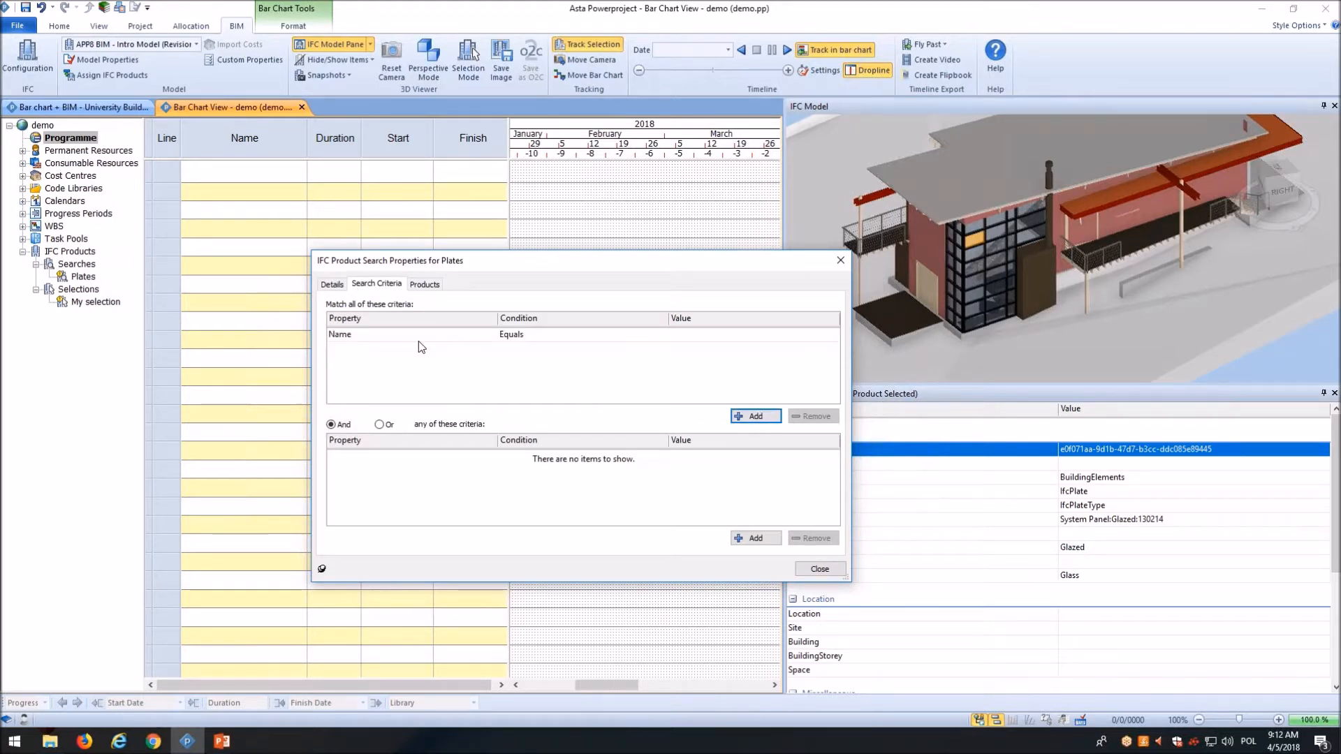
{"action": "left_click", "coordinate": [478, 335]}
{"action": "left_click", "coordinate": [477, 334]}
{"action": "left_click", "coordinate": [476, 334]}
{"action": "left_click", "coordinate": [476, 333]}
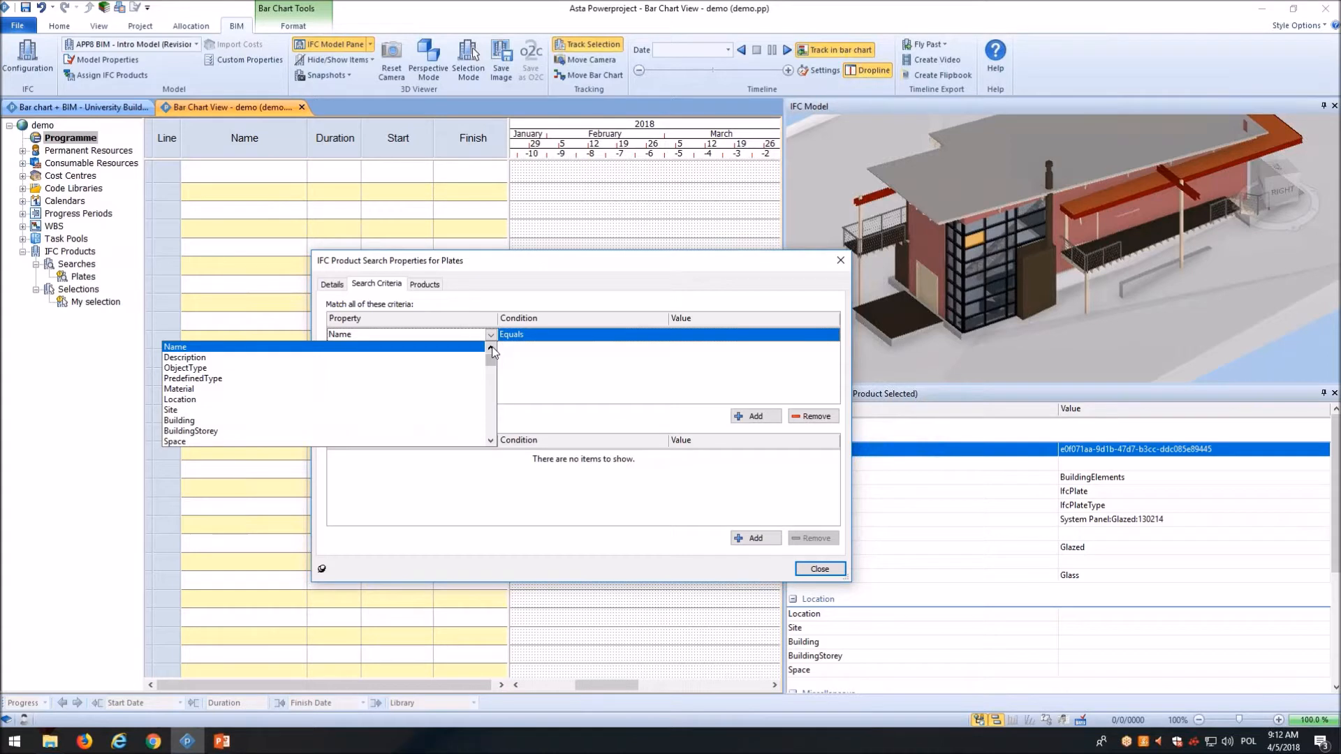
{"action": "left_click", "coordinate": [614, 266]}
{"action": "left_click_drag", "start_coordinate": [584, 268], "coordinate": [505, 268]}
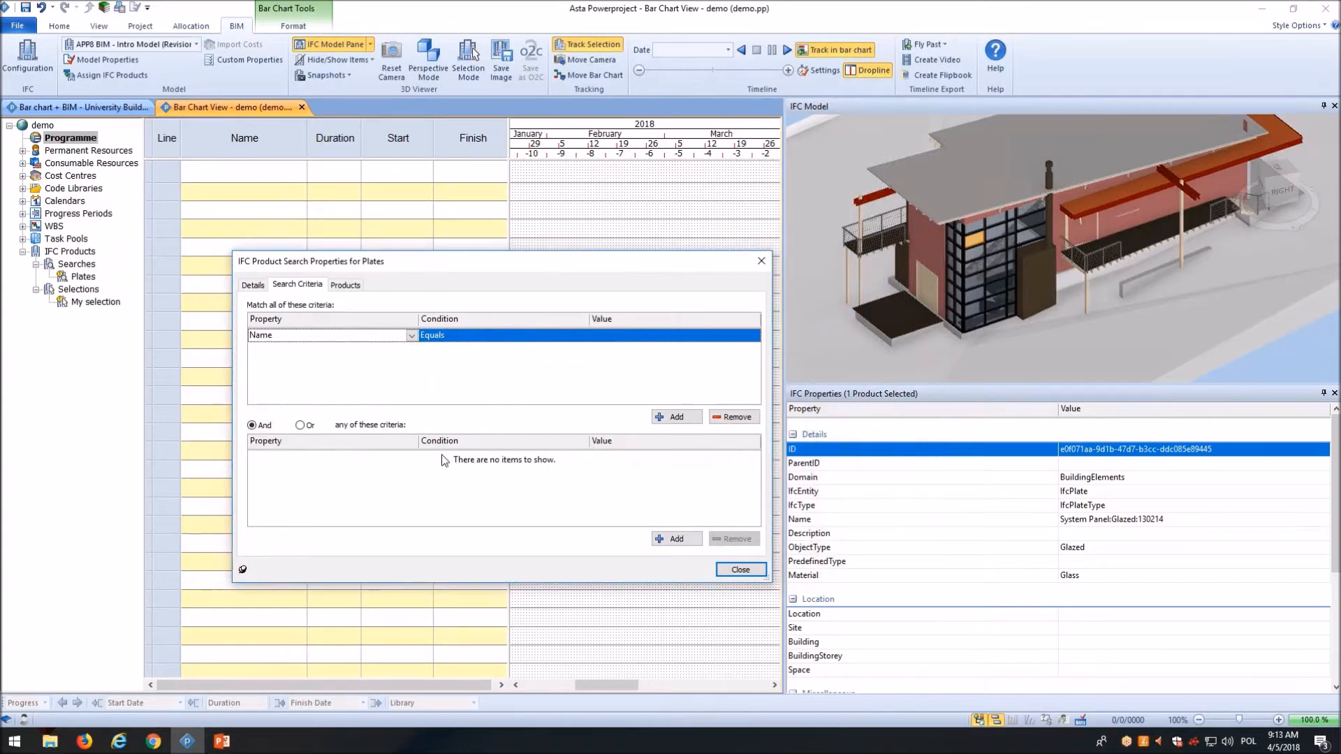
{"action": "left_click", "coordinate": [411, 337]}
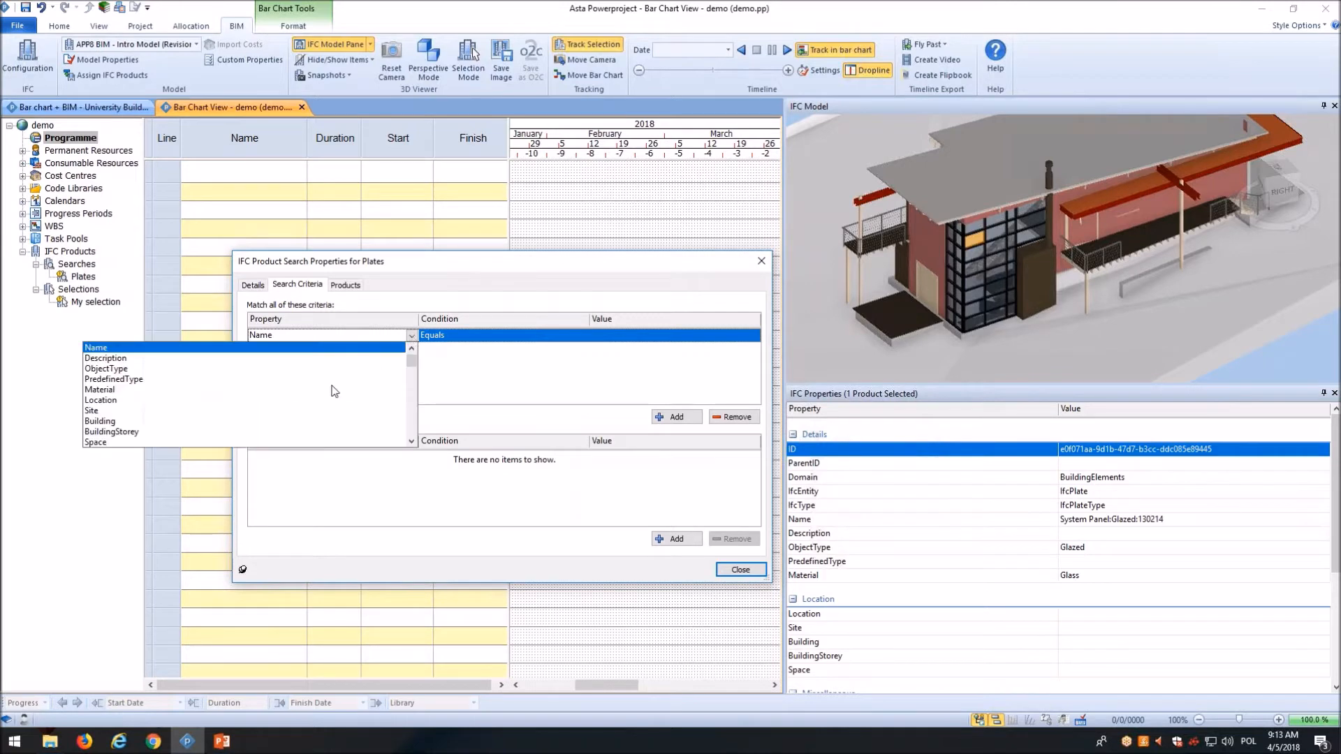
{"action": "scroll", "coordinate": [280, 398], "scroll_direction": "up", "scroll_amount": 2}
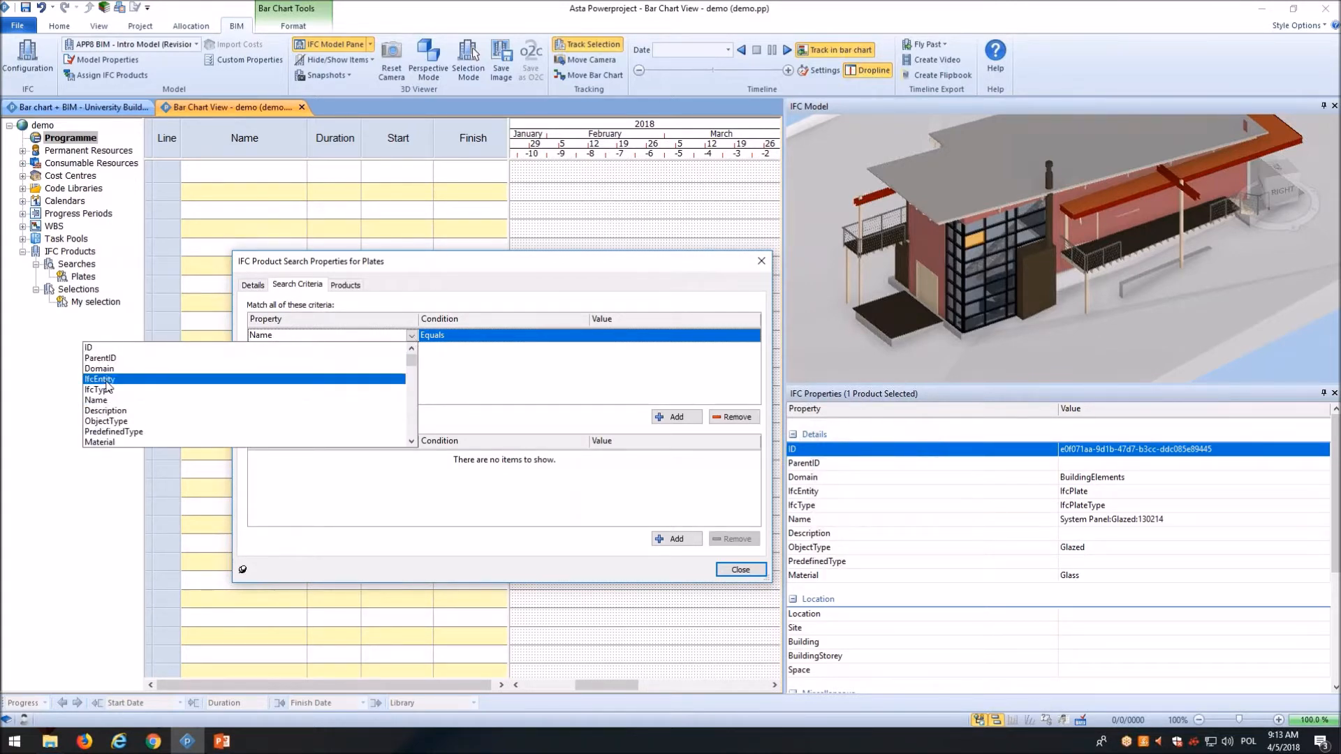
{"action": "left_click", "coordinate": [105, 380]}
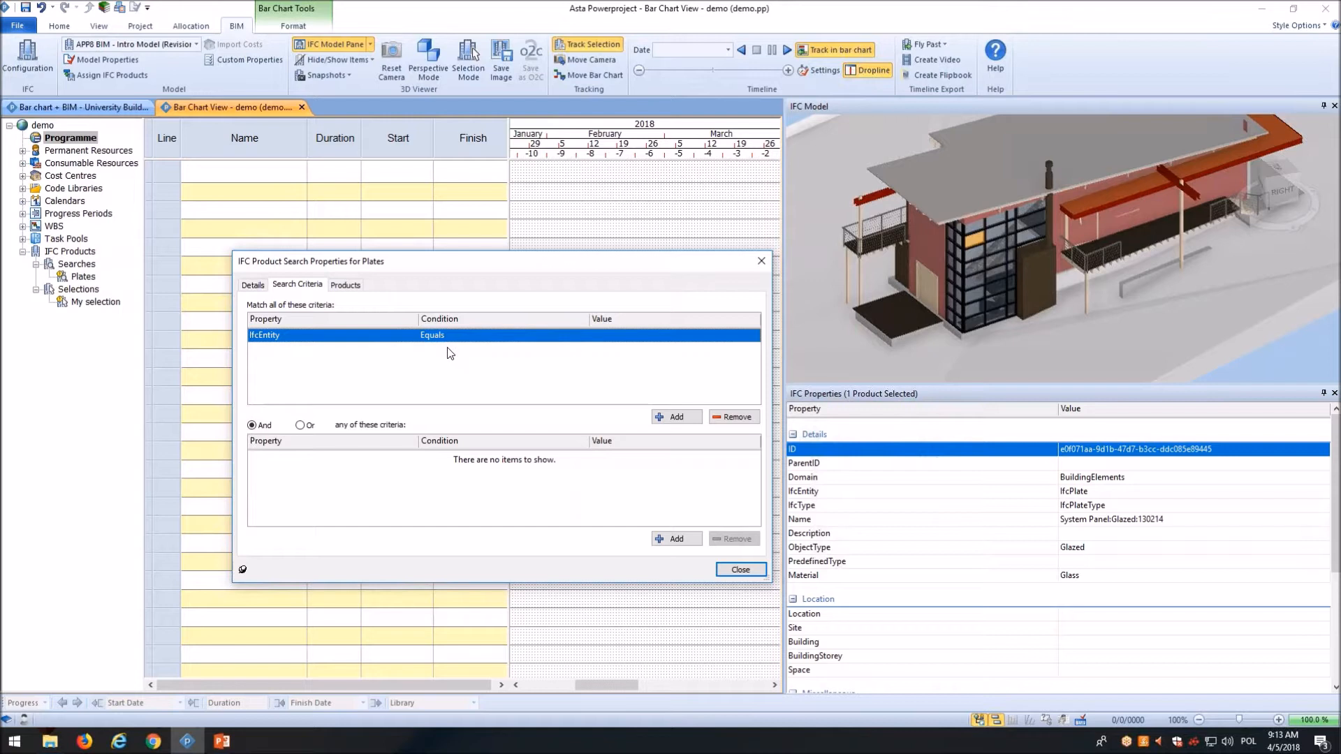
Step: Set the value of the IfcEntity criterion to IfcPlate
{"action": "left_click_drag", "start_coordinate": [540, 270], "coordinate": [527, 282]}
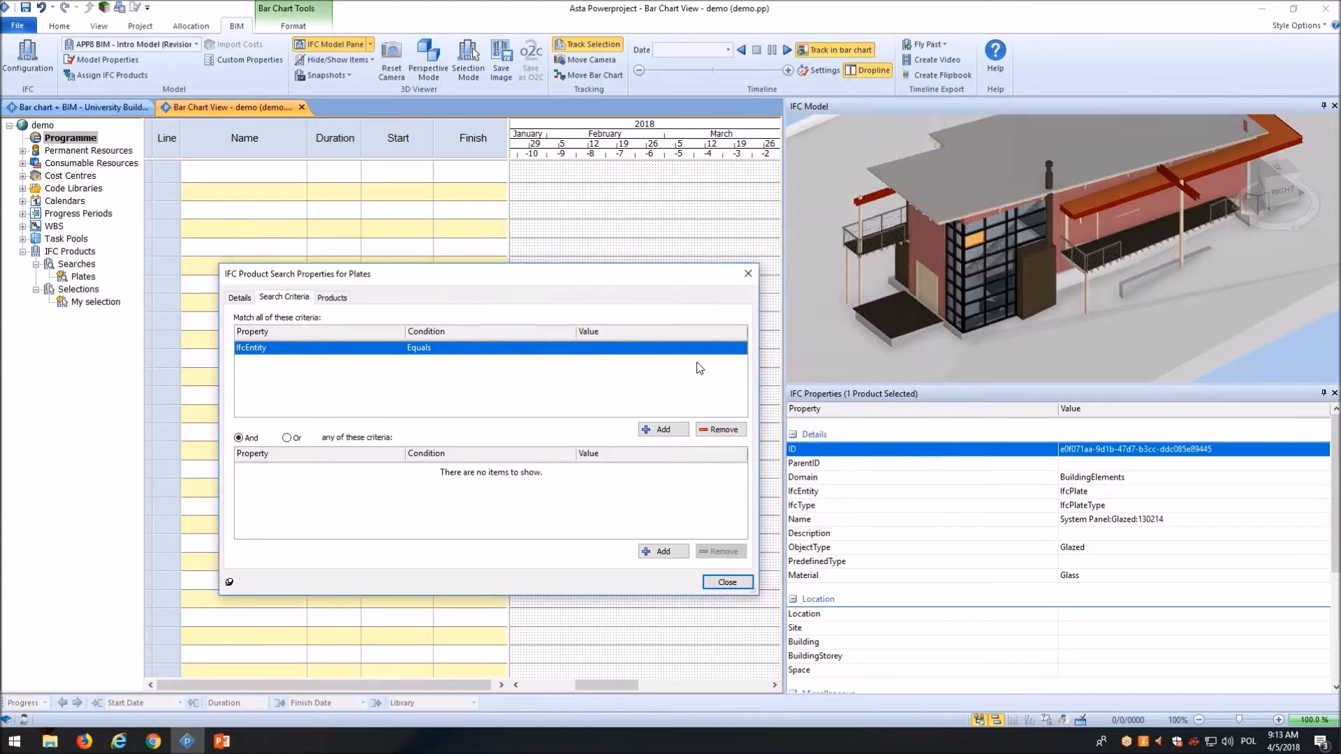
{"action": "left_click", "coordinate": [724, 349]}
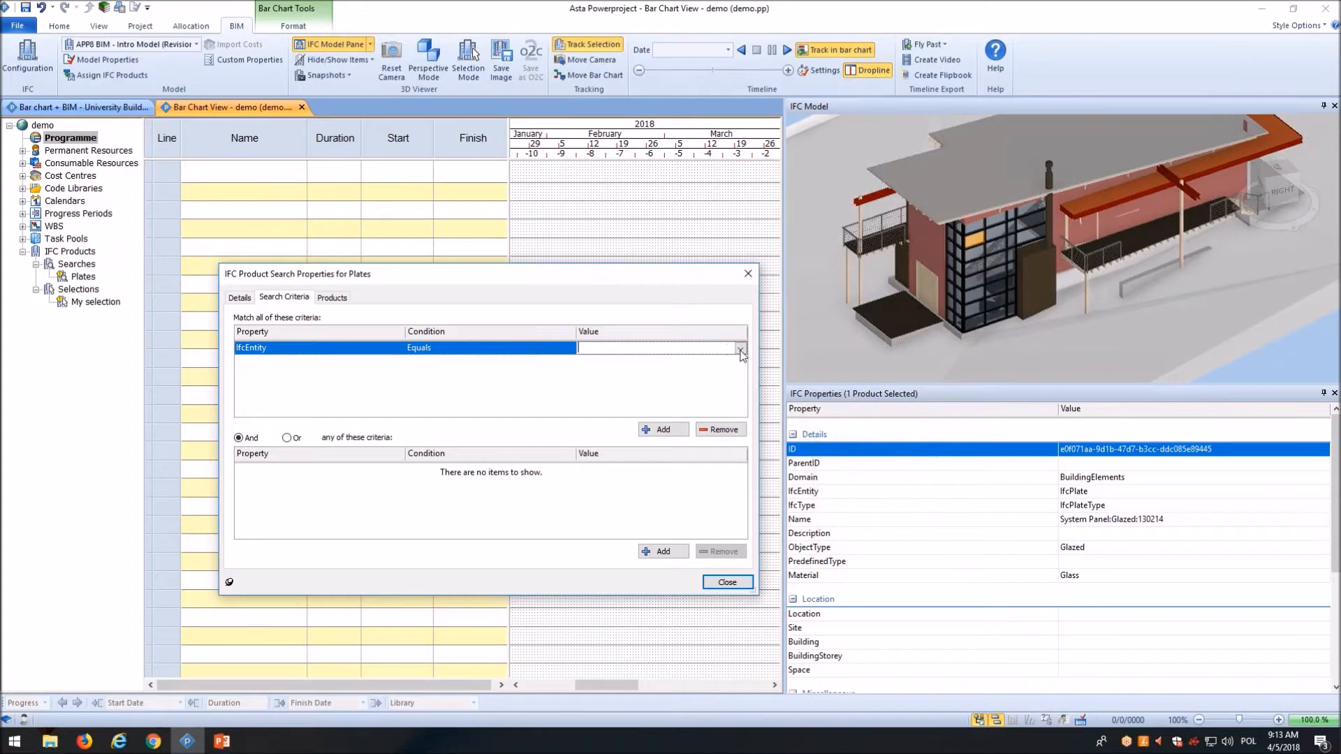
{"action": "left_click", "coordinate": [740, 348]}
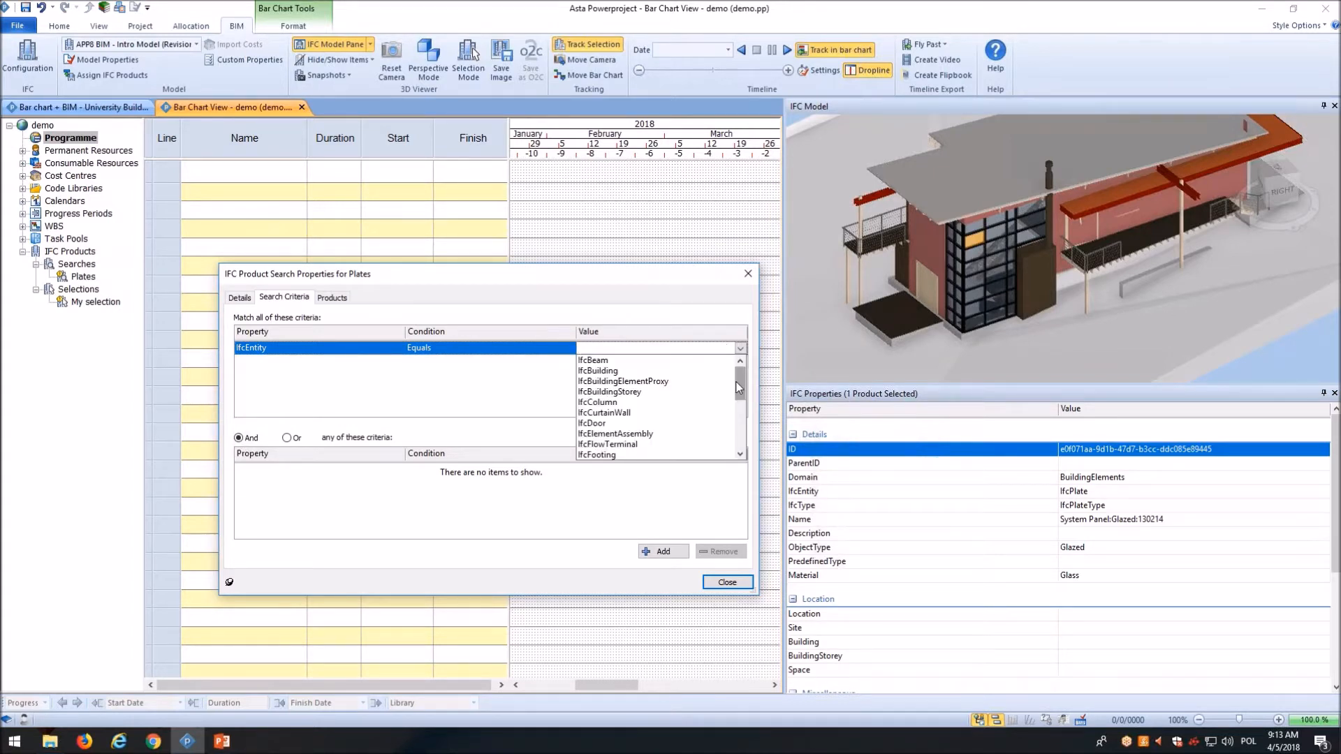
{"action": "left_click_drag", "start_coordinate": [736, 383], "coordinate": [736, 408]}
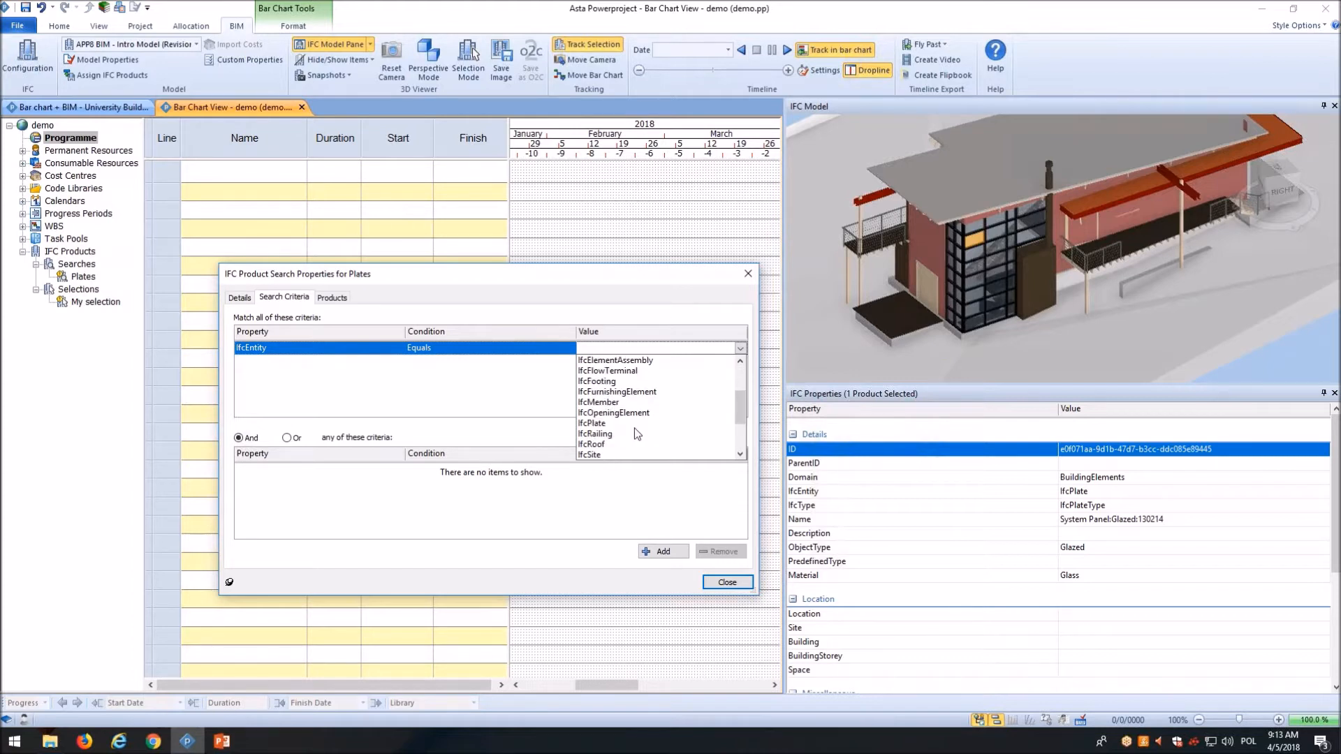
{"action": "left_click", "coordinate": [599, 424]}
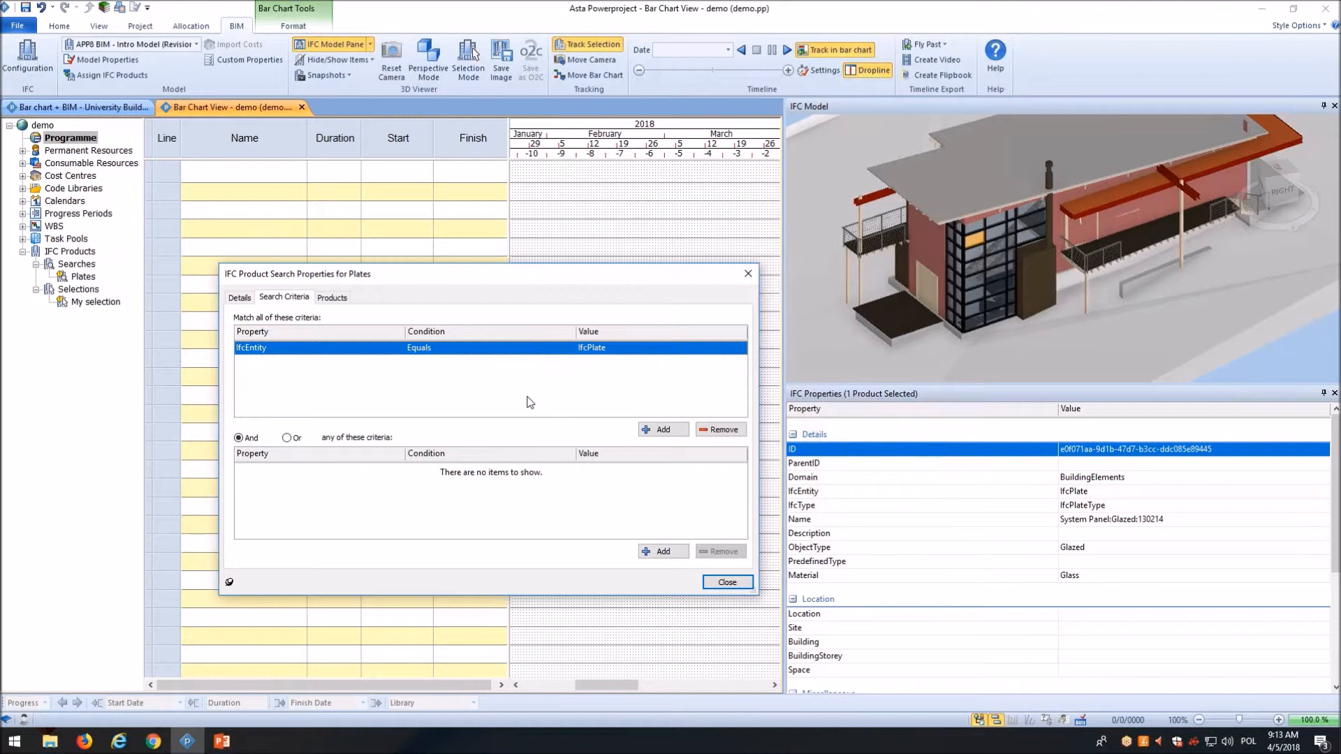
Step: Review the list of products found by the "Plates" search and compare it with the search criterion
{"action": "left_click", "coordinate": [331, 298]}
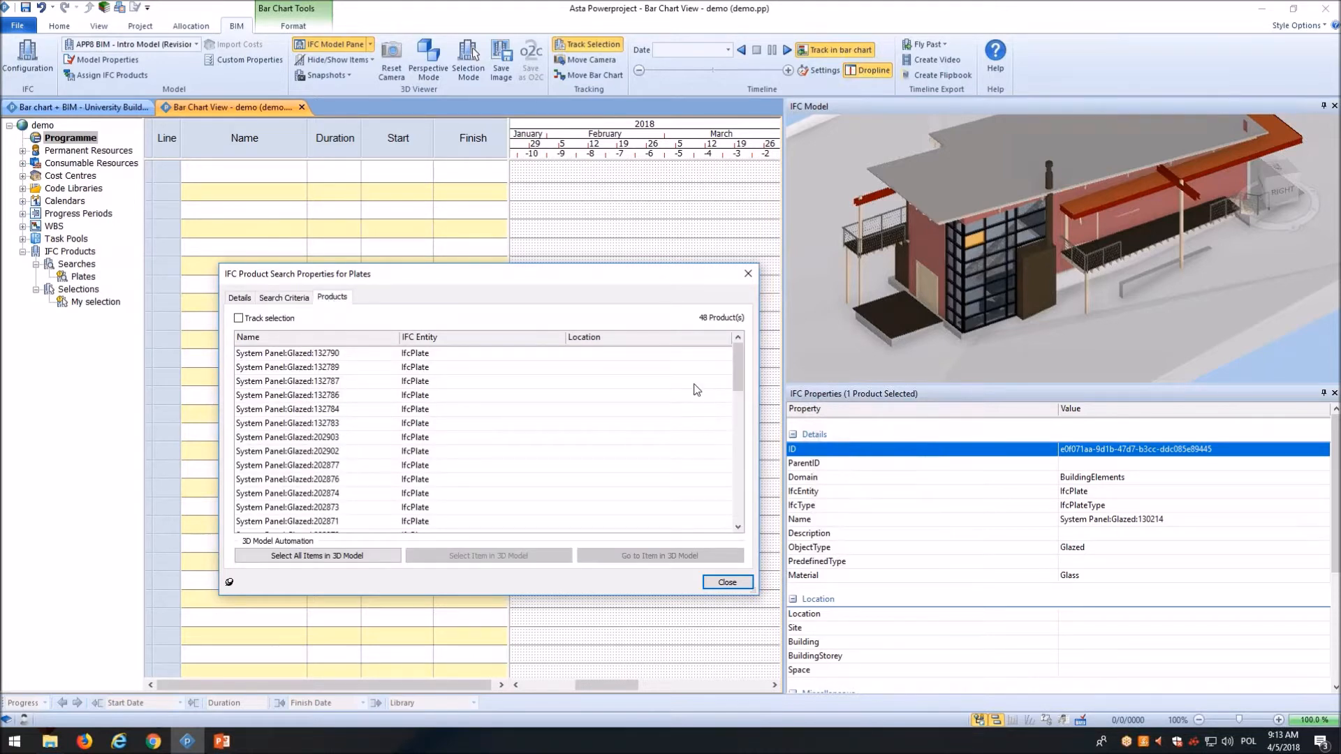
{"action": "scroll", "coordinate": [741, 391], "scroll_direction": "down", "scroll_amount": 10}
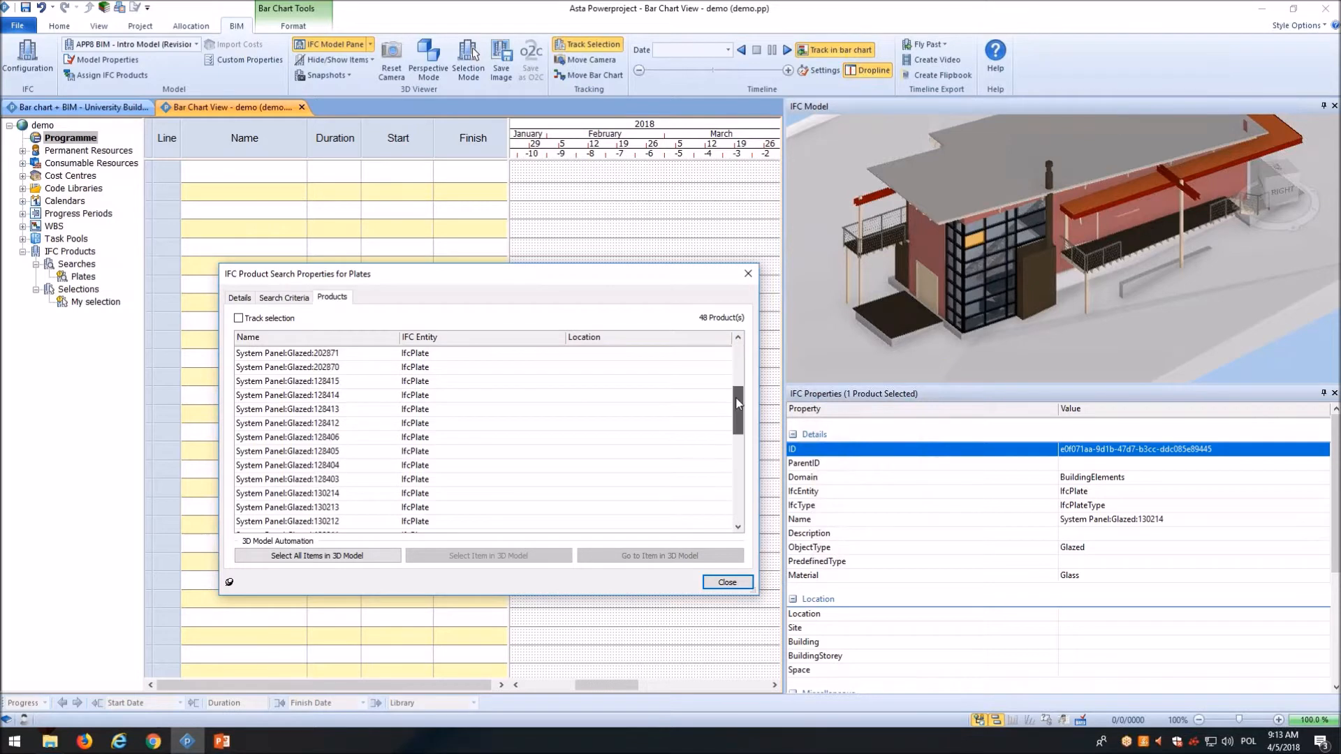
{"action": "scroll", "coordinate": [740, 419], "scroll_direction": "up", "scroll_amount": 10}
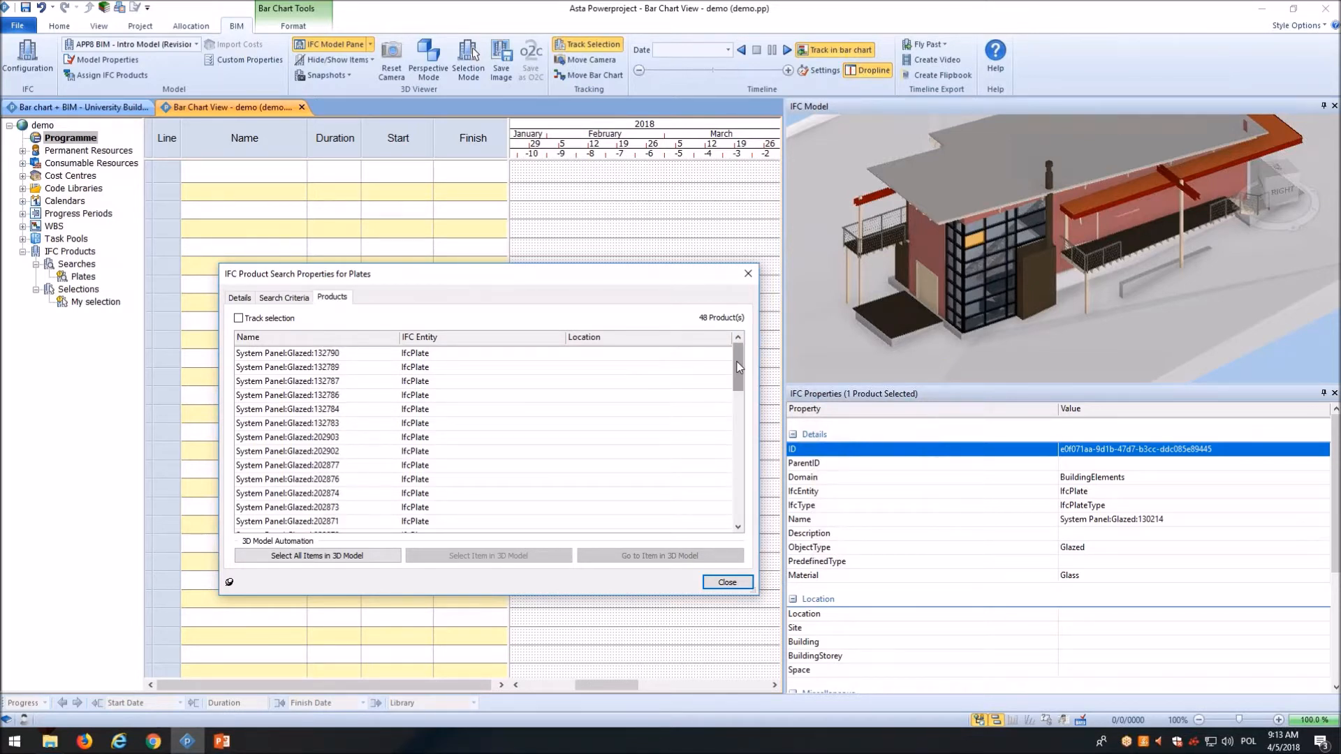
{"action": "left_click", "coordinate": [303, 300]}
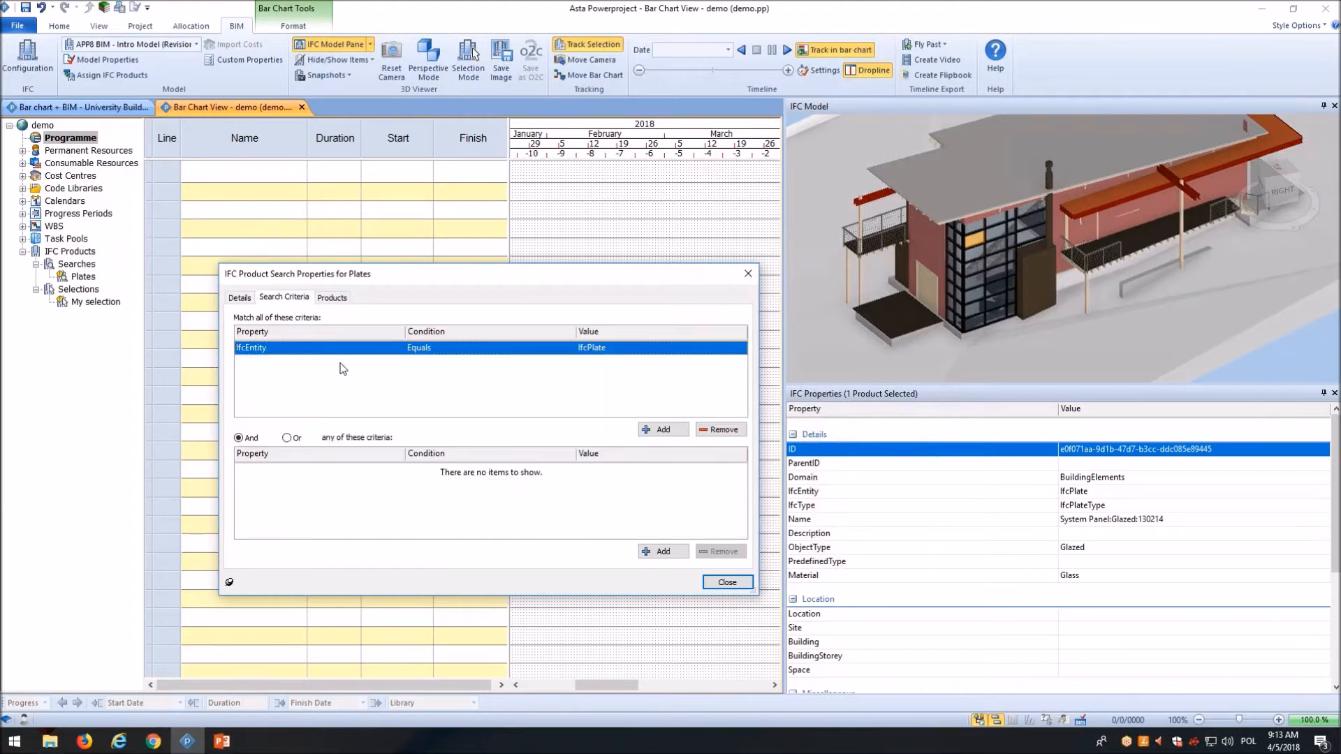
Step: Select all products of the "Plates" search in the 3D model and close the search properties
{"action": "left_click", "coordinate": [344, 301]}
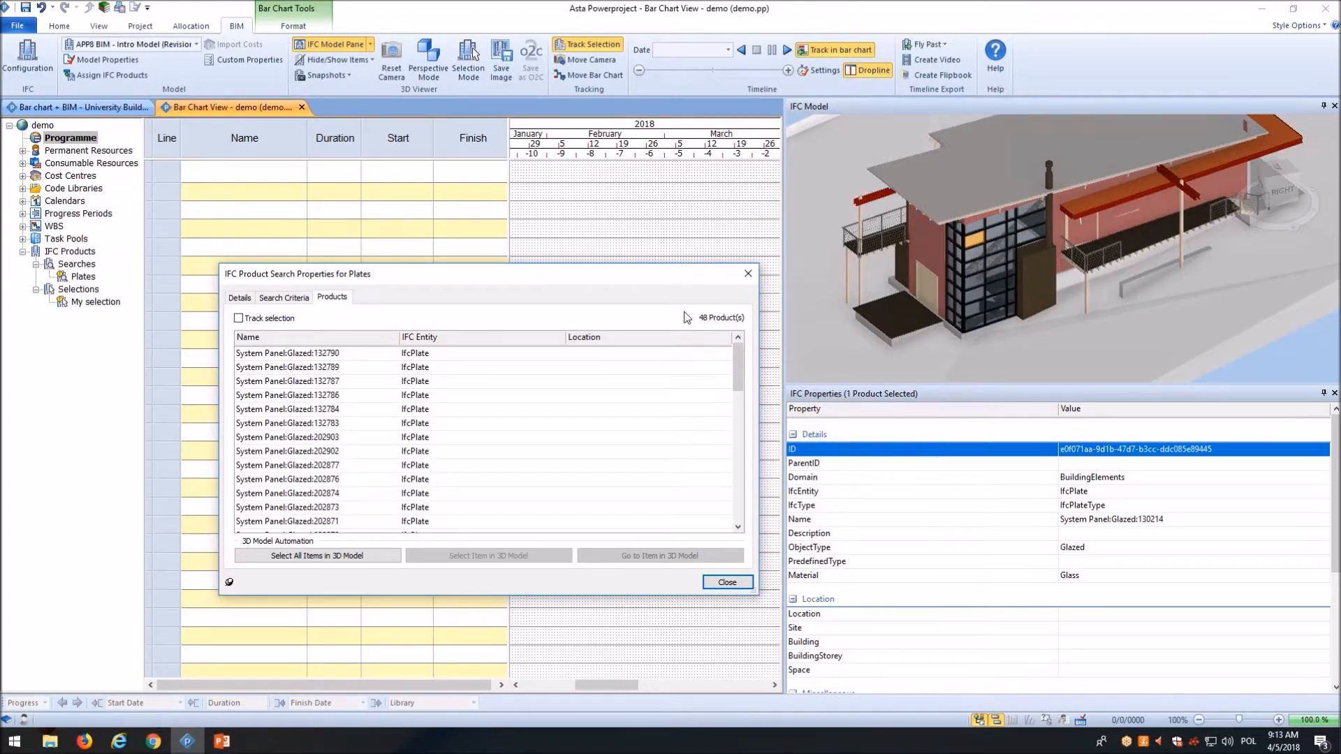
{"action": "left_click_drag", "start_coordinate": [742, 361], "coordinate": [743, 332]}
{"action": "left_click_drag", "start_coordinate": [1128, 338], "coordinate": [1082, 334]}
{"action": "left_click", "coordinate": [367, 559]}
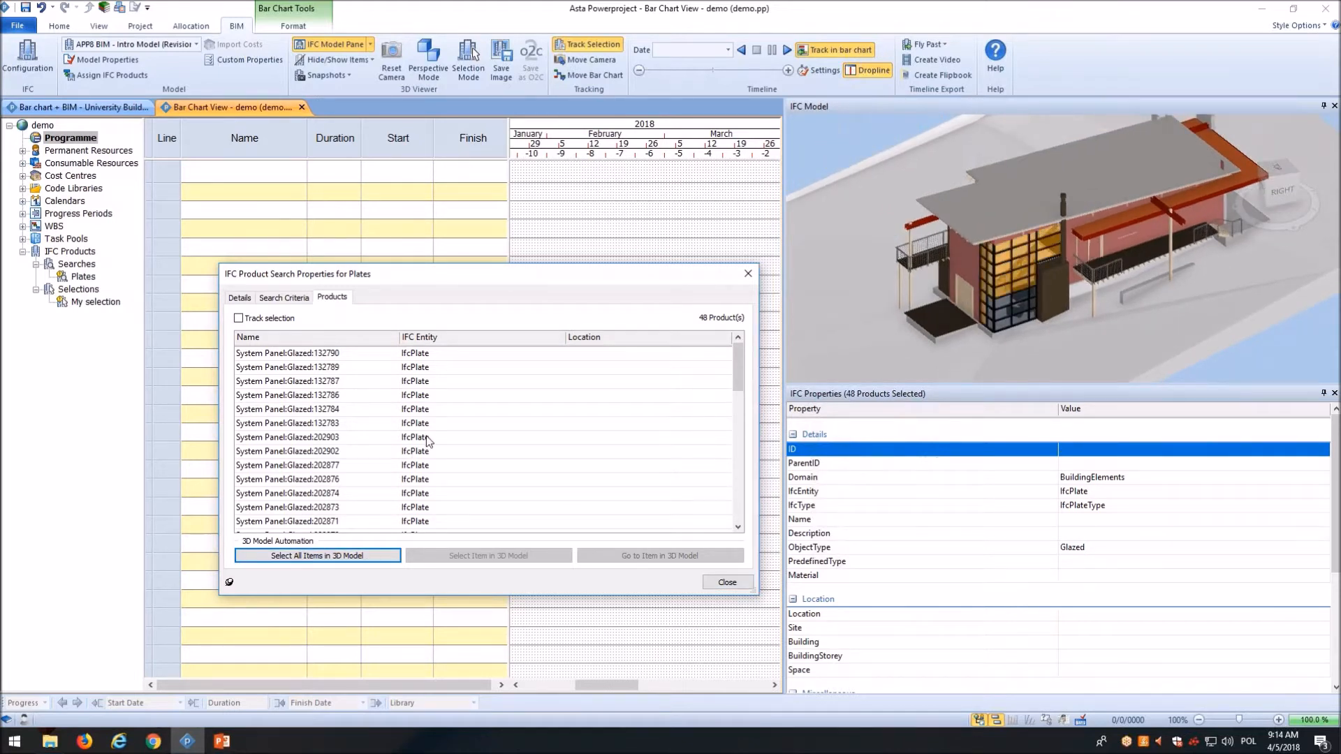
{"action": "left_click", "coordinate": [241, 297]}
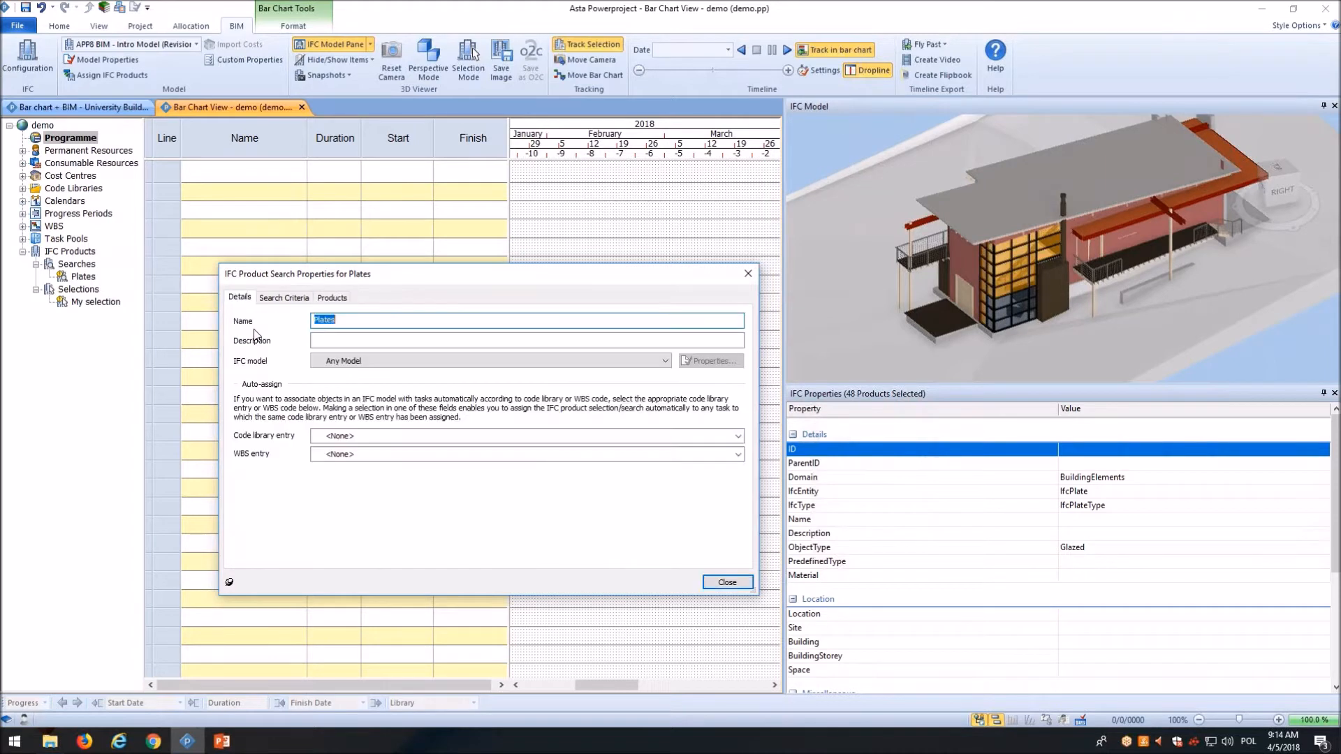
{"action": "left_click", "coordinate": [724, 582]}
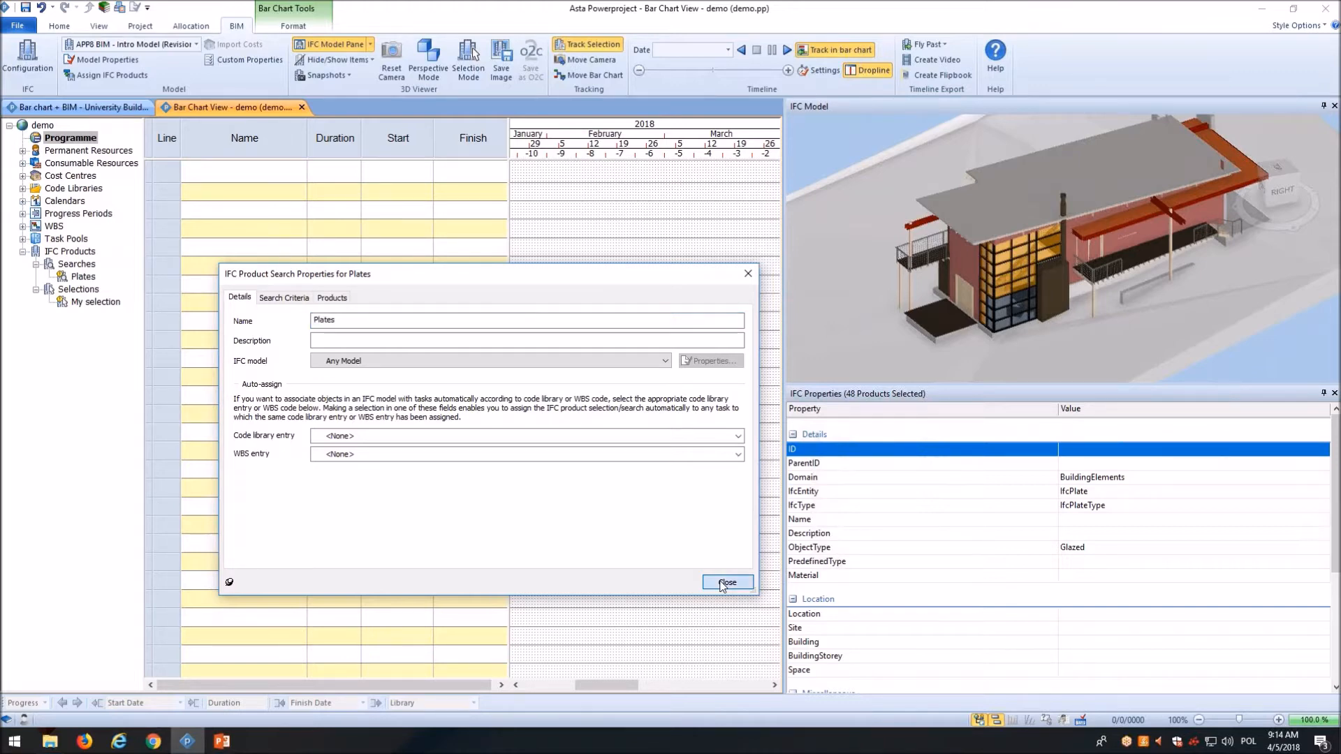
Step: Create a task in the bar chart from the metal main roof, placed on line 1 starting 2/2/2018
{"action": "scroll", "coordinate": [1054, 296], "scroll_direction": "down", "scroll_amount": 2}
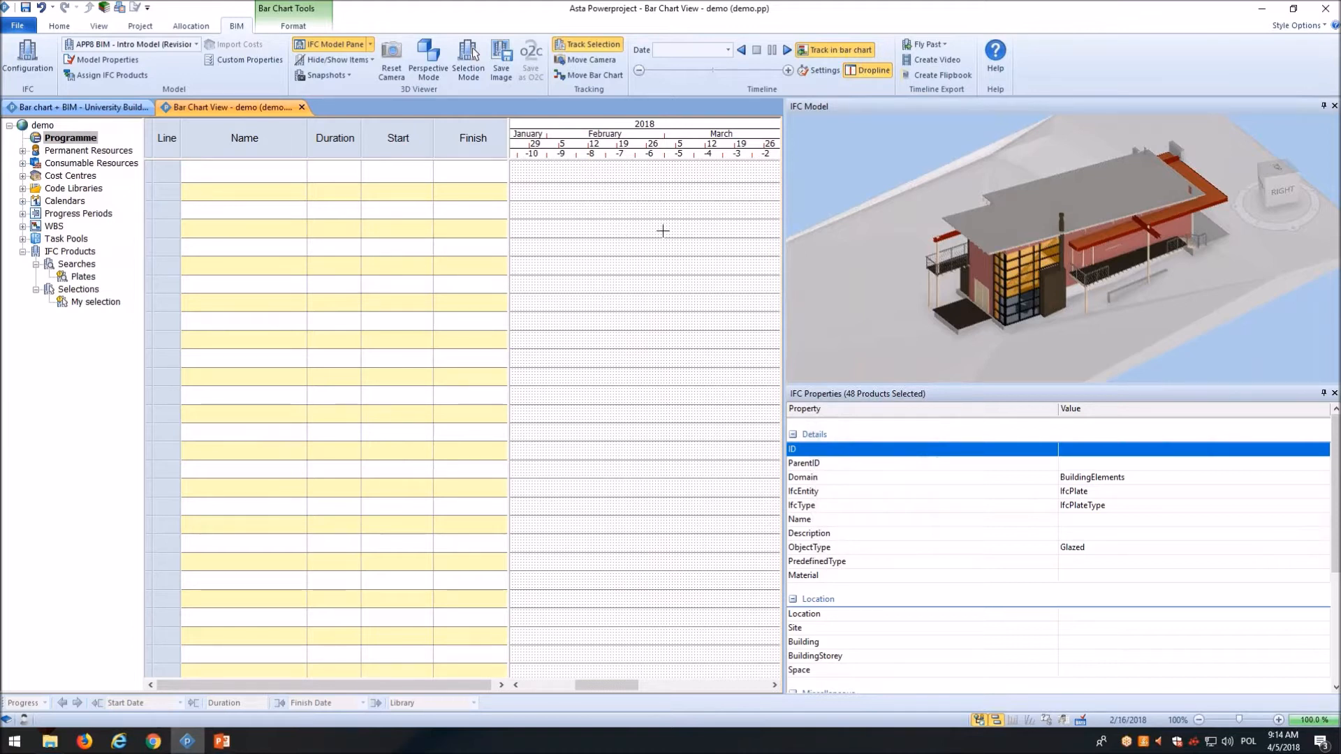
{"action": "left_click", "coordinate": [982, 221]}
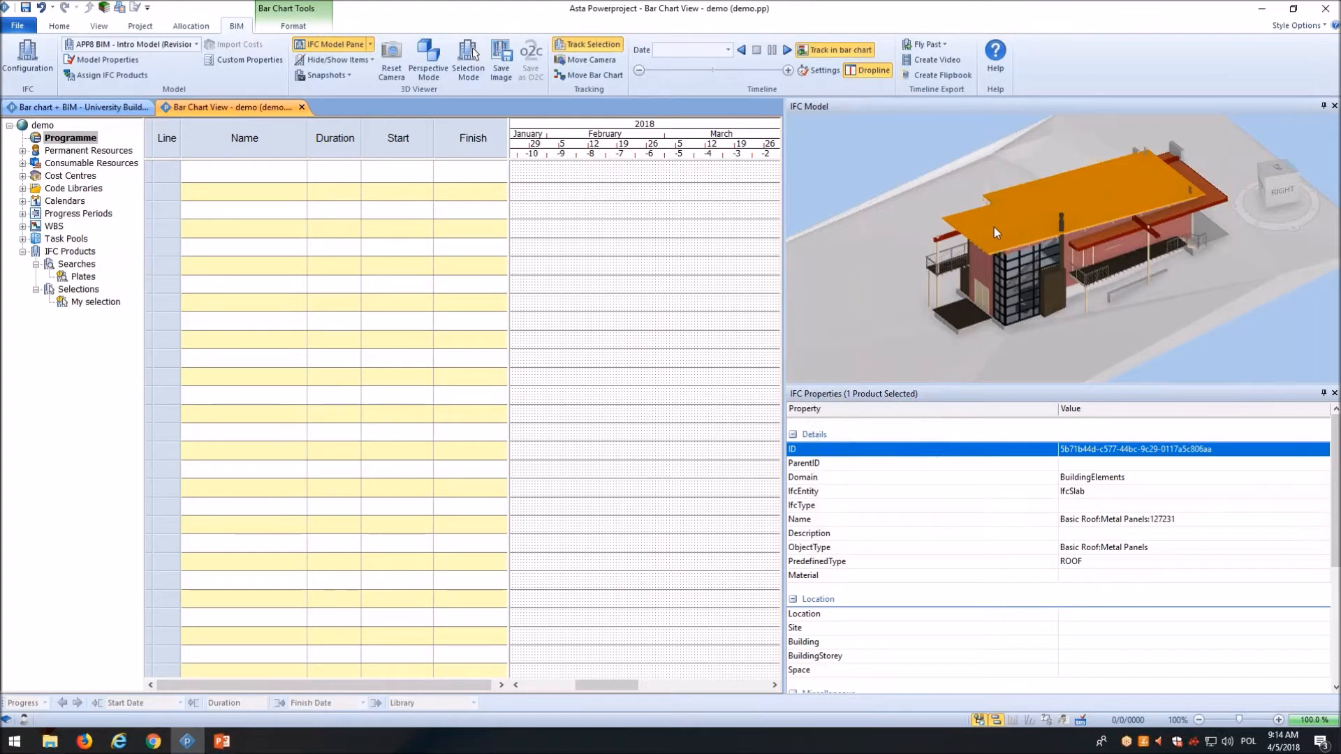
{"action": "left_click_drag", "start_coordinate": [994, 228], "coordinate": [559, 174]}
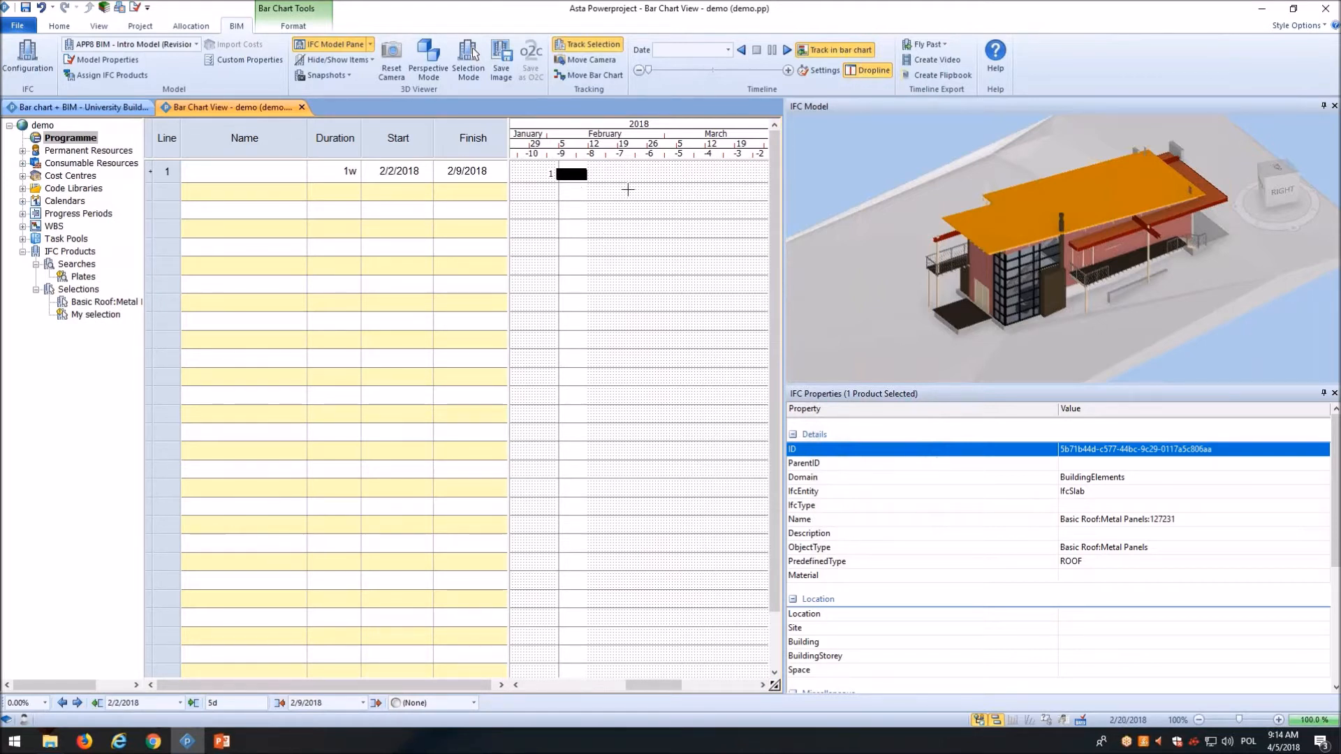
Step: Examine the BIM settings of the metal roof task, including its IFC product and task type, and close its properties
{"action": "double_click", "coordinate": [571, 173]}
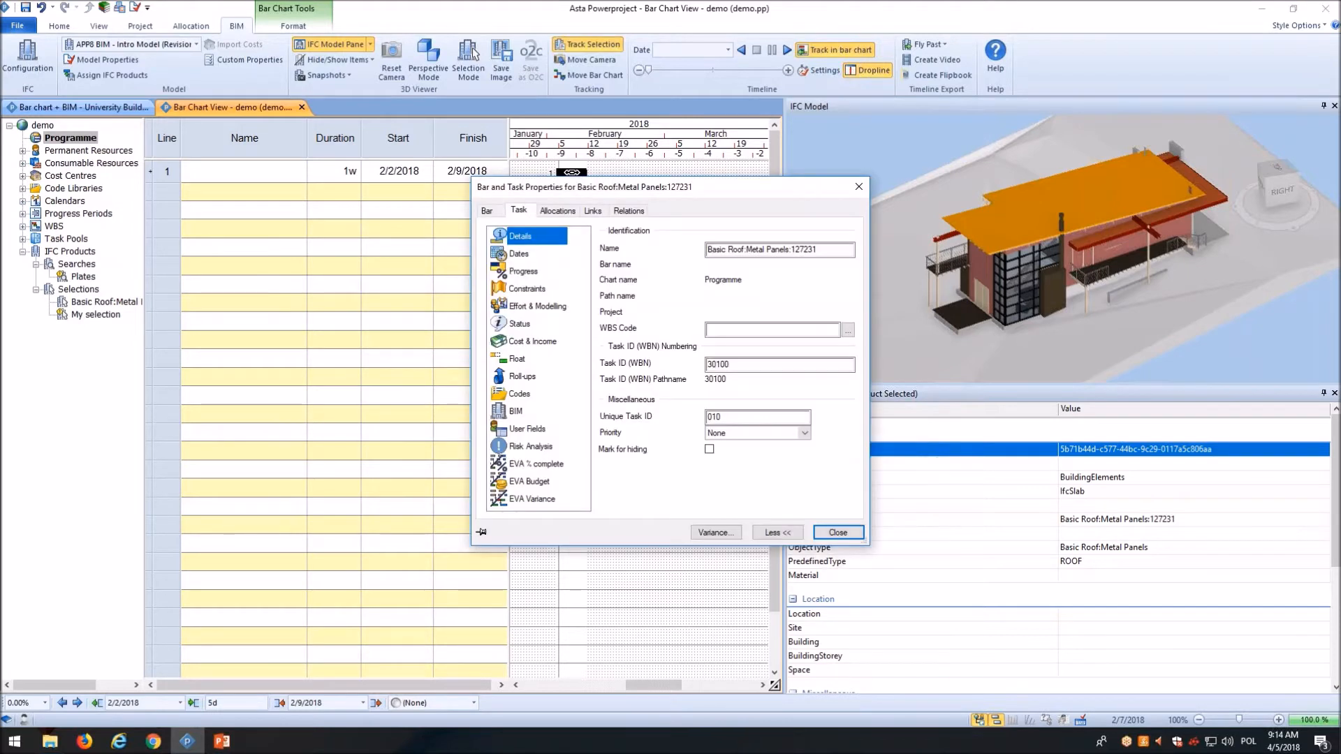
{"action": "left_click", "coordinate": [525, 414]}
{"action": "left_click_drag", "start_coordinate": [736, 187], "coordinate": [639, 213]}
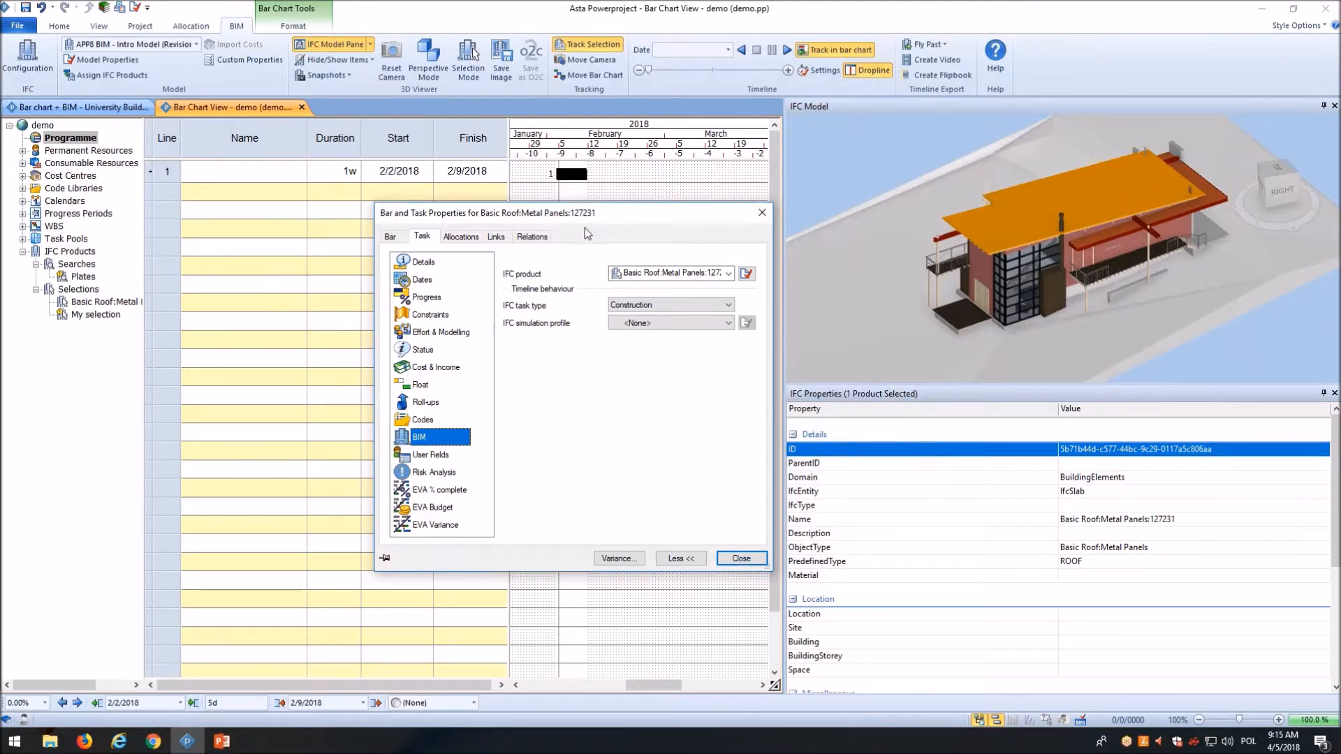
{"action": "left_click_drag", "start_coordinate": [624, 211], "coordinate": [593, 233]}
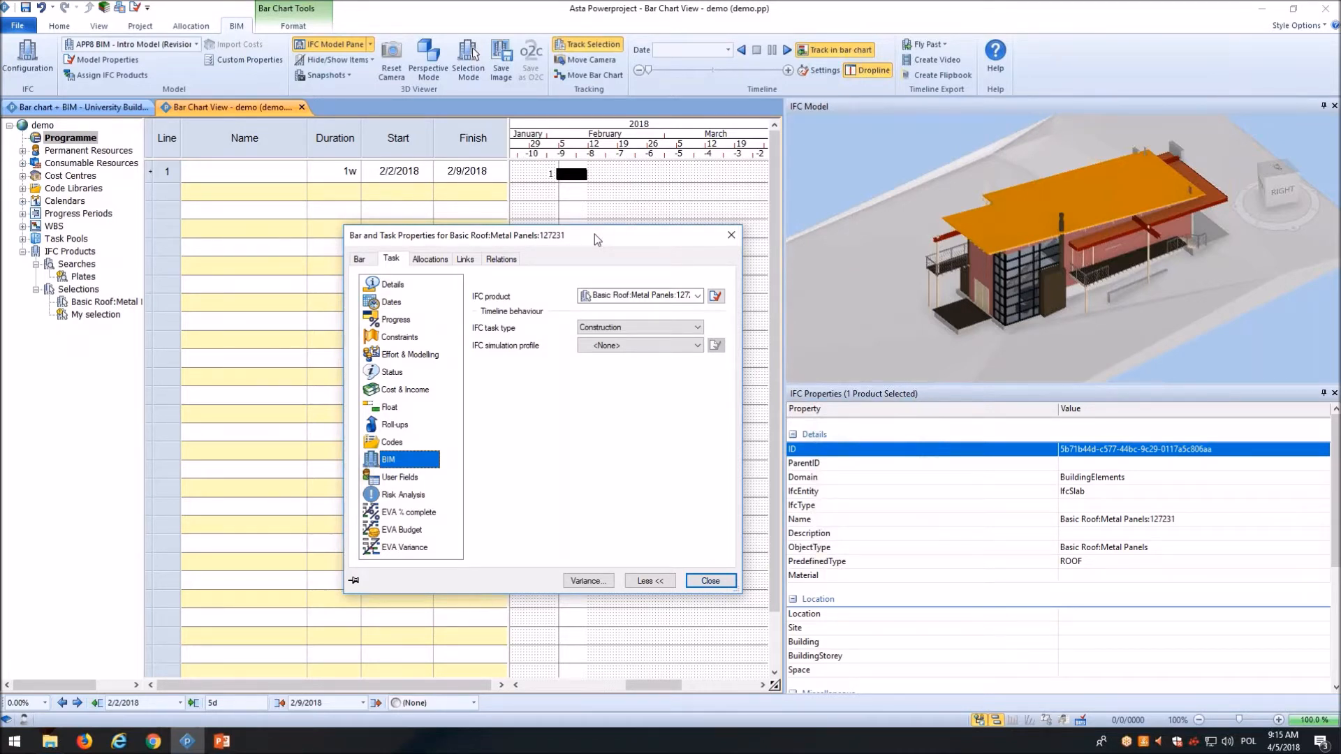
{"action": "left_click", "coordinate": [731, 236]}
Step: Draw five task bars on lines 2 to 6, each about three weeks long and starting in early February 2018
{"action": "mouse_move", "coordinate": [569, 189]}
{"action": "left_mouse_down"}
{"action": "mouse_move", "coordinate": [646, 192]}
{"action": "mouse_move", "coordinate": [677, 212]}
{"action": "left_mouse_up"}
{"action": "mouse_move", "coordinate": [583, 229]}
{"action": "left_mouse_down"}
{"action": "mouse_move", "coordinate": [669, 229]}
{"action": "mouse_move", "coordinate": [666, 248]}
{"action": "left_mouse_up"}
{"action": "left_click_drag", "start_coordinate": [582, 266], "coordinate": [682, 266]}
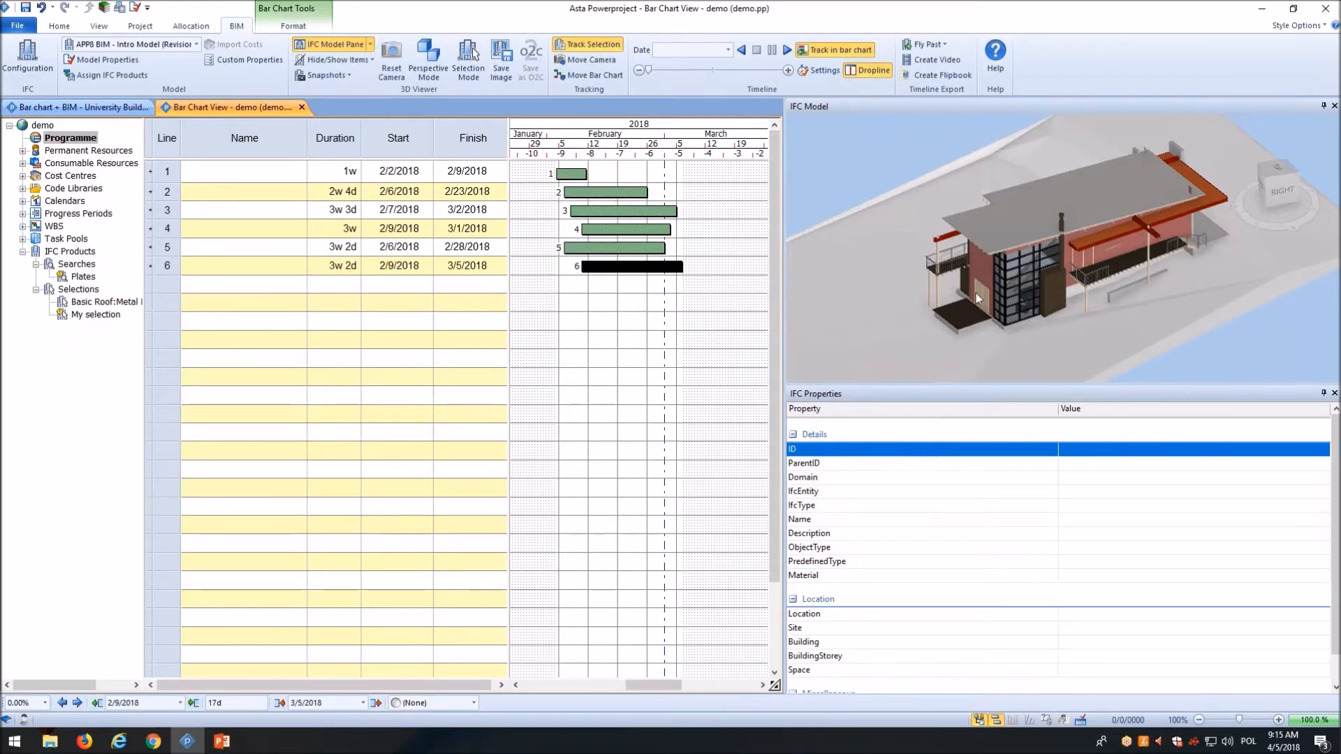
Step: Assign the brick exterior wall beside the glazed corner facade to the task on line 2 and check that task's BIM settings
{"action": "left_click", "coordinate": [982, 274]}
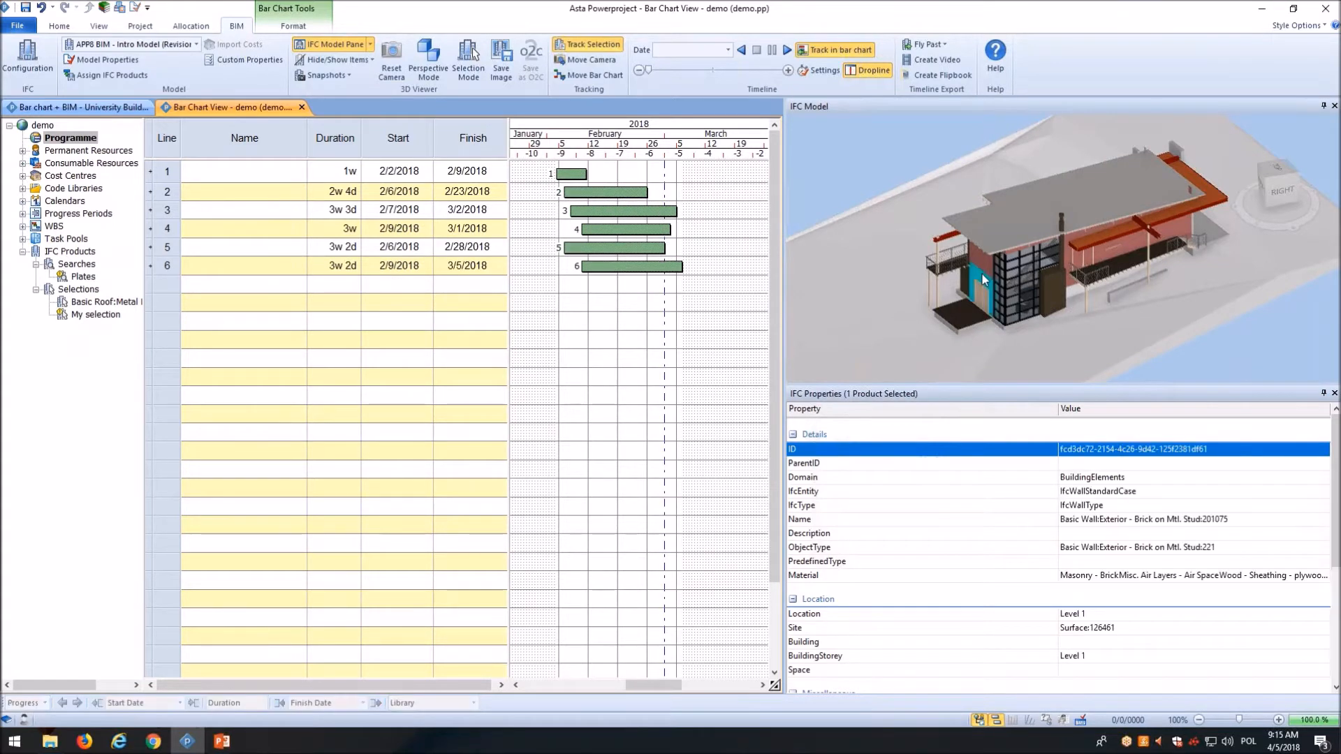
{"action": "left_click_drag", "start_coordinate": [902, 249], "coordinate": [600, 194]}
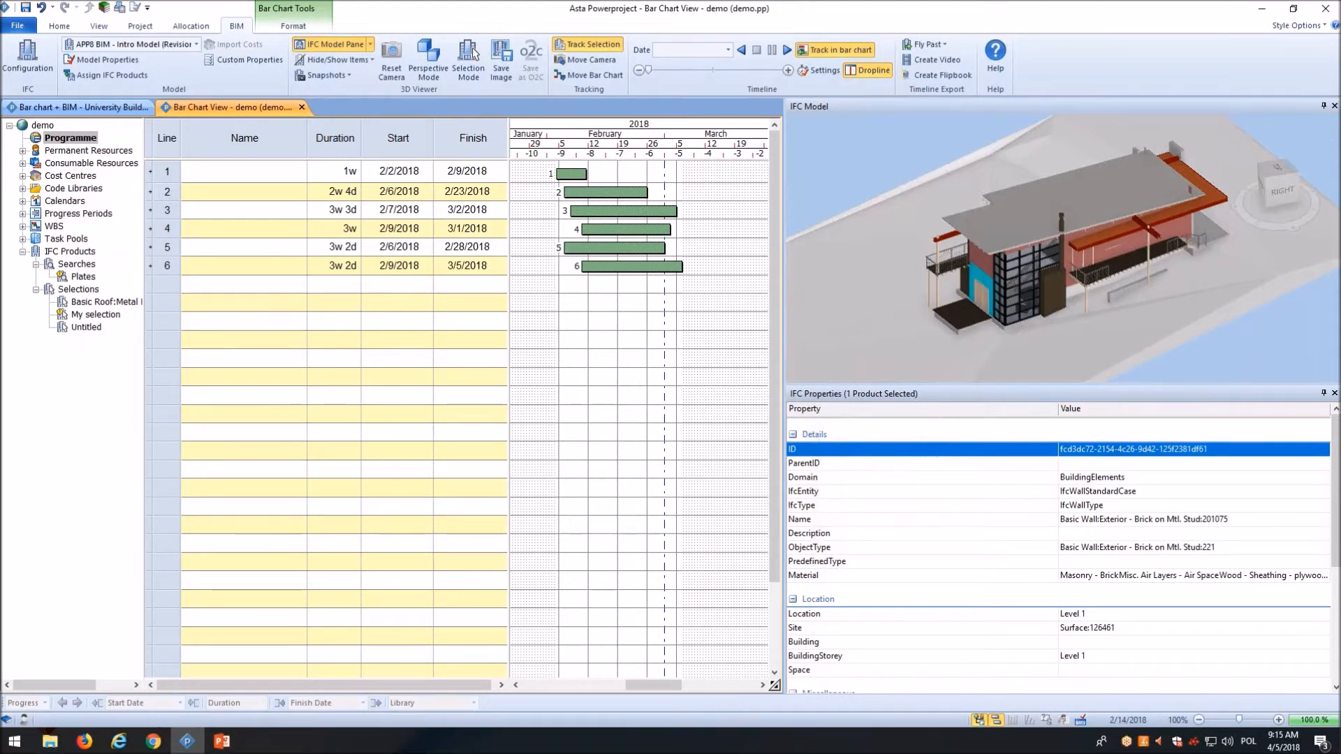
{"action": "double_click", "coordinate": [599, 194]}
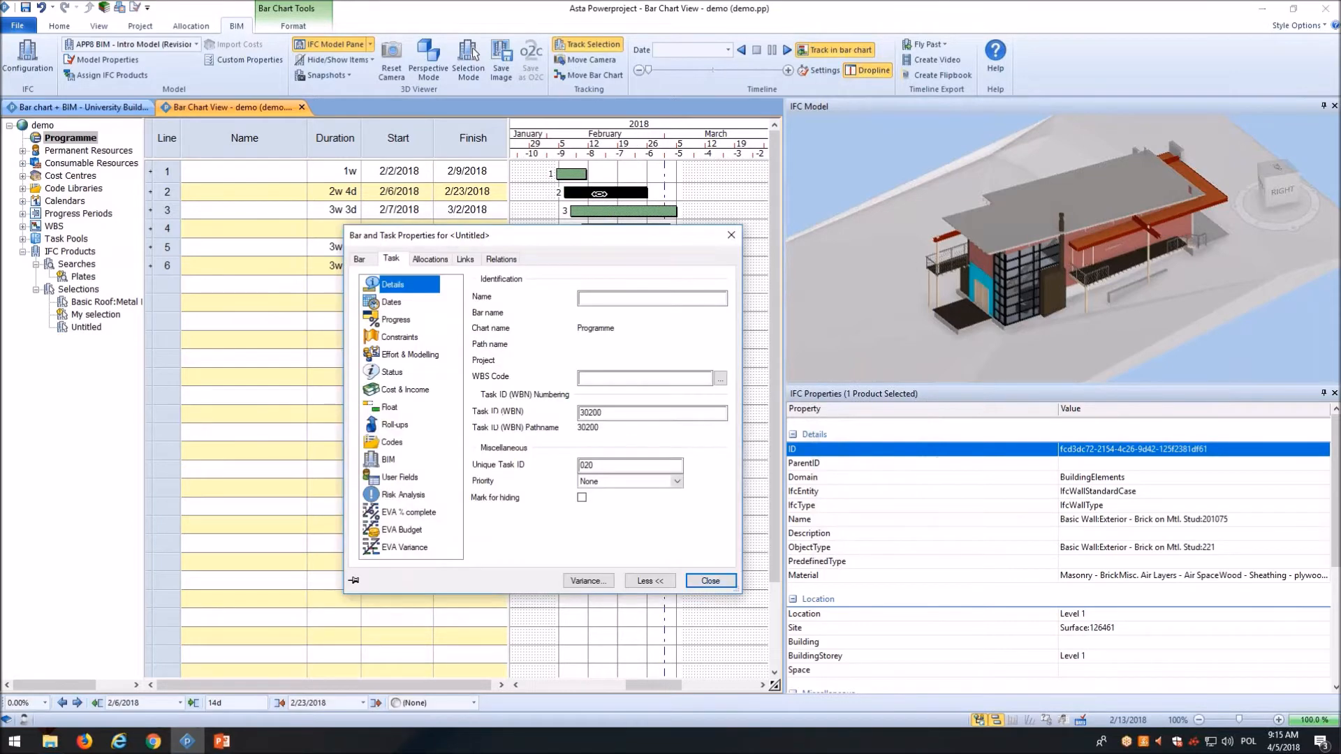
{"action": "left_click", "coordinate": [389, 459]}
{"action": "left_click_drag", "start_coordinate": [620, 241], "coordinate": [597, 258]}
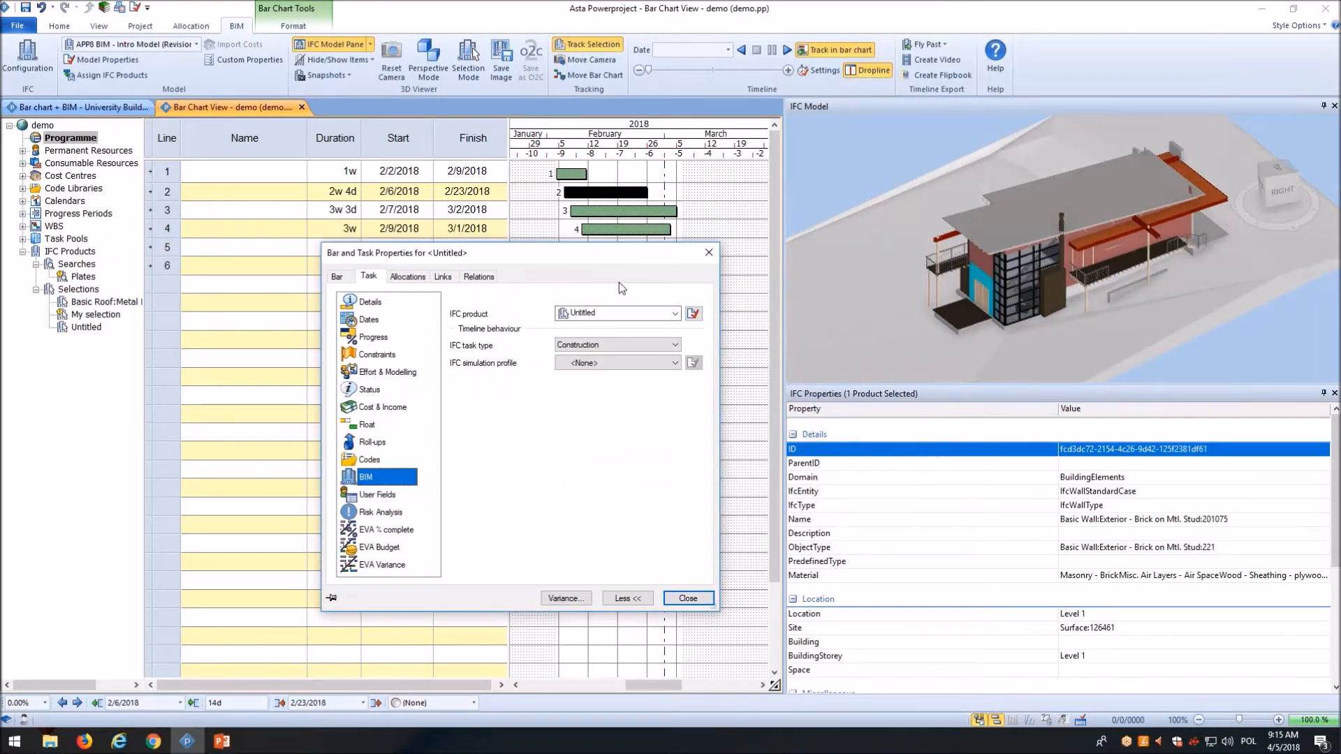
{"action": "left_click_drag", "start_coordinate": [630, 257], "coordinate": [626, 280]}
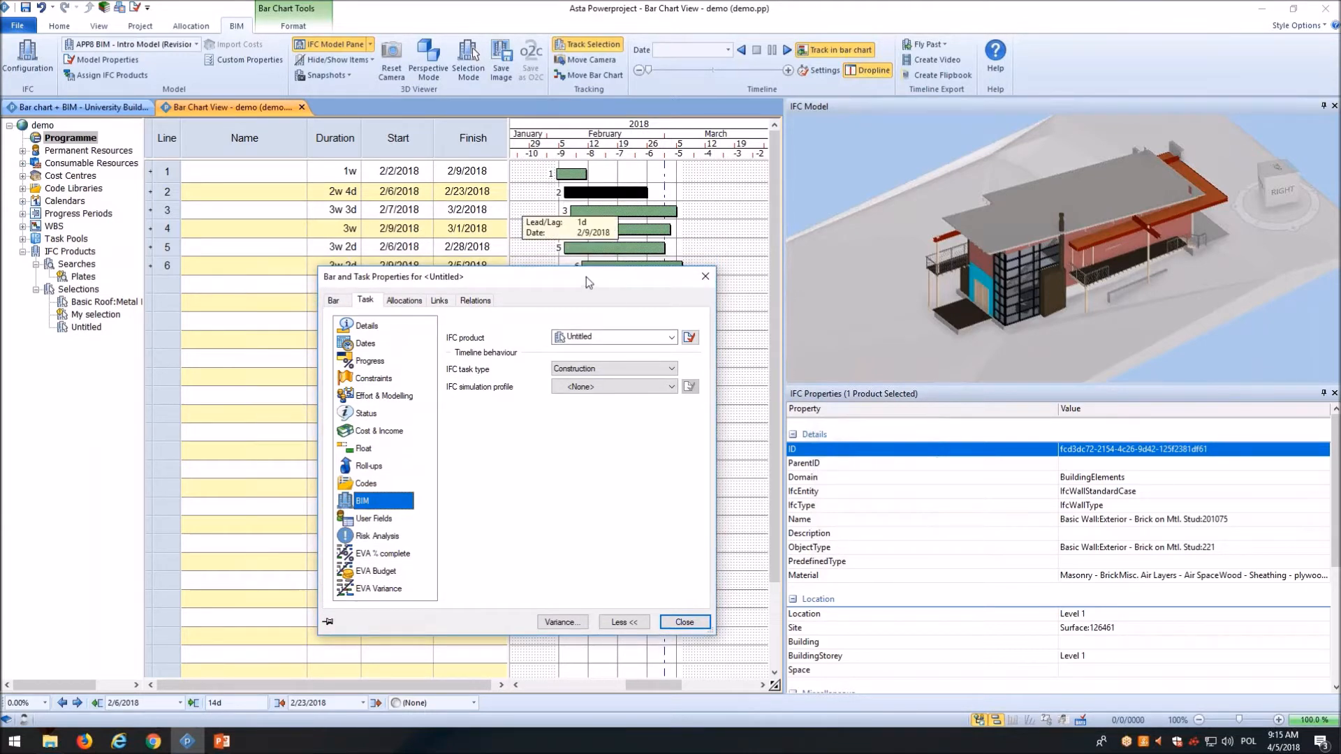
{"action": "left_click_drag", "start_coordinate": [585, 276], "coordinate": [592, 282]}
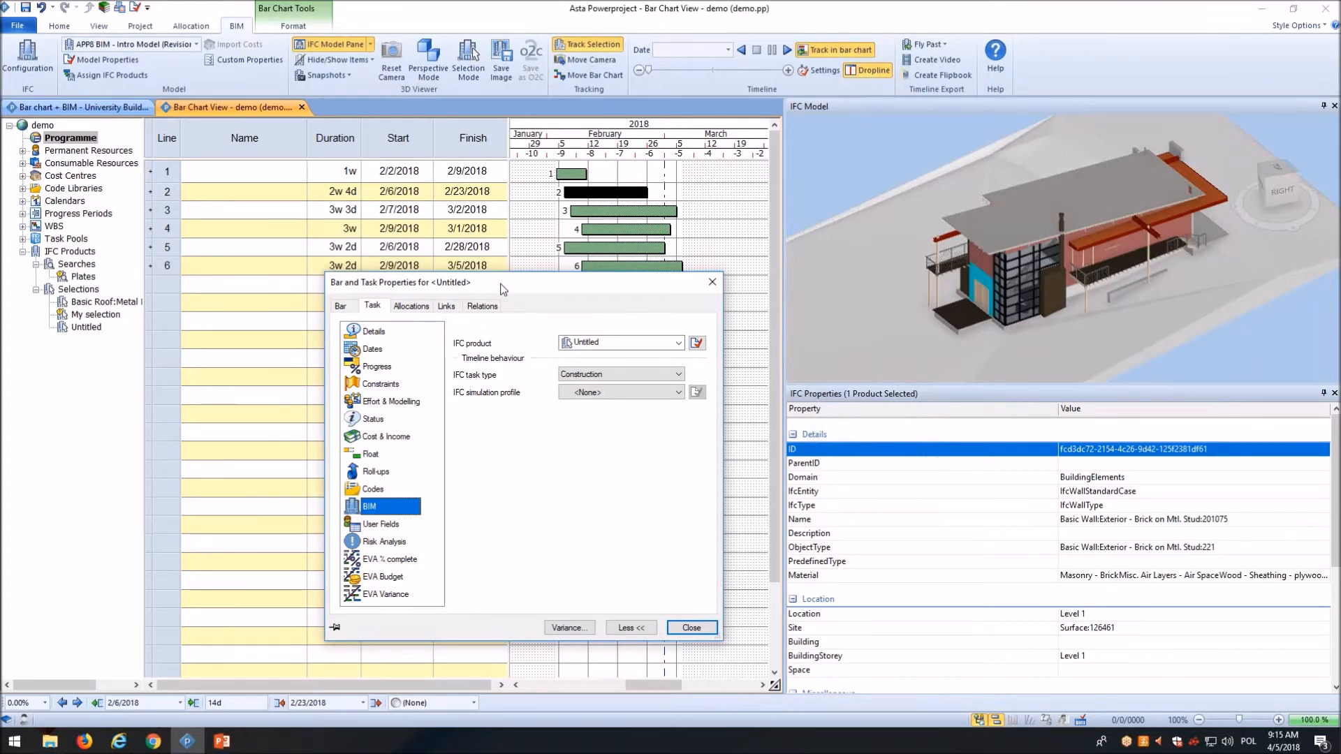
{"action": "left_click_drag", "start_coordinate": [499, 284], "coordinate": [468, 304]}
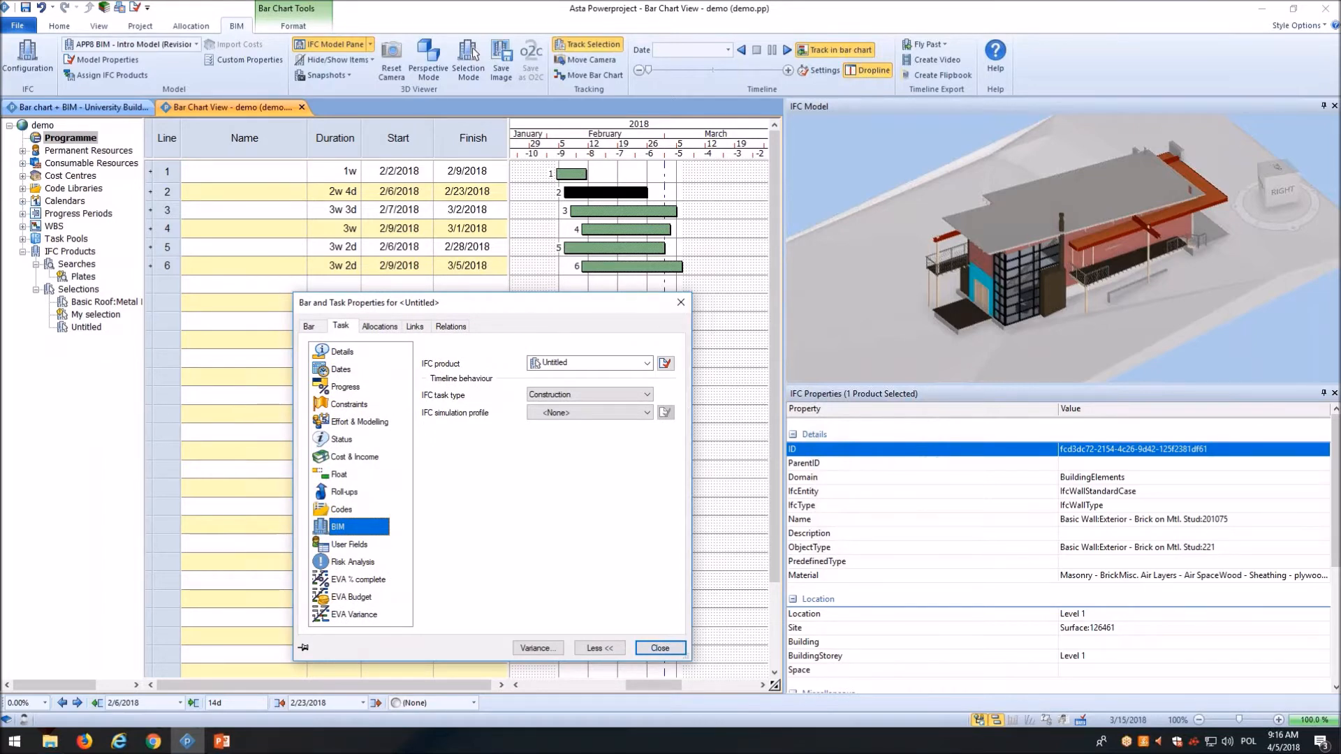
{"action": "left_click", "coordinate": [682, 303]}
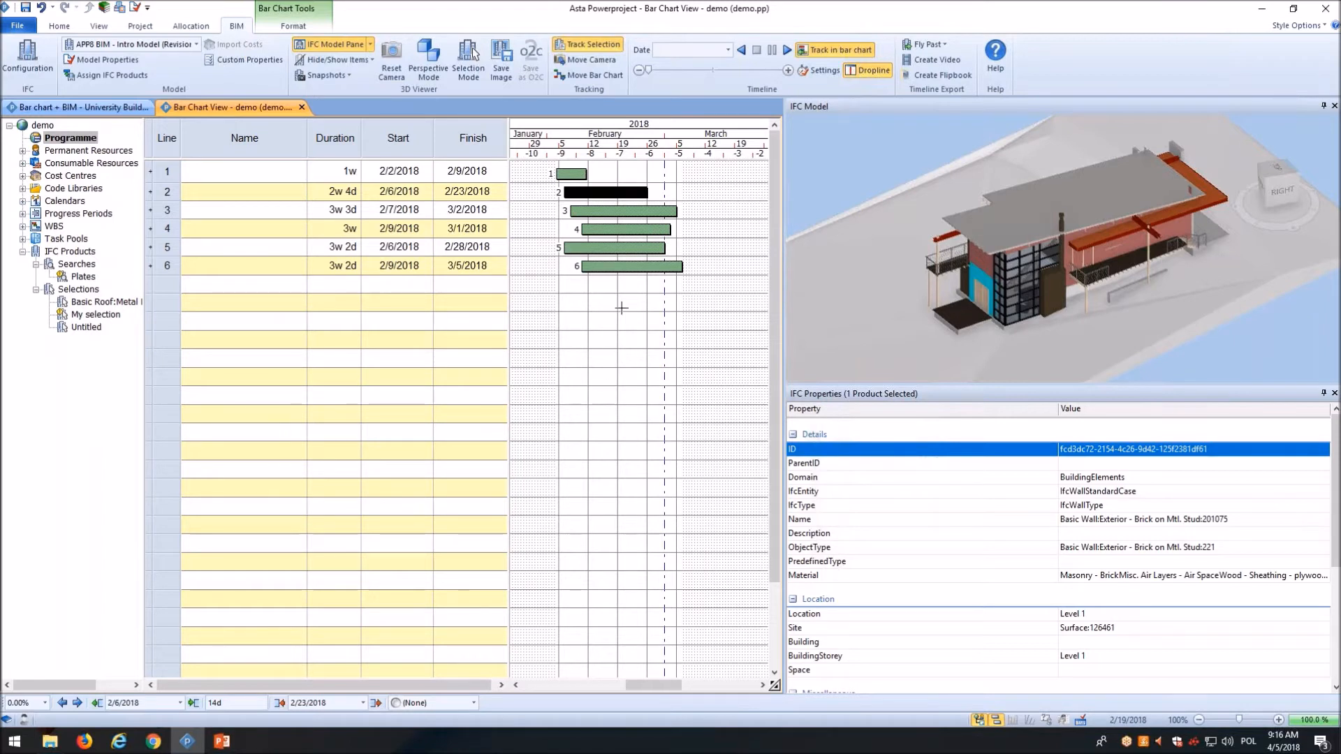
Step: Assign the entrance floor slab to the line 4 task, the generic roof to line 5, and the long brick exterior wall to line 6
{"action": "left_click", "coordinate": [968, 320]}
{"action": "left_click_drag", "start_coordinate": [963, 315], "coordinate": [79, 289]}
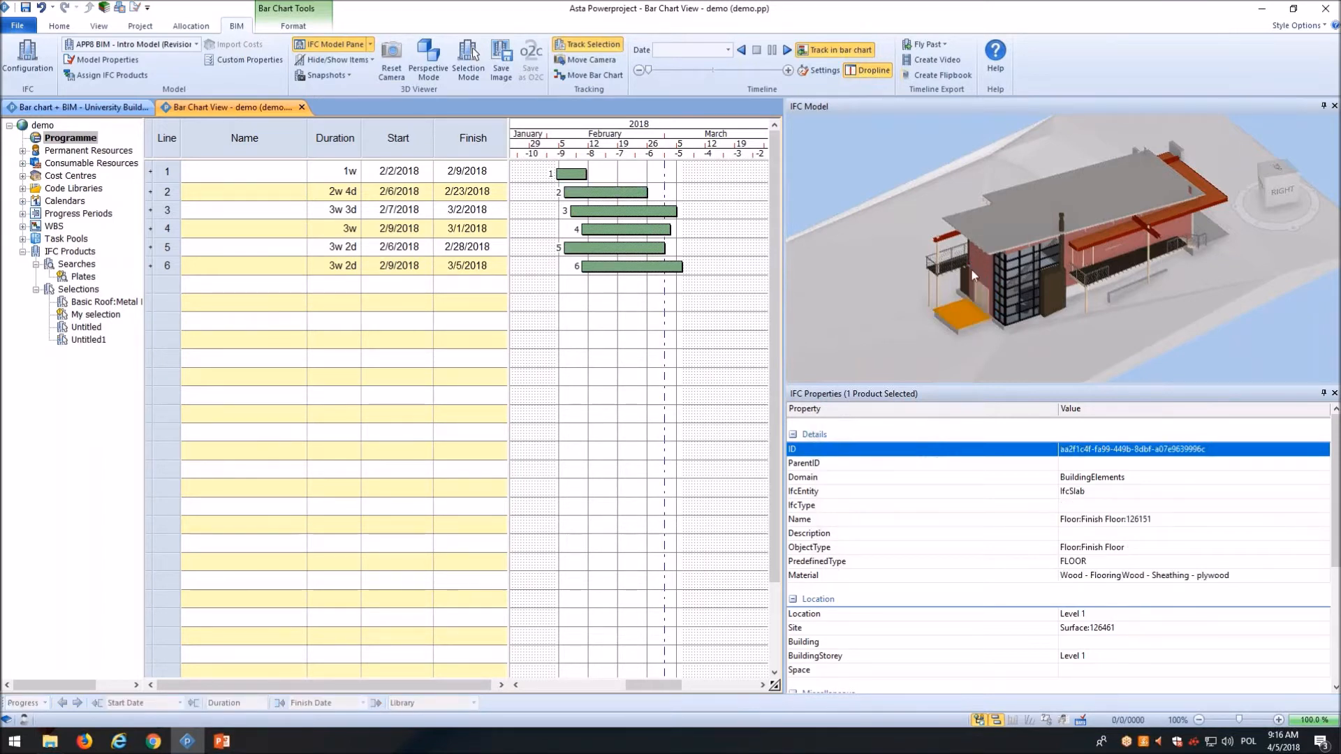
{"action": "left_click", "coordinate": [1099, 237]}
{"action": "left_click_drag", "start_coordinate": [1099, 237], "coordinate": [622, 249]}
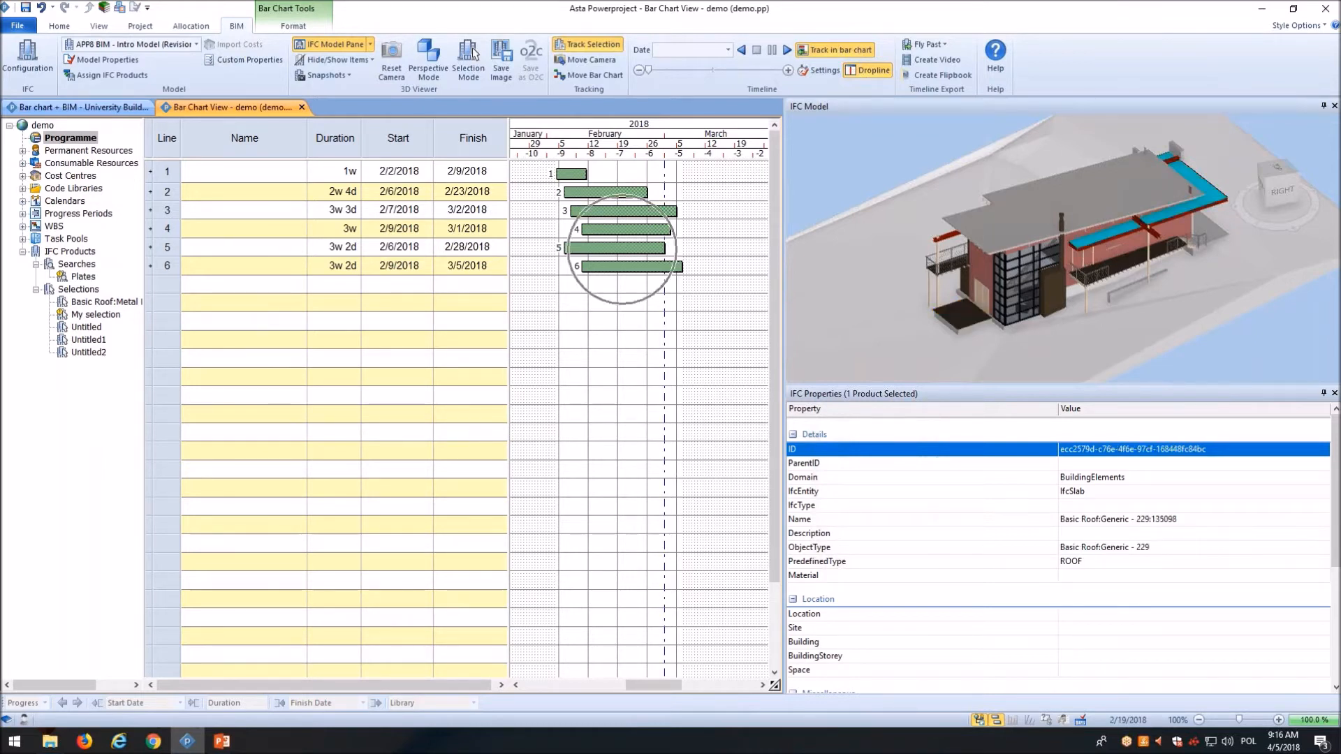
{"action": "left_click", "coordinate": [1171, 228]}
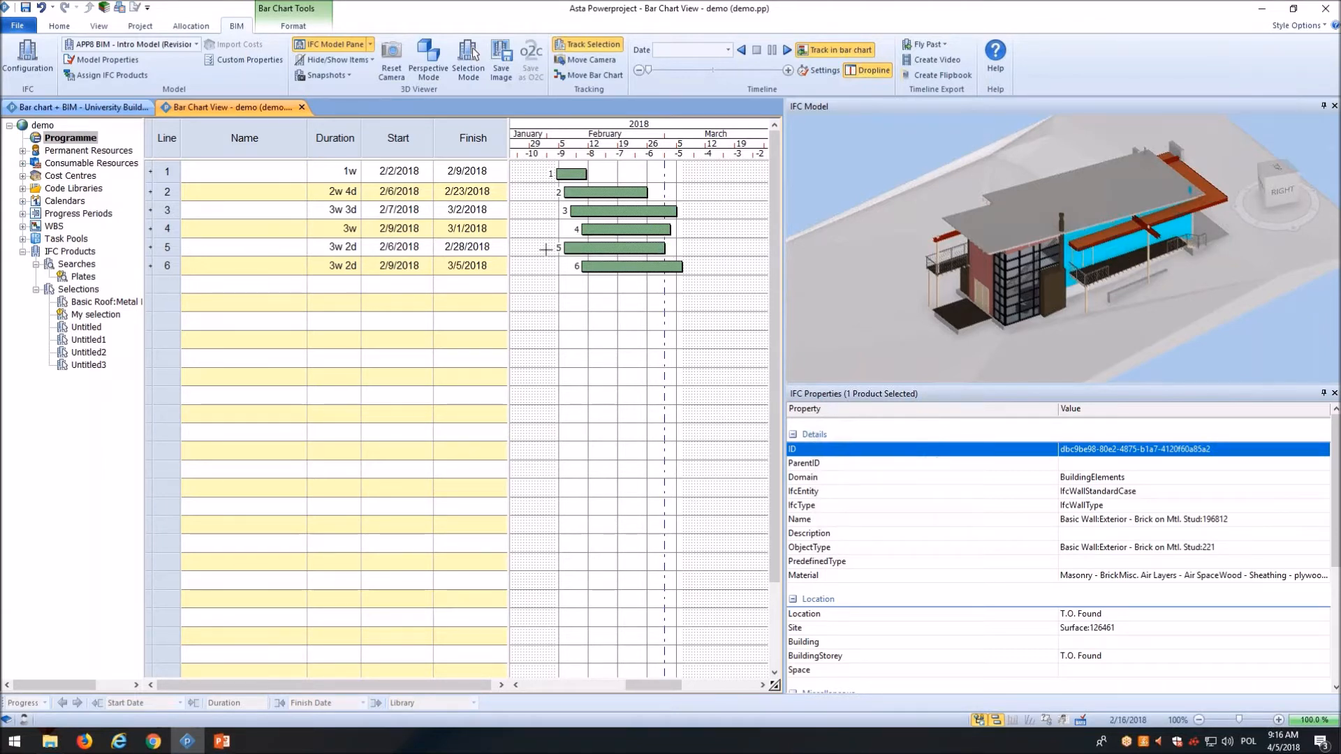
Step: Add an IFC product column before the Finish column of the bar chart table, keeping its default definition
{"action": "left_click_drag", "start_coordinate": [511, 241], "coordinate": [592, 238]}
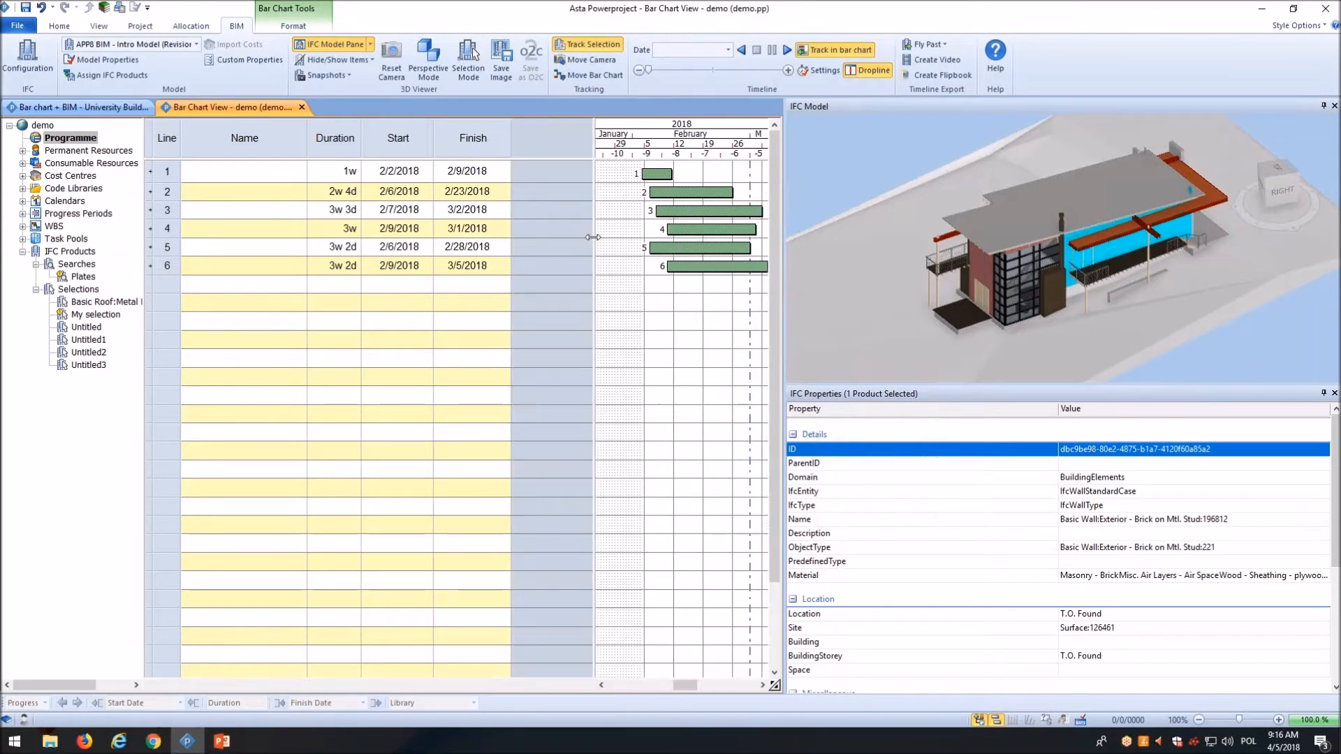
{"action": "right_click", "coordinate": [466, 138]}
{"action": "mouse_move", "coordinate": [564, 257]}
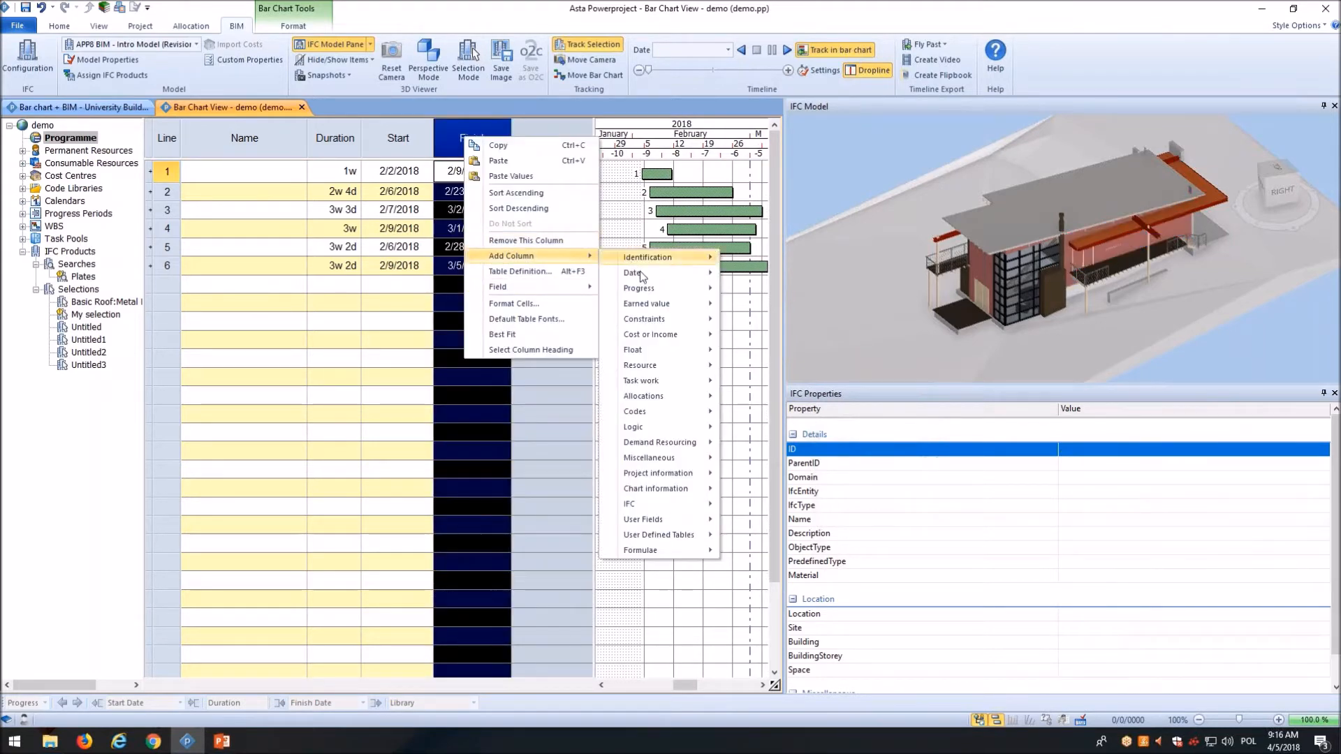
{"action": "mouse_move", "coordinate": [648, 505]}
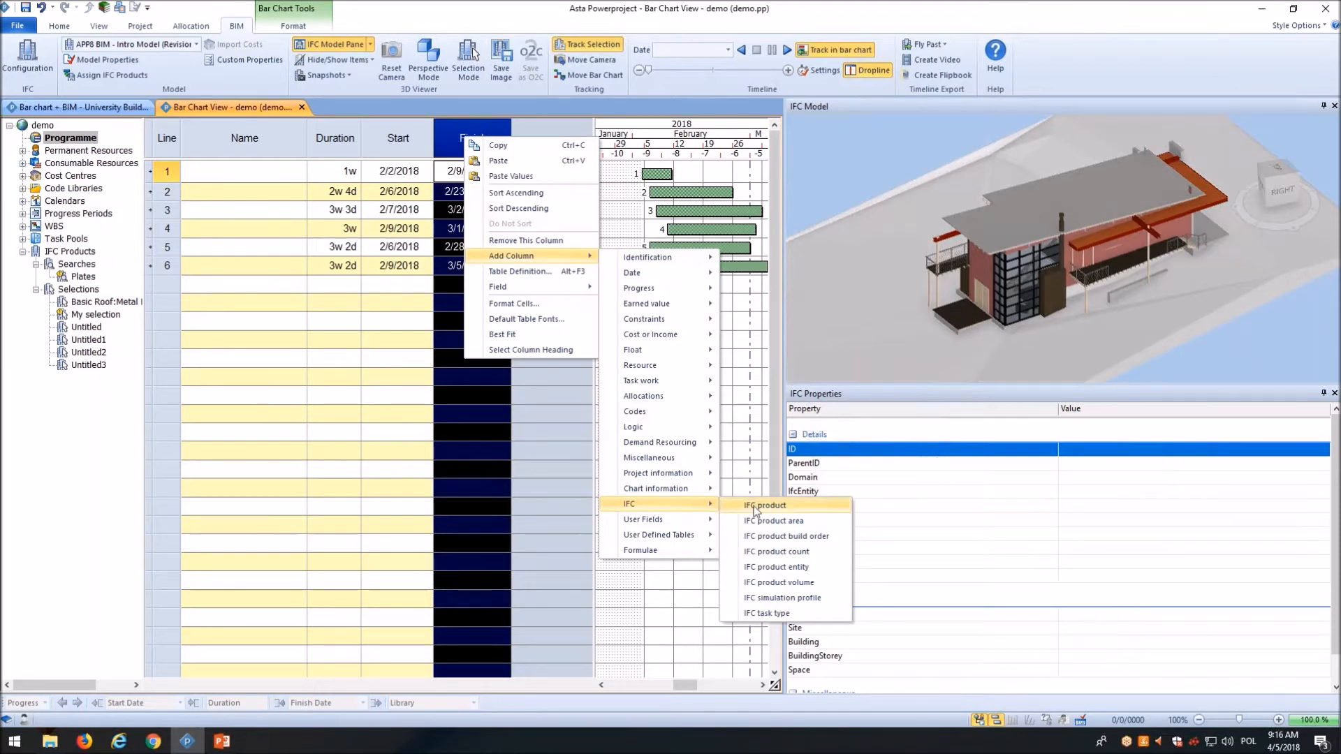
{"action": "left_click", "coordinate": [807, 505]}
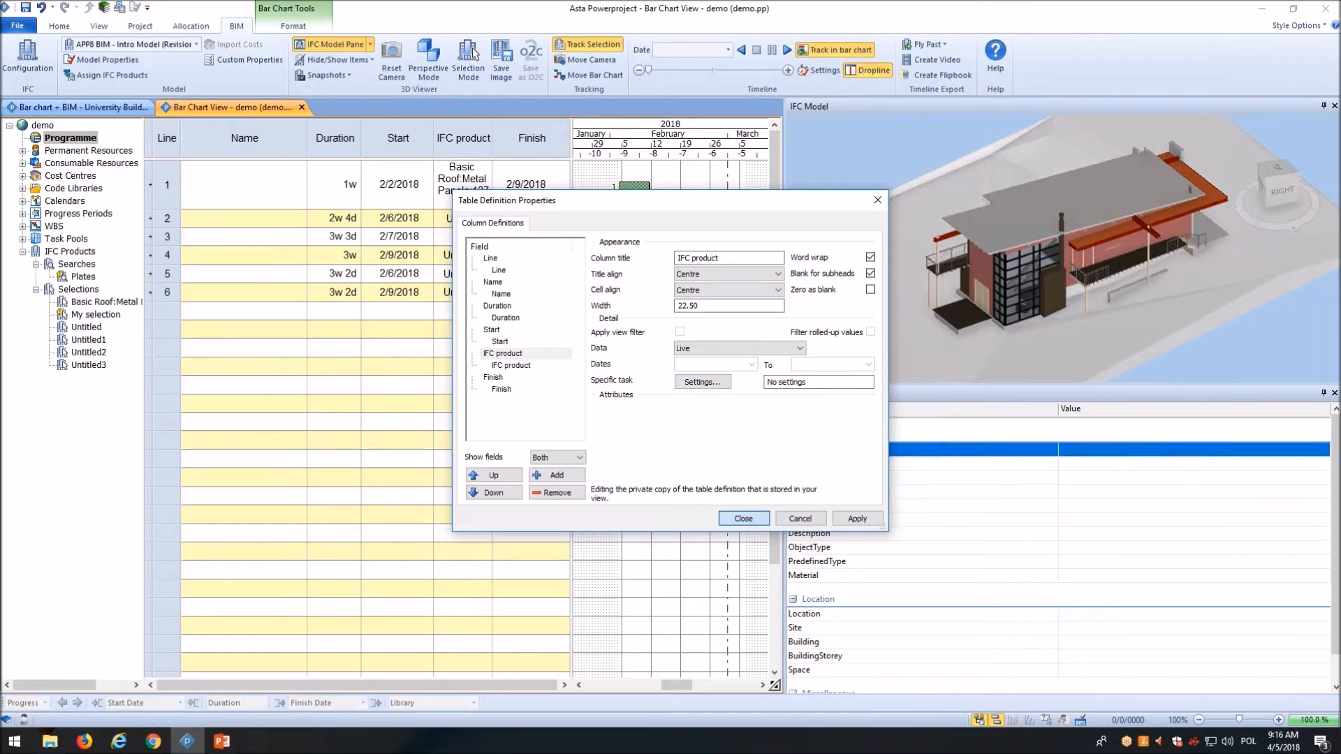
{"action": "left_click", "coordinate": [742, 519]}
Step: Widen the IFC product column, narrow the Name column, and fit the table area to its columns
{"action": "left_click_drag", "start_coordinate": [493, 137], "coordinate": [529, 143]}
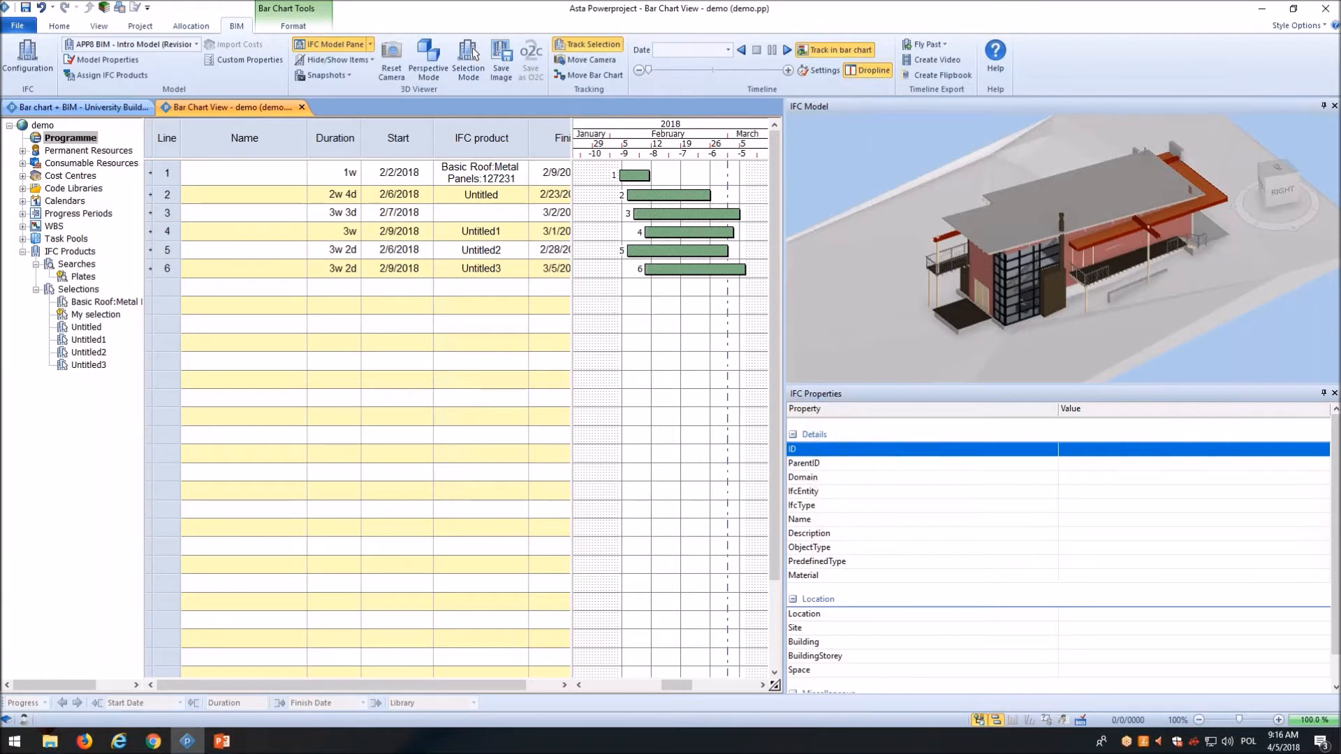
{"action": "left_click_drag", "start_coordinate": [572, 283], "coordinate": [605, 283]}
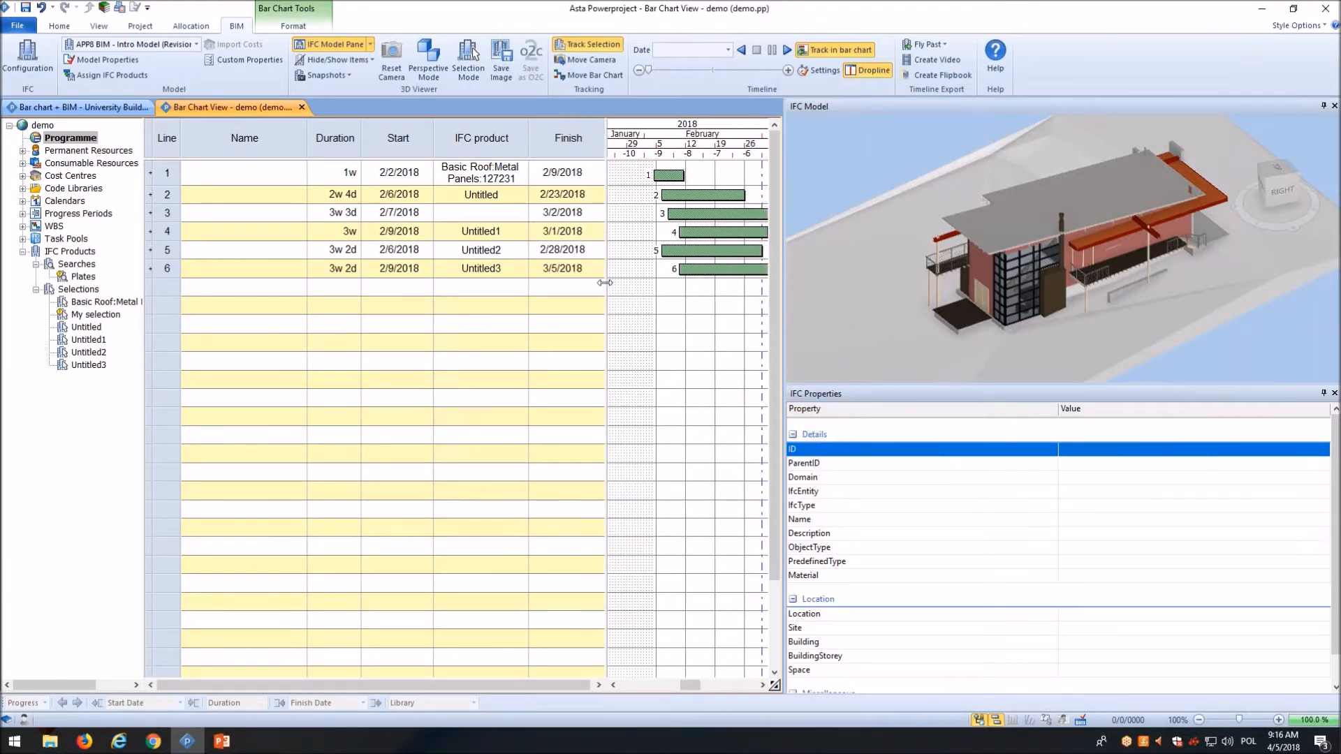
{"action": "left_click_drag", "start_coordinate": [306, 143], "coordinate": [244, 143]}
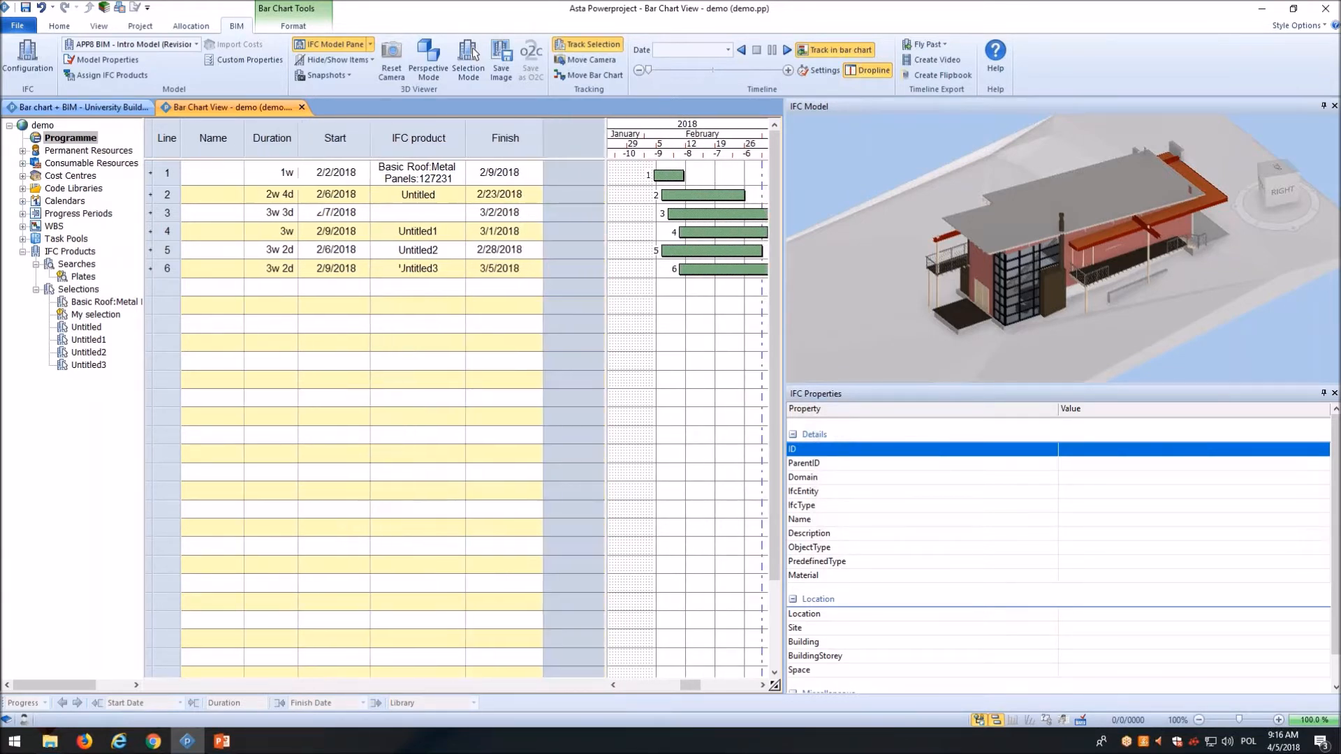
{"action": "left_click_drag", "start_coordinate": [606, 192], "coordinate": [544, 192]}
Step: Link the six tasks in sequence with finish-to-start links and reschedule the programme without straightening the progress line
{"action": "left_click_drag", "start_coordinate": [167, 173], "coordinate": [162, 274]}
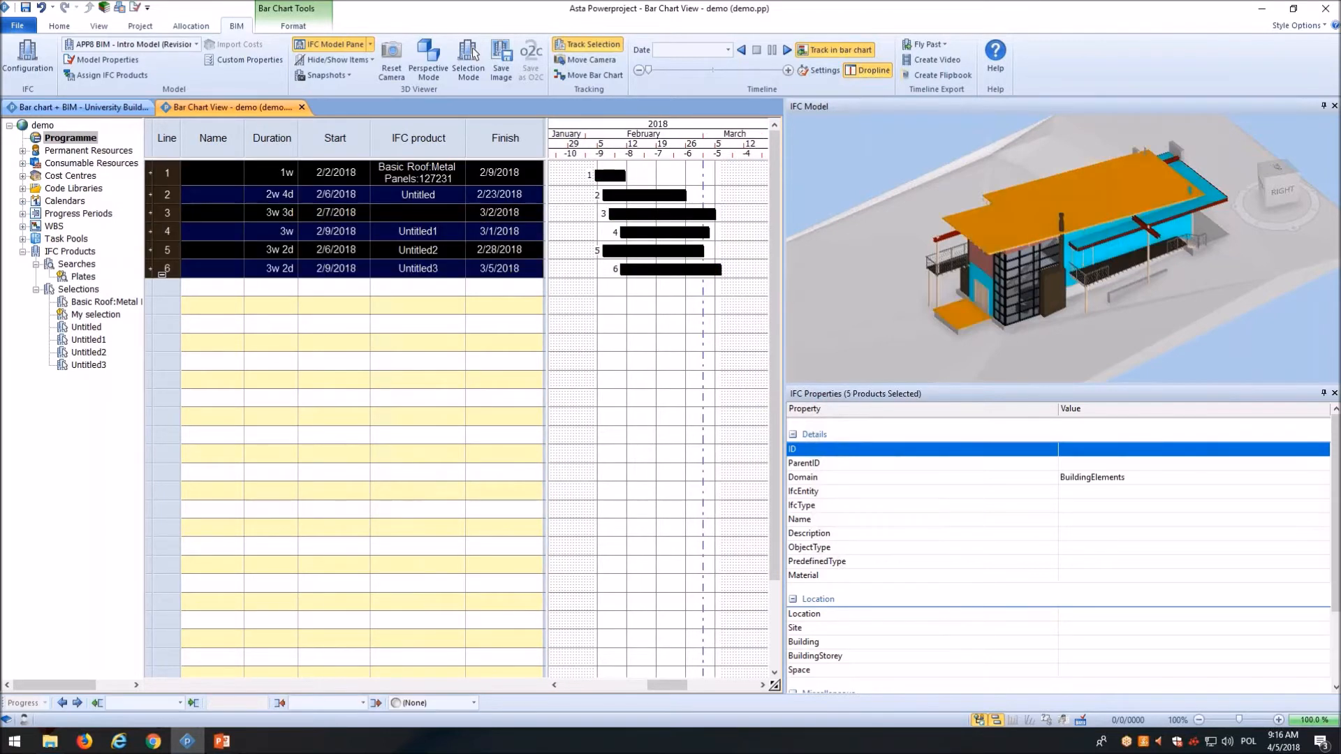
{"action": "left_click", "coordinate": [99, 26]}
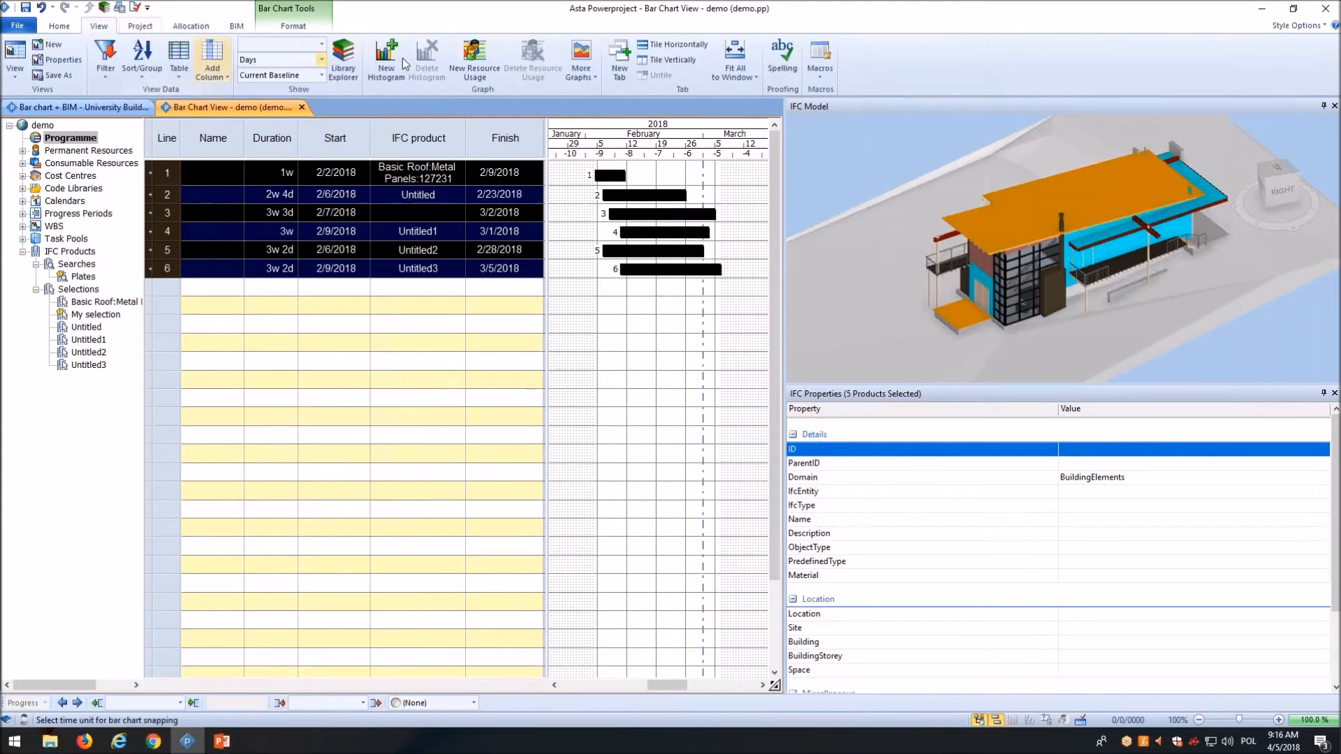
{"action": "left_click", "coordinate": [59, 26]}
{"action": "left_click", "coordinate": [334, 70]}
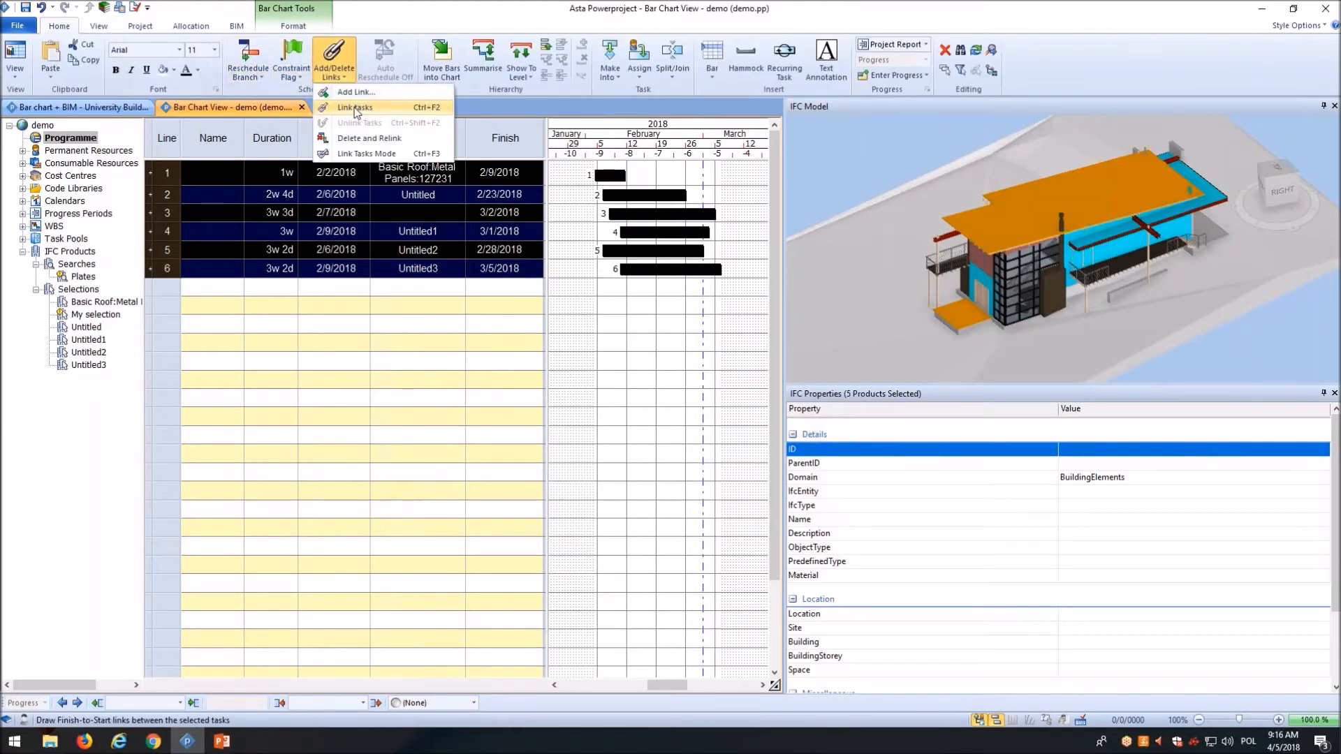
{"action": "left_click", "coordinate": [355, 108]}
{"action": "left_click", "coordinate": [625, 348]}
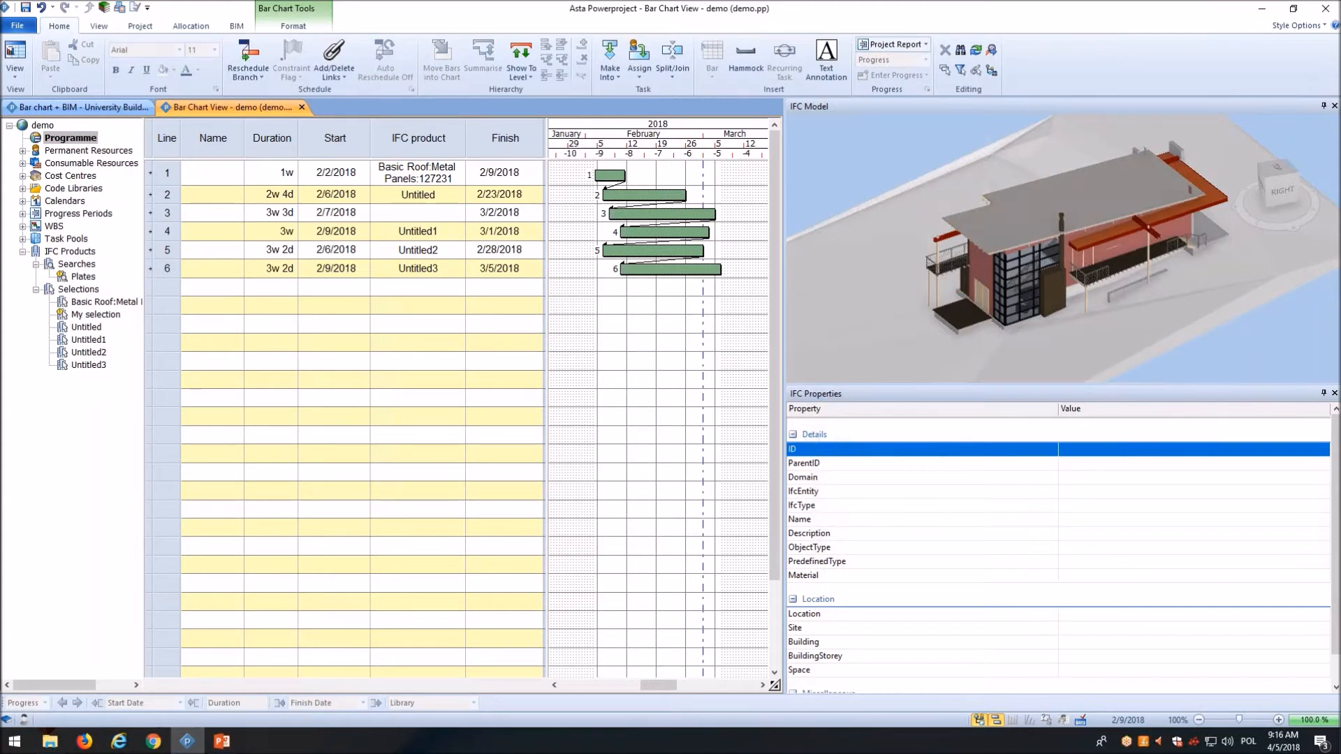
{"action": "key", "text": "F9"}
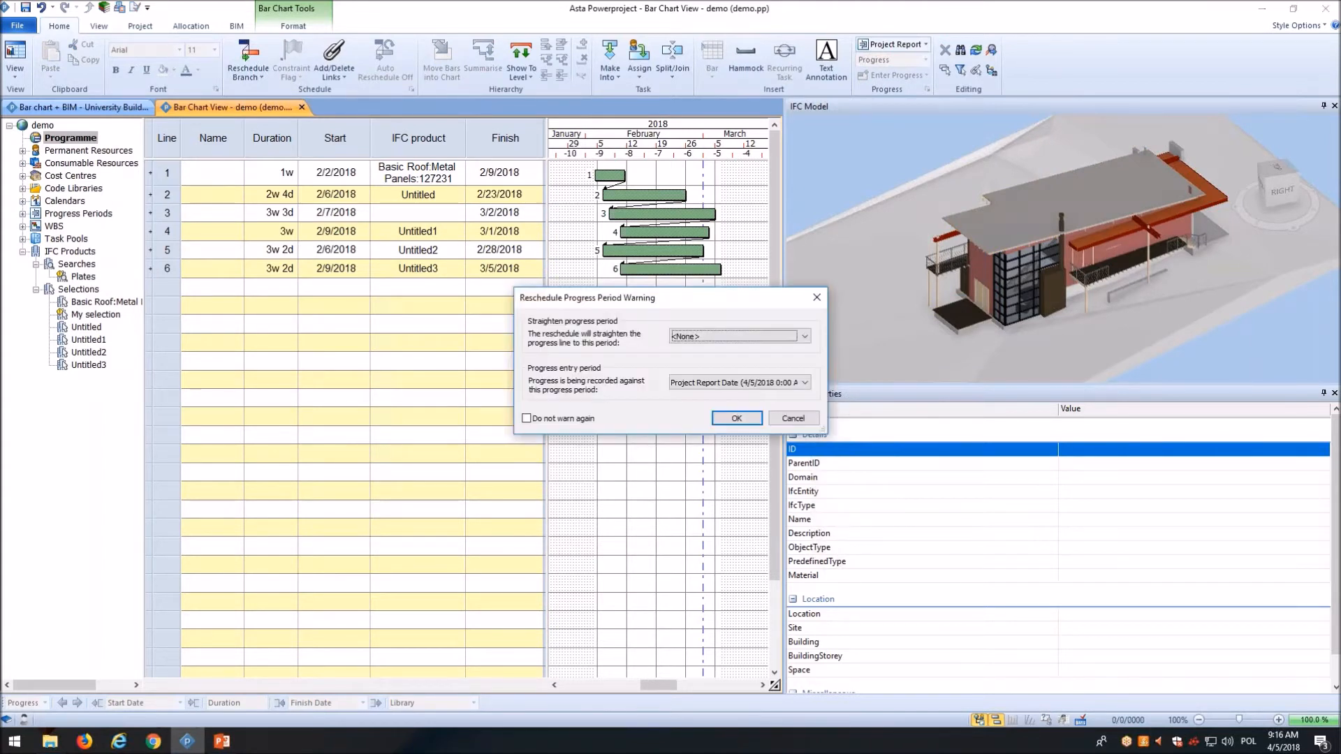
{"action": "key", "text": "Return"}
Step: Draw three task bars on lines 7 to 9, each about two weeks long and starting in late May 2018
{"action": "left_click_drag", "start_coordinate": [633, 686], "coordinate": [673, 688]}
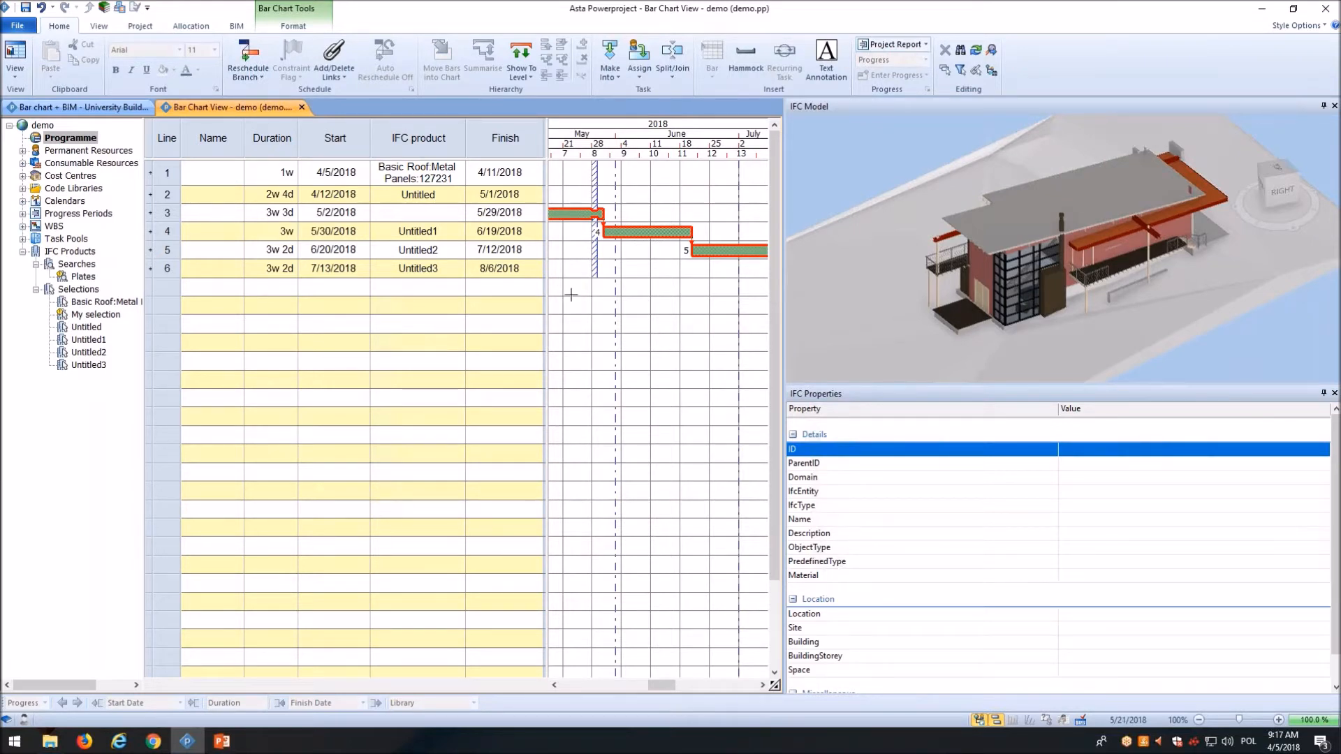
{"action": "mouse_move", "coordinate": [562, 286]}
{"action": "left_mouse_down"}
{"action": "mouse_move", "coordinate": [646, 286]}
{"action": "mouse_move", "coordinate": [629, 305]}
{"action": "mouse_move", "coordinate": [658, 305]}
{"action": "left_mouse_up"}
{"action": "left_click_drag", "start_coordinate": [568, 324], "coordinate": [641, 324]}
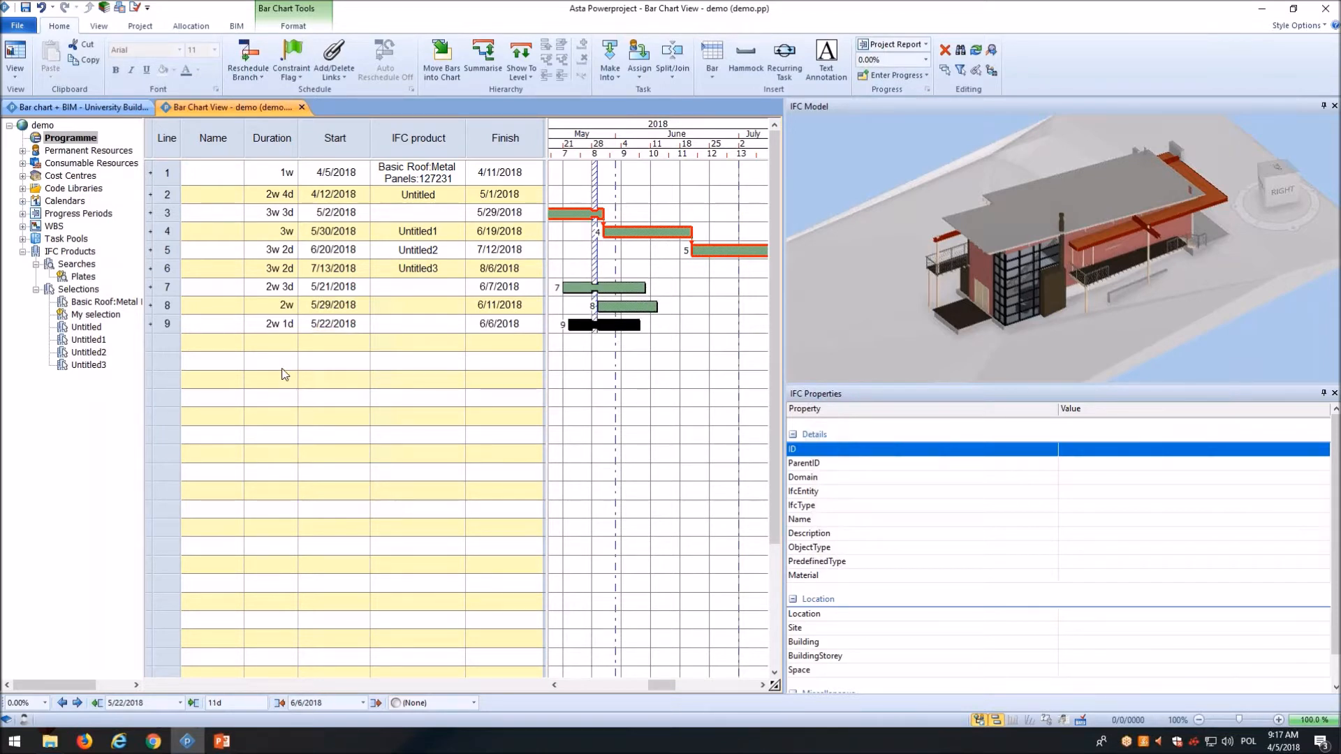
Step: Assign the Plates search to the task on line 7 and check that task's BIM settings
{"action": "left_click", "coordinate": [83, 278]}
{"action": "left_click_drag", "start_coordinate": [82, 277], "coordinate": [588, 294]}
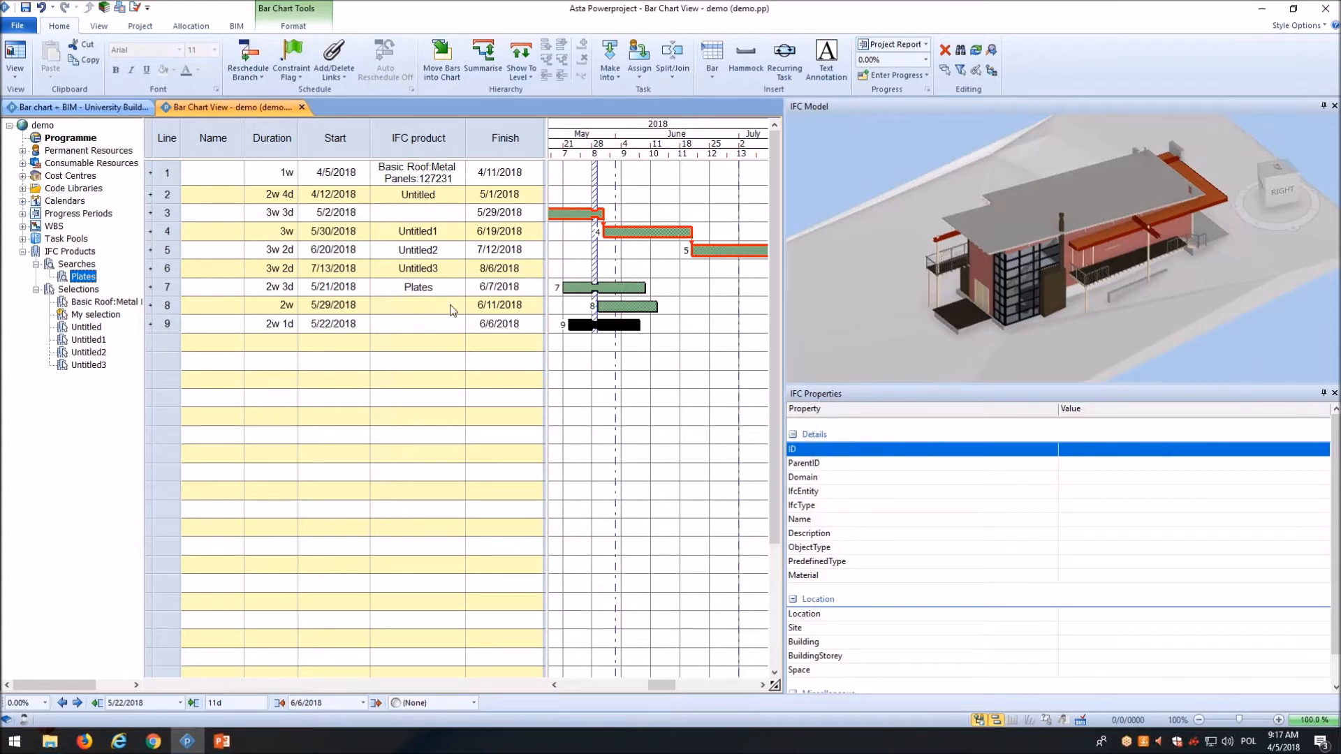
{"action": "double_click", "coordinate": [574, 289]}
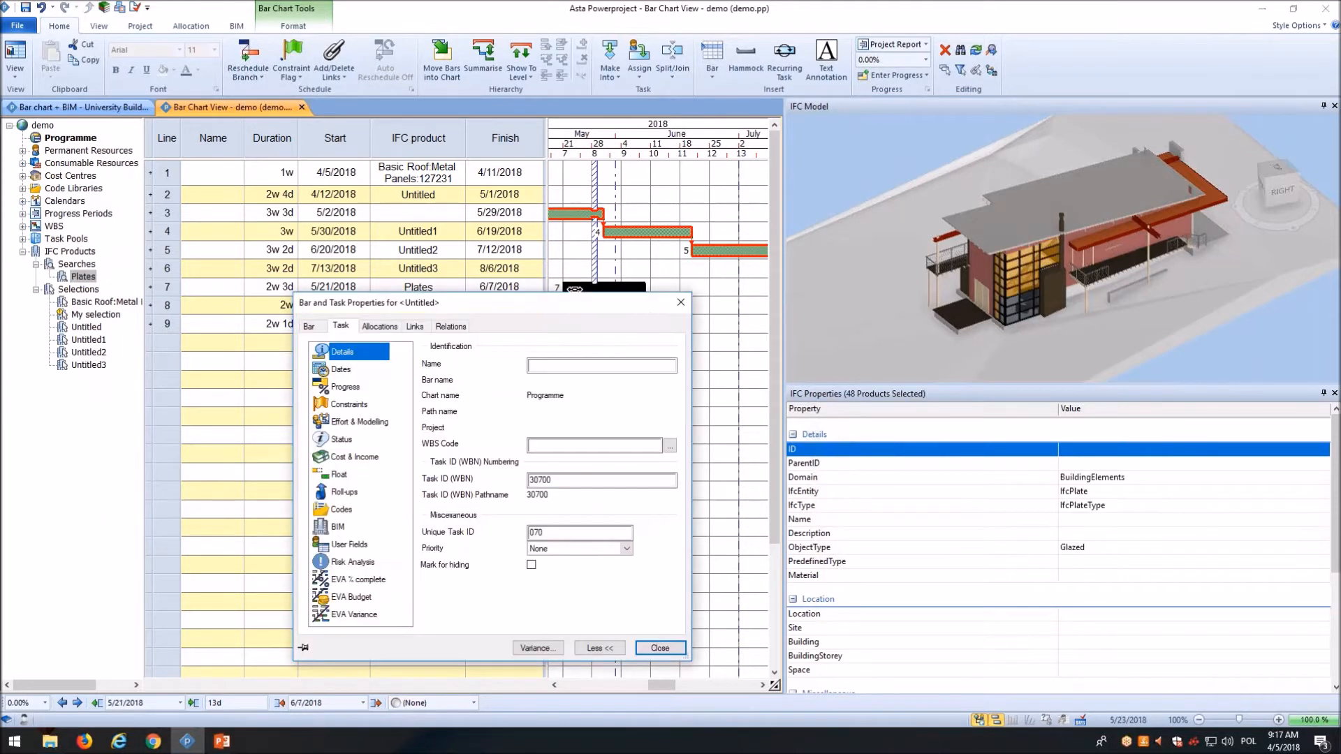
{"action": "left_click", "coordinate": [343, 528]}
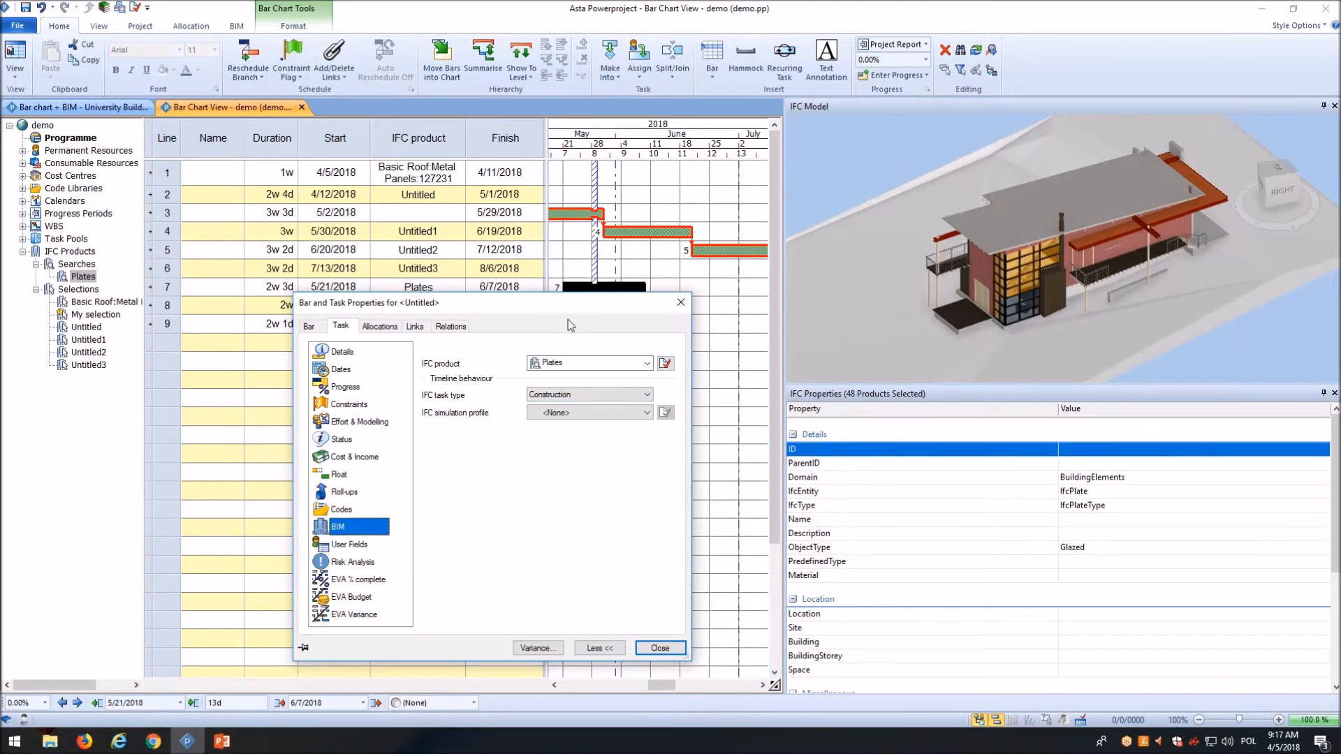
{"action": "left_click_drag", "start_coordinate": [555, 306], "coordinate": [545, 324]}
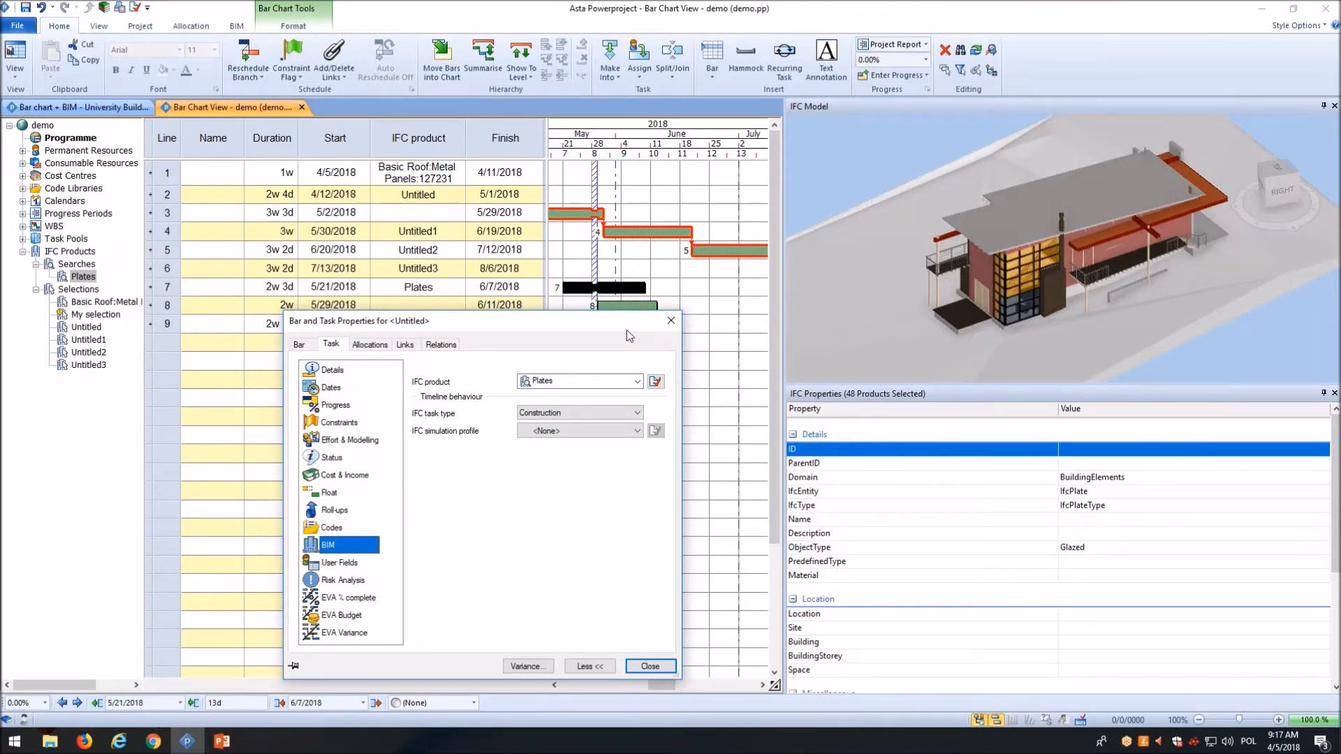
{"action": "left_click", "coordinate": [669, 321]}
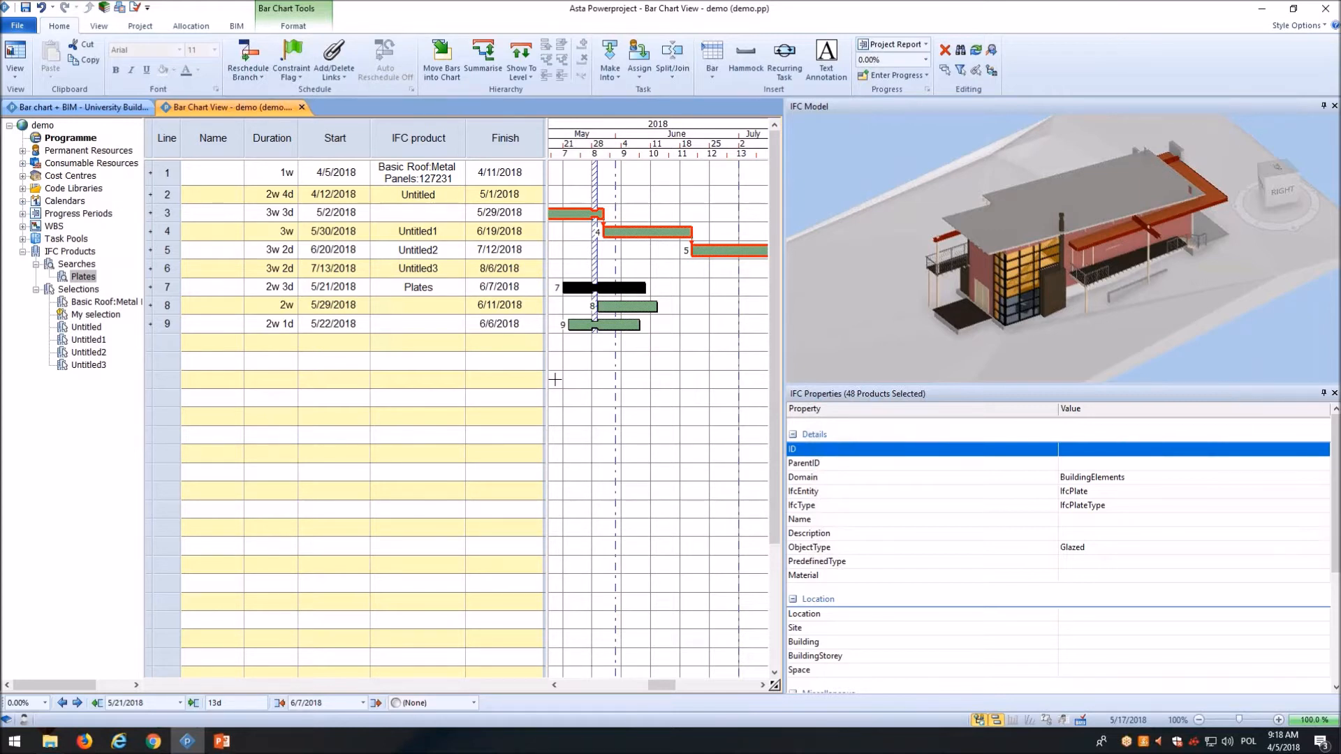
Step: Filter the bar chart to tasks without IFC products, examine them, and turn the filter off again
{"action": "left_click", "coordinate": [19, 83]}
{"action": "mouse_move", "coordinate": [60, 176]}
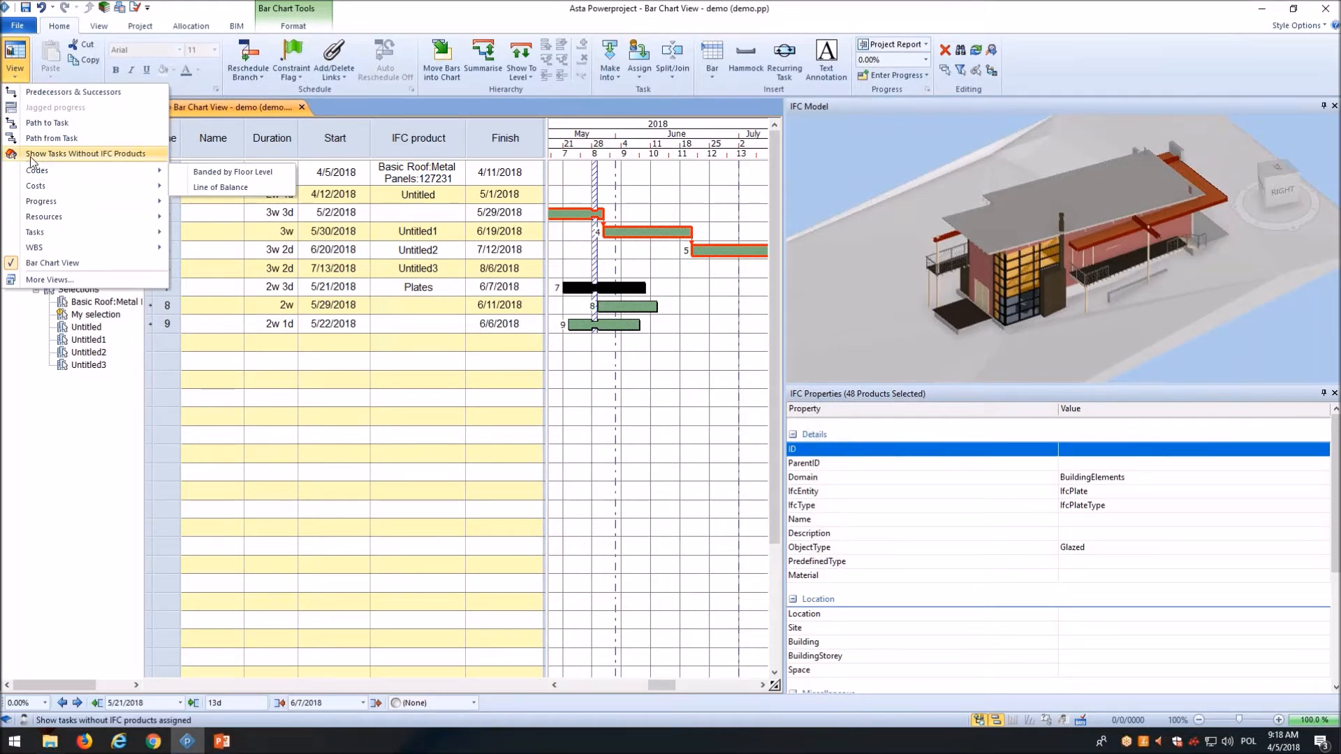
{"action": "left_click", "coordinate": [135, 155]}
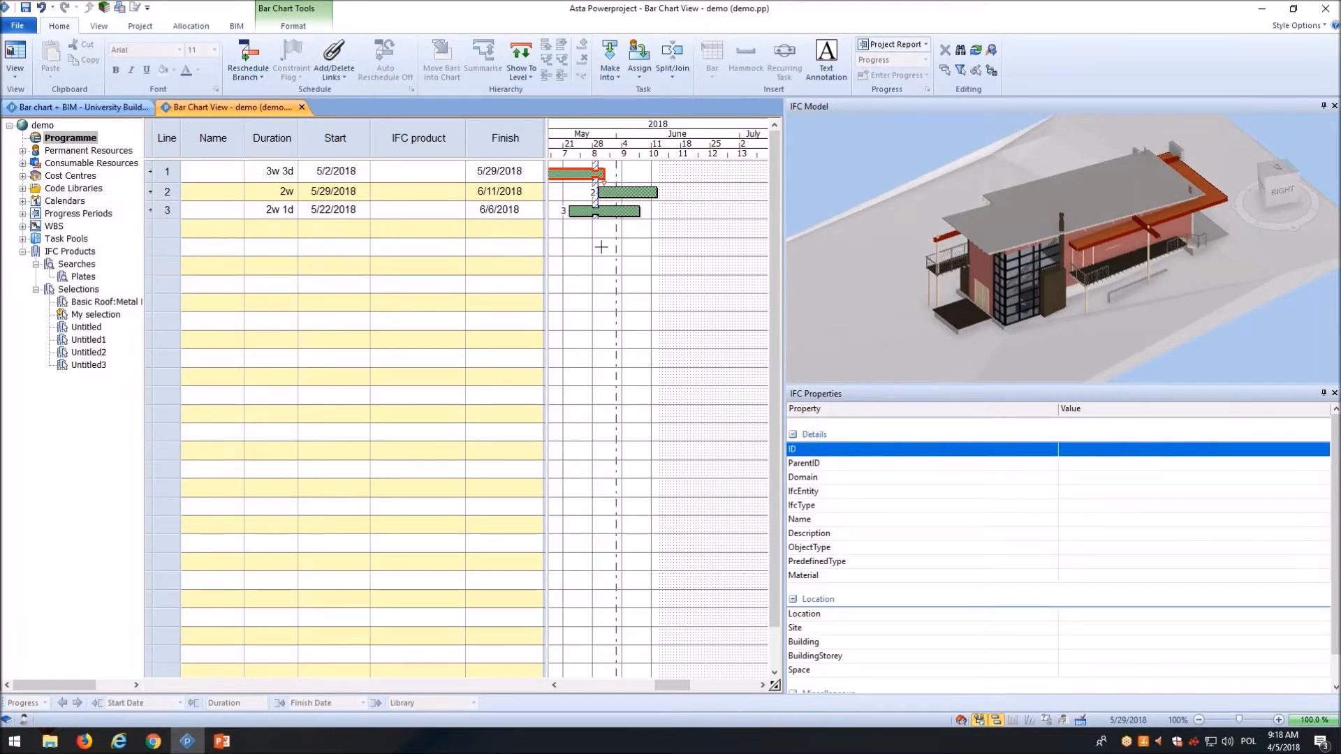
{"action": "left_click_drag", "start_coordinate": [671, 686], "coordinate": [660, 691]}
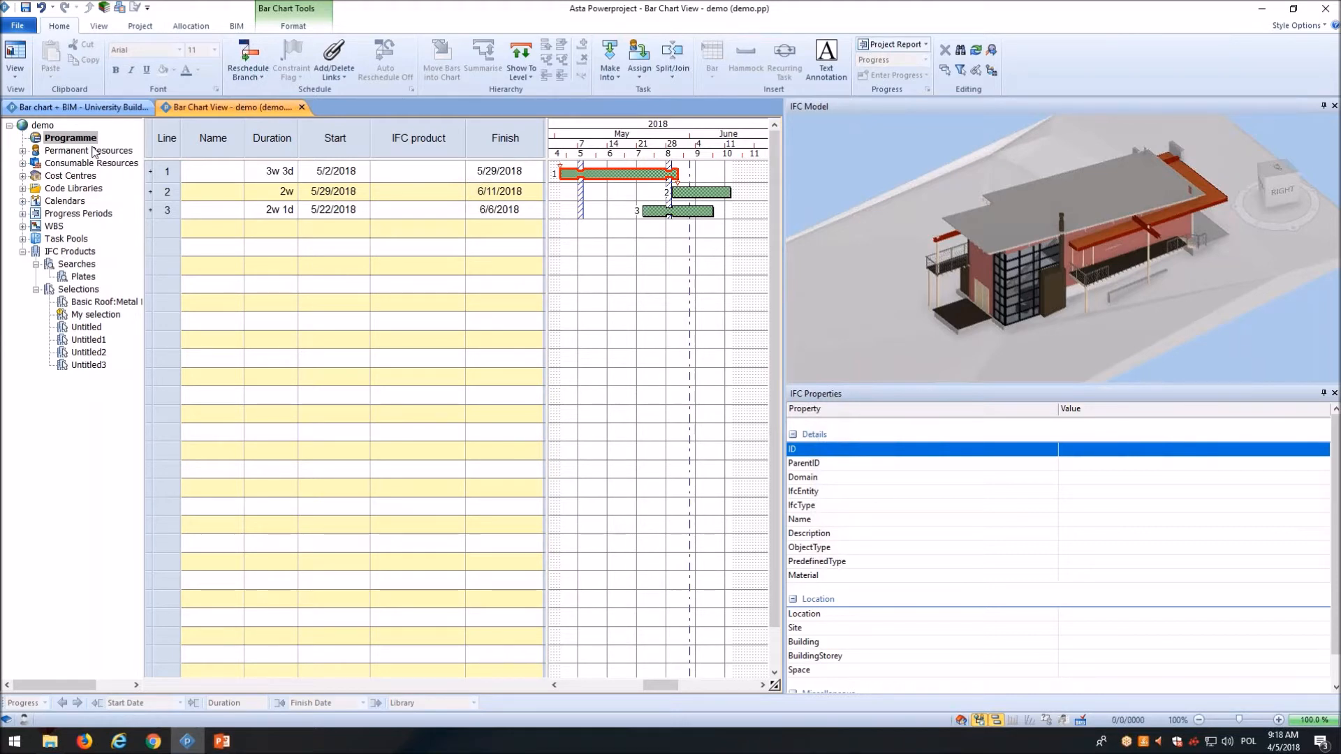
{"action": "left_click", "coordinate": [15, 58]}
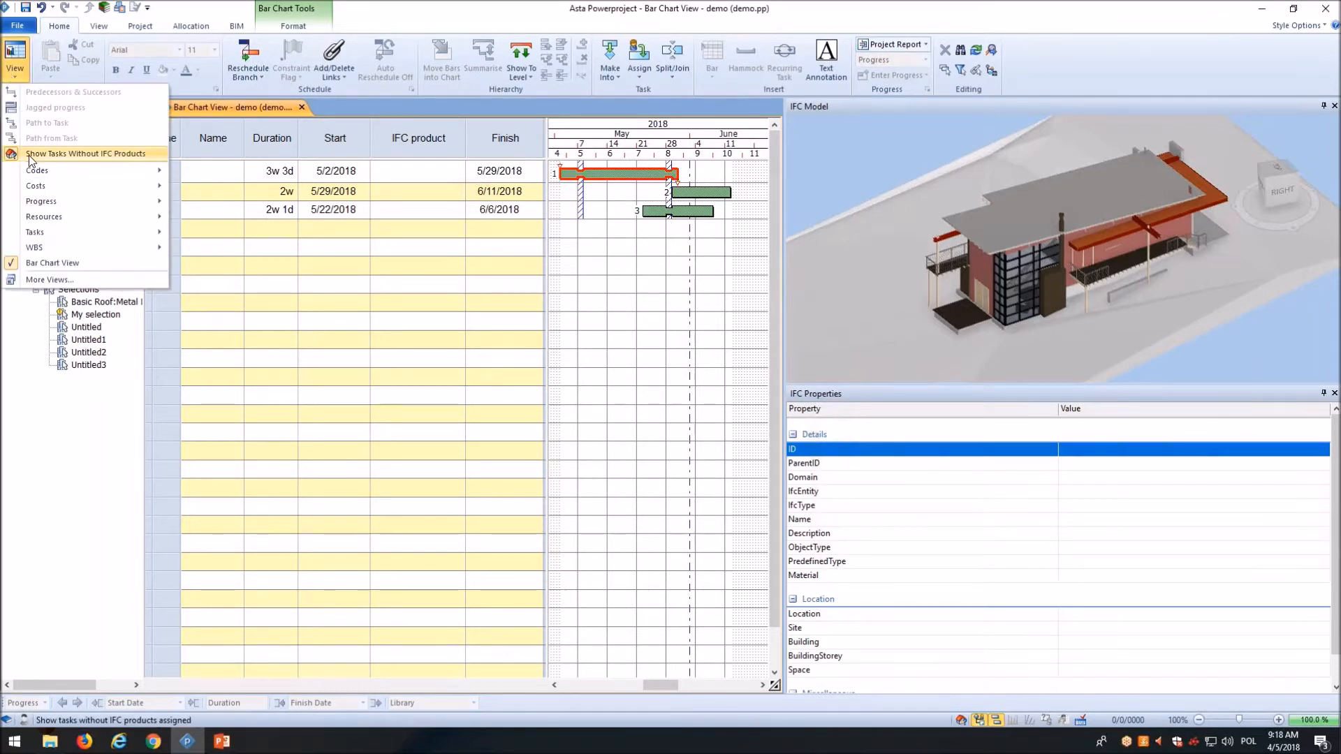
{"action": "left_click", "coordinate": [70, 153]}
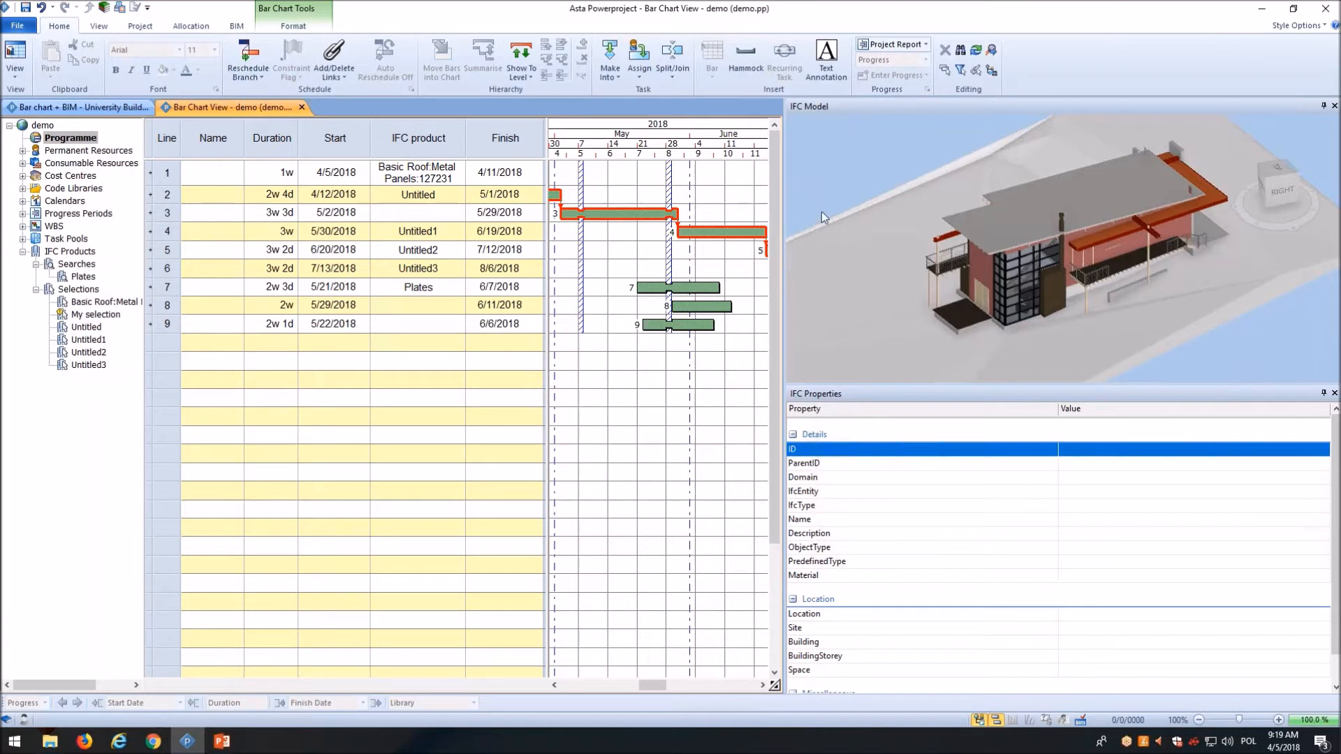
Step: Hide all items in the 3D model, show only the Plates search in the viewer, and inspect the glazed plates from several sides
{"action": "right_click", "coordinate": [844, 166]}
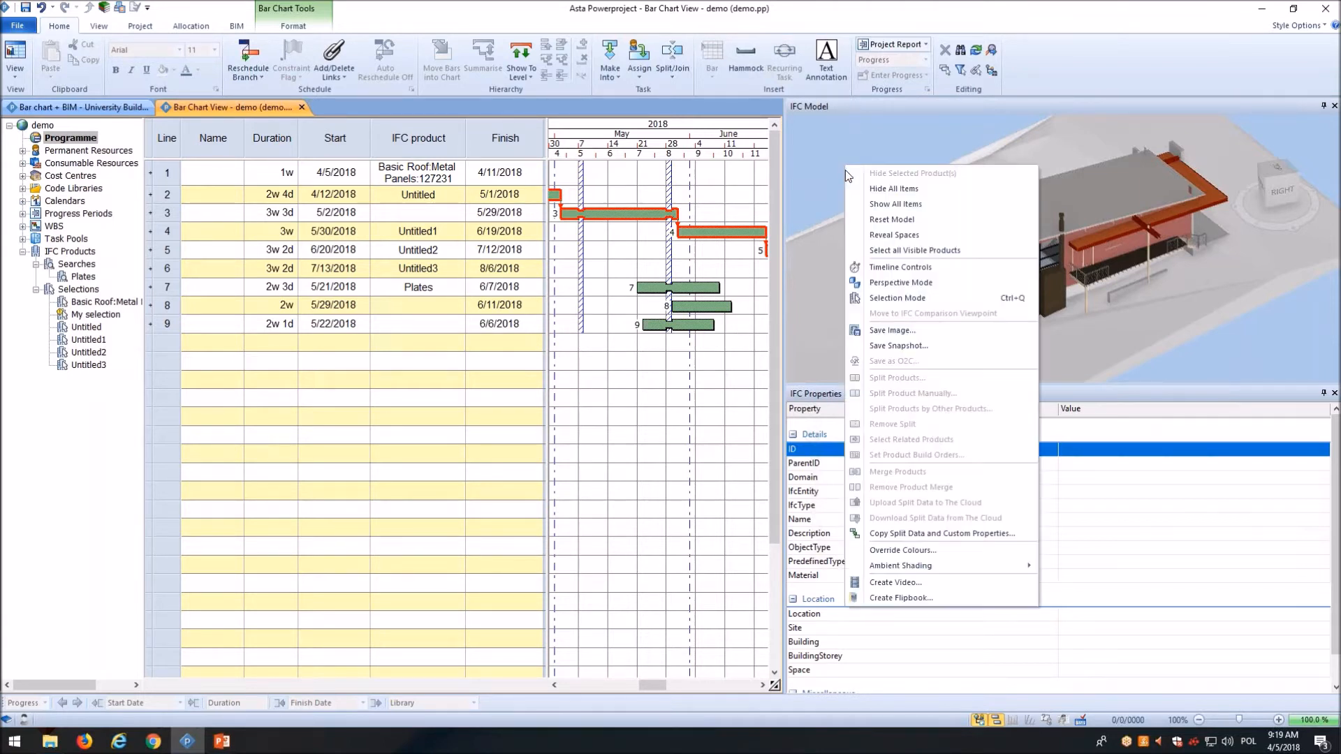
{"action": "left_click", "coordinate": [895, 203]}
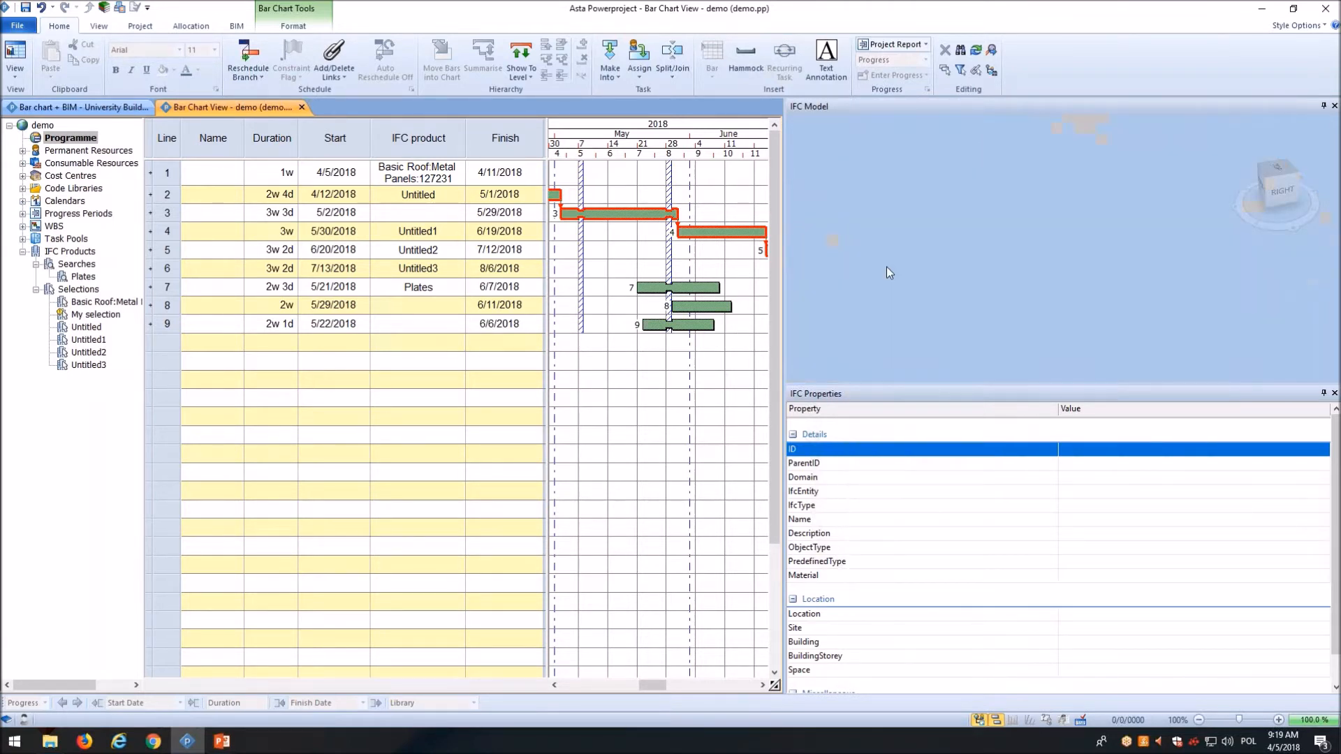
{"action": "right_click", "coordinate": [80, 277]}
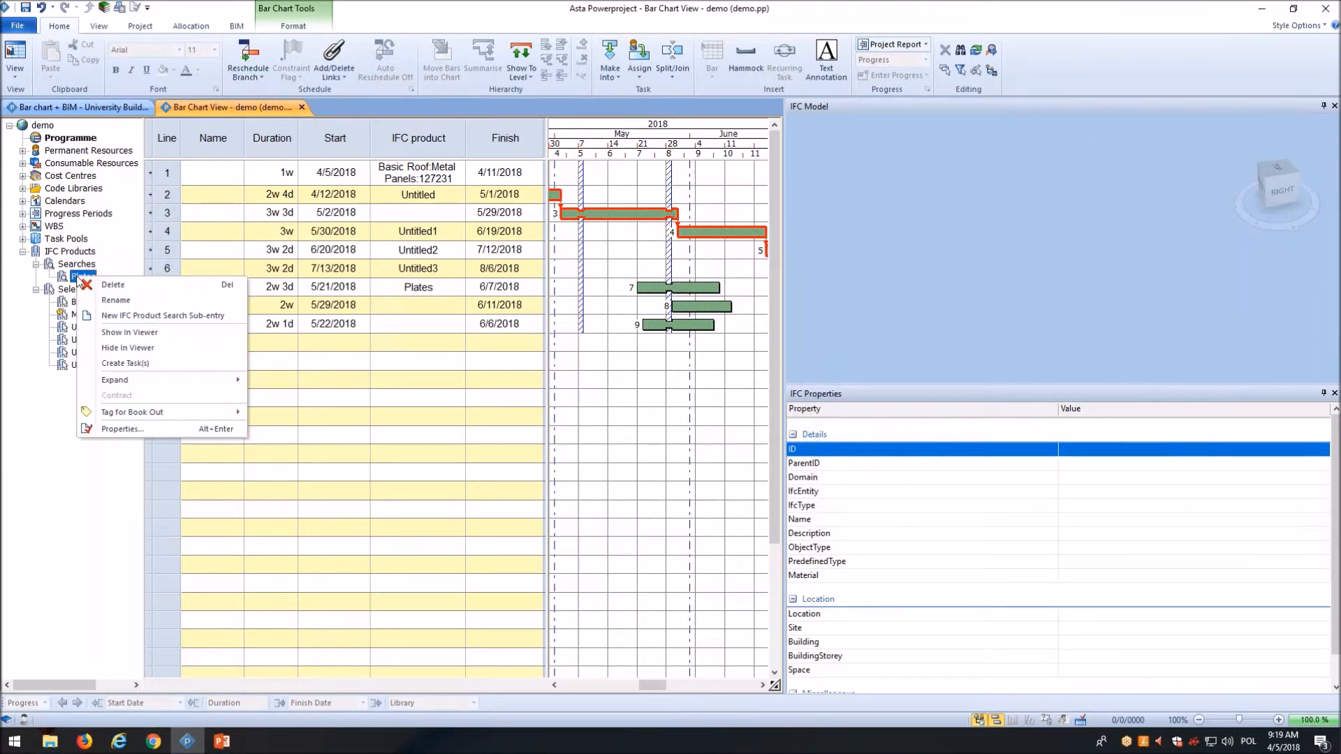
{"action": "left_click", "coordinate": [182, 331]}
{"action": "left_click_drag", "start_coordinate": [937, 270], "coordinate": [1122, 191]}
{"action": "left_click_drag", "start_coordinate": [1152, 241], "coordinate": [994, 225]}
{"action": "middle_click_drag", "start_coordinate": [1016, 250], "coordinate": [1018, 261]}
{"action": "middle_click_drag", "start_coordinate": [1024, 215], "coordinate": [945, 255]}
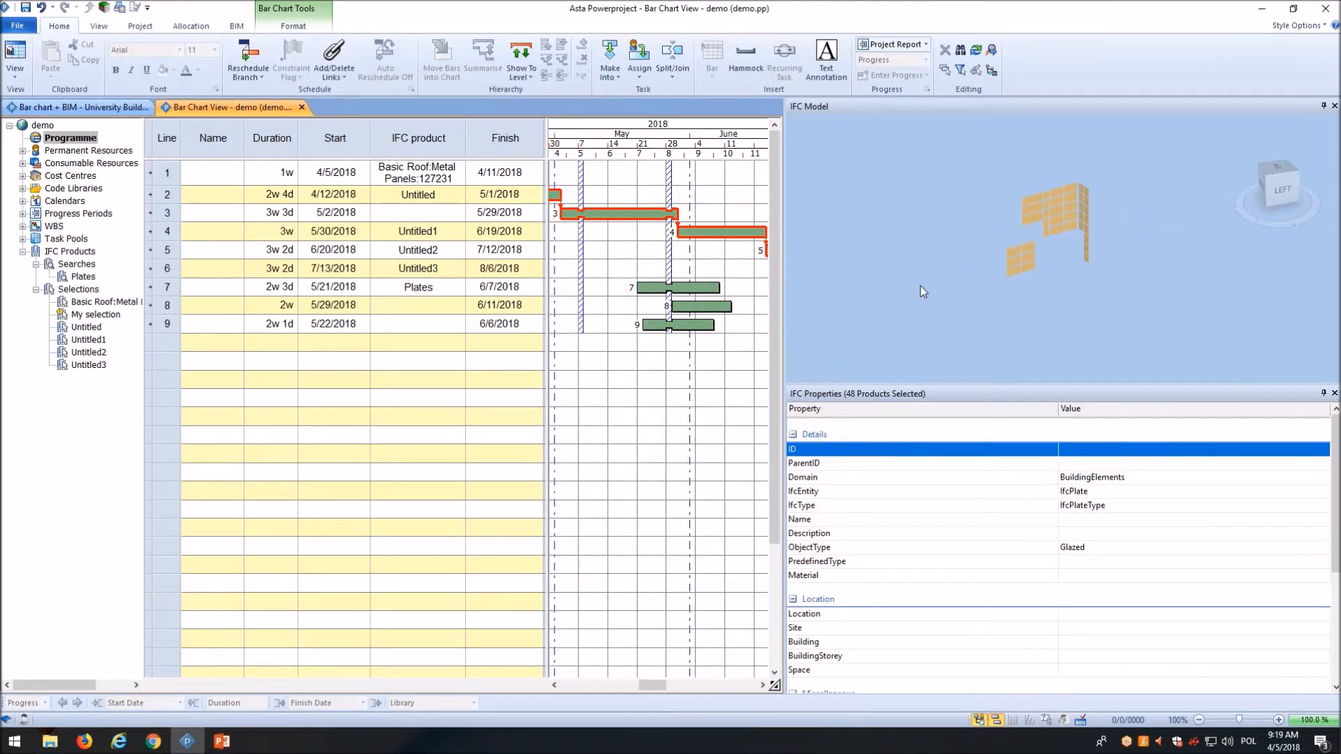
Step: Show all items of the building model again and try to enlarge the 3D model pane
{"action": "right_click", "coordinate": [874, 268]}
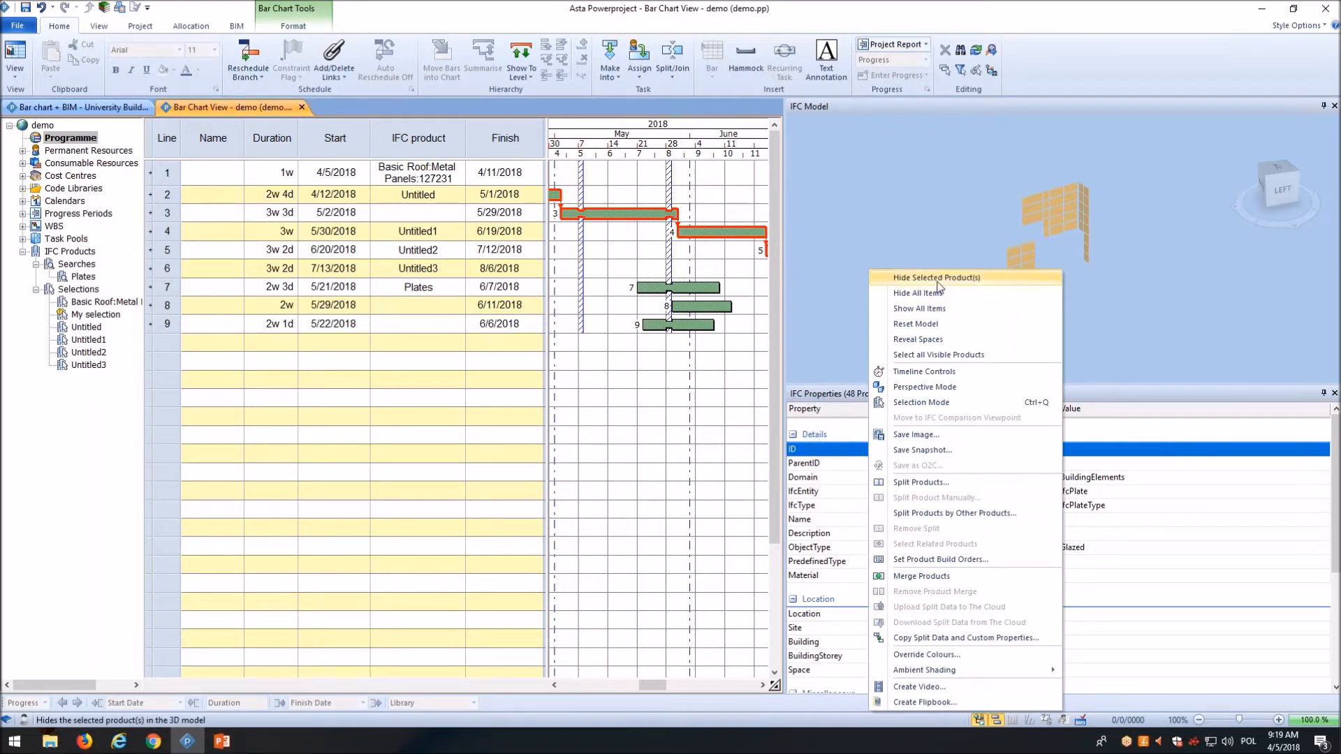
{"action": "left_click", "coordinate": [933, 308]}
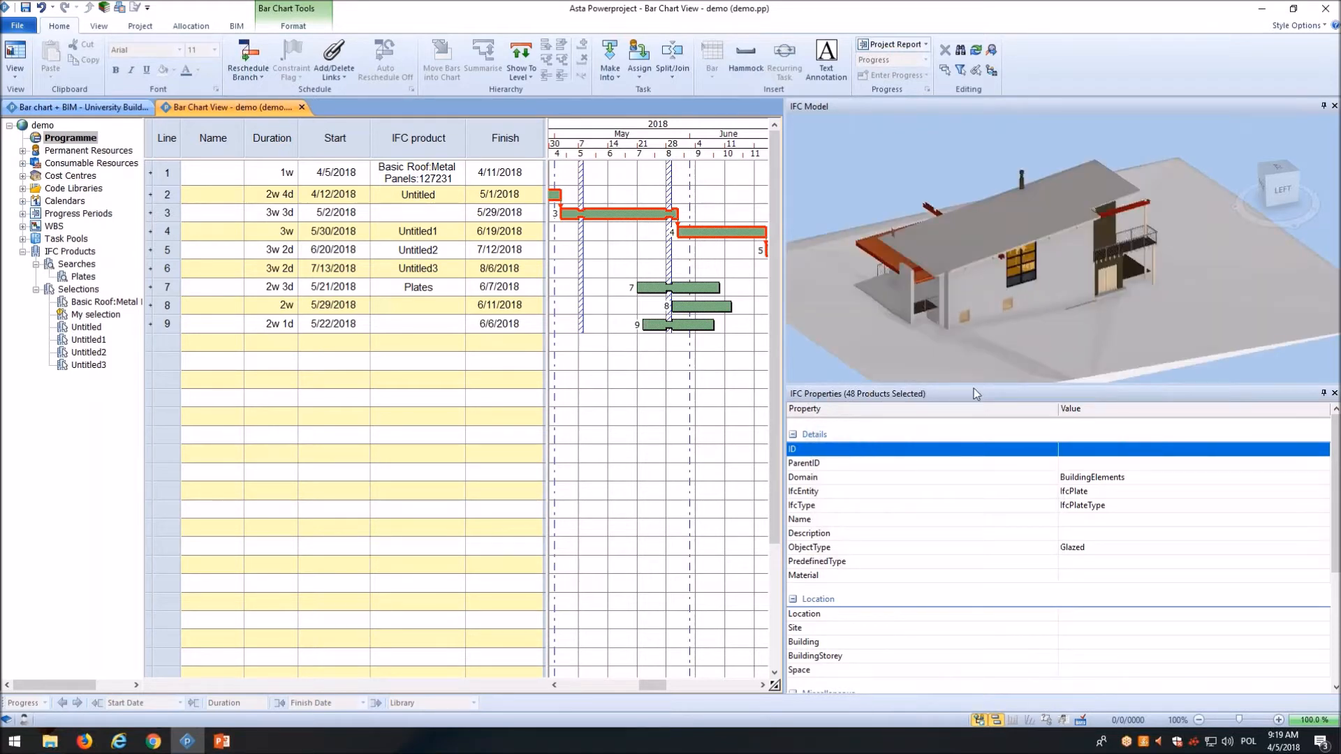
{"action": "left_click_drag", "start_coordinate": [974, 387], "coordinate": [967, 453]}
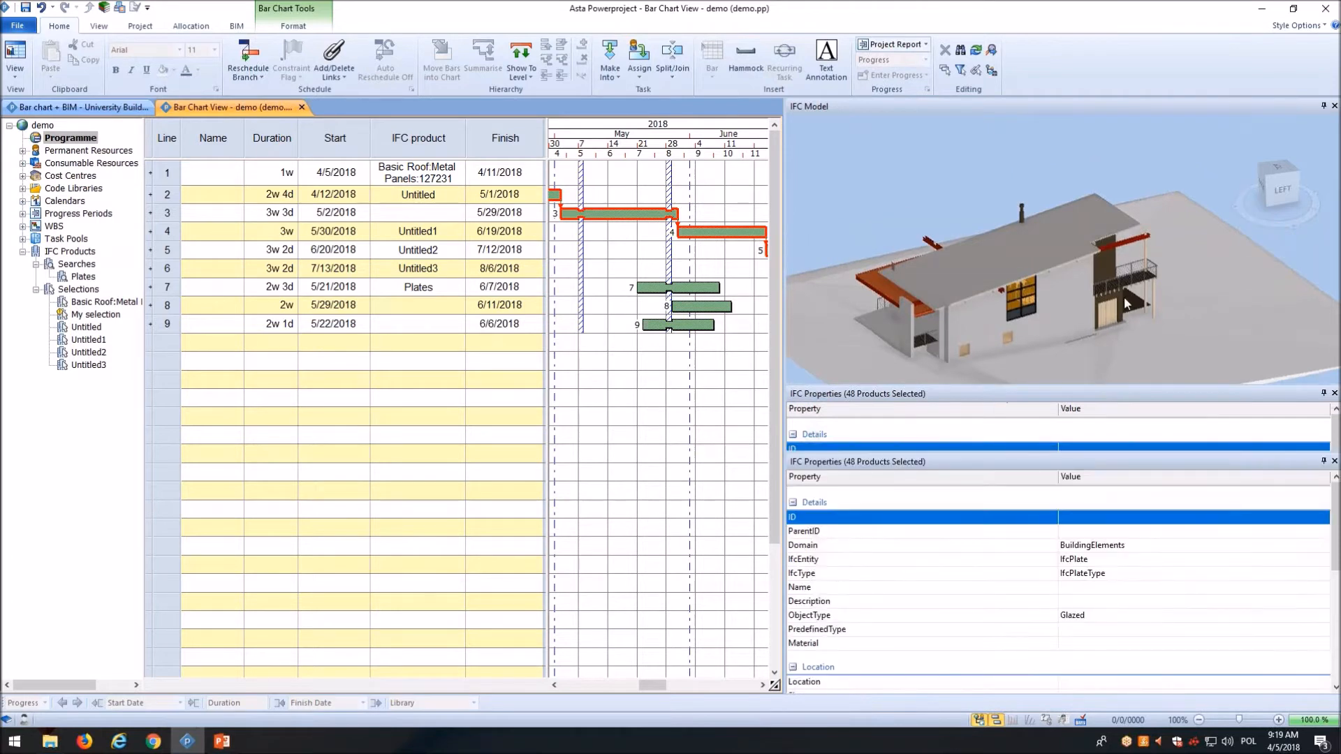
{"action": "left_click_drag", "start_coordinate": [1209, 284], "coordinate": [1210, 236]}
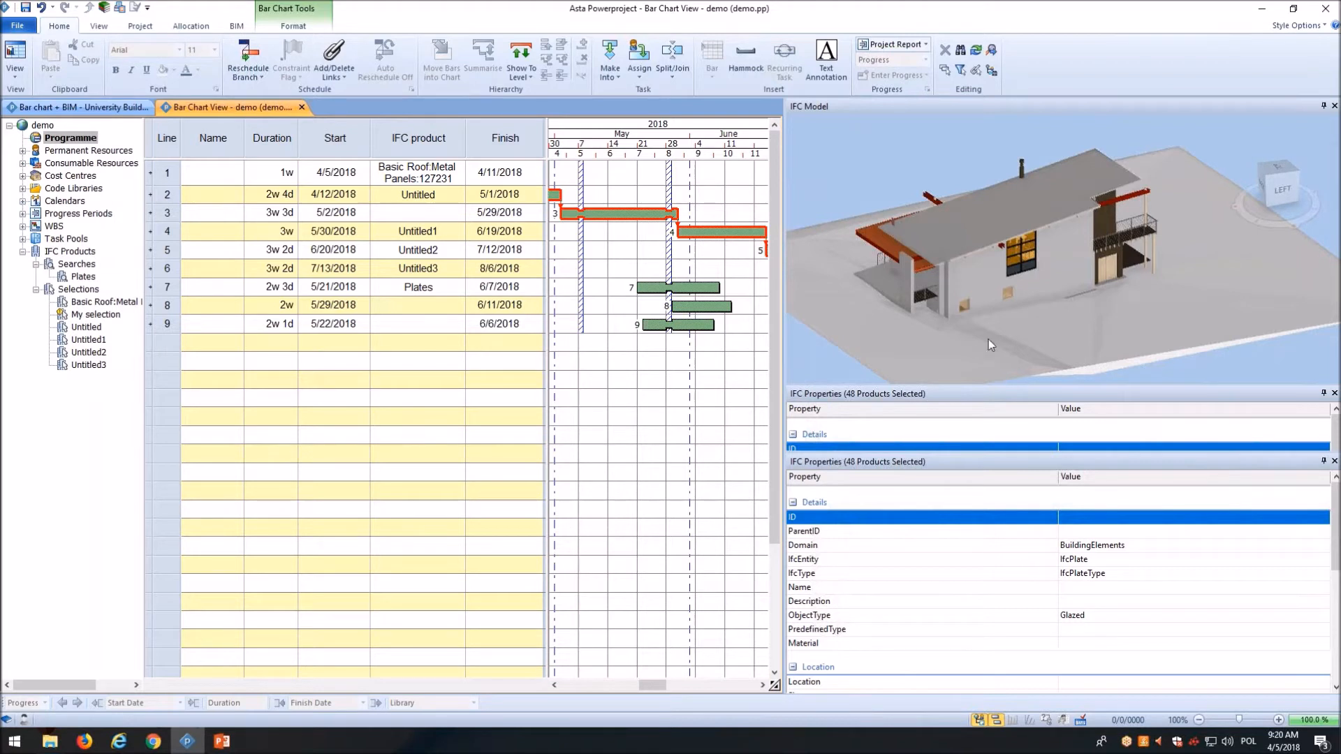
Step: Preview splitting the metal panel roof with two equal cuts along the product's X axis, and cancel the split
{"action": "left_click", "coordinate": [1004, 219]}
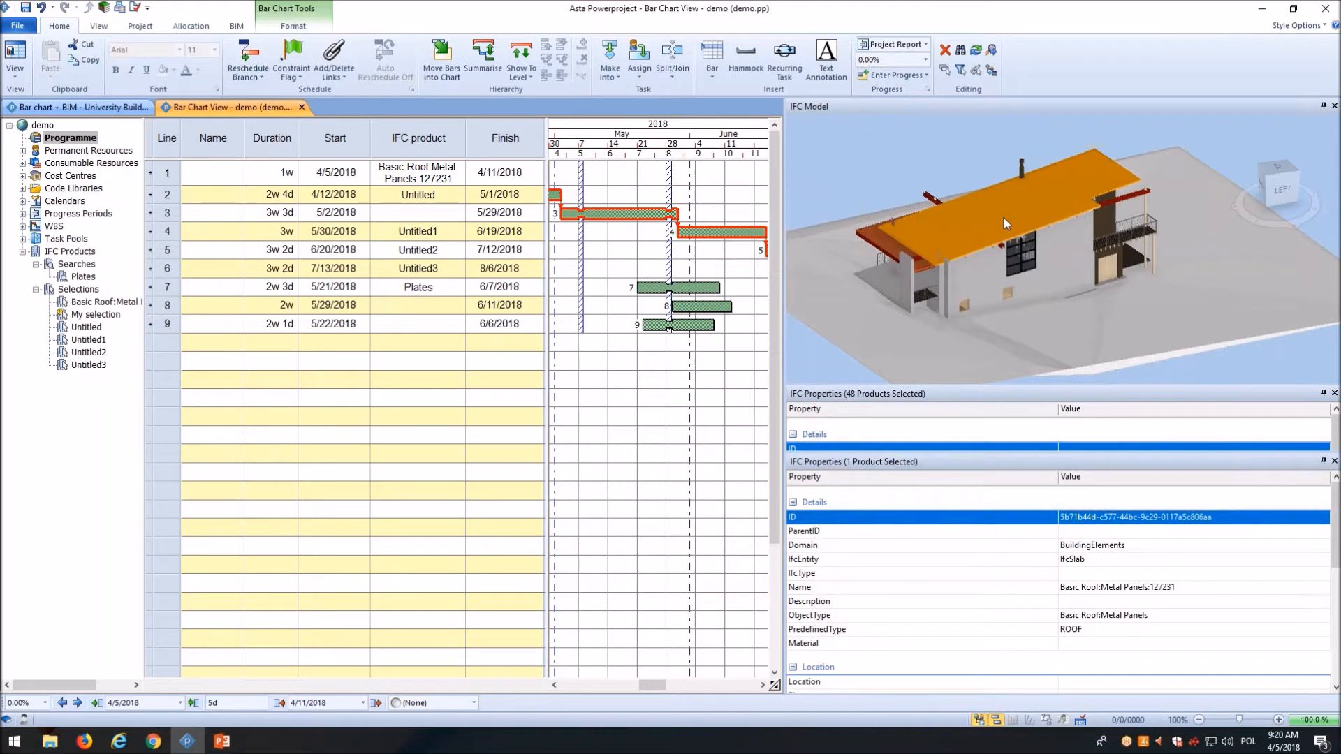
{"action": "right_click", "coordinate": [991, 215]}
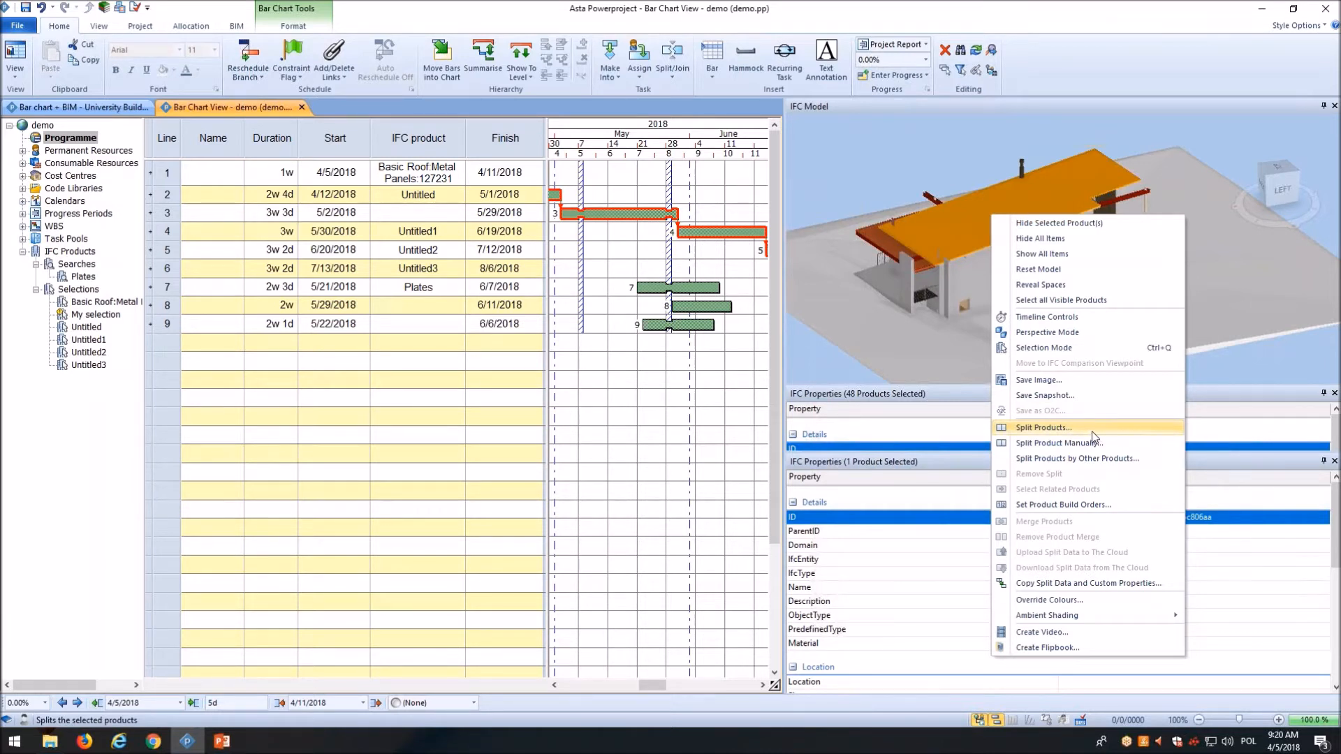
{"action": "left_click", "coordinate": [1093, 431]}
{"action": "left_click_drag", "start_coordinate": [745, 211], "coordinate": [706, 238]}
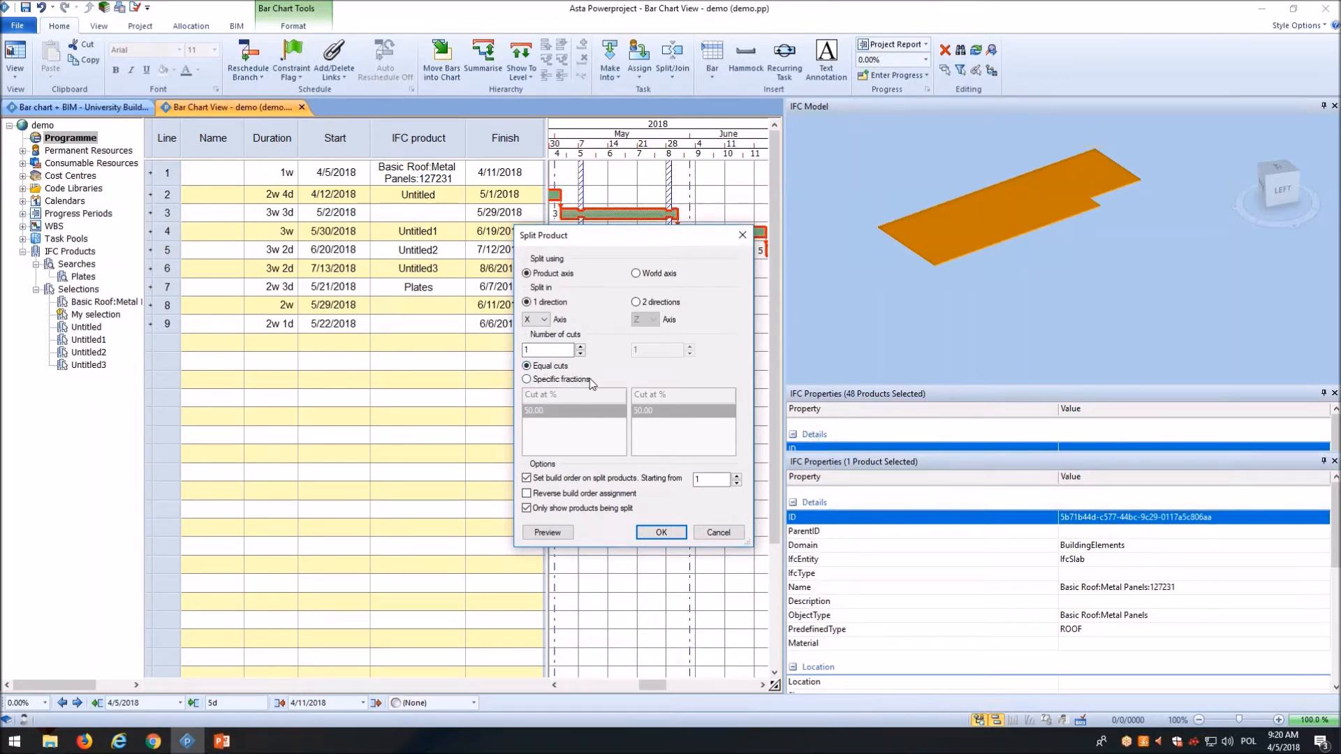
{"action": "left_click", "coordinate": [528, 380]}
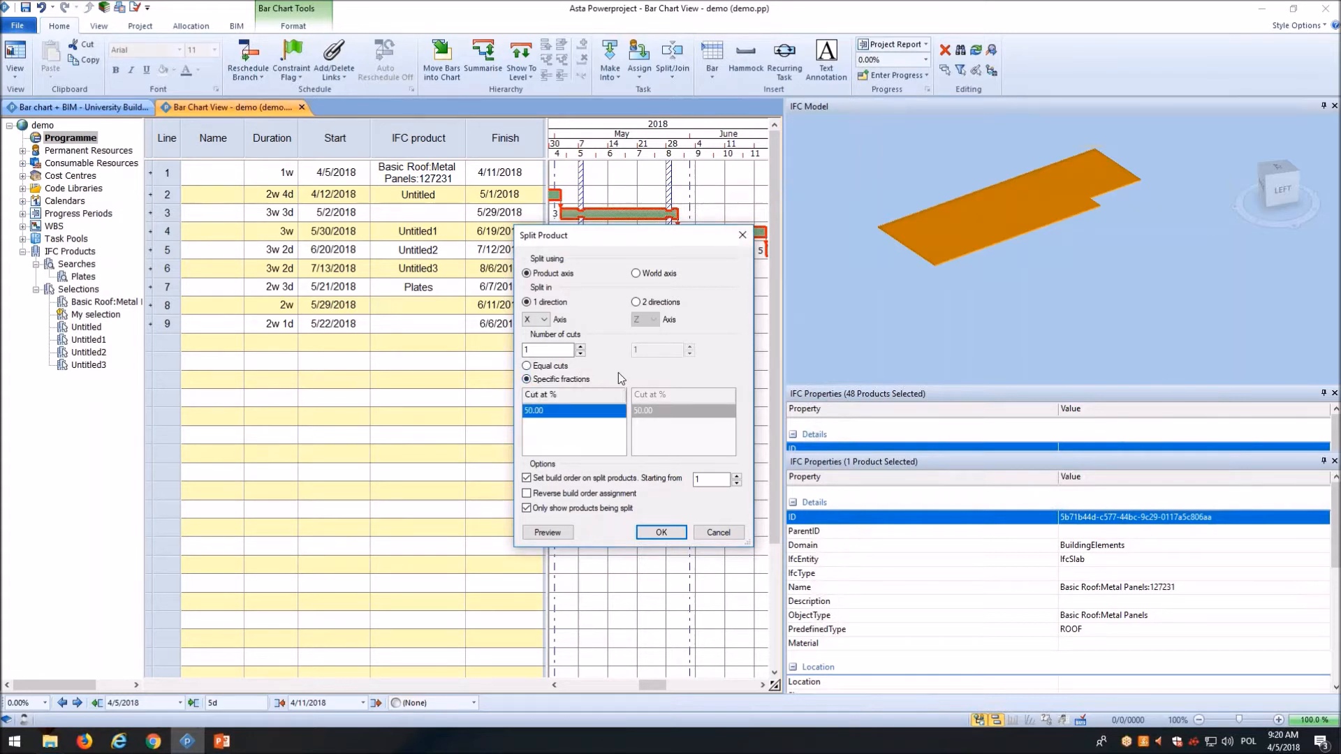
{"action": "left_click", "coordinate": [526, 366]}
{"action": "left_click", "coordinate": [580, 347]}
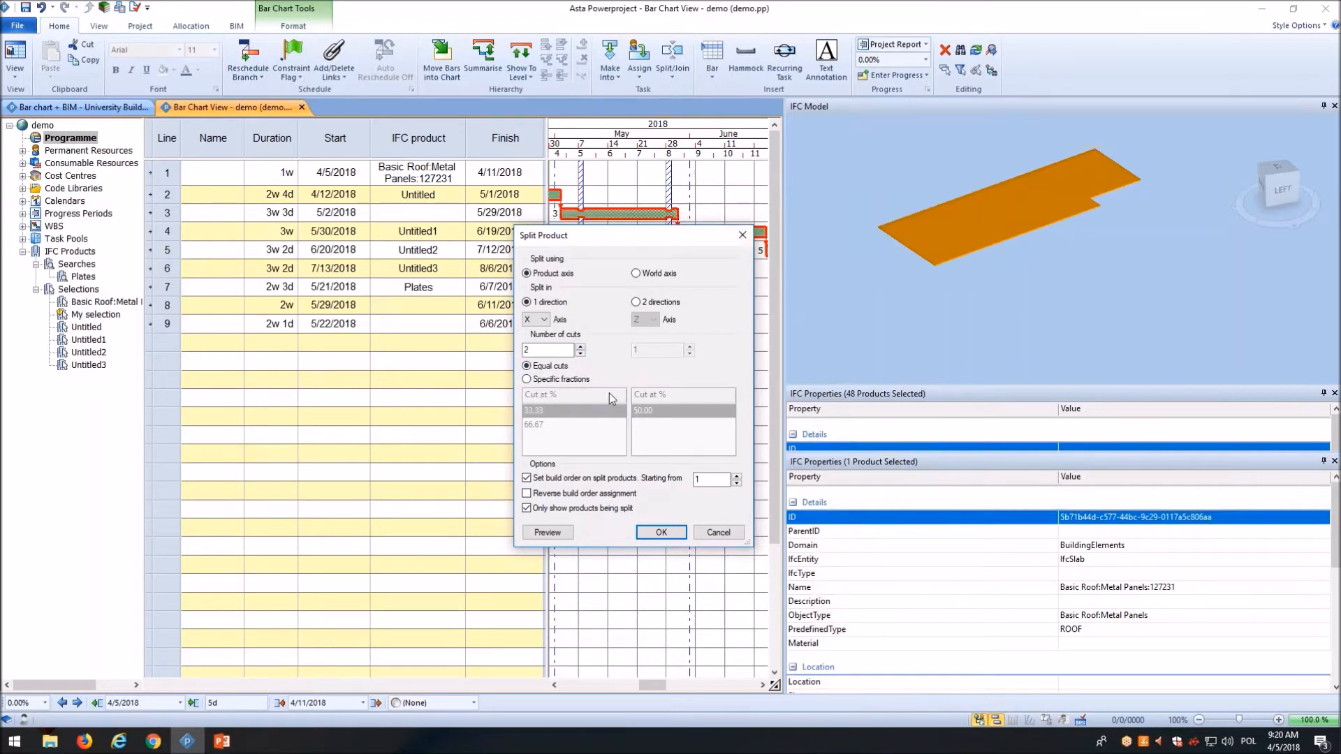
{"action": "left_click", "coordinate": [552, 532]}
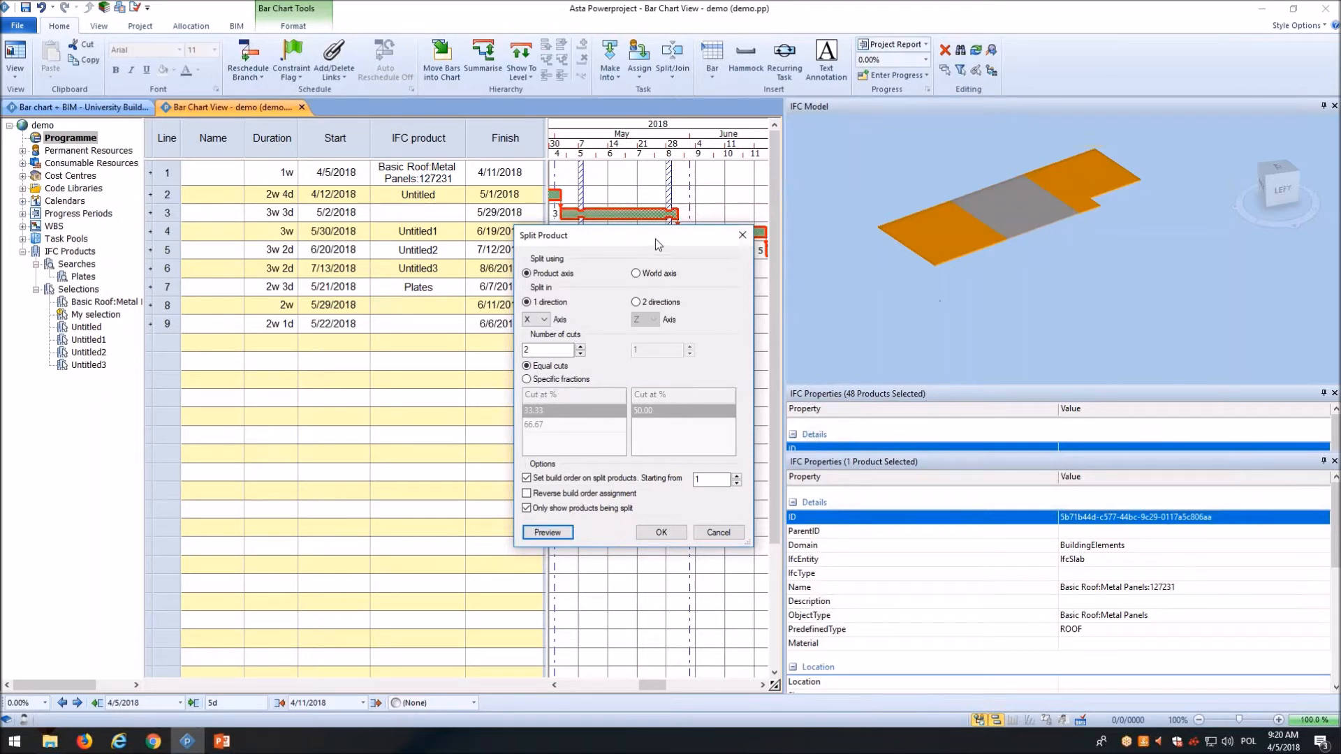
{"action": "left_click_drag", "start_coordinate": [658, 243], "coordinate": [671, 231]}
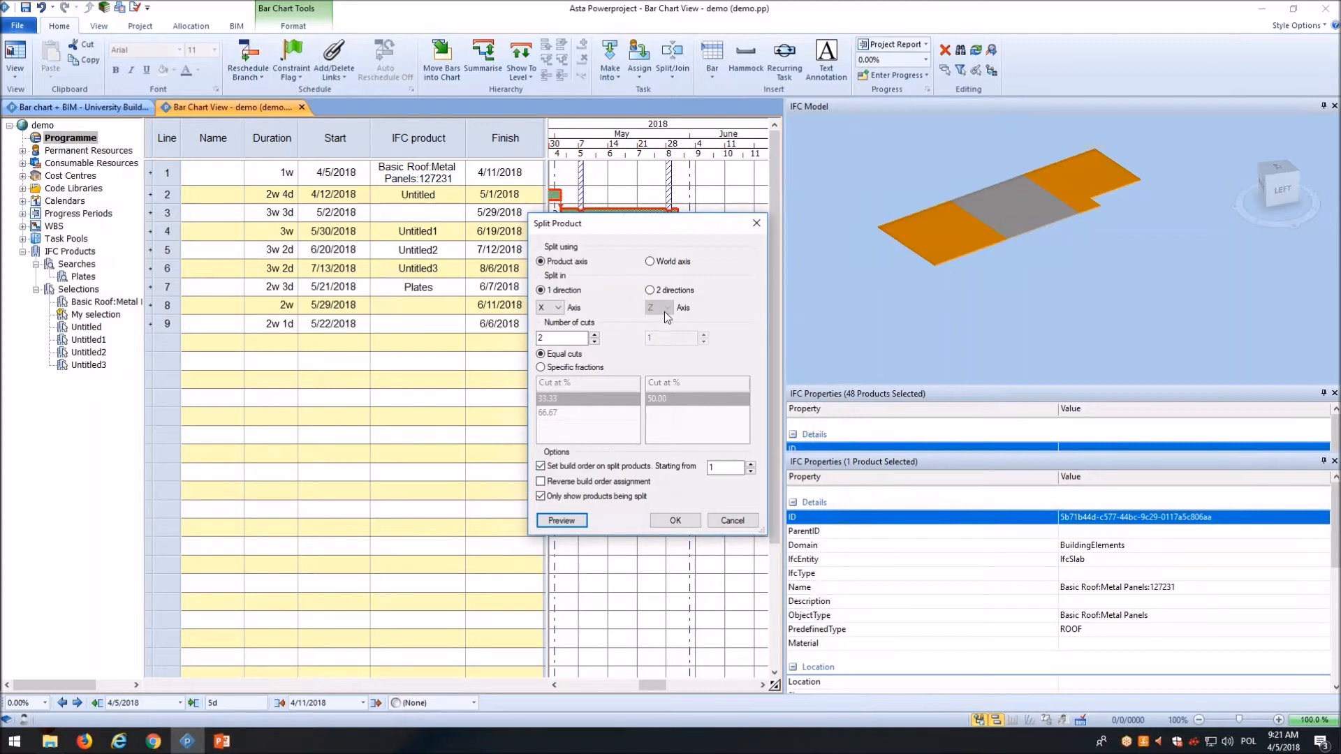
{"action": "left_click_drag", "start_coordinate": [672, 223], "coordinate": [688, 233]}
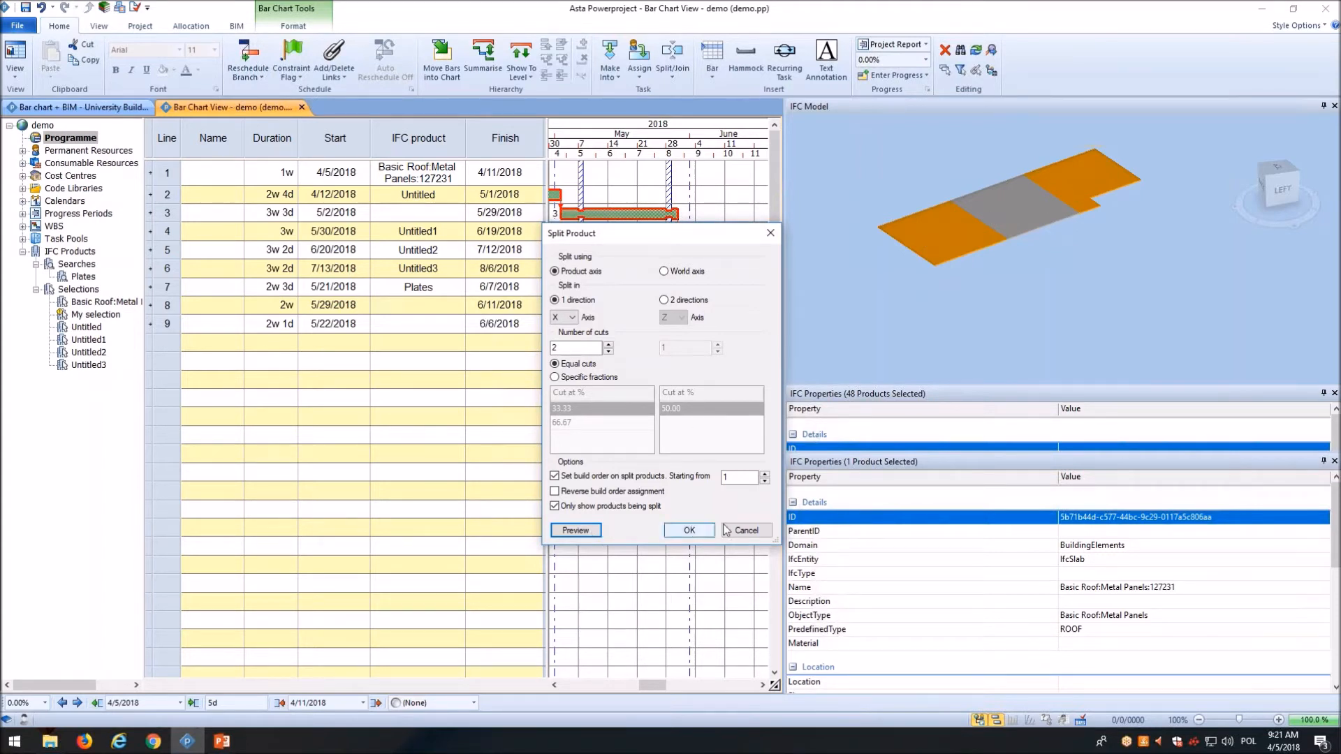
{"action": "left_click", "coordinate": [746, 530]}
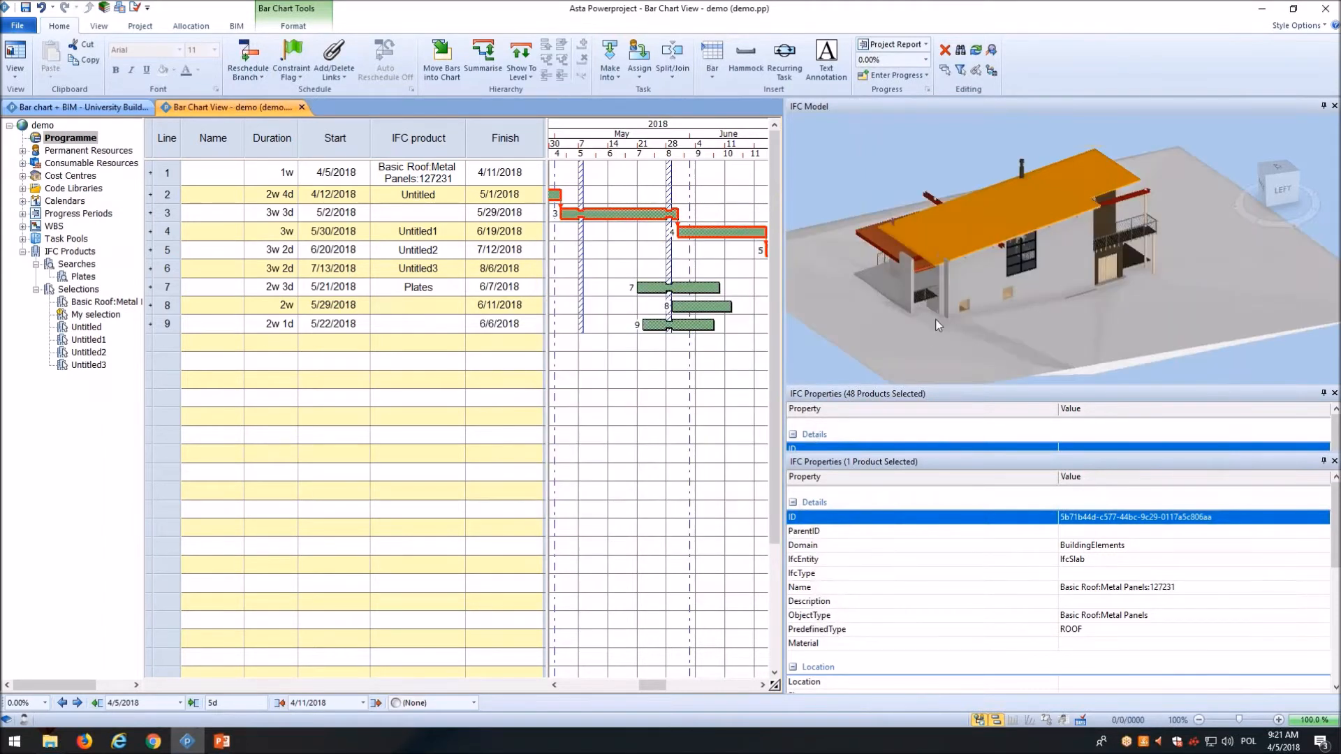
Step: Start a manual split of the metal panel roof and shape a four-point cutting outline on its surface
{"action": "right_click", "coordinate": [949, 220]}
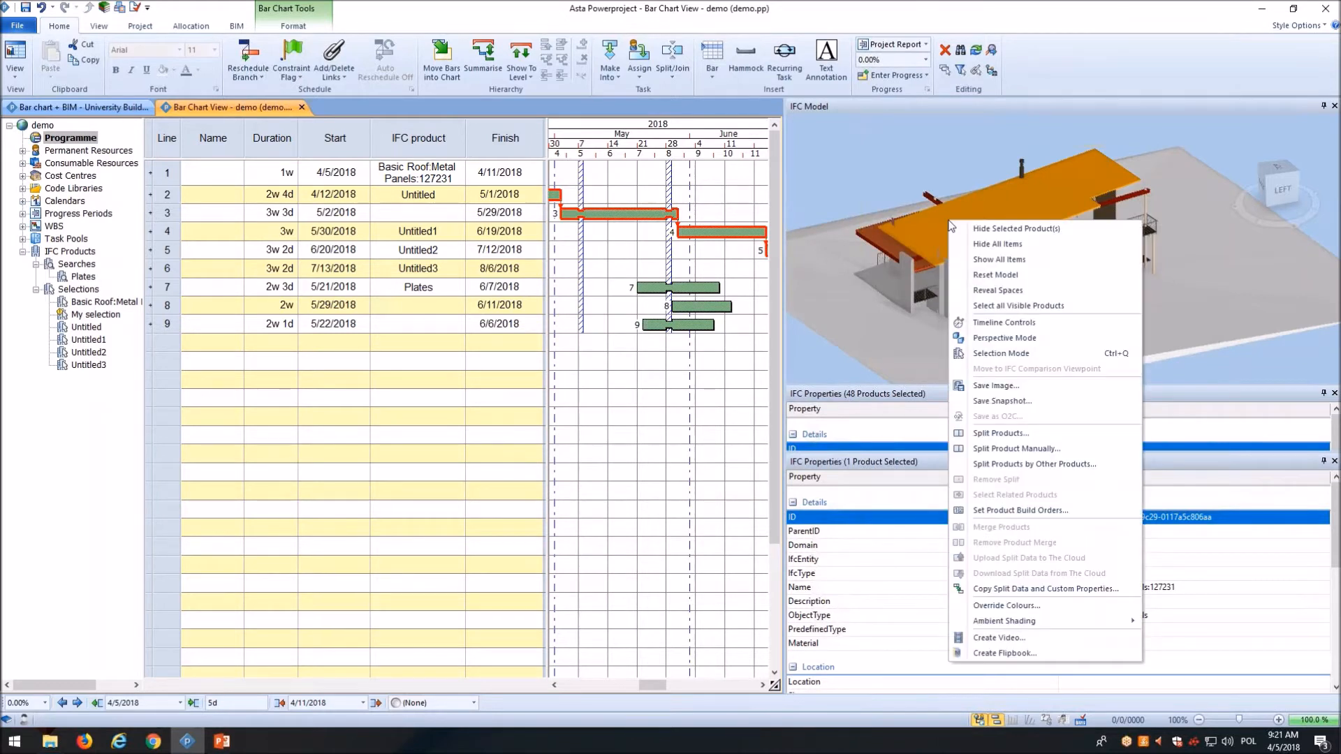
{"action": "left_click", "coordinate": [1006, 450]}
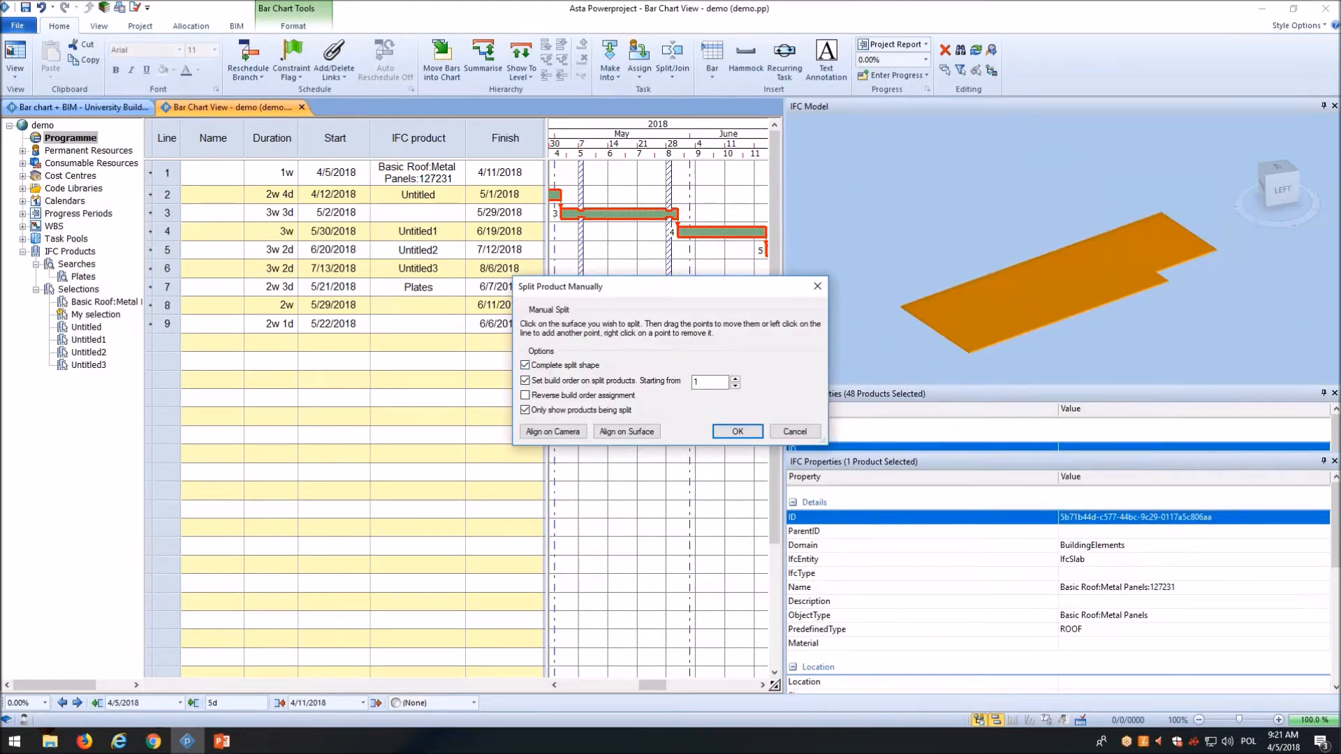
{"action": "left_click", "coordinate": [984, 299]}
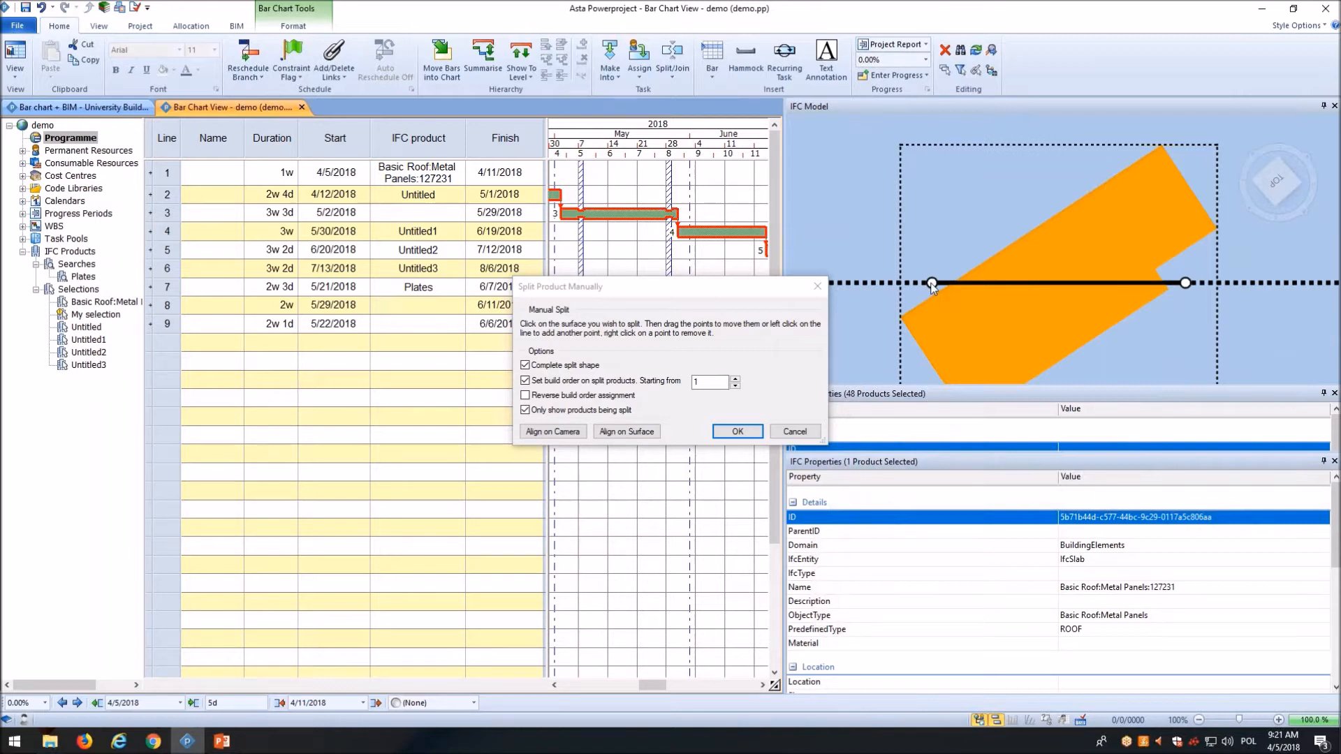
{"action": "left_click_drag", "start_coordinate": [932, 284], "coordinate": [965, 287]}
{"action": "mouse_move", "coordinate": [1060, 278]}
{"action": "middle_mouse_down"}
{"action": "mouse_move", "coordinate": [1066, 244]}
{"action": "mouse_move", "coordinate": [1067, 274]}
{"action": "middle_mouse_up"}
{"action": "left_click_drag", "start_coordinate": [1062, 276], "coordinate": [1021, 243]}
{"action": "mouse_move", "coordinate": [1123, 212]}
{"action": "left_mouse_down"}
{"action": "mouse_move", "coordinate": [1092, 232]}
{"action": "mouse_move", "coordinate": [1107, 233]}
{"action": "left_mouse_up"}
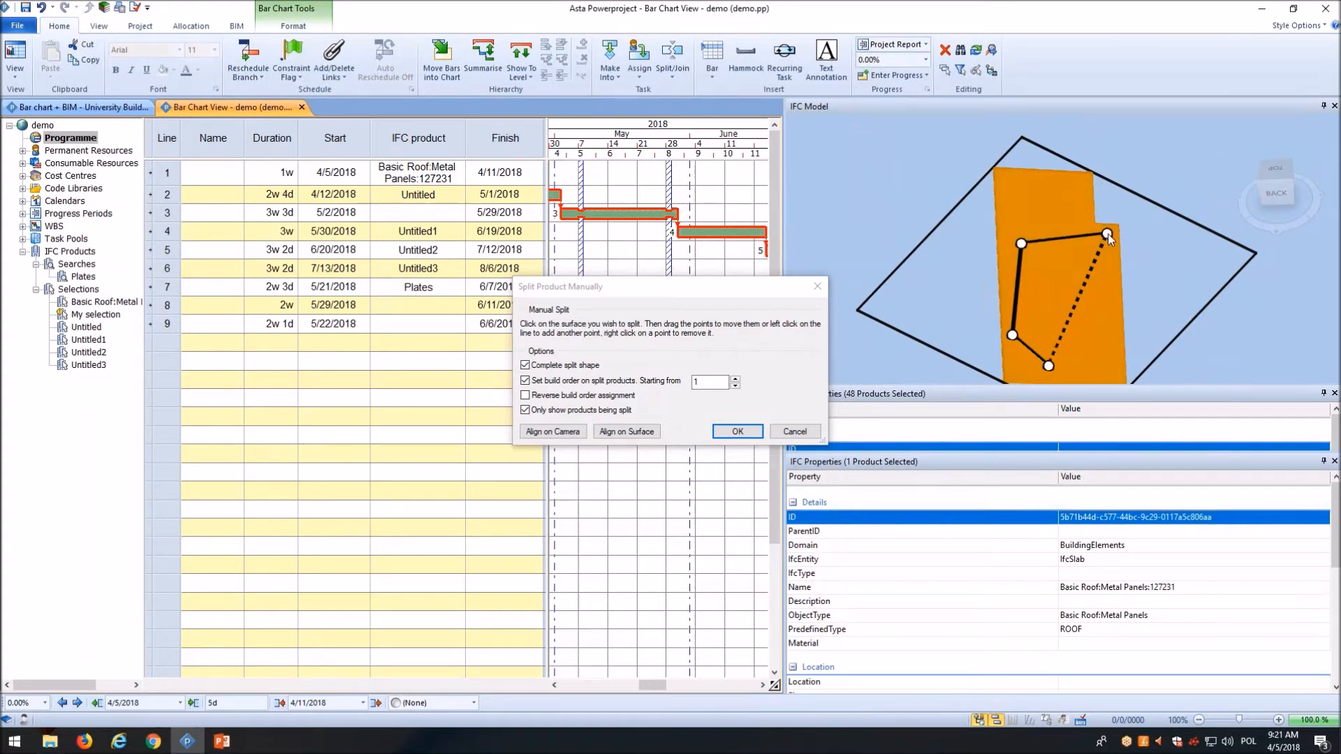
{"action": "left_click_drag", "start_coordinate": [1024, 248], "coordinate": [1010, 226]}
Step: Extend the manual split outline with extra points at both ends of the roof, and discard the split
{"action": "scroll", "coordinate": [1157, 270], "scroll_direction": "down", "scroll_amount": 2}
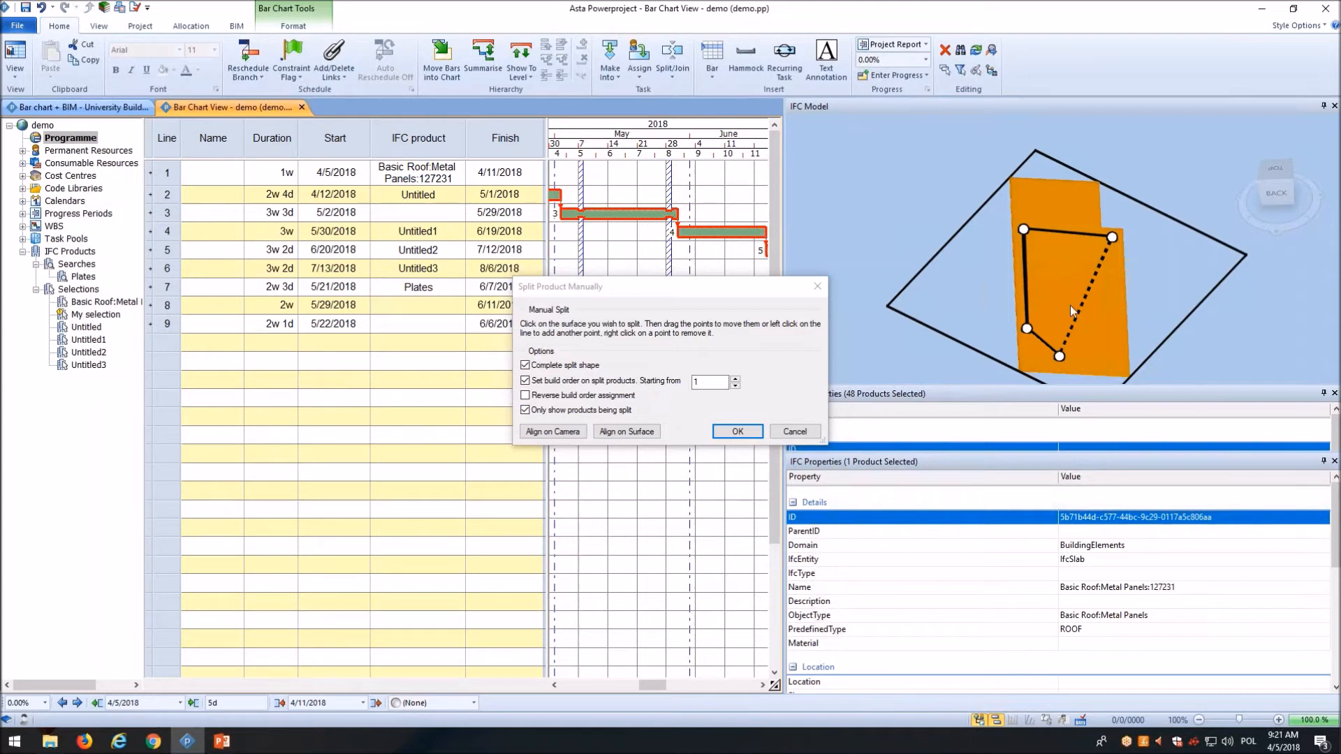
{"action": "left_click_drag", "start_coordinate": [1054, 358], "coordinate": [1114, 357]}
{"action": "left_click_drag", "start_coordinate": [1073, 342], "coordinate": [1060, 358]}
{"action": "mouse_move", "coordinate": [1064, 231]}
{"action": "middle_mouse_down"}
{"action": "mouse_move", "coordinate": [1062, 216]}
{"action": "mouse_move", "coordinate": [1062, 233]}
{"action": "middle_mouse_up"}
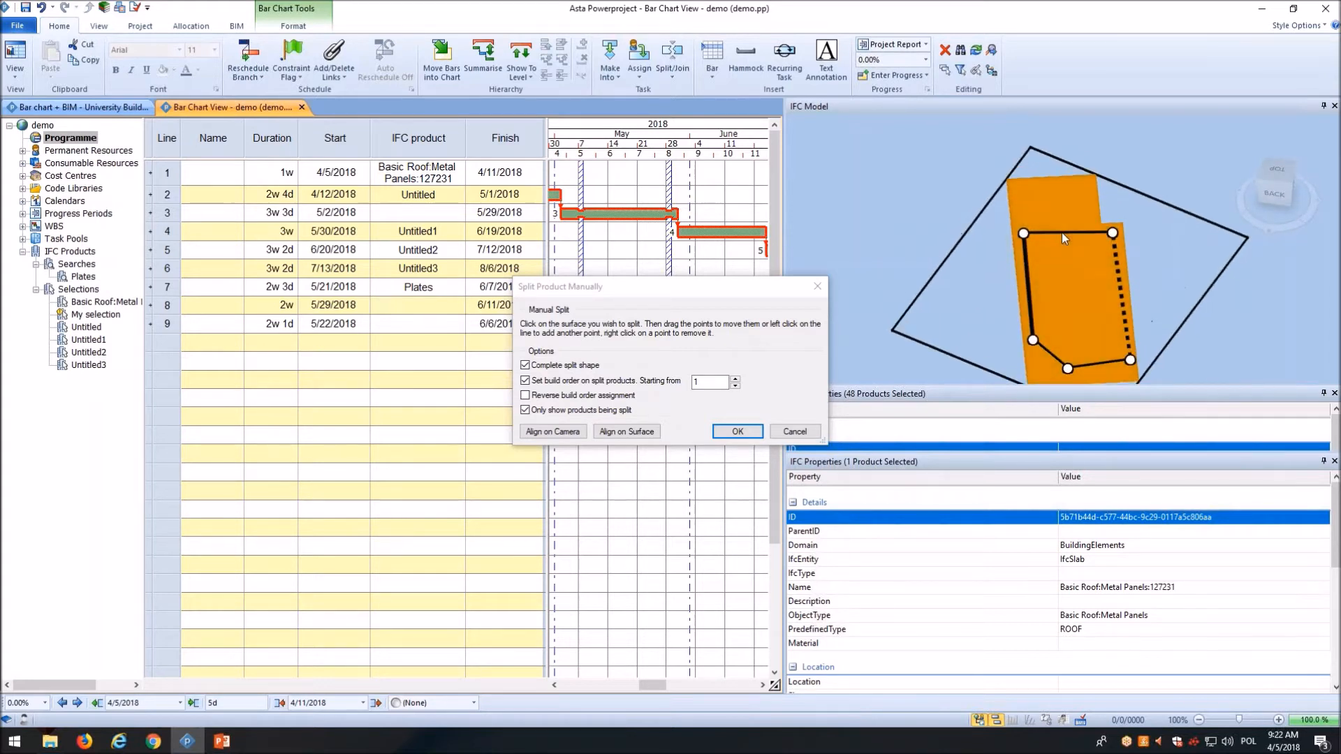
{"action": "left_click_drag", "start_coordinate": [1061, 233], "coordinate": [1045, 198]}
{"action": "left_click_drag", "start_coordinate": [1083, 195], "coordinate": [1086, 227]}
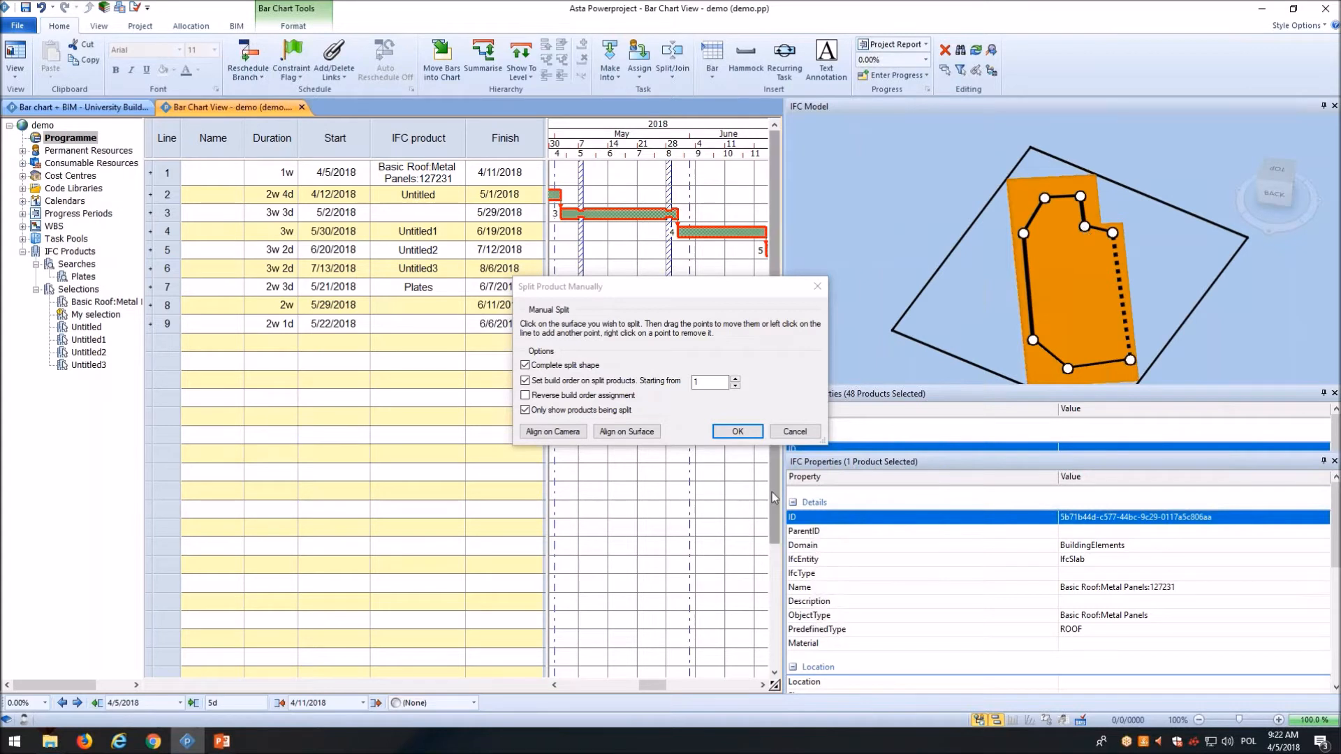
{"action": "left_click", "coordinate": [794, 431]}
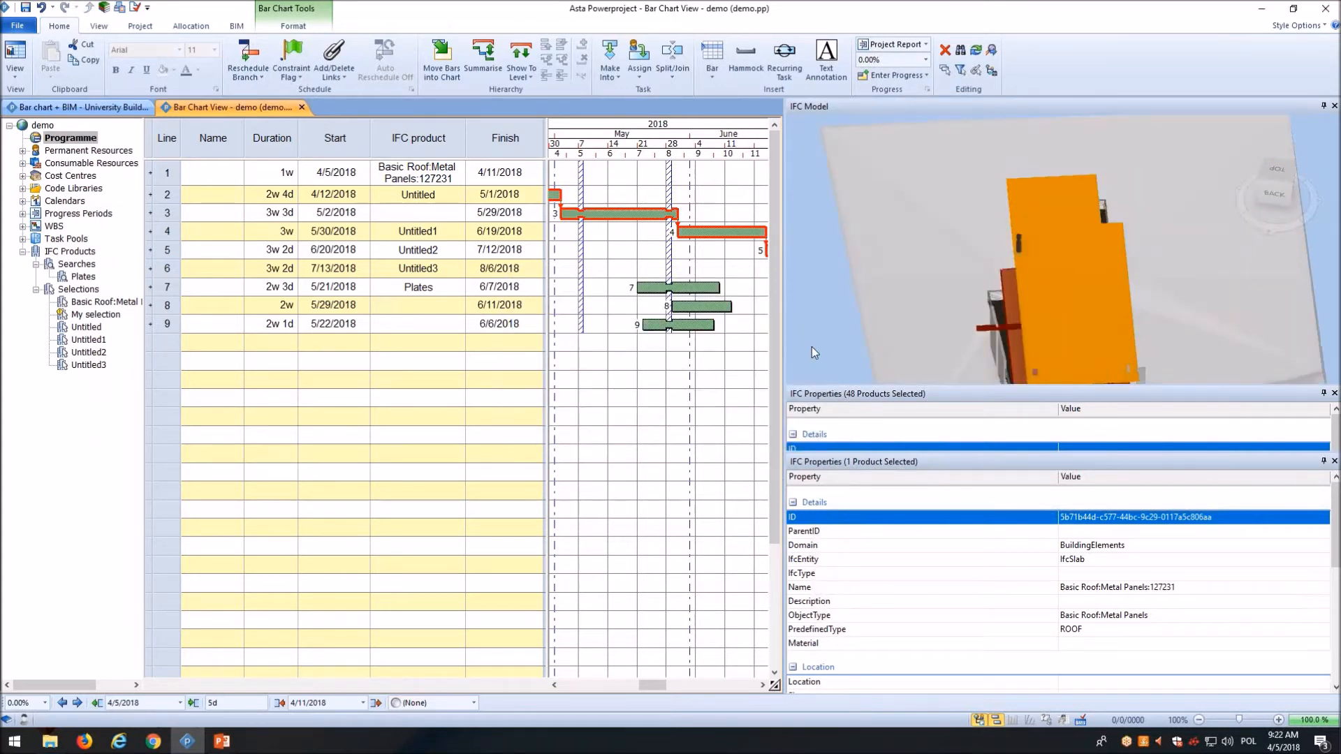
Step: Clear the roof selection, view the house from the back-left corner, and reselect the roof to check its IFC entity
{"action": "right_click_drag", "start_coordinate": [855, 290], "coordinate": [836, 265]}
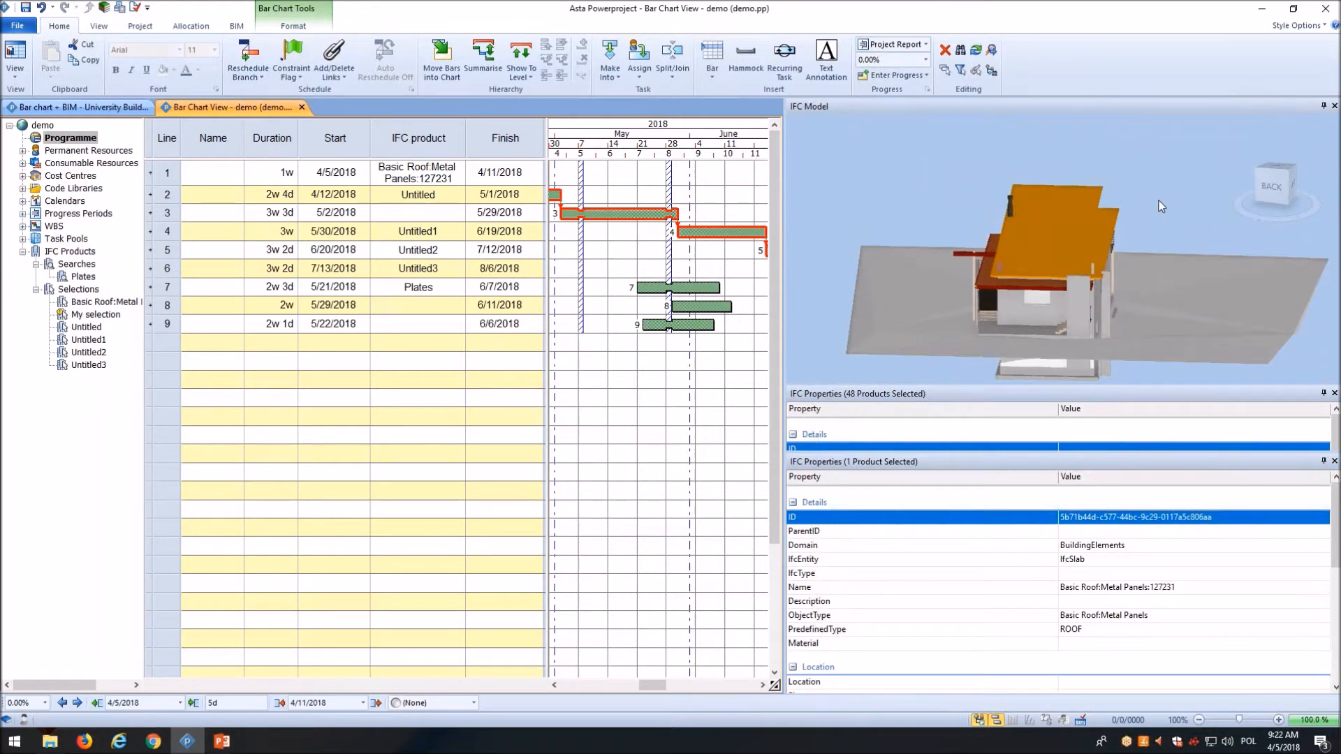
{"action": "right_click", "coordinate": [1149, 200]}
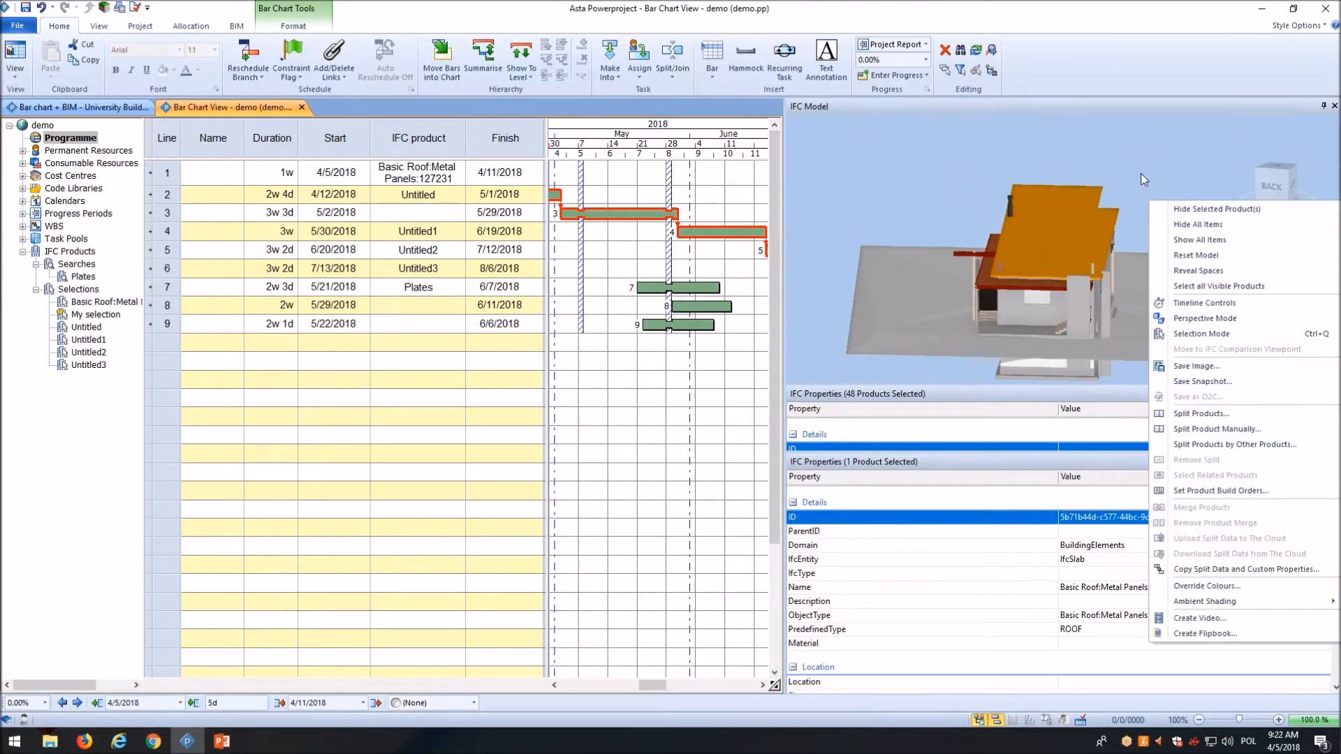
{"action": "left_click", "coordinate": [1141, 174]}
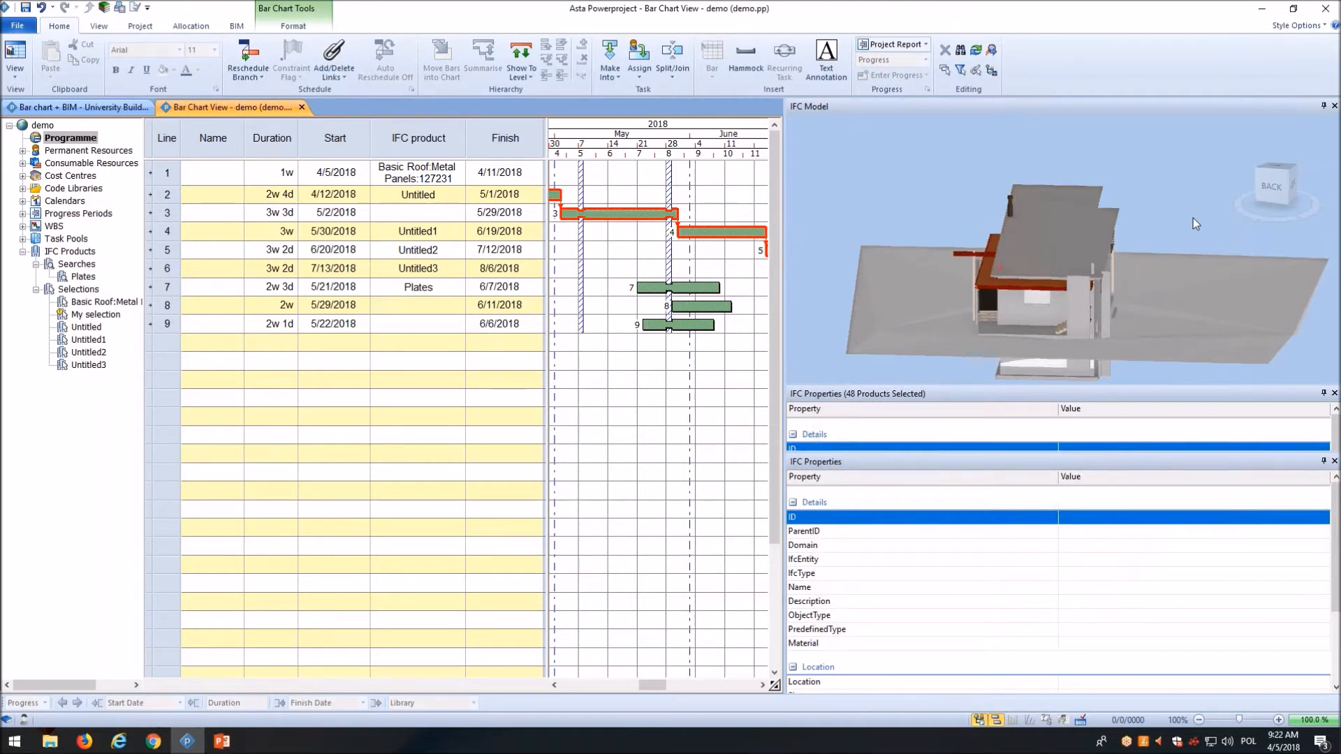
{"action": "left_click_drag", "start_coordinate": [1190, 221], "coordinate": [1096, 174]}
{"action": "middle_click_drag", "start_coordinate": [1096, 175], "coordinate": [1174, 222]}
{"action": "mouse_move", "coordinate": [1177, 229]}
{"action": "left_mouse_down"}
{"action": "mouse_move", "coordinate": [1187, 238]}
{"action": "mouse_move", "coordinate": [1175, 225]}
{"action": "left_mouse_up"}
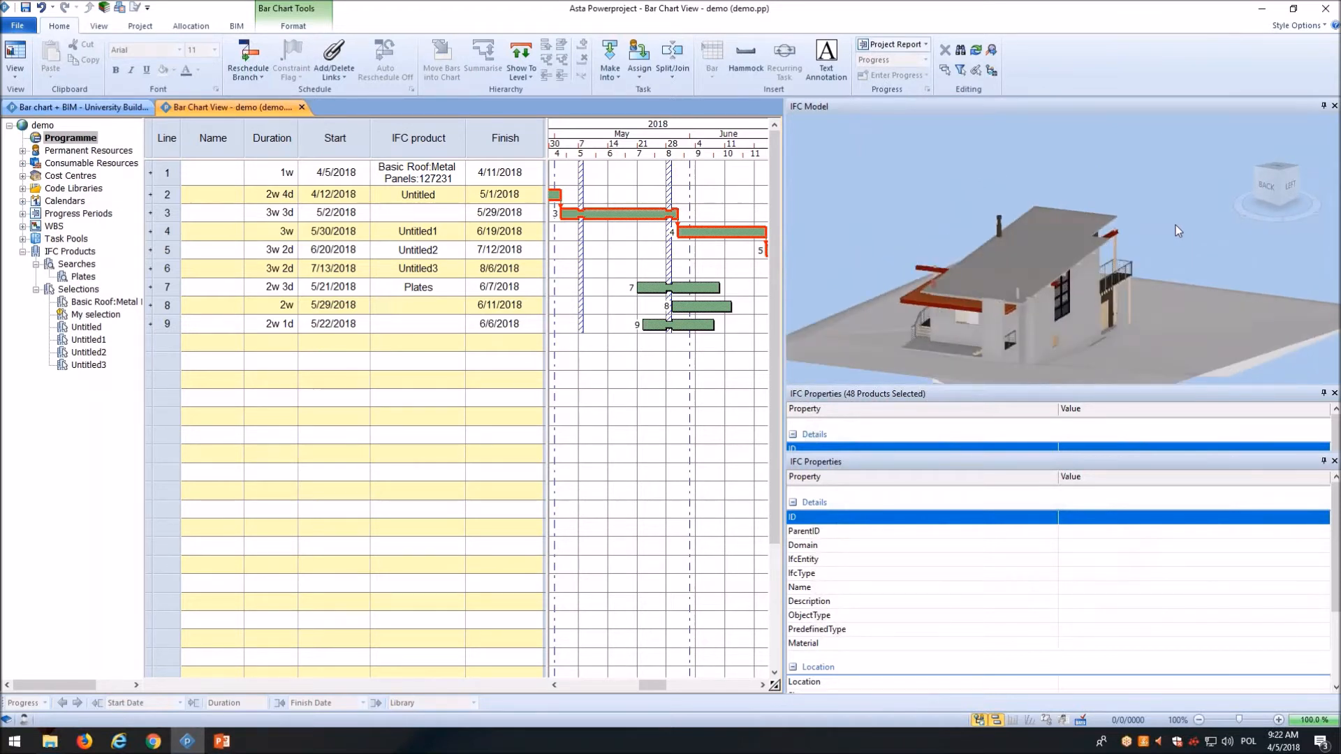
{"action": "left_click", "coordinate": [1021, 245]}
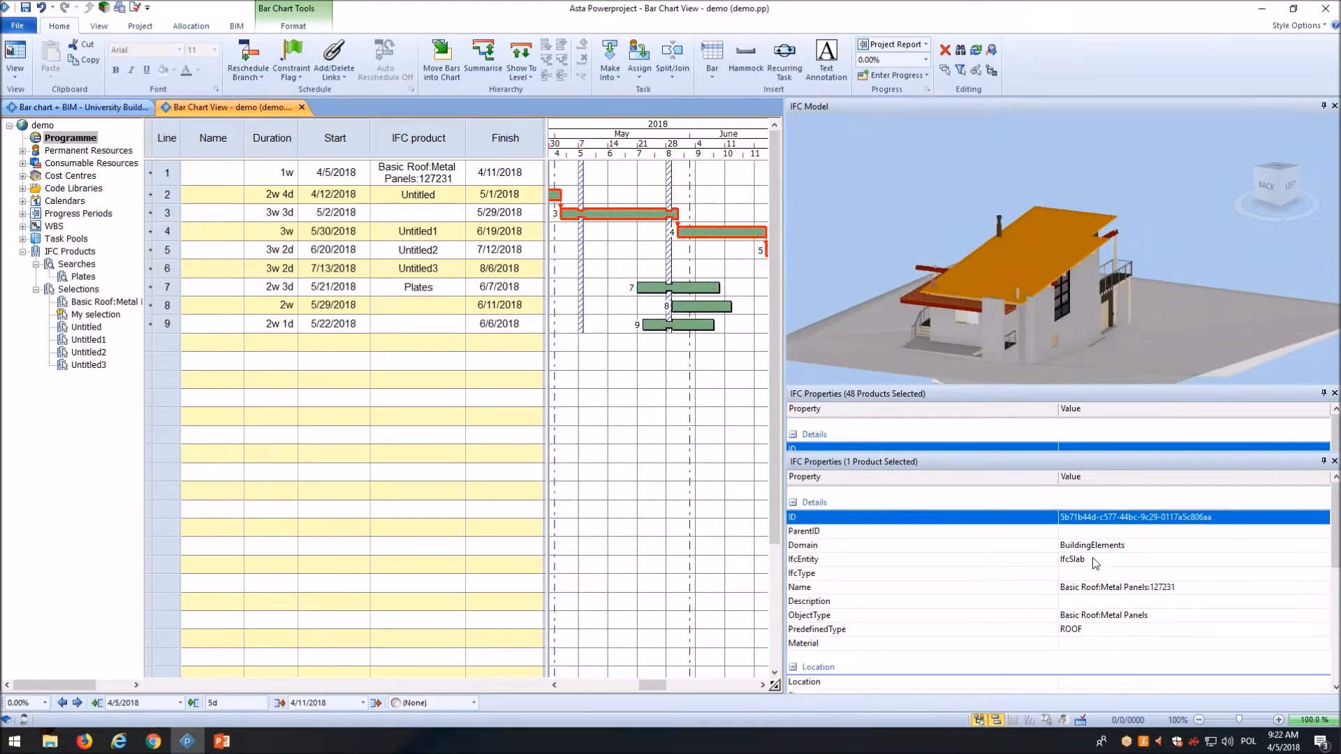
Step: Open the colour override settings of the APP8 BIM - Intro Model and arrange the dialog beside the 3D model
{"action": "left_click", "coordinate": [236, 28]}
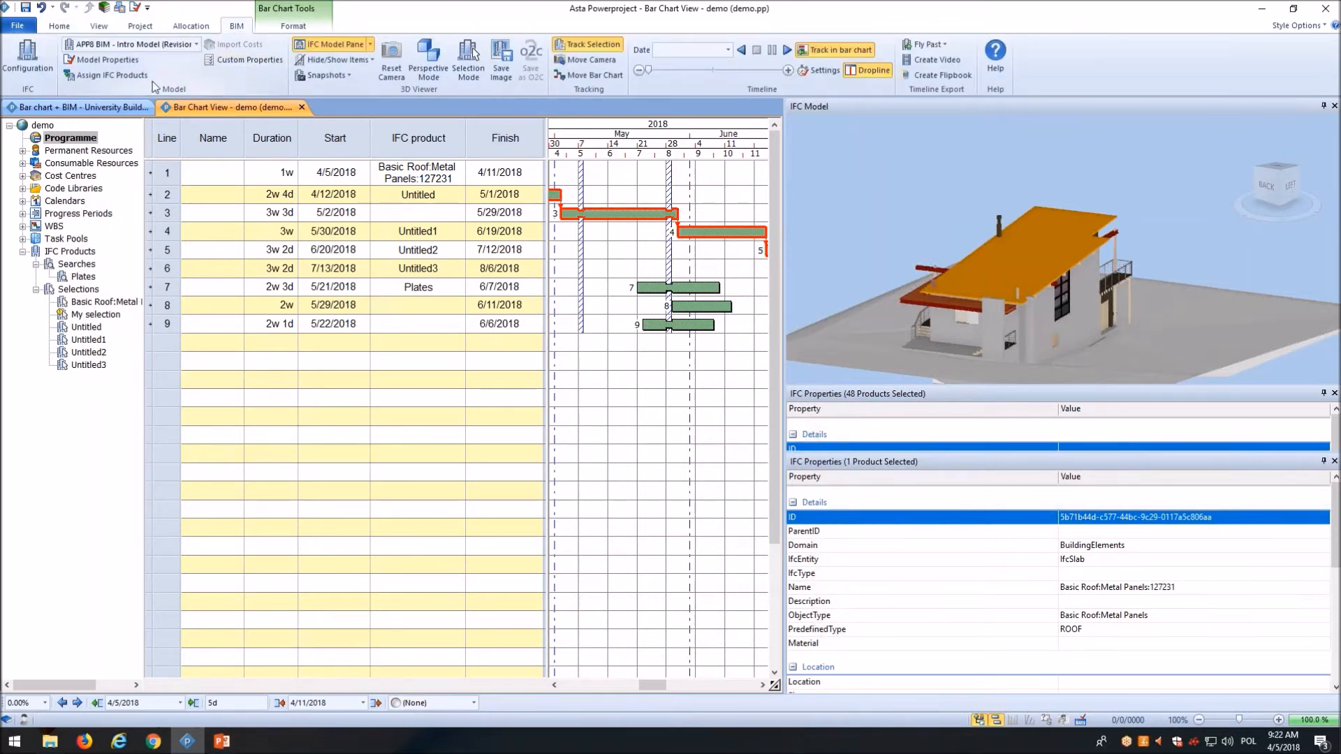
{"action": "left_click", "coordinate": [107, 59]}
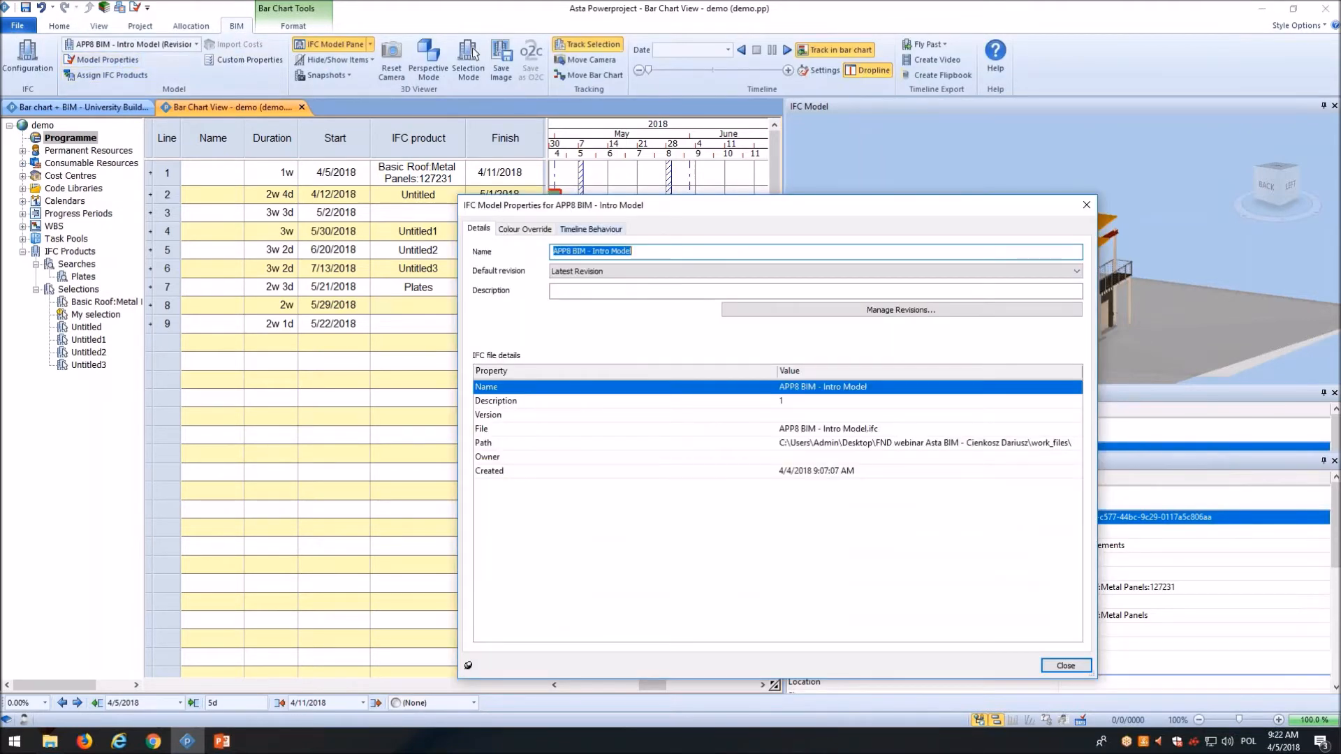
{"action": "left_click", "coordinate": [542, 230]}
{"action": "left_click_drag", "start_coordinate": [697, 206], "coordinate": [441, 205]}
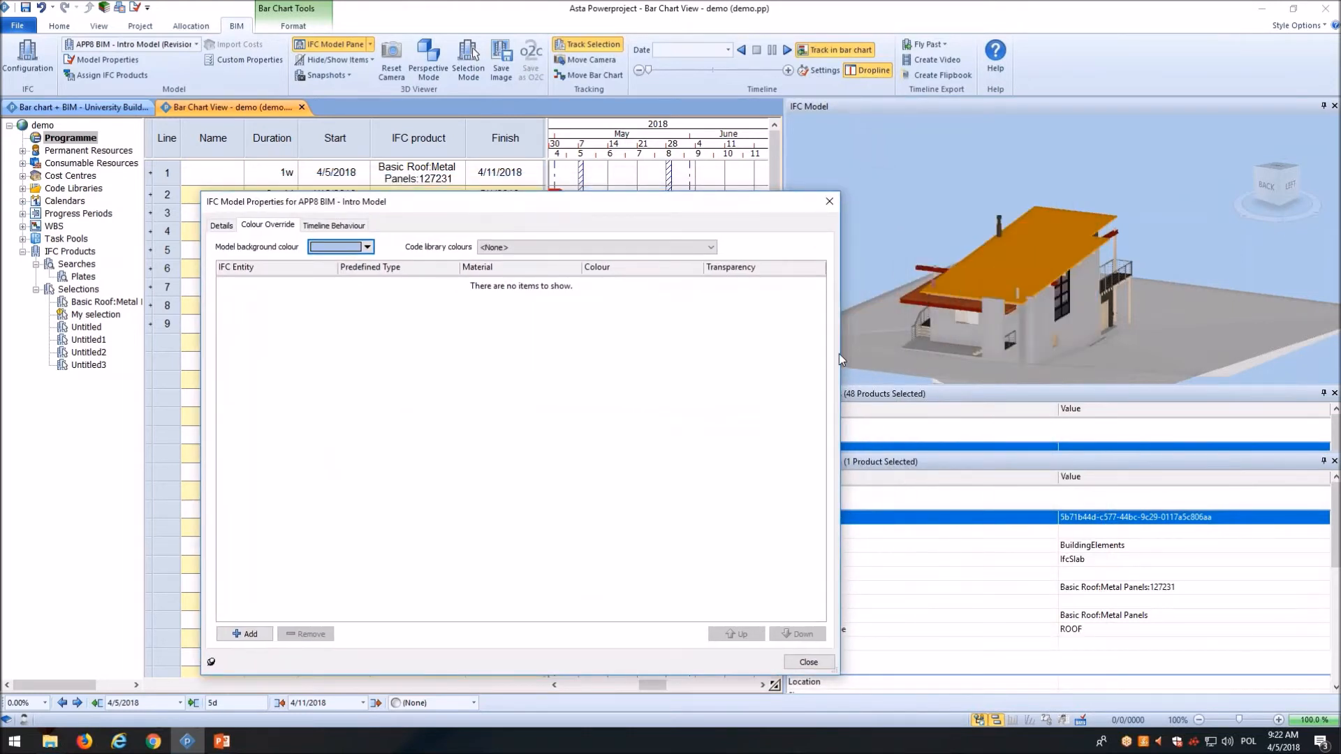
{"action": "left_click_drag", "start_coordinate": [840, 353], "coordinate": [780, 349]}
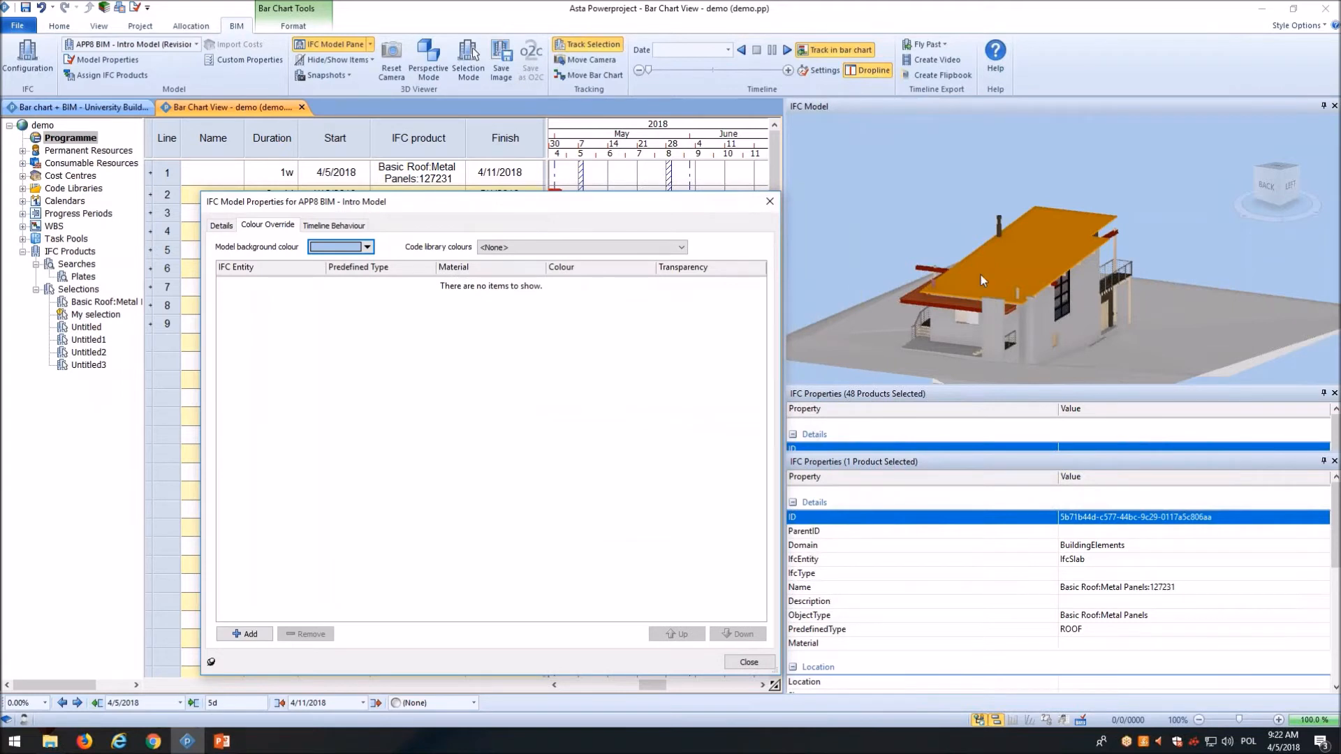
Step: Add a colour override for the IfcSlab entity and set its colour to green
{"action": "left_click", "coordinate": [245, 634]}
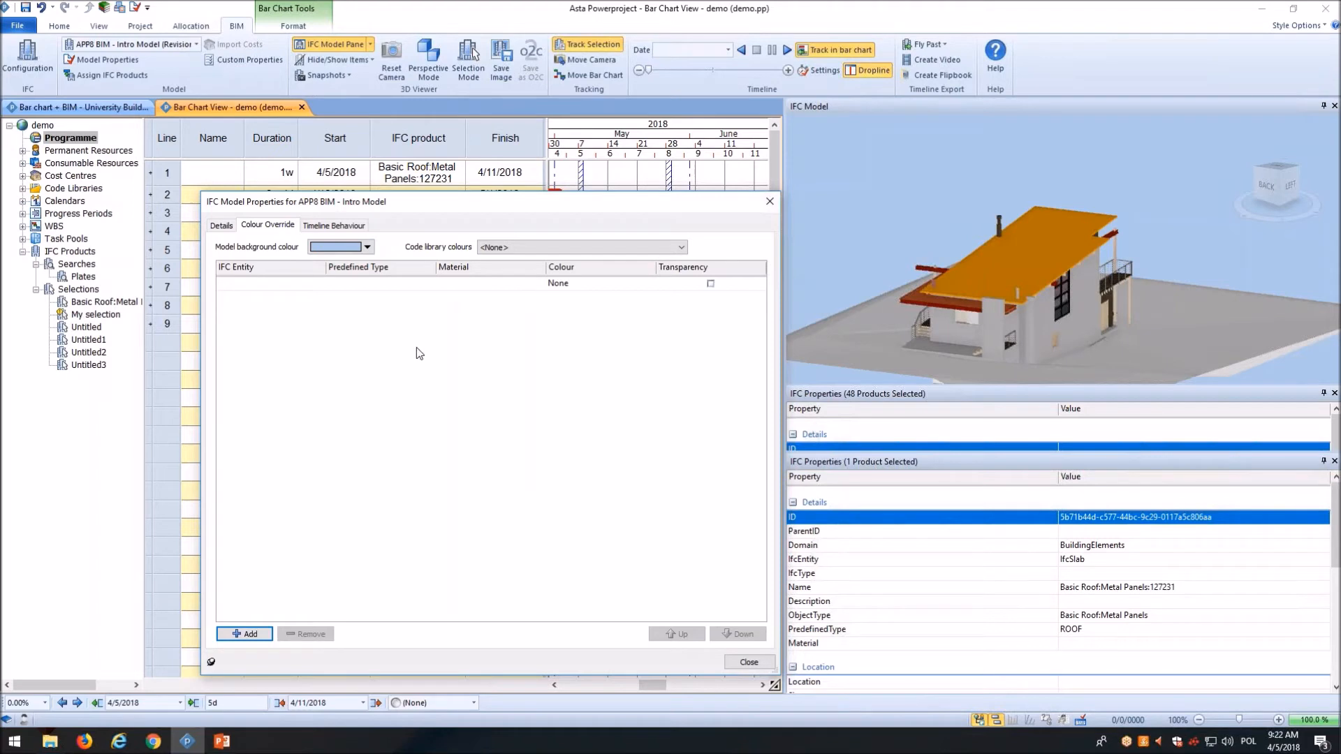
{"action": "left_click", "coordinate": [291, 286]}
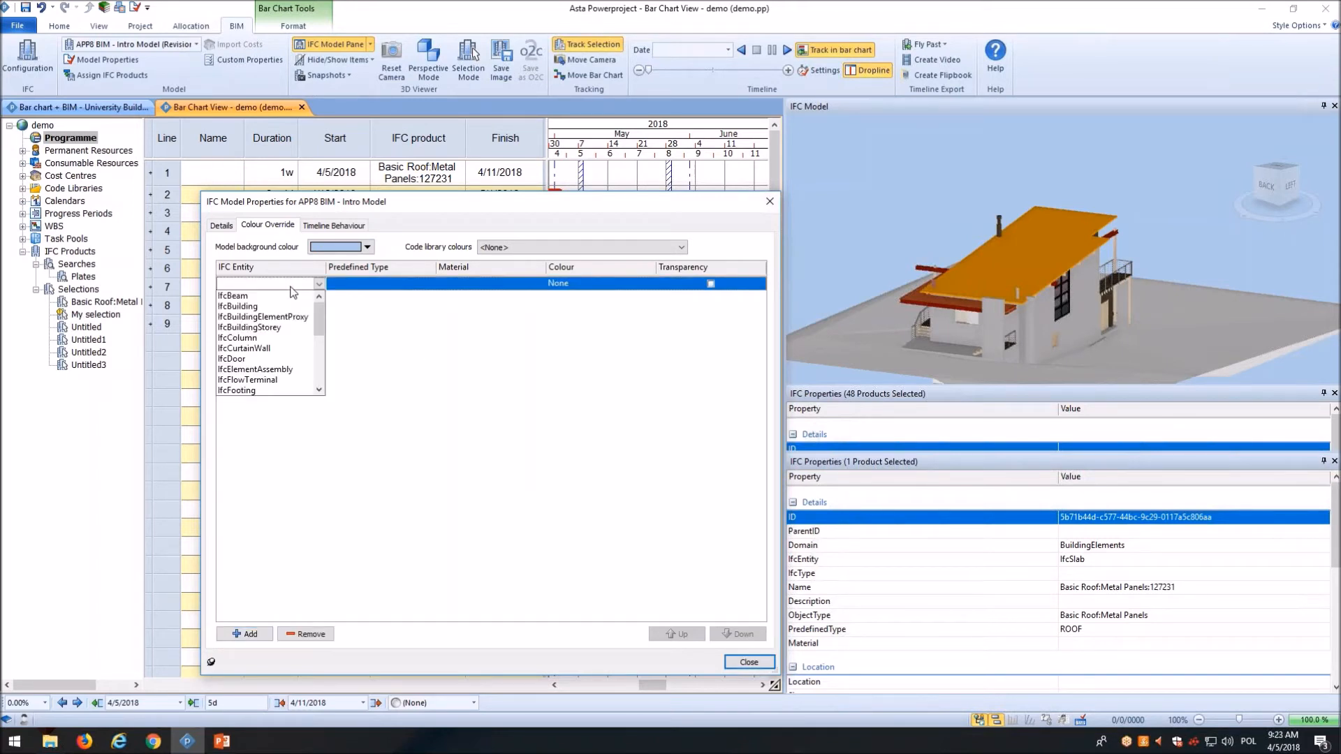
{"action": "scroll", "coordinate": [286, 344], "scroll_direction": "down", "scroll_amount": 3}
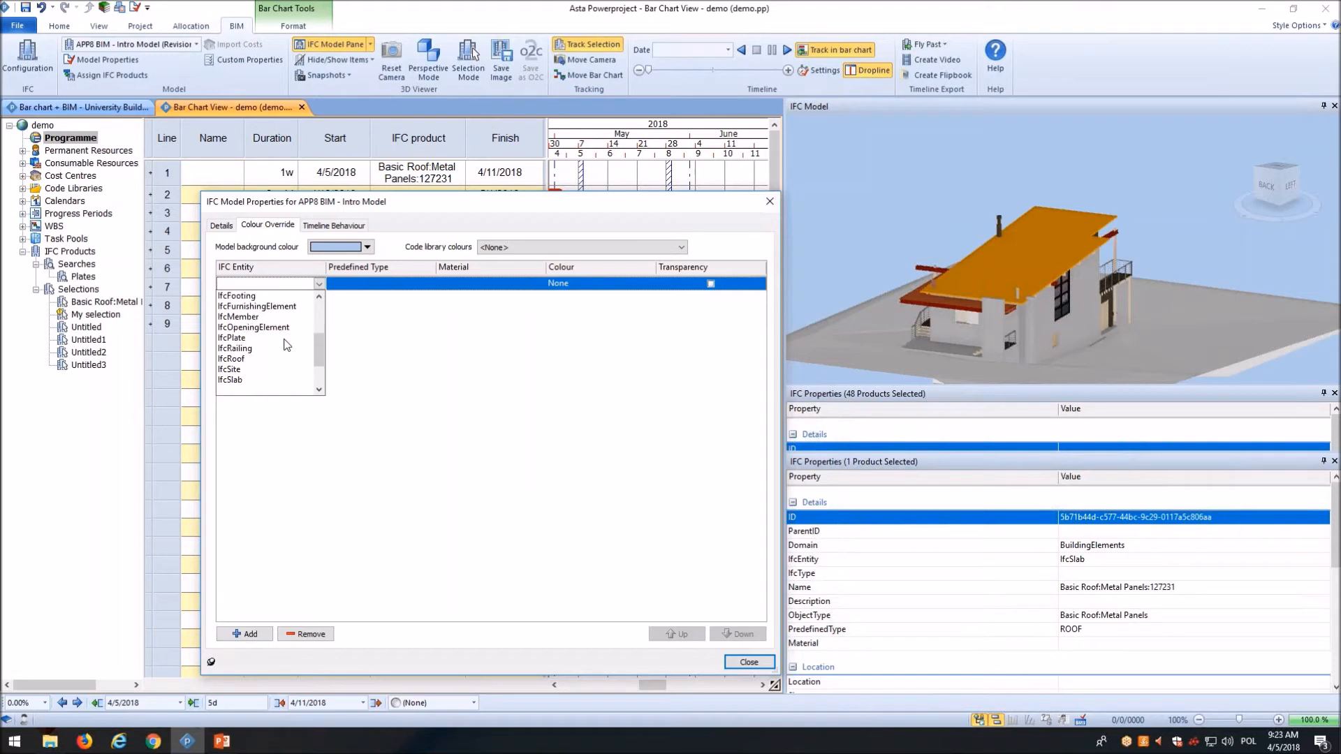
{"action": "left_click", "coordinate": [236, 379]}
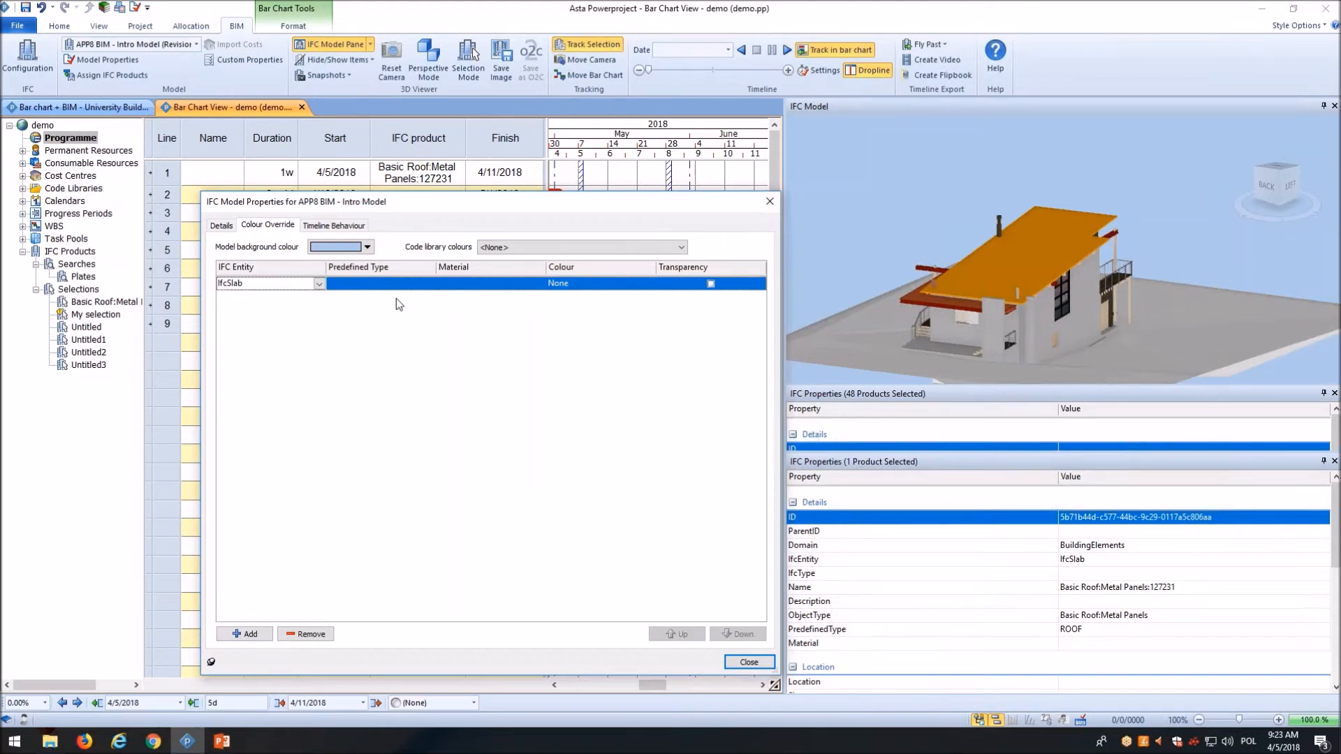
{"action": "left_click", "coordinate": [609, 290]}
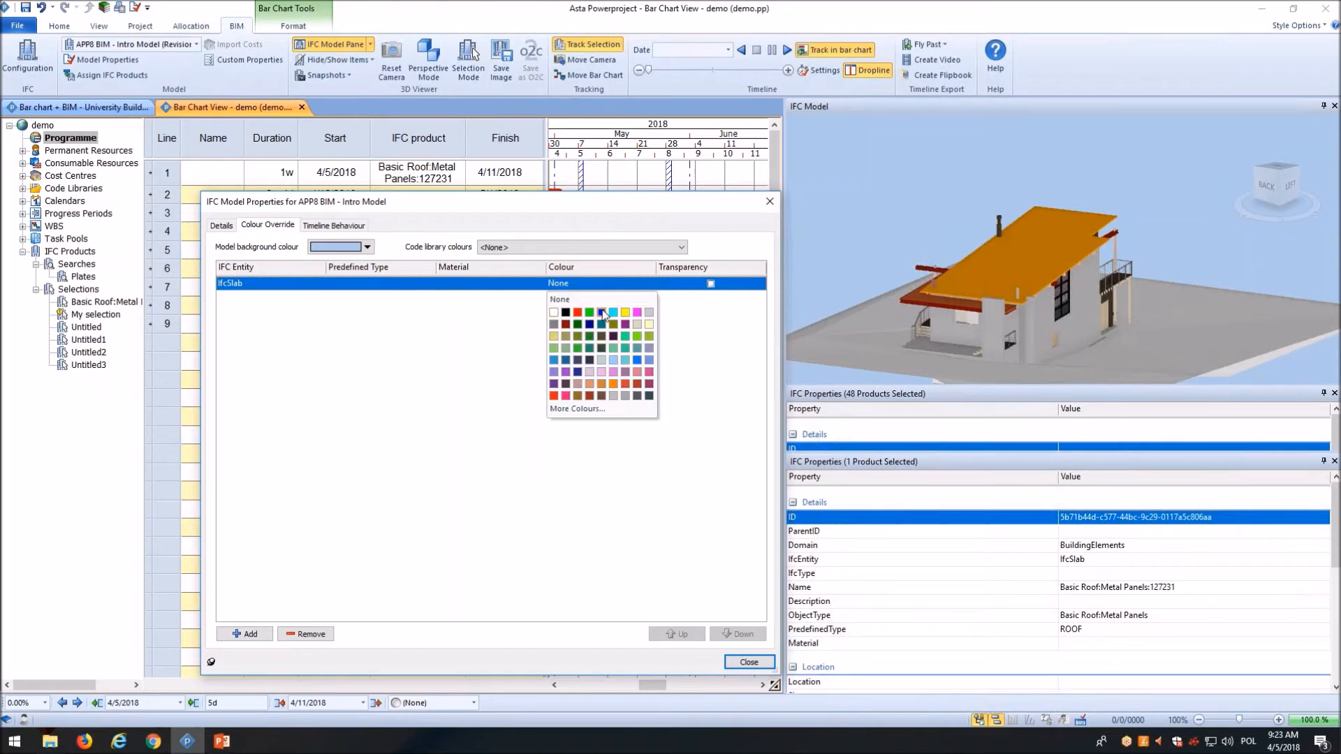
{"action": "left_click", "coordinate": [590, 313]}
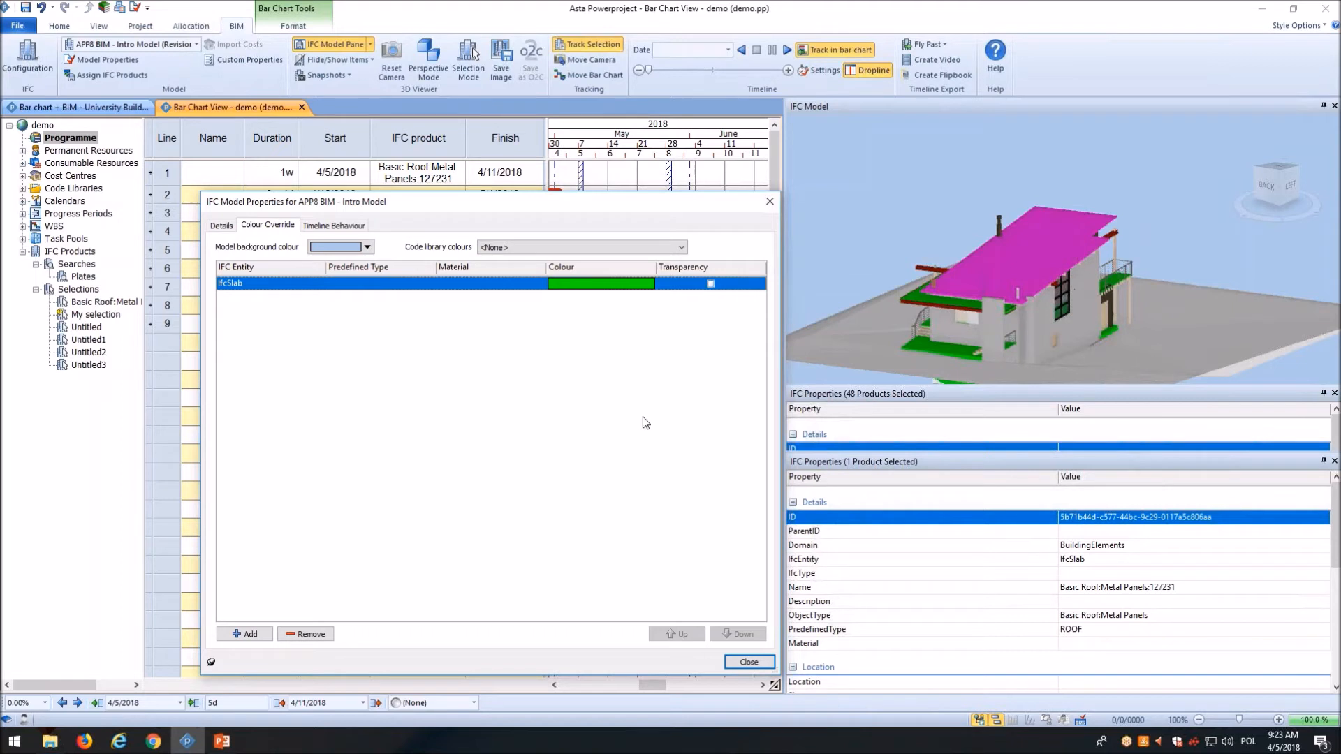
Step: Make the IfcSlab colour override transparent and inspect the structure beneath the roof from above
{"action": "left_click", "coordinate": [711, 284]}
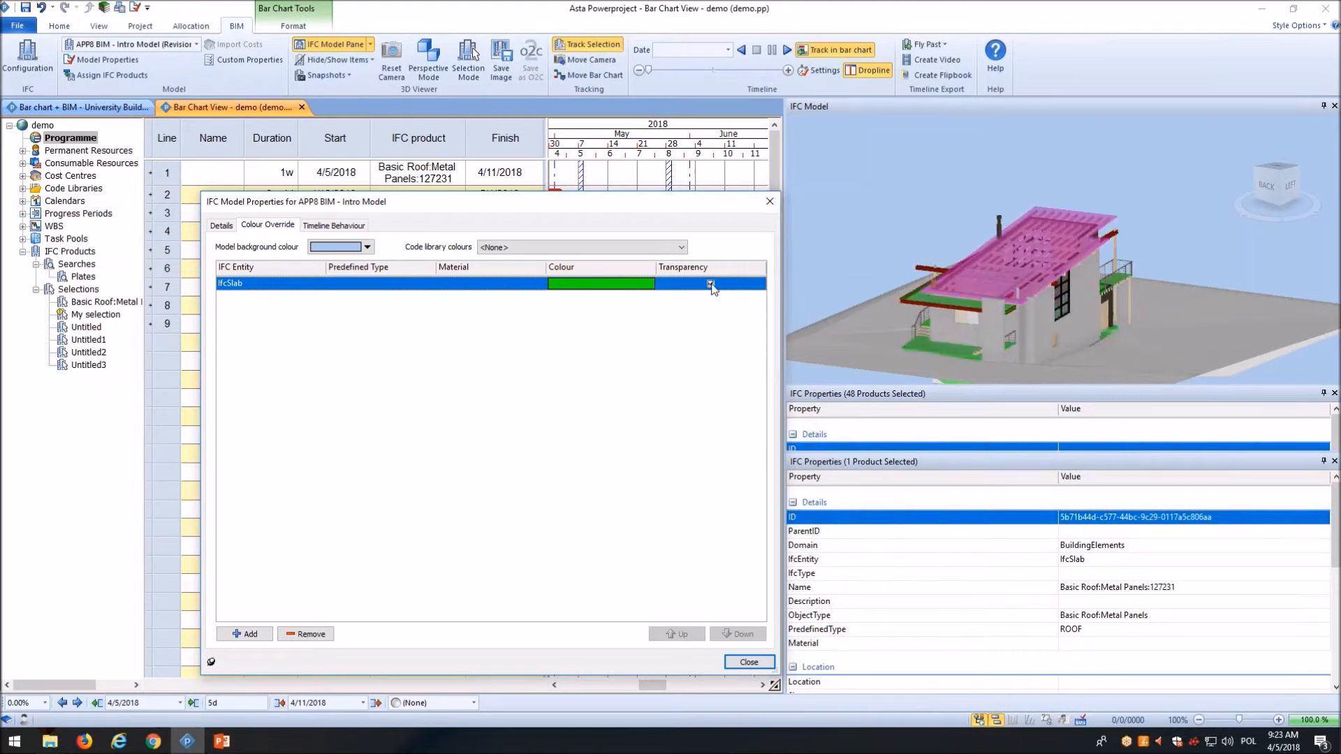
{"action": "left_click", "coordinate": [894, 236]}
{"action": "left_click_drag", "start_coordinate": [870, 225], "coordinate": [869, 177]}
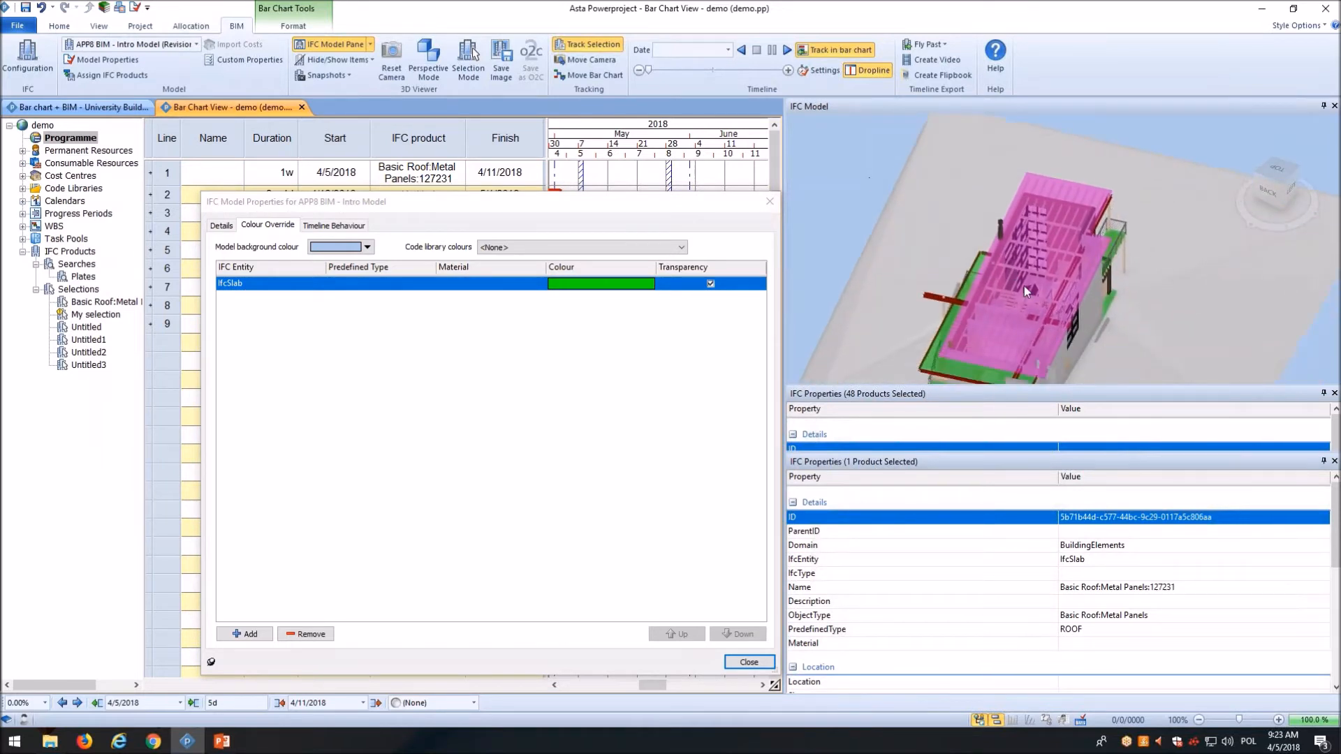
{"action": "mouse_move", "coordinate": [1192, 237]}
{"action": "left_mouse_down"}
{"action": "mouse_move", "coordinate": [1175, 224]}
{"action": "mouse_move", "coordinate": [1208, 279]}
{"action": "mouse_move", "coordinate": [1188, 240]}
{"action": "left_mouse_up"}
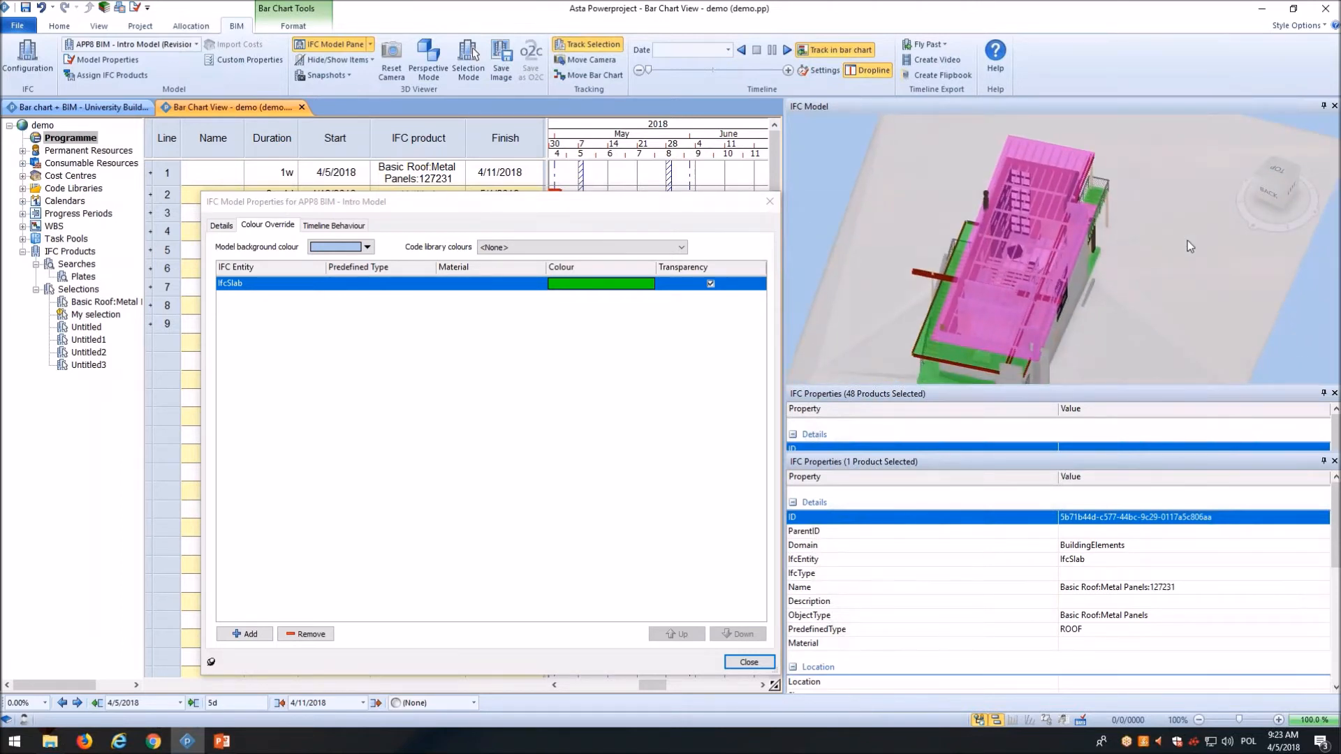
Step: Clear the roof selection, view the overridden slabs from the left side of the house, and finish the colour override settings
{"action": "left_click", "coordinate": [1293, 315]}
{"action": "left_click_drag", "start_coordinate": [1156, 271], "coordinate": [1156, 324]}
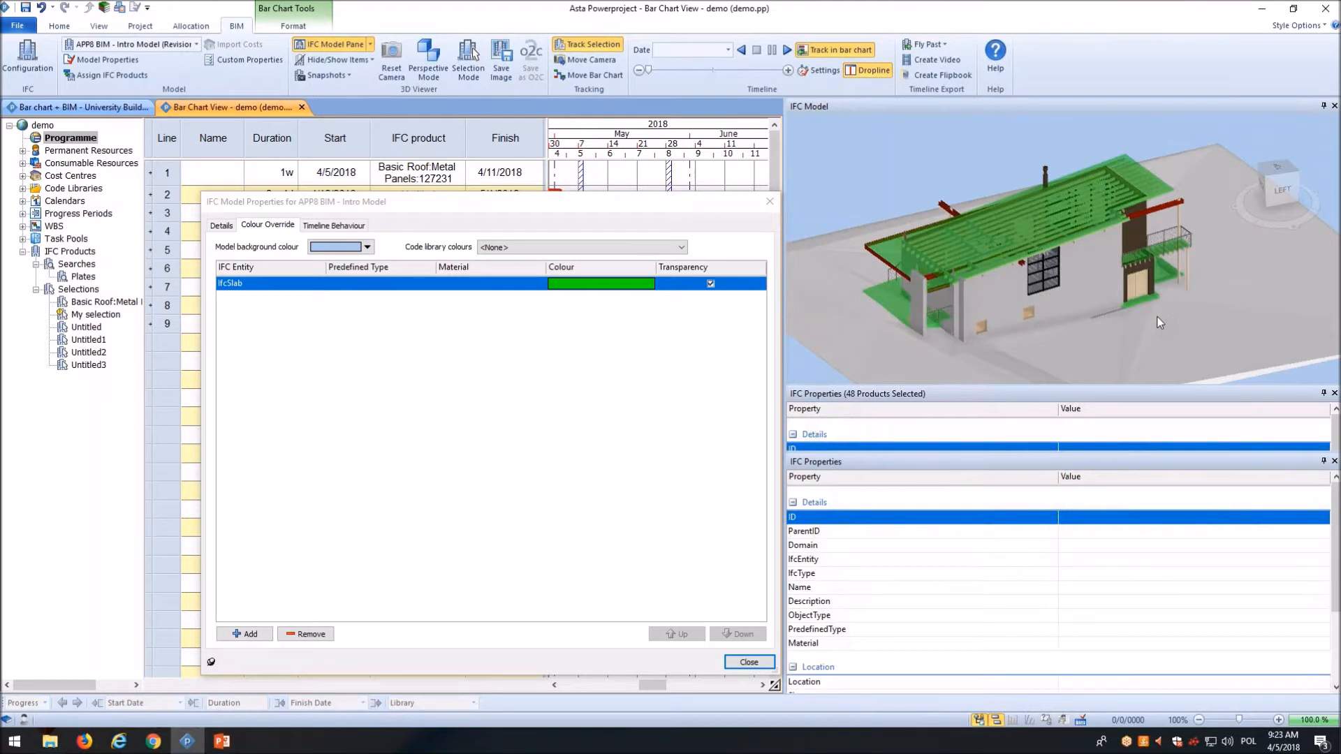
{"action": "left_click_drag", "start_coordinate": [1126, 329], "coordinate": [1154, 335]}
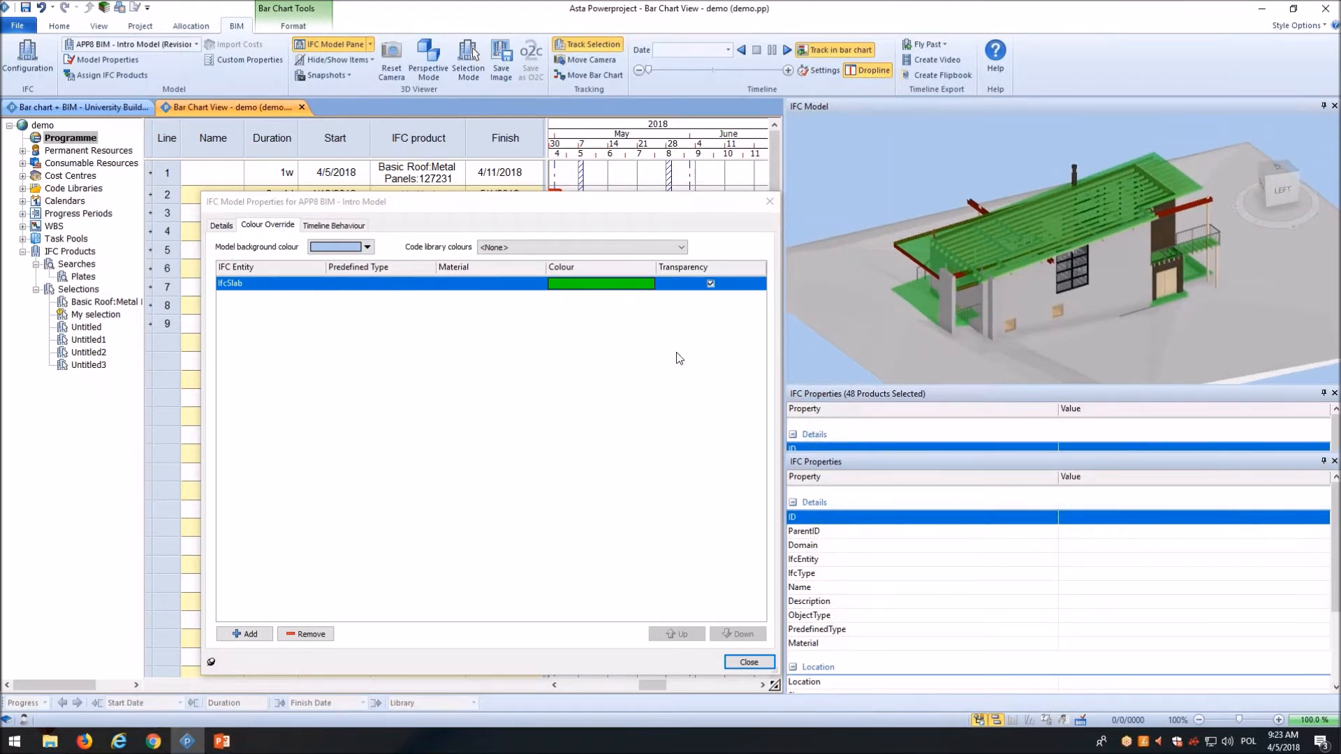
{"action": "left_click", "coordinate": [769, 204]}
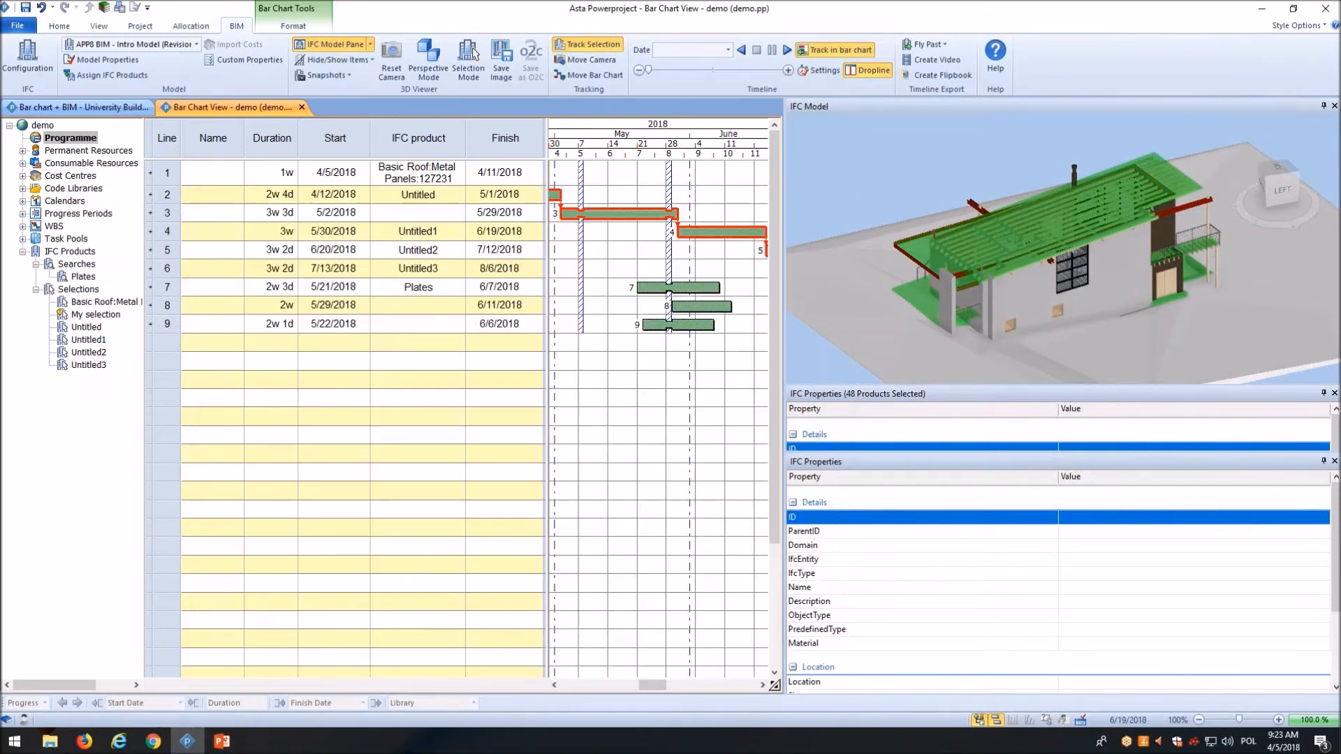
Step: Switch the house model to Unassigned Product Mode to display only products not linked to tasks
{"action": "middle_click_drag", "start_coordinate": [873, 158], "coordinate": [871, 176]}
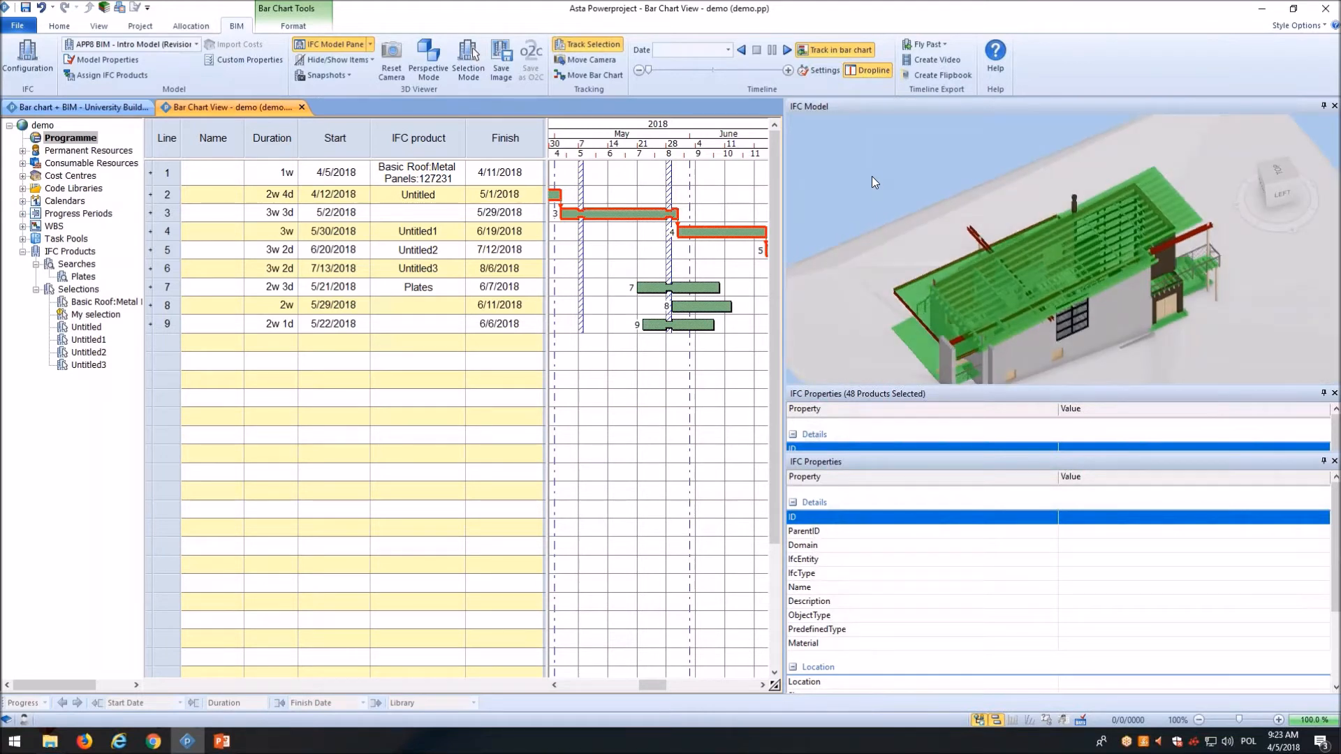
{"action": "middle_click_drag", "start_coordinate": [894, 176], "coordinate": [881, 166]}
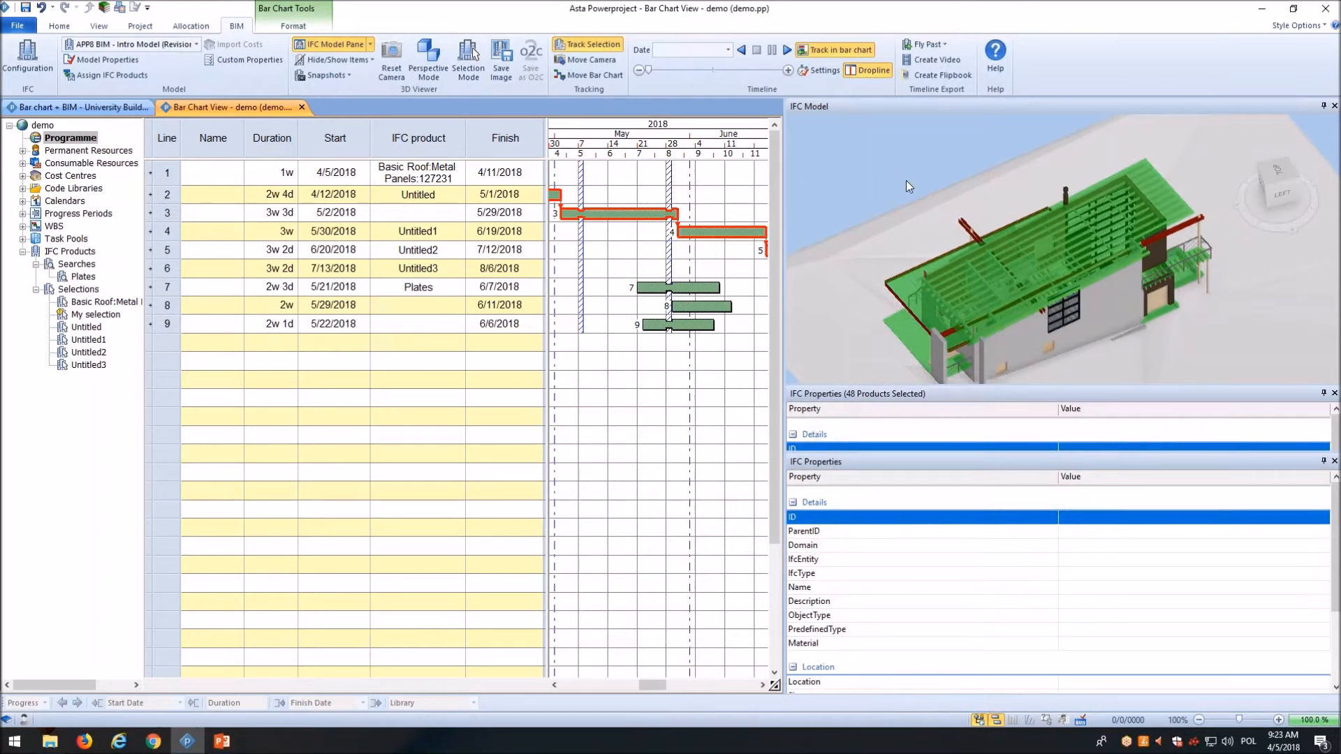
{"action": "middle_click_drag", "start_coordinate": [887, 183], "coordinate": [875, 161]}
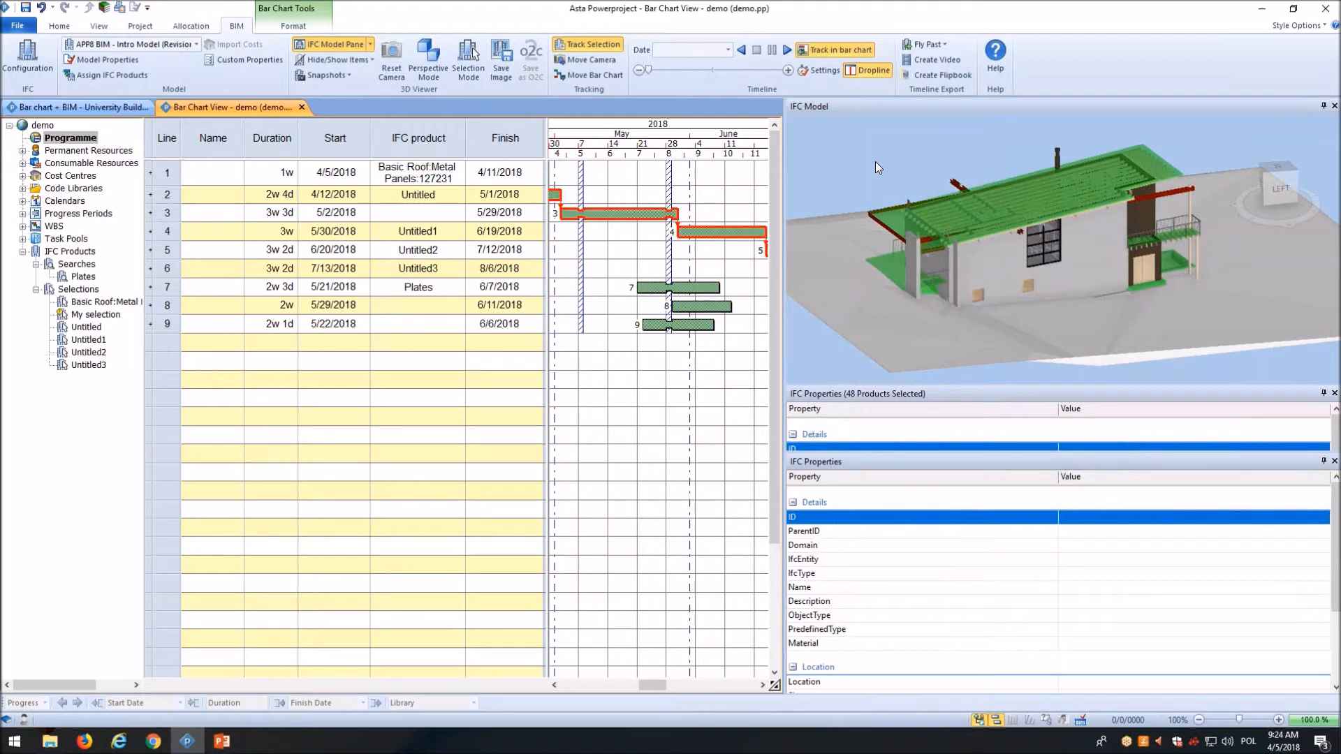
{"action": "left_click_drag", "start_coordinate": [865, 150], "coordinate": [869, 159]}
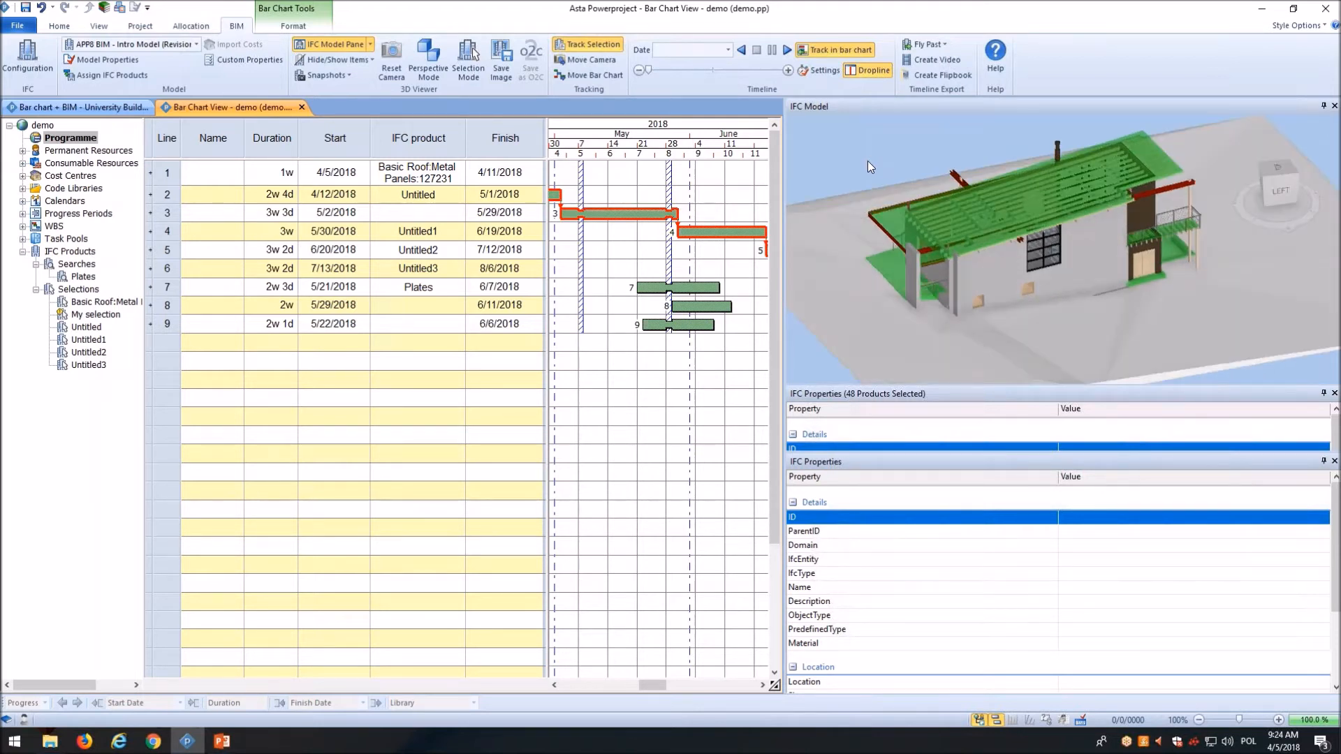
{"action": "left_click", "coordinate": [372, 60]}
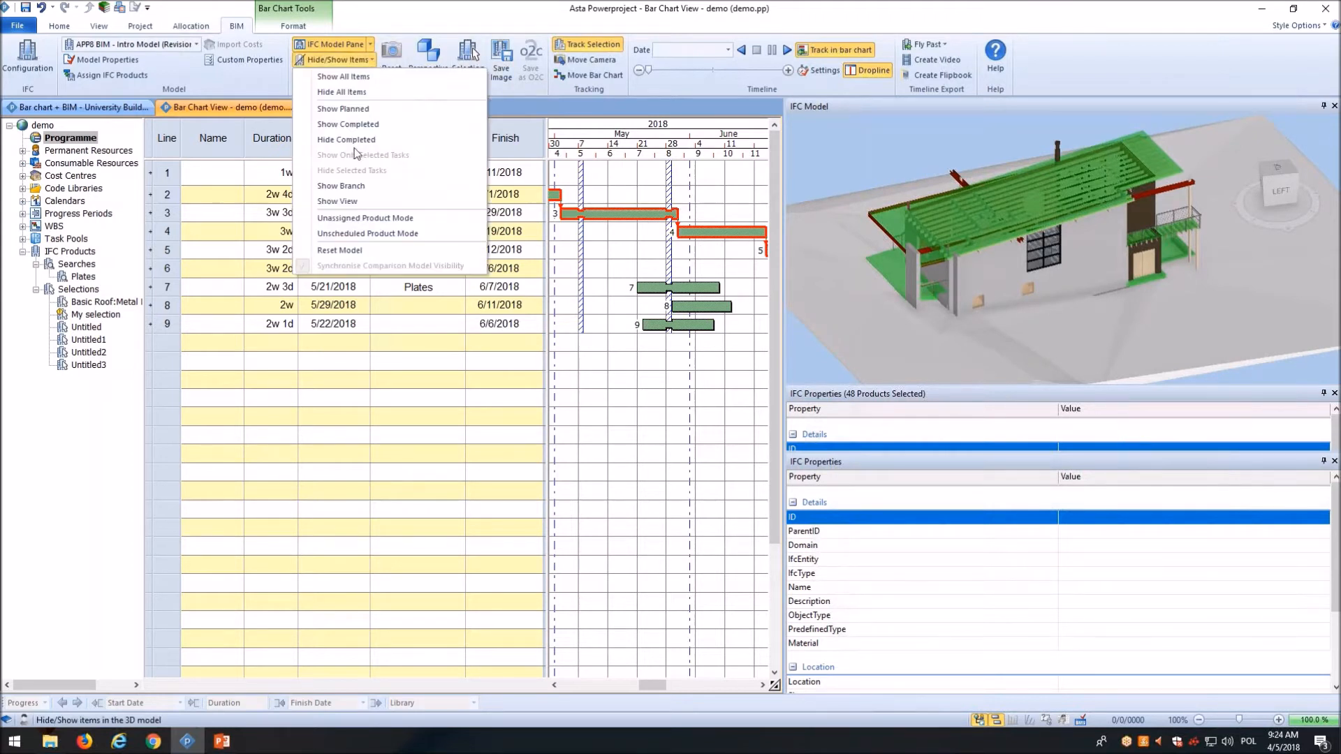
{"action": "left_click", "coordinate": [423, 219]}
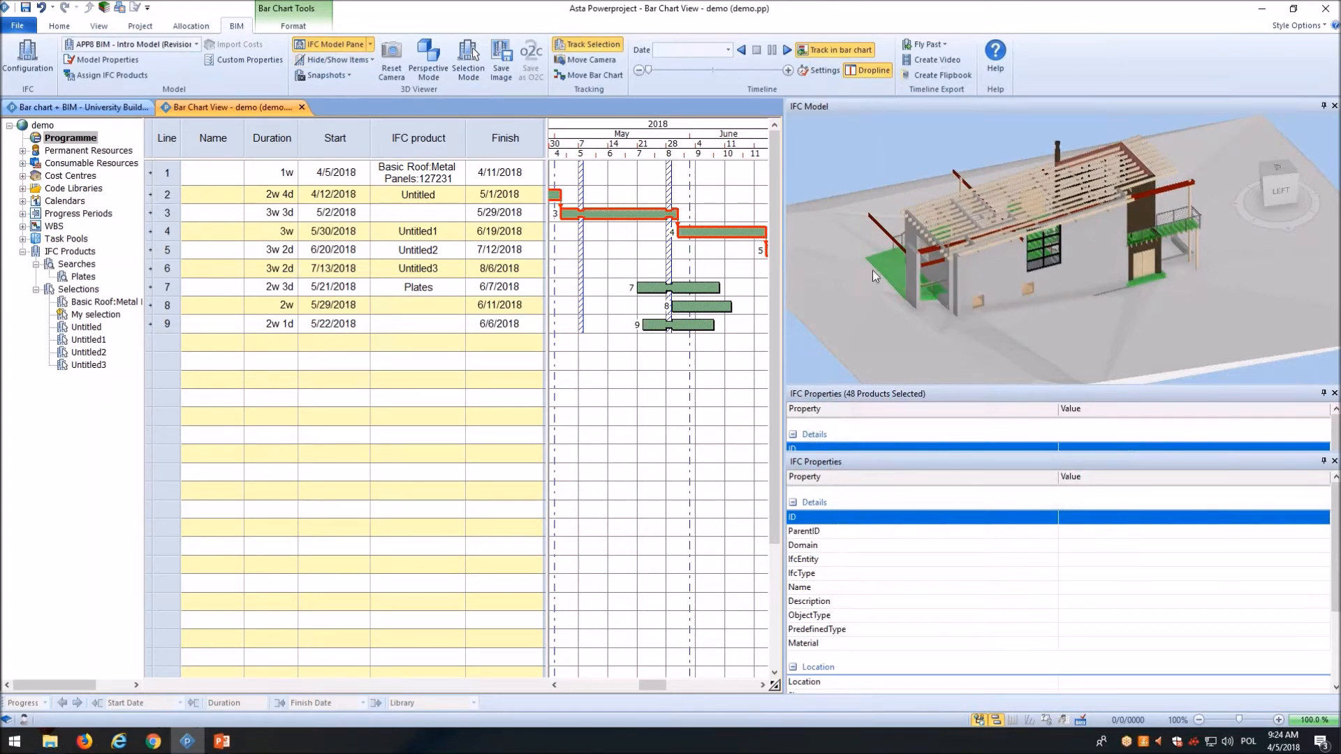
Step: Assign the long Generic - 200 side wall to the line 8 task and inspect the remaining unassigned products up close
{"action": "left_click", "coordinate": [995, 270]}
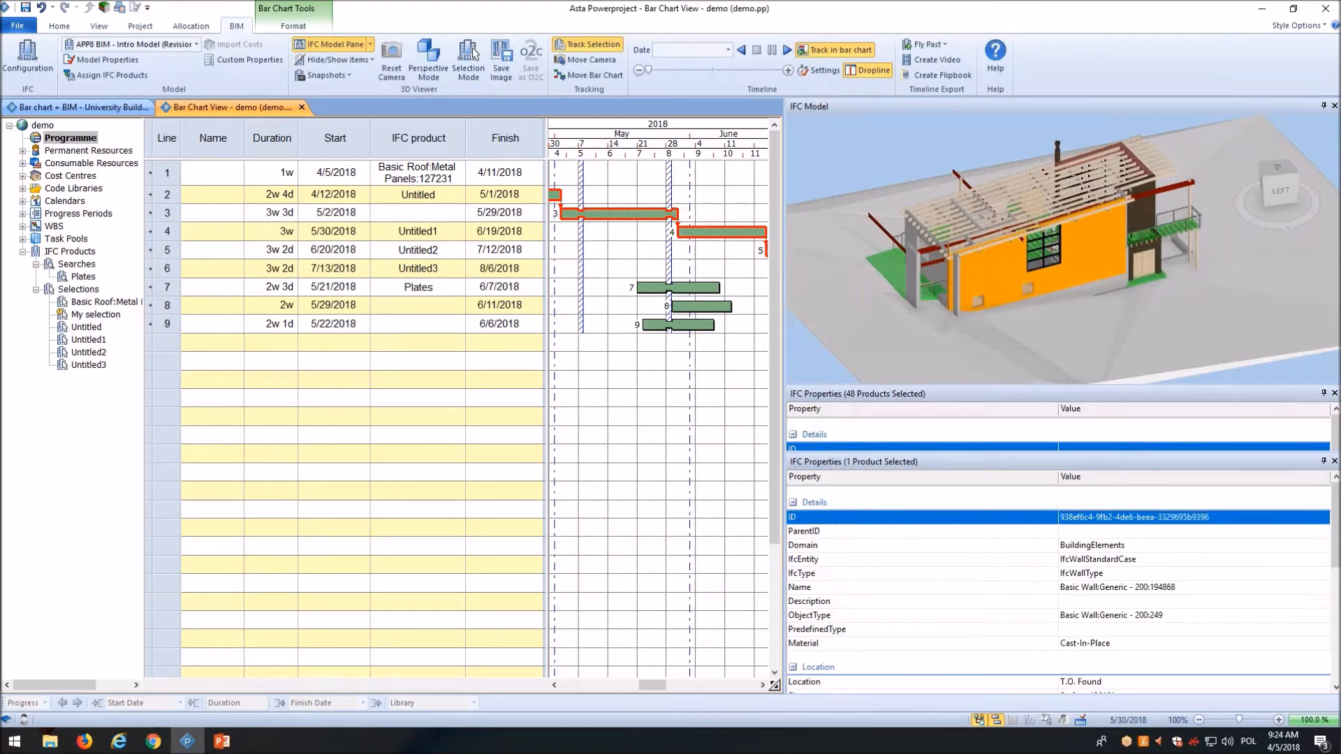
{"action": "left_click_drag", "start_coordinate": [687, 312], "coordinate": [689, 313]}
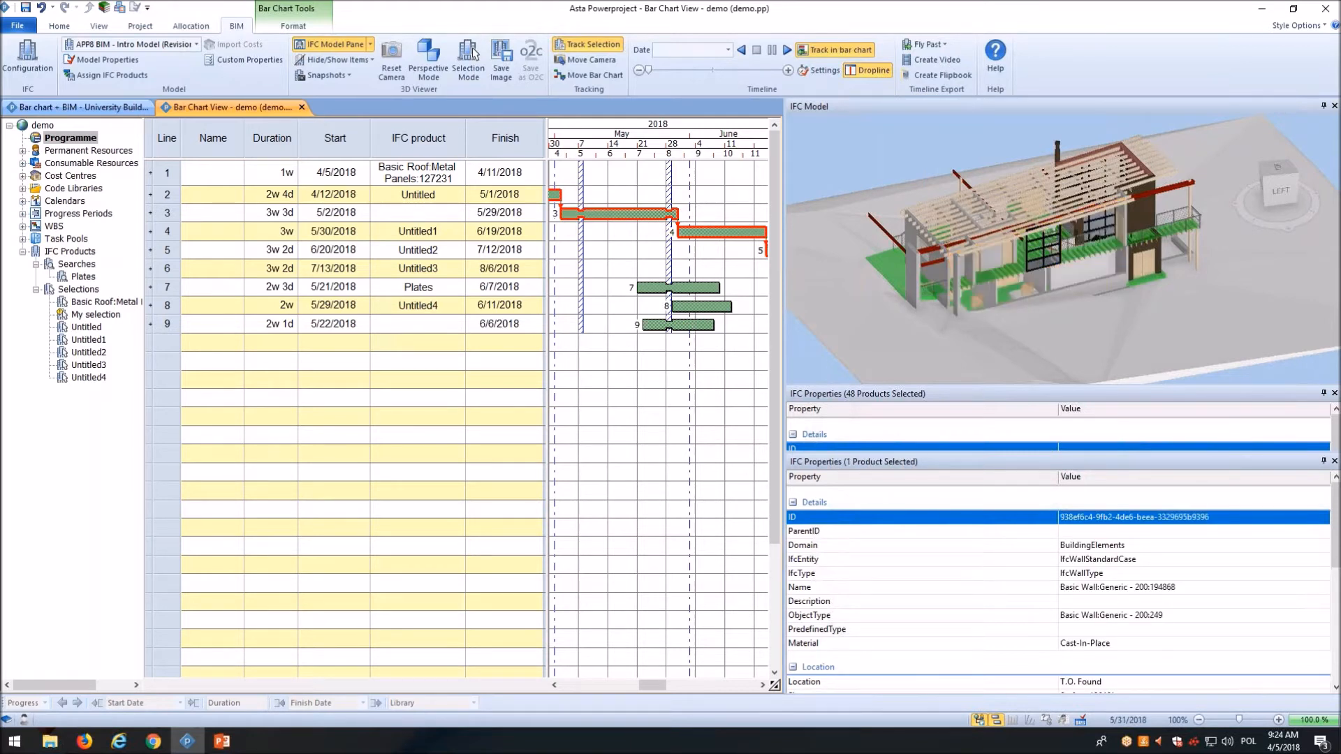
{"action": "middle_click_drag", "start_coordinate": [1180, 304], "coordinate": [1167, 304]}
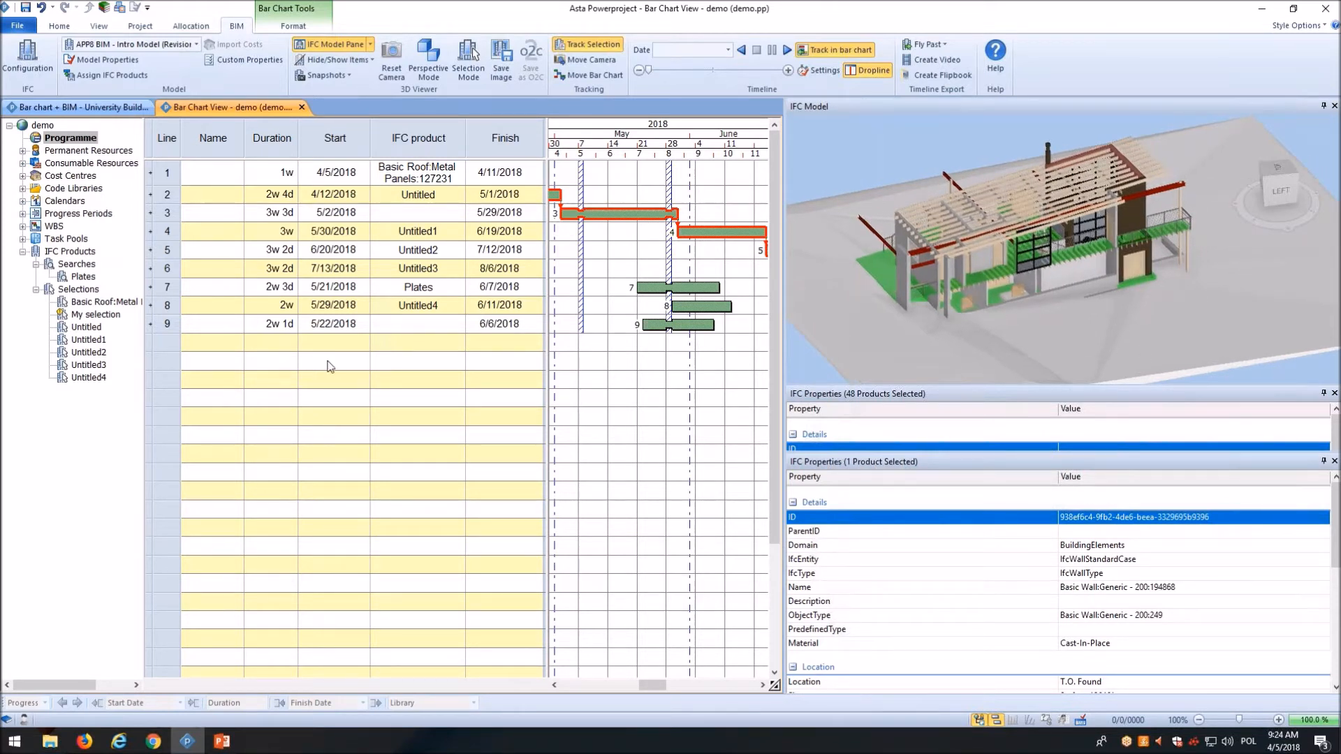
{"action": "scroll", "coordinate": [1050, 270], "scroll_direction": "up", "scroll_amount": 5}
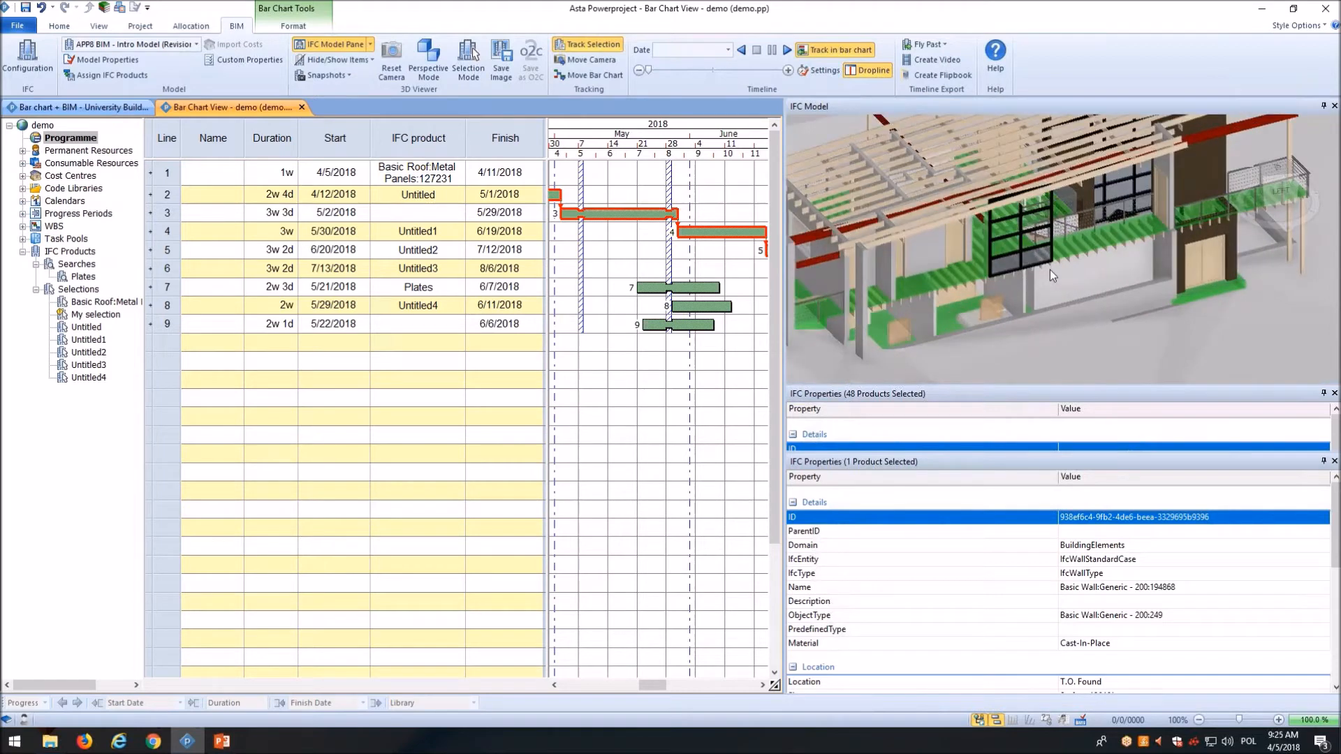
{"action": "scroll", "coordinate": [1198, 351], "scroll_direction": "up", "scroll_amount": 3}
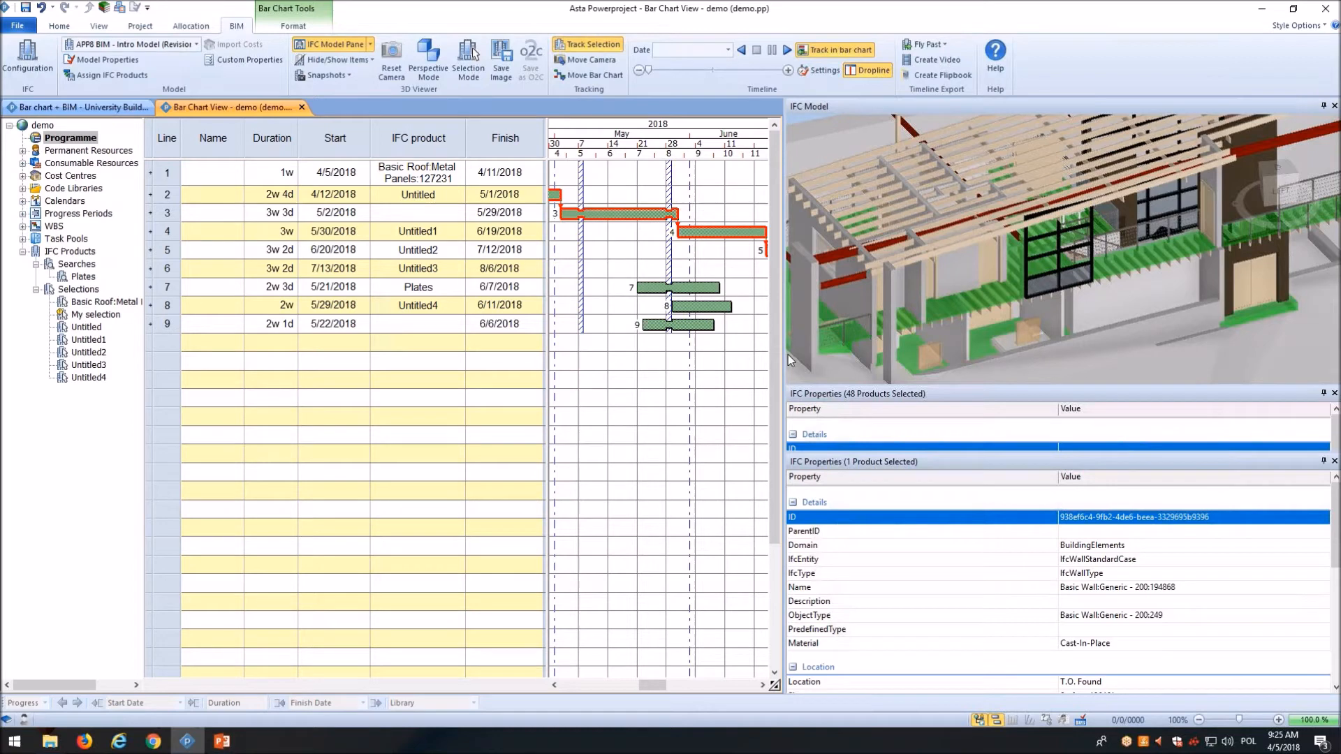
{"action": "left_click_drag", "start_coordinate": [784, 355], "coordinate": [791, 351]}
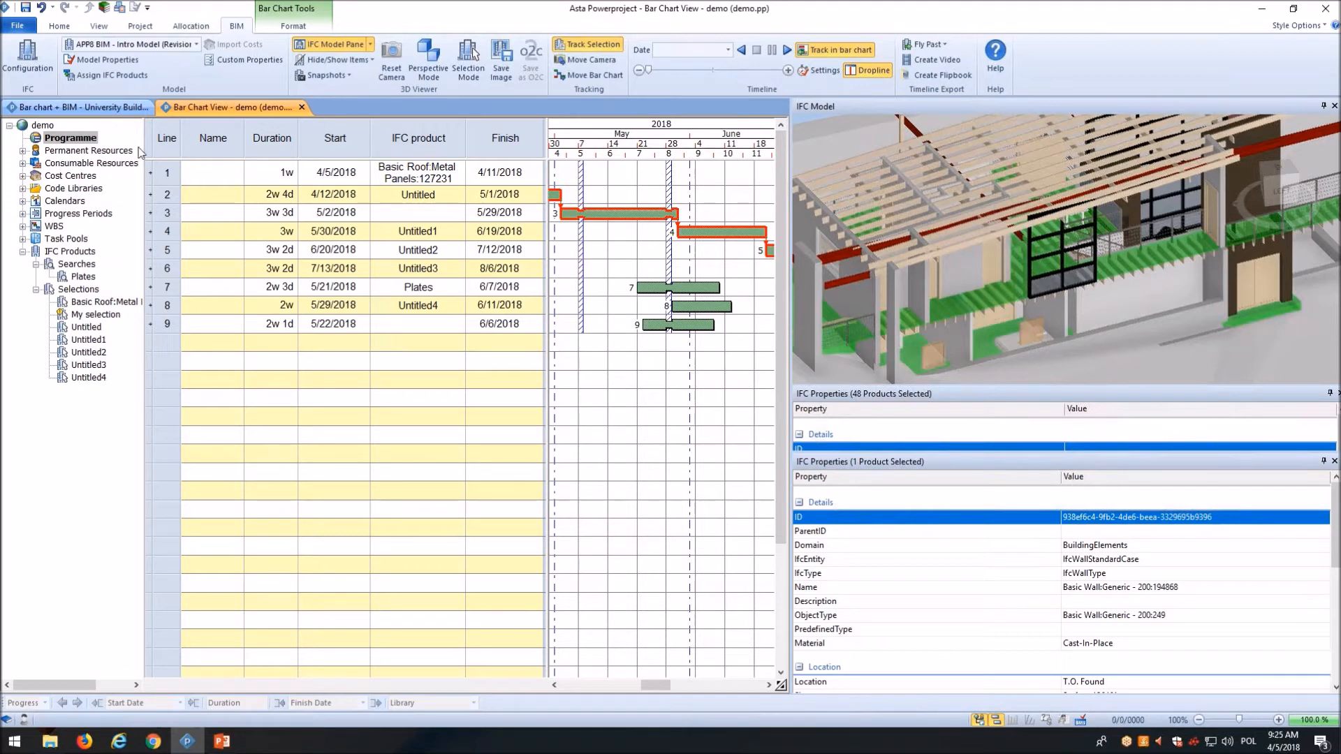
Step: Switch to the University Build project and load its Combined Model in the 3D viewer
{"action": "left_click", "coordinate": [91, 106]}
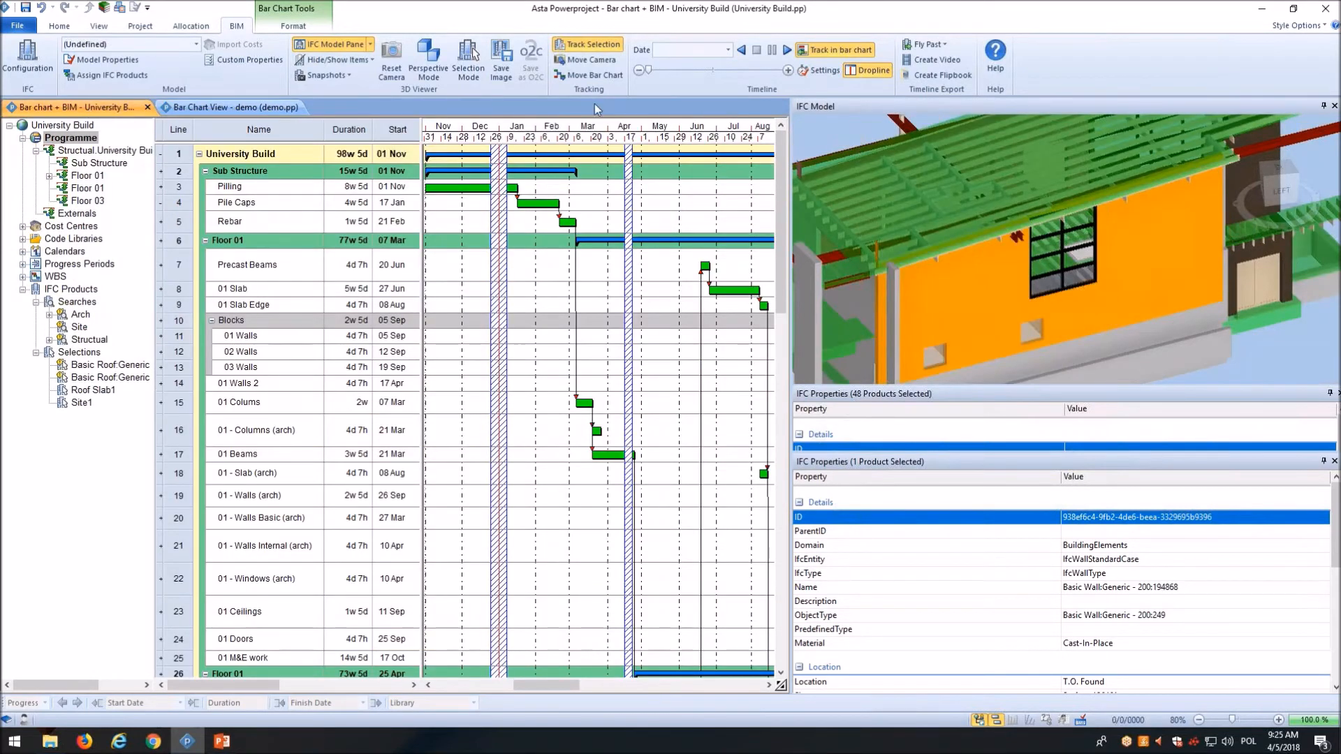
{"action": "left_click", "coordinate": [195, 44]}
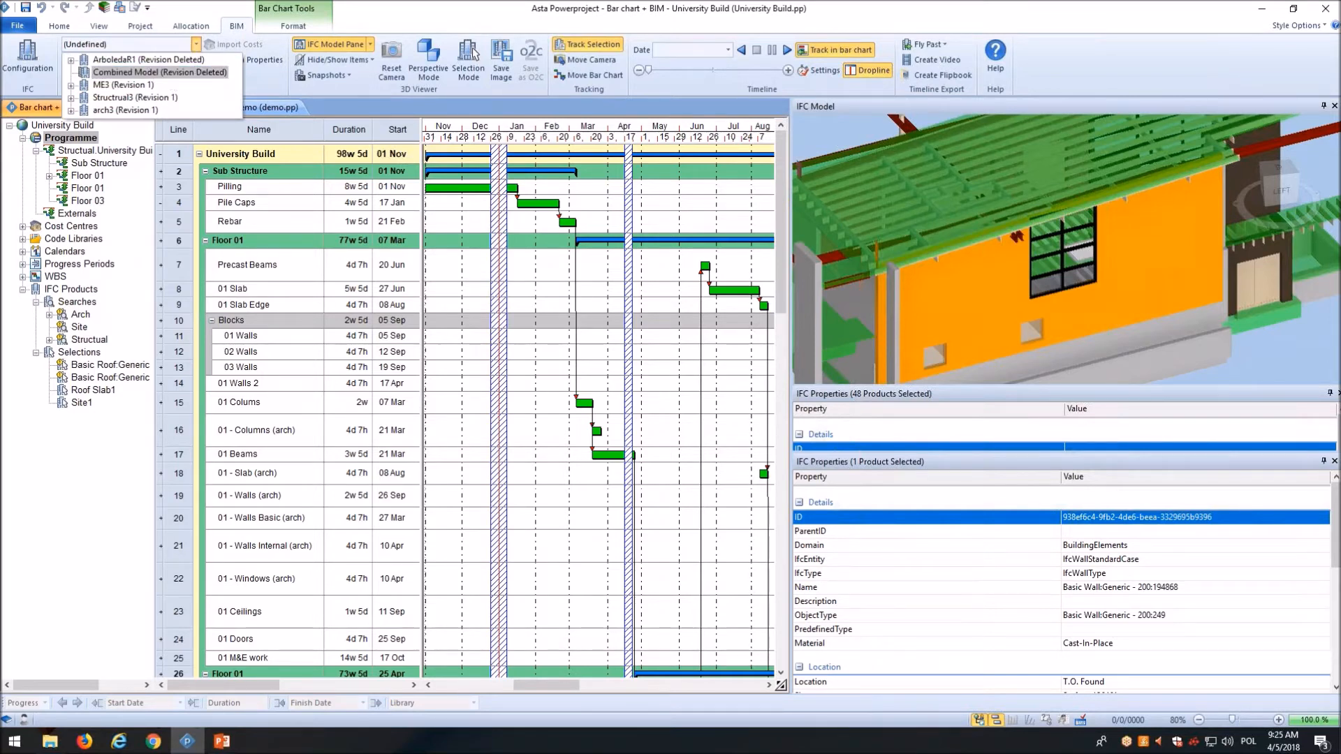
{"action": "left_click", "coordinate": [160, 72]}
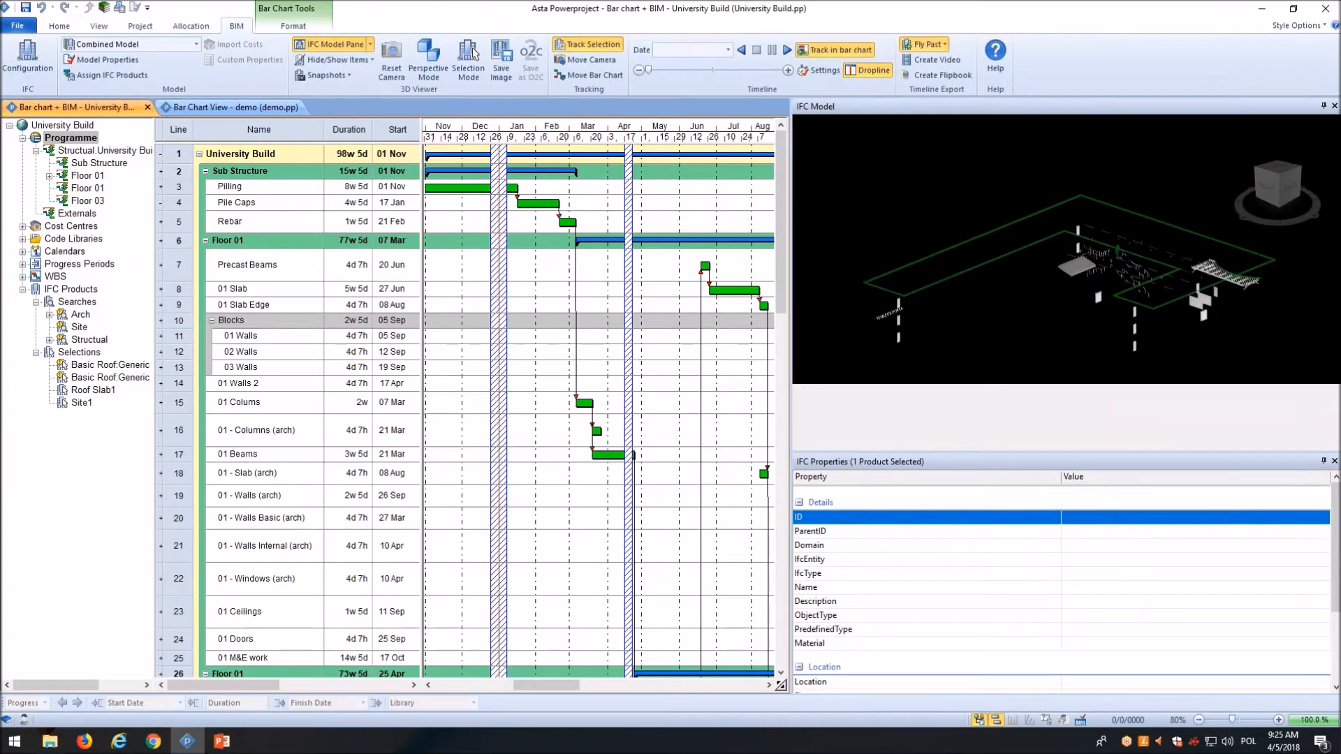
Step: Display the IFC categories of the Combined Model beside the bar chart
{"action": "left_click", "coordinate": [370, 44]}
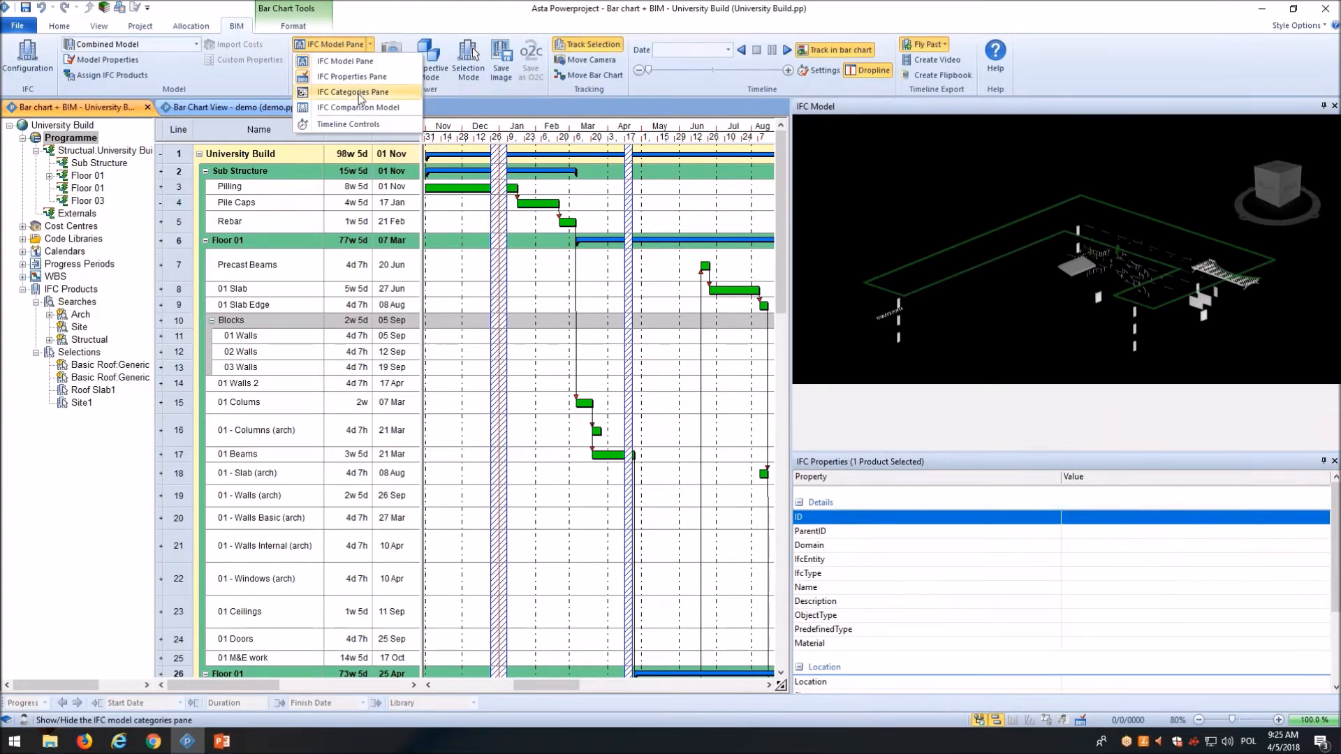
{"action": "left_click", "coordinate": [349, 91]}
{"action": "left_click", "coordinate": [544, 121]}
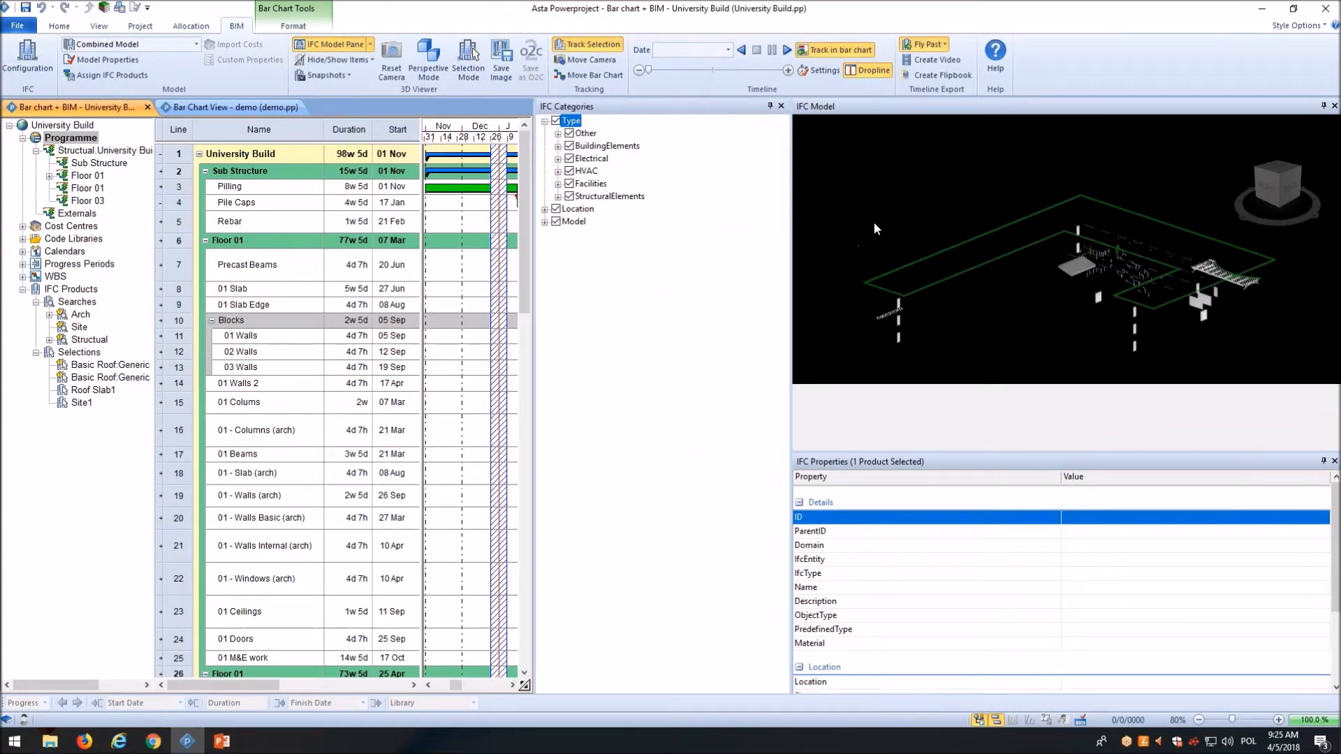
Step: Show all items in the Combined Model and view the university building from its outer side
{"action": "right_click", "coordinate": [873, 221]}
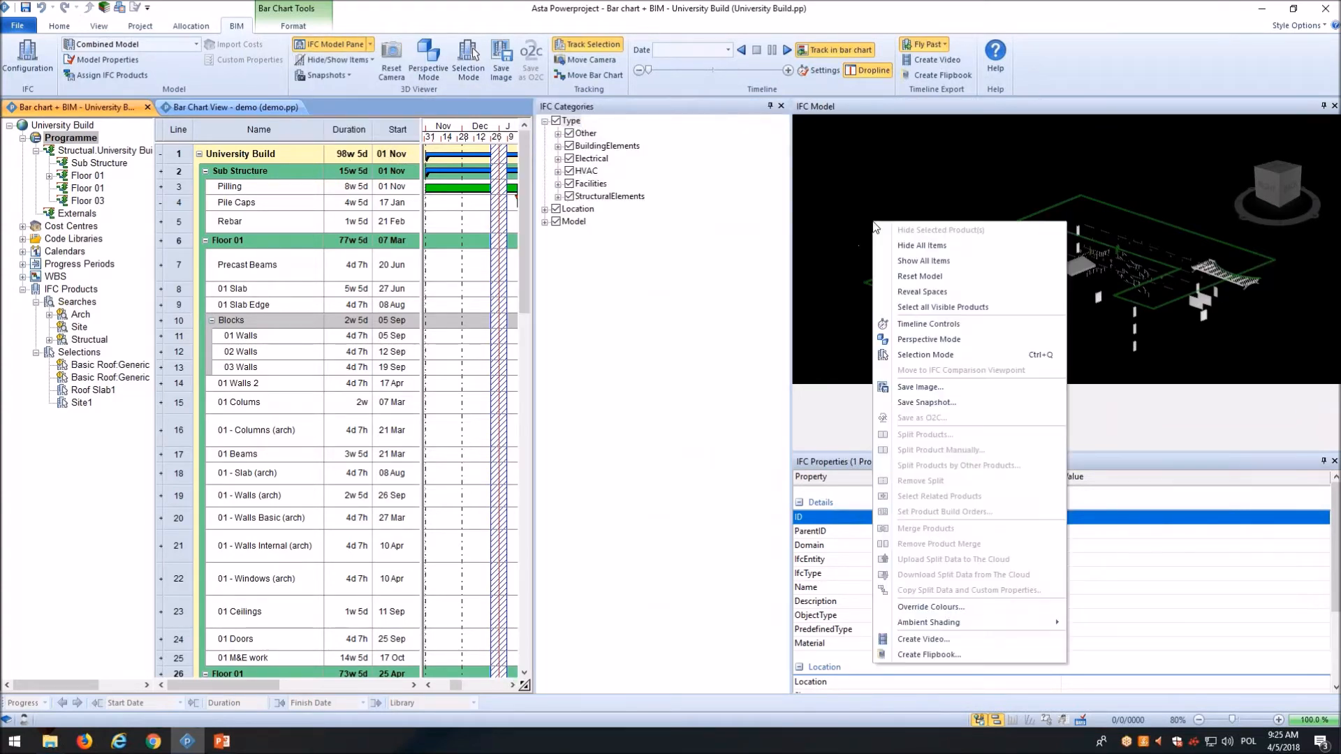
{"action": "left_click", "coordinate": [944, 261]}
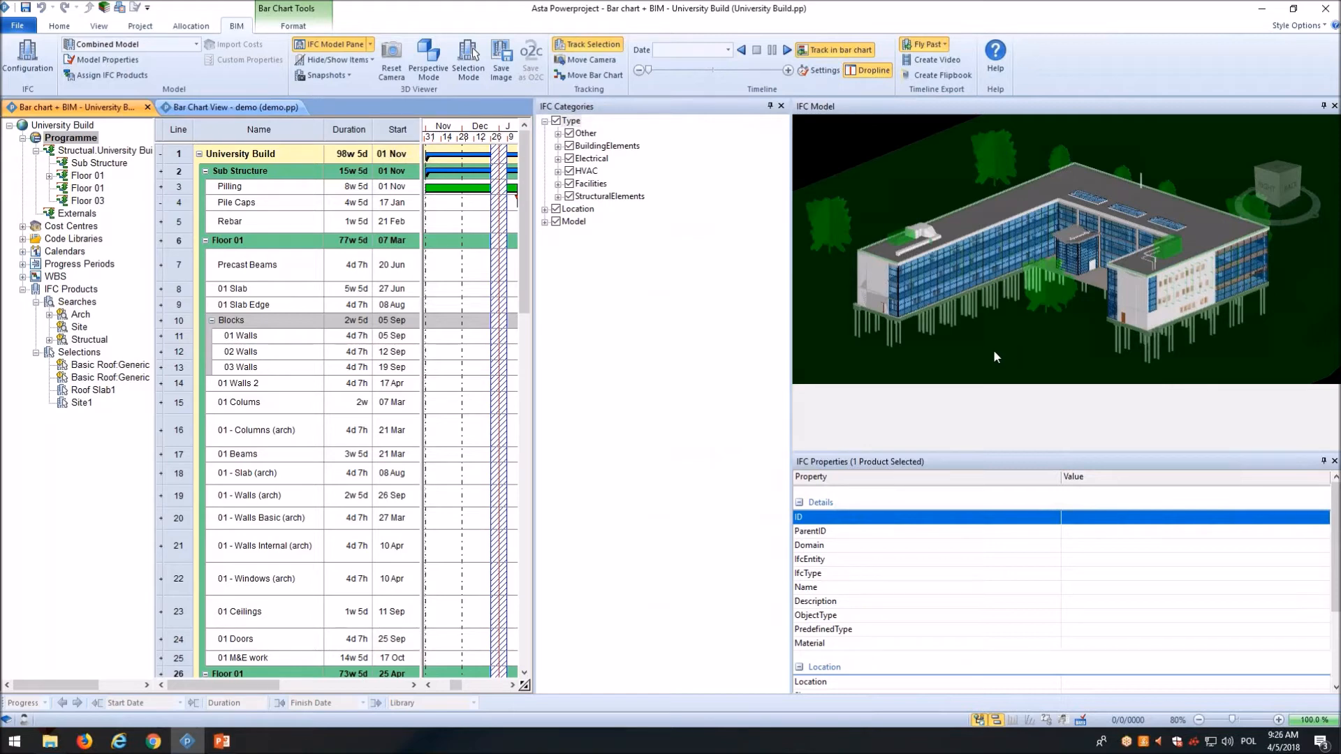
{"action": "left_click_drag", "start_coordinate": [991, 349], "coordinate": [1225, 255]}
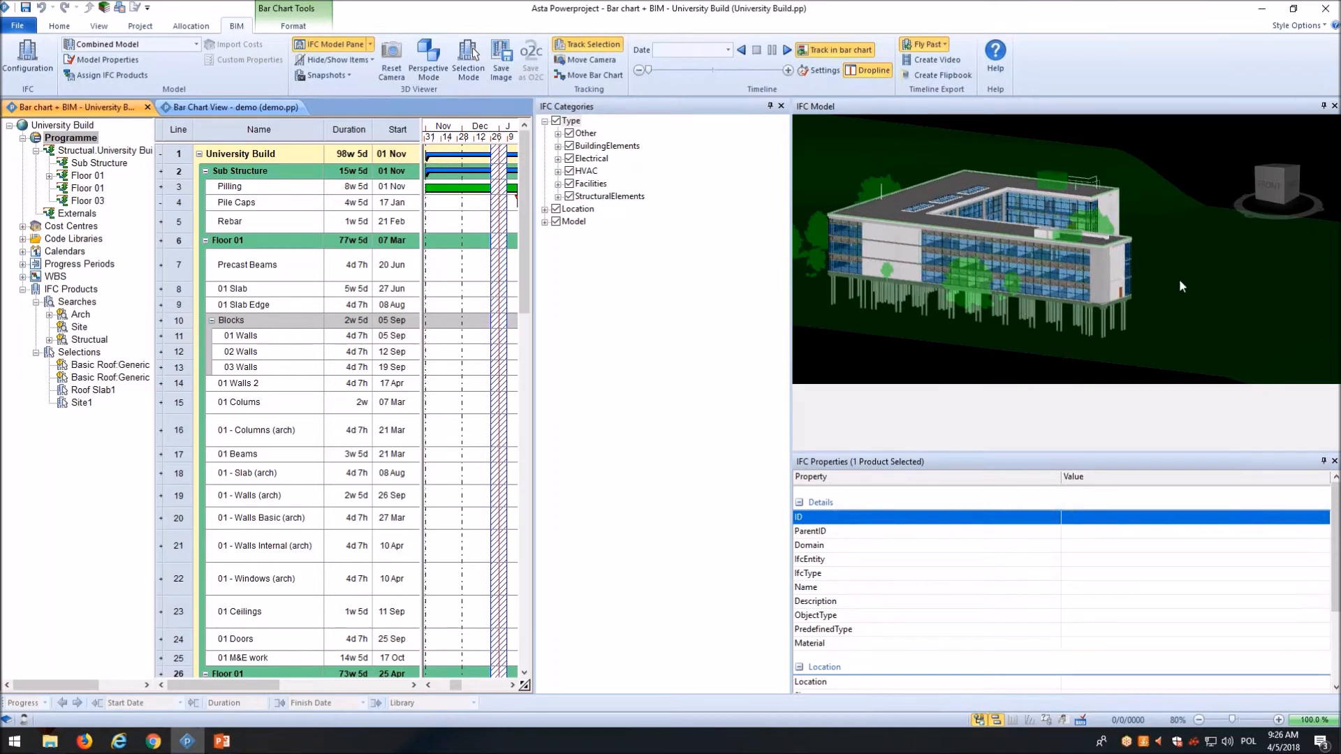
{"action": "left_click_drag", "start_coordinate": [1177, 274], "coordinate": [1255, 285]}
{"action": "left_click_drag", "start_coordinate": [883, 342], "coordinate": [945, 183]}
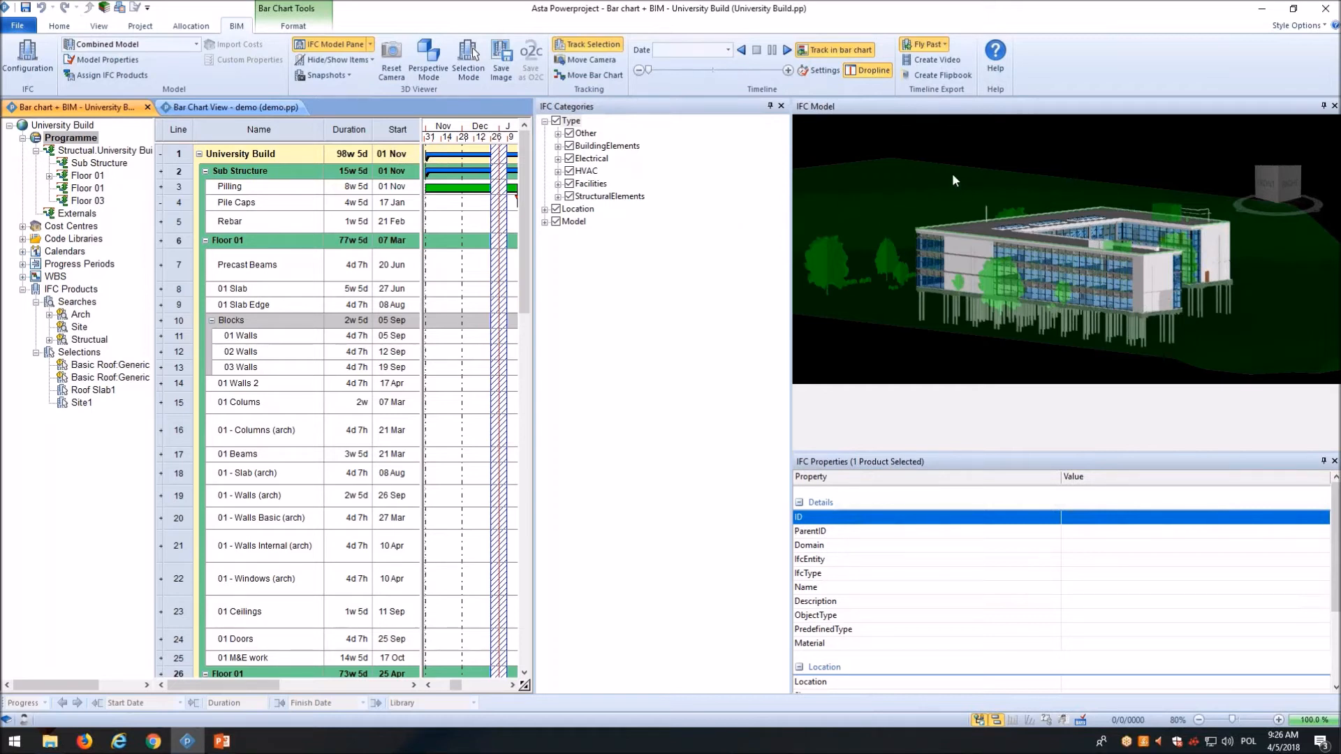
Step: Display the IFC comparison model as a large floating view over the bar chart, beside the main 3D model
{"action": "left_click", "coordinate": [371, 45]}
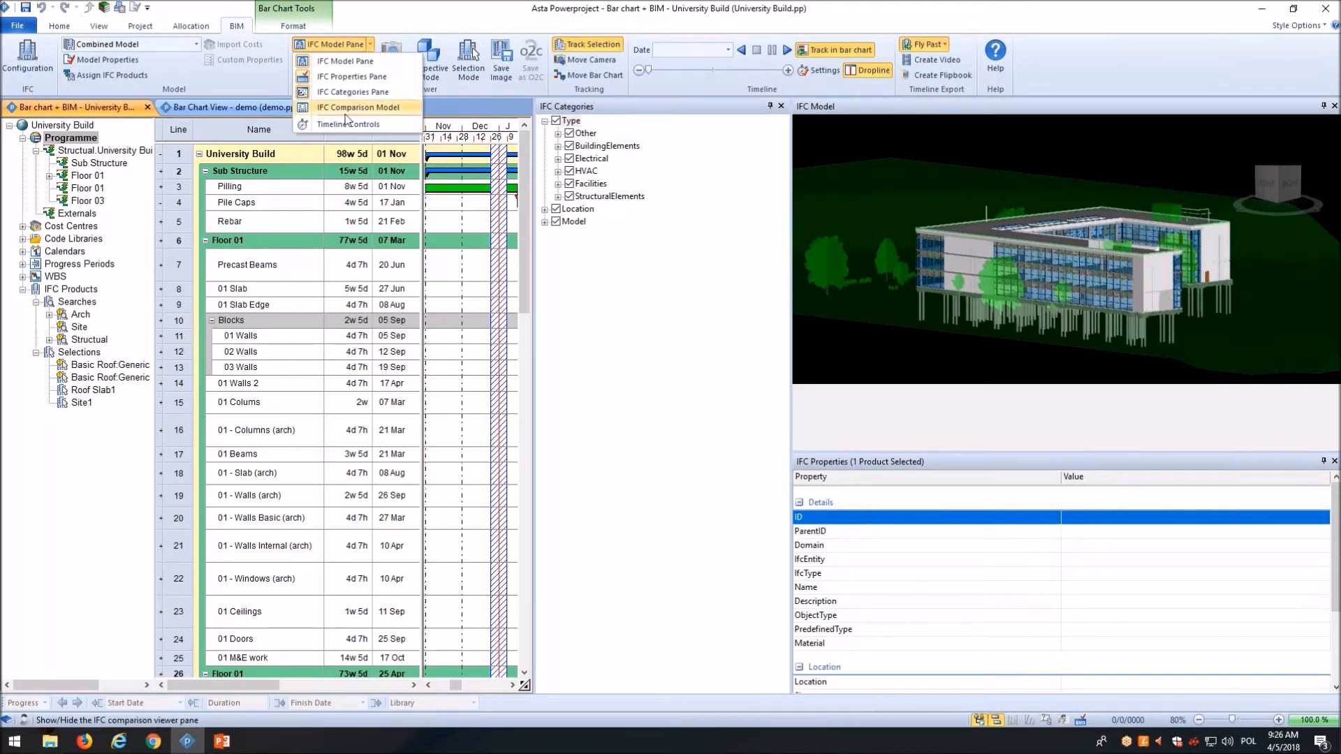
{"action": "left_click", "coordinate": [398, 108]}
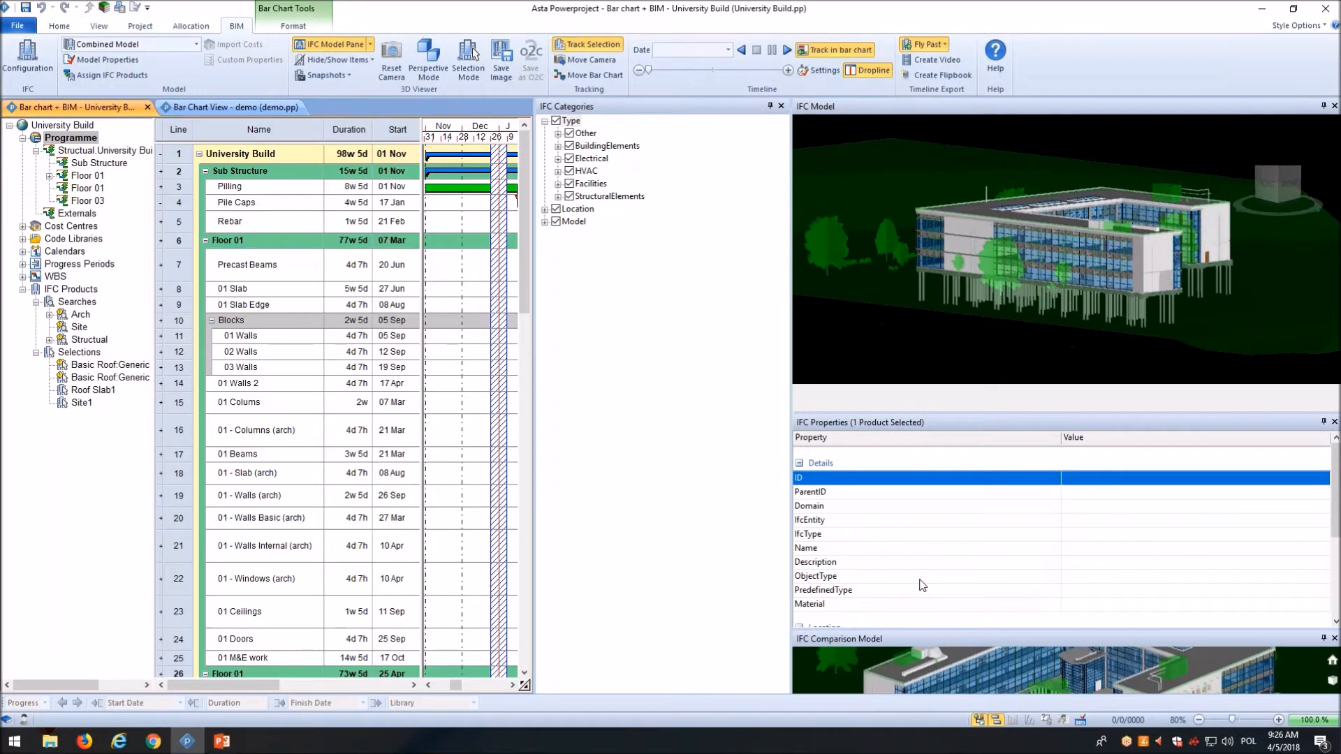
{"action": "left_click_drag", "start_coordinate": [953, 639], "coordinate": [359, 168]}
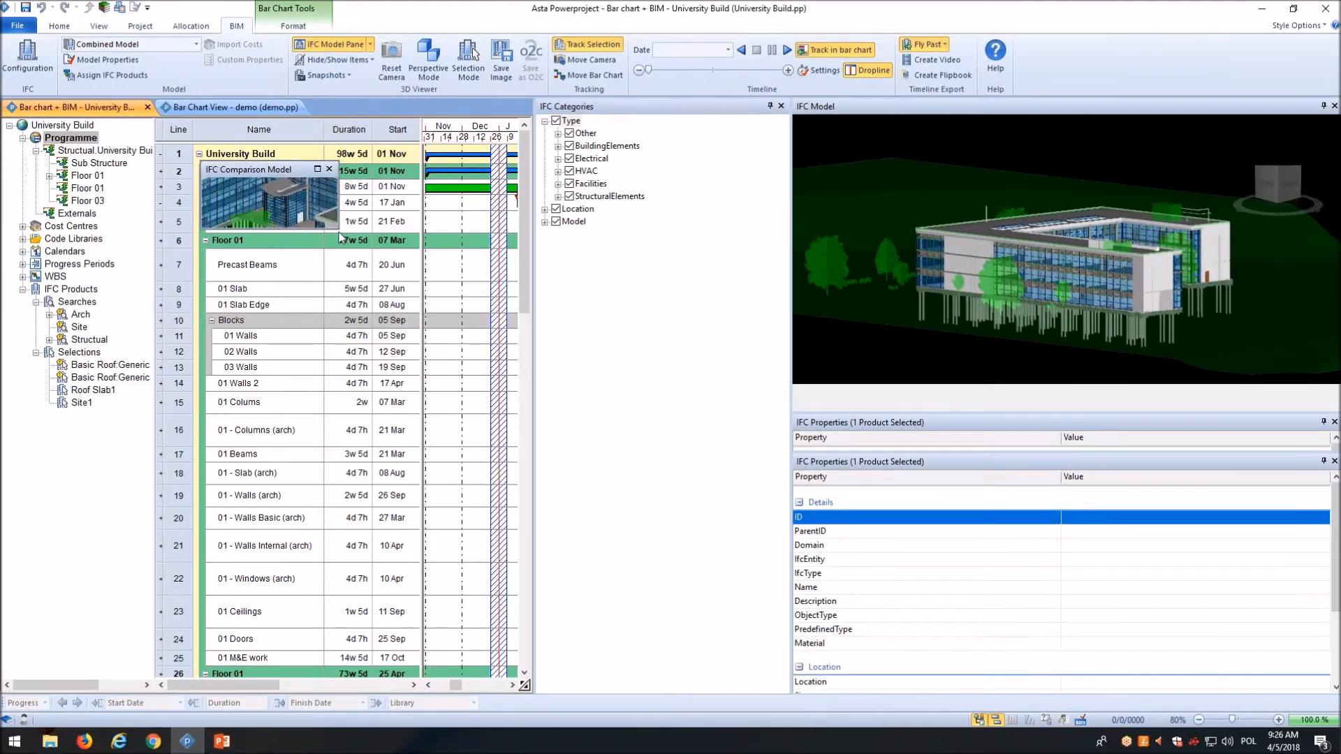
{"action": "left_click_drag", "start_coordinate": [341, 232], "coordinate": [771, 643]}
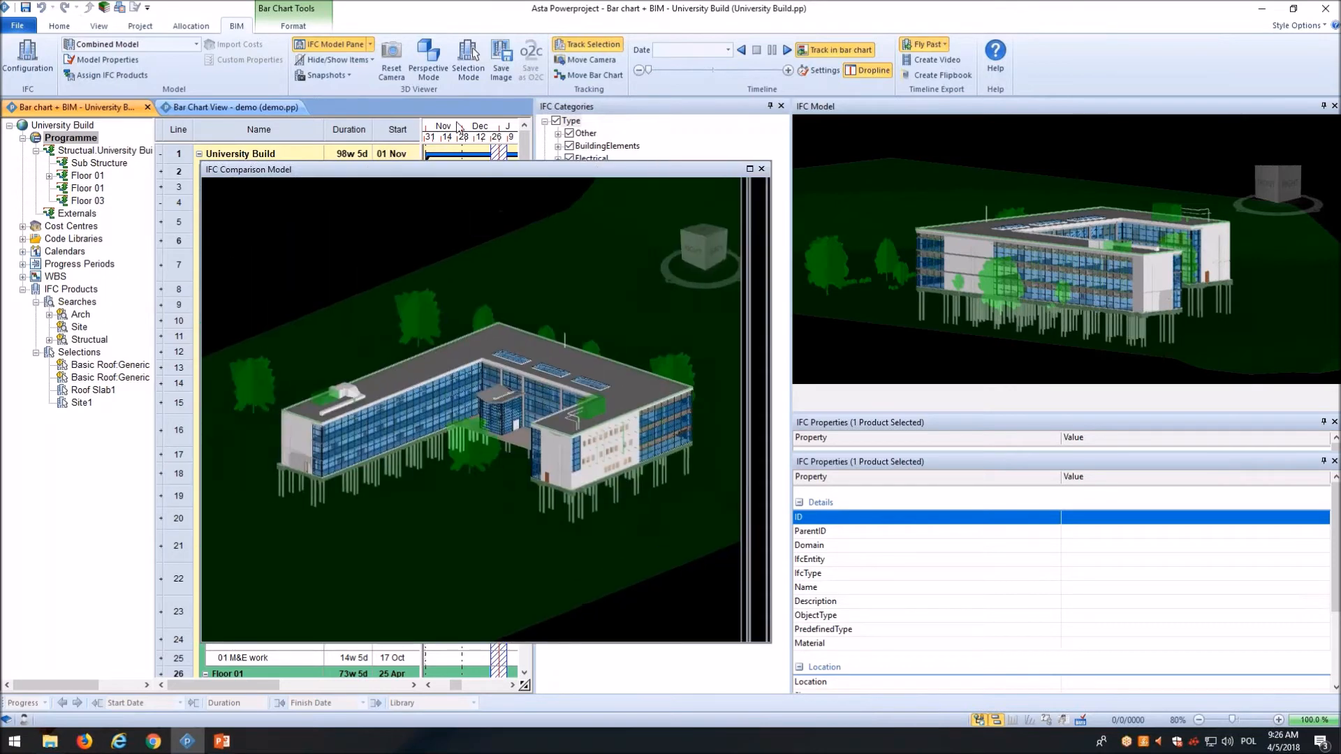
{"action": "left_click_drag", "start_coordinate": [487, 169], "coordinate": [633, 201]}
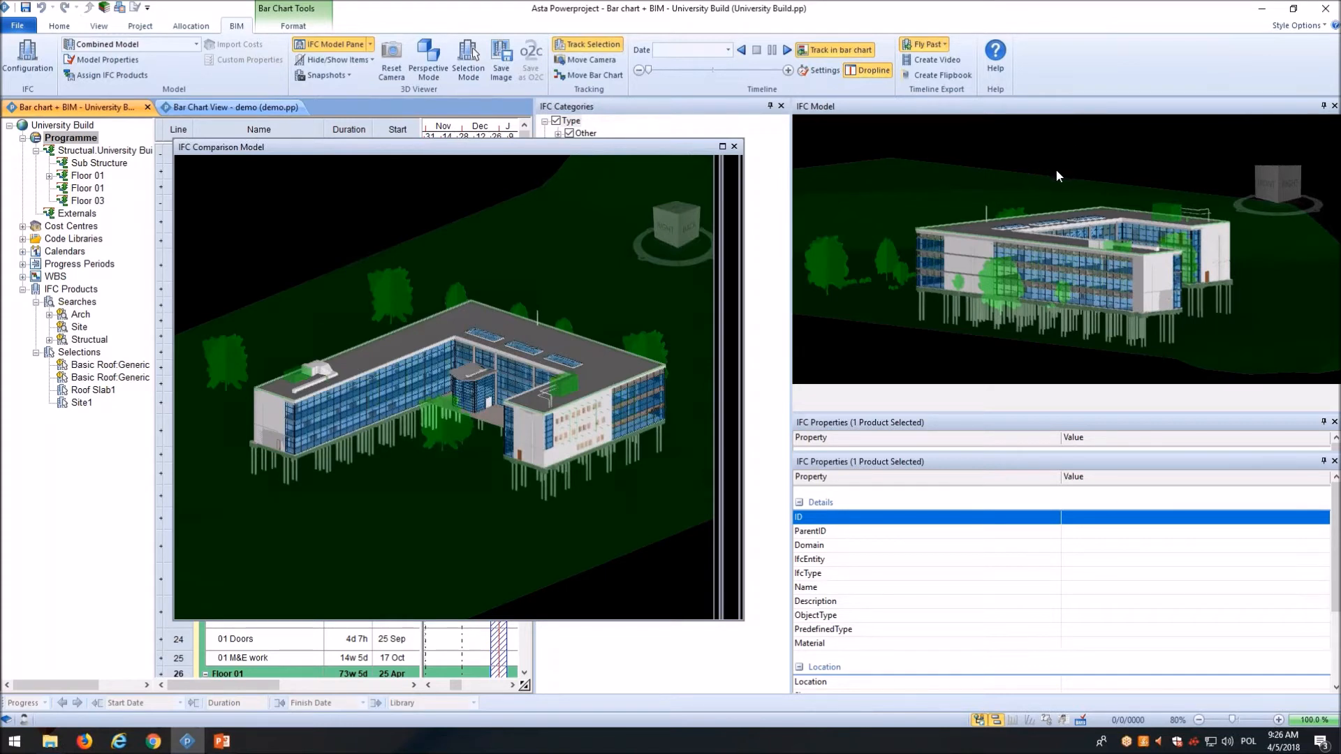
Step: Play the construction timeline in the main and comparison models, and stop the playback at its end
{"action": "left_click_drag", "start_coordinate": [1056, 170], "coordinate": [1066, 176]}
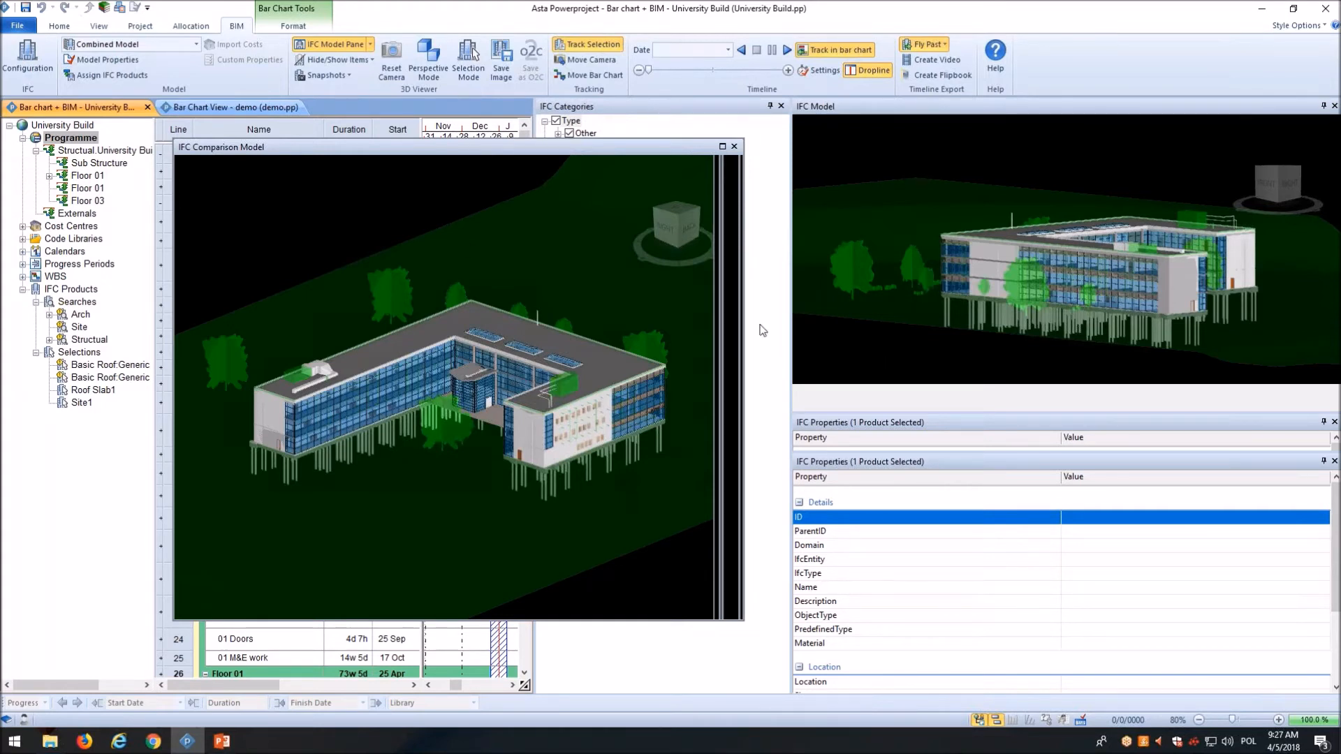
{"action": "left_click", "coordinate": [787, 50]}
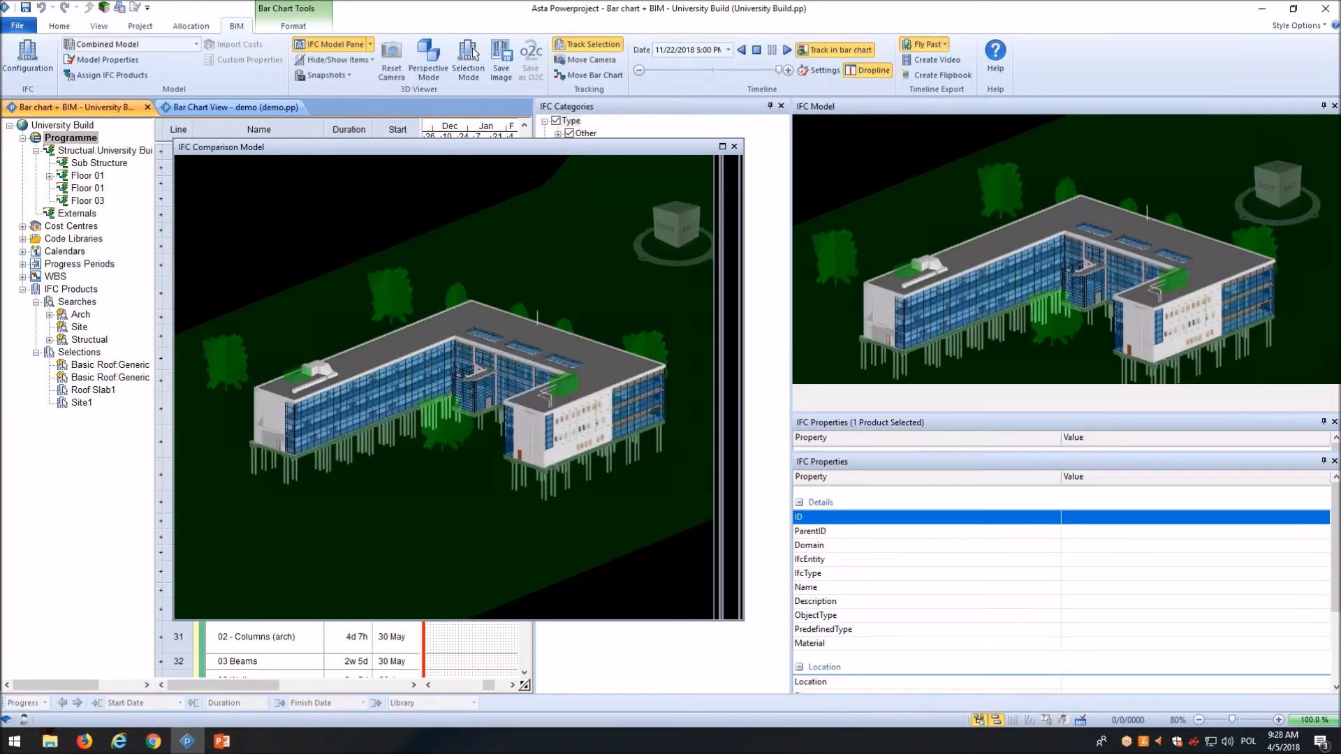
{"action": "left_click", "coordinate": [757, 50]}
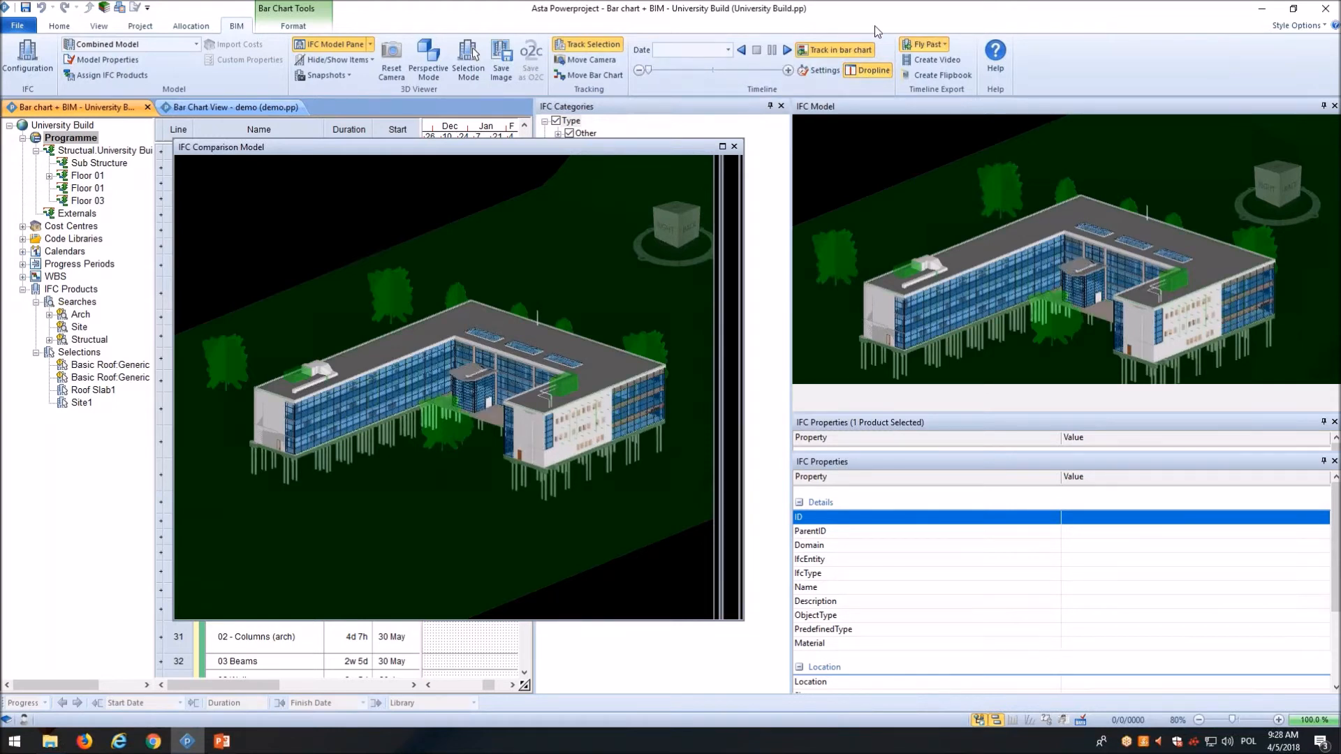
Step: Open the properties of Fly past 1 to review its points, dates, tasks and transitions
{"action": "left_click", "coordinate": [944, 44]}
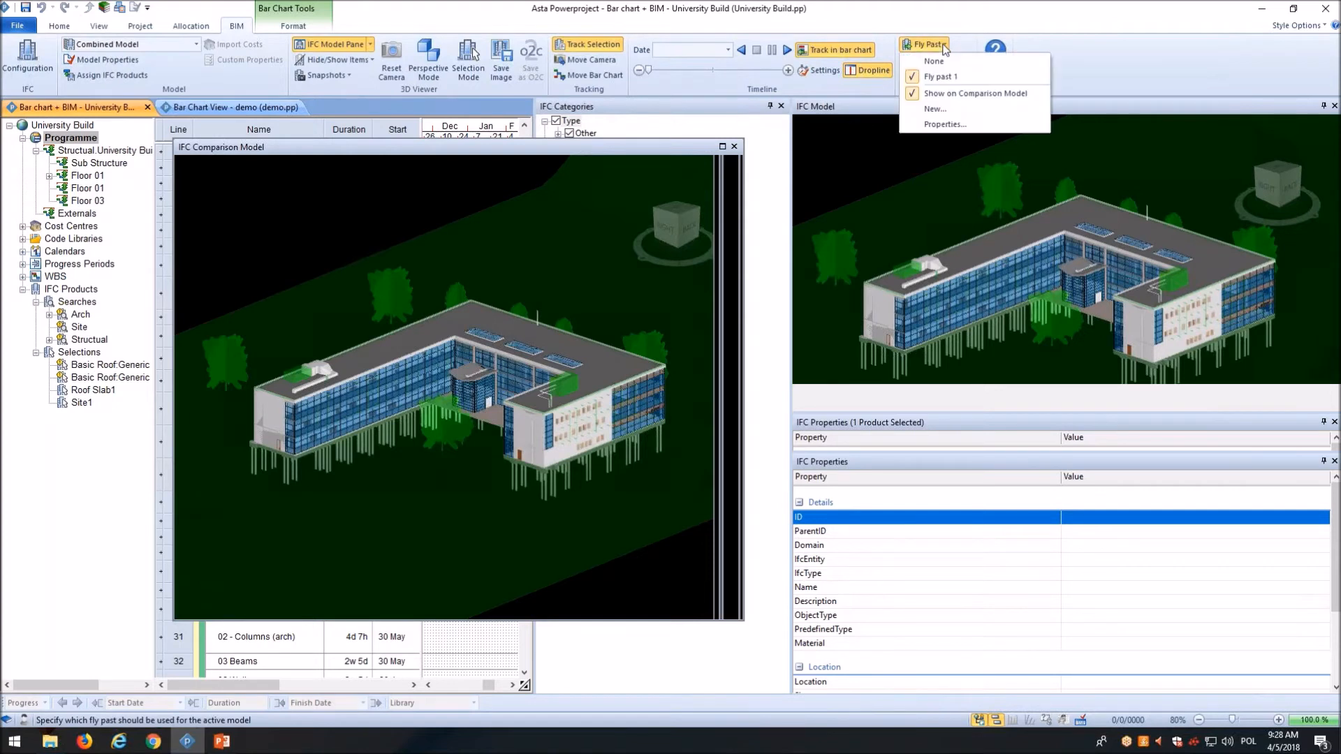
{"action": "left_click", "coordinate": [962, 126]}
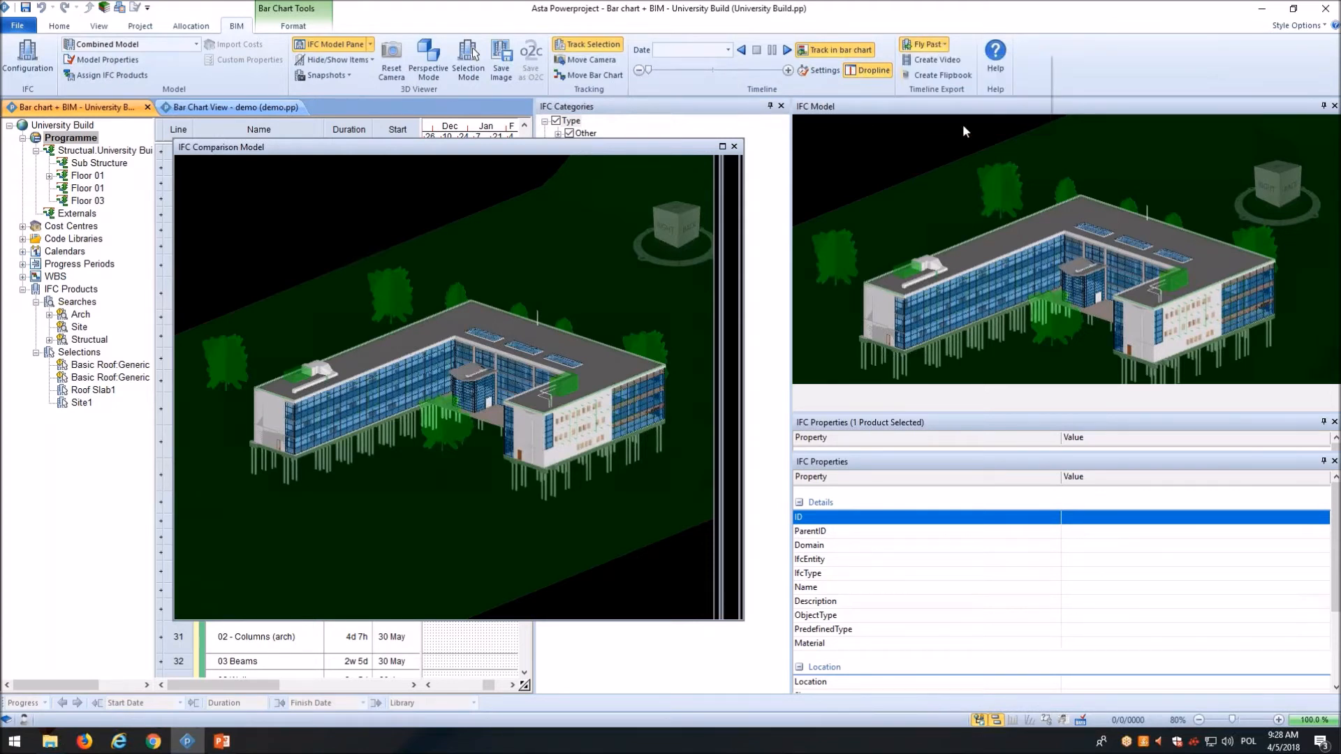
{"action": "left_click_drag", "start_coordinate": [668, 225], "coordinate": [639, 213]}
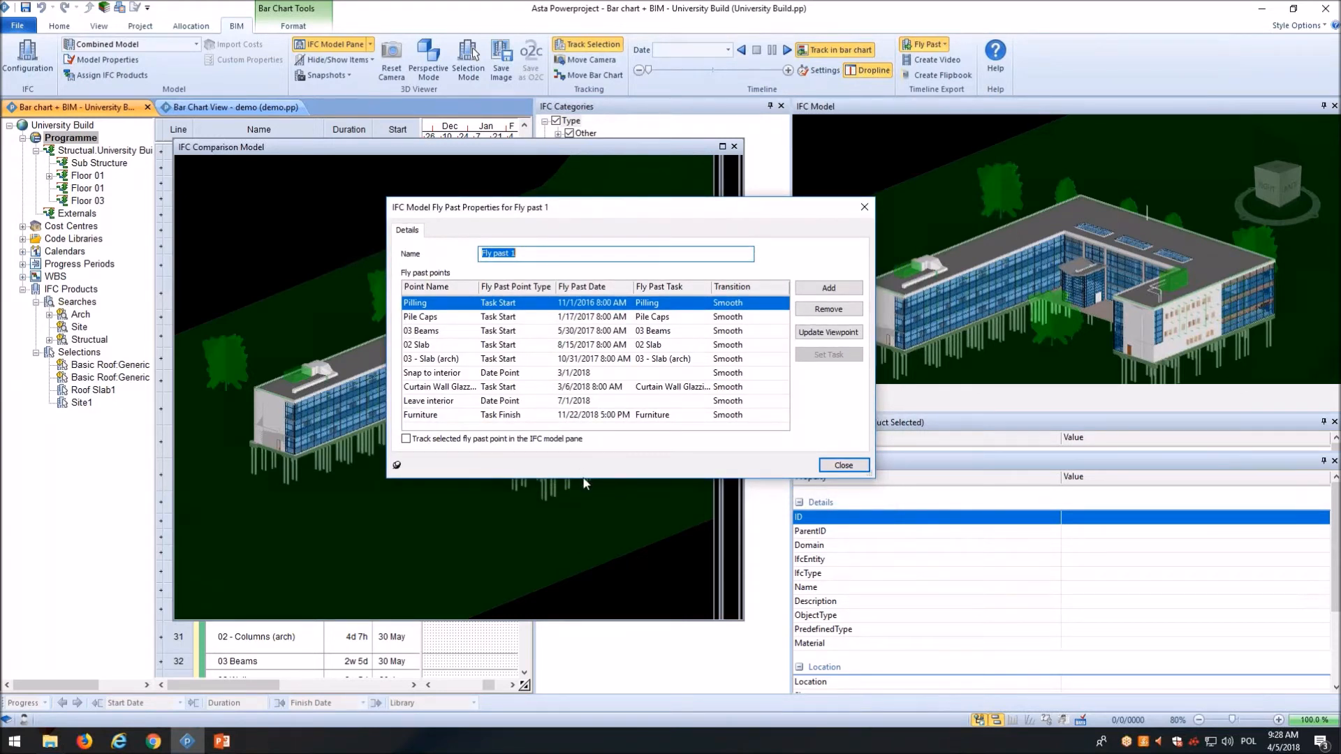
Step: Enlarge the Fly past 1 properties and review the available fly past point types for the Pilling point
{"action": "left_click_drag", "start_coordinate": [583, 478], "coordinate": [584, 563]}
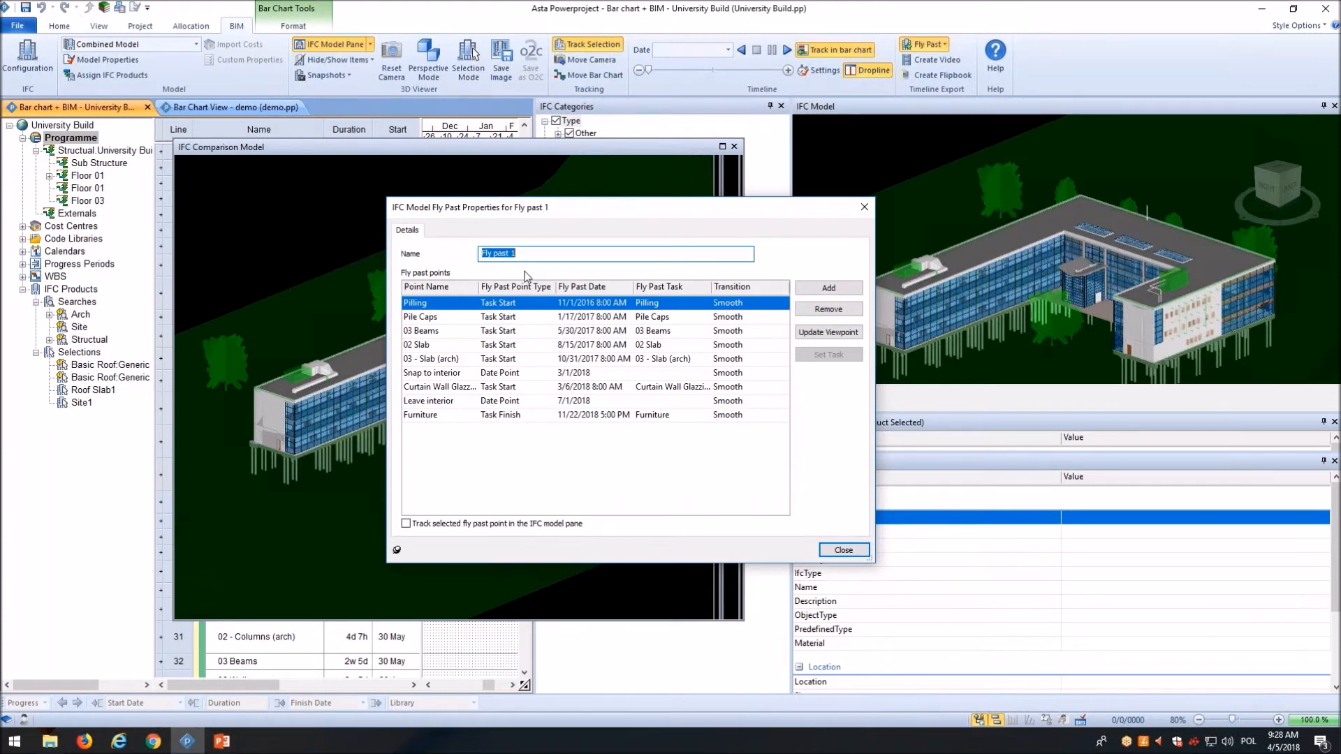
{"action": "left_click", "coordinate": [528, 305]}
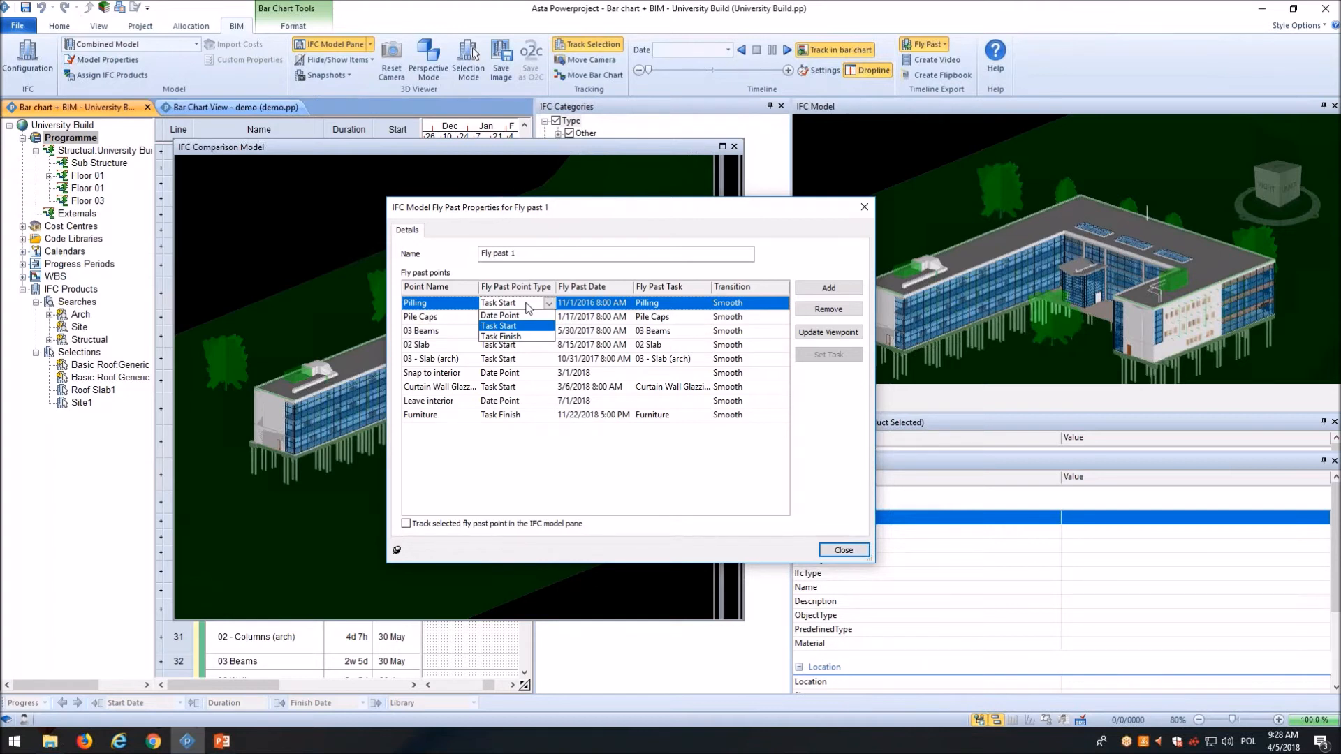
{"action": "left_click", "coordinate": [557, 271]}
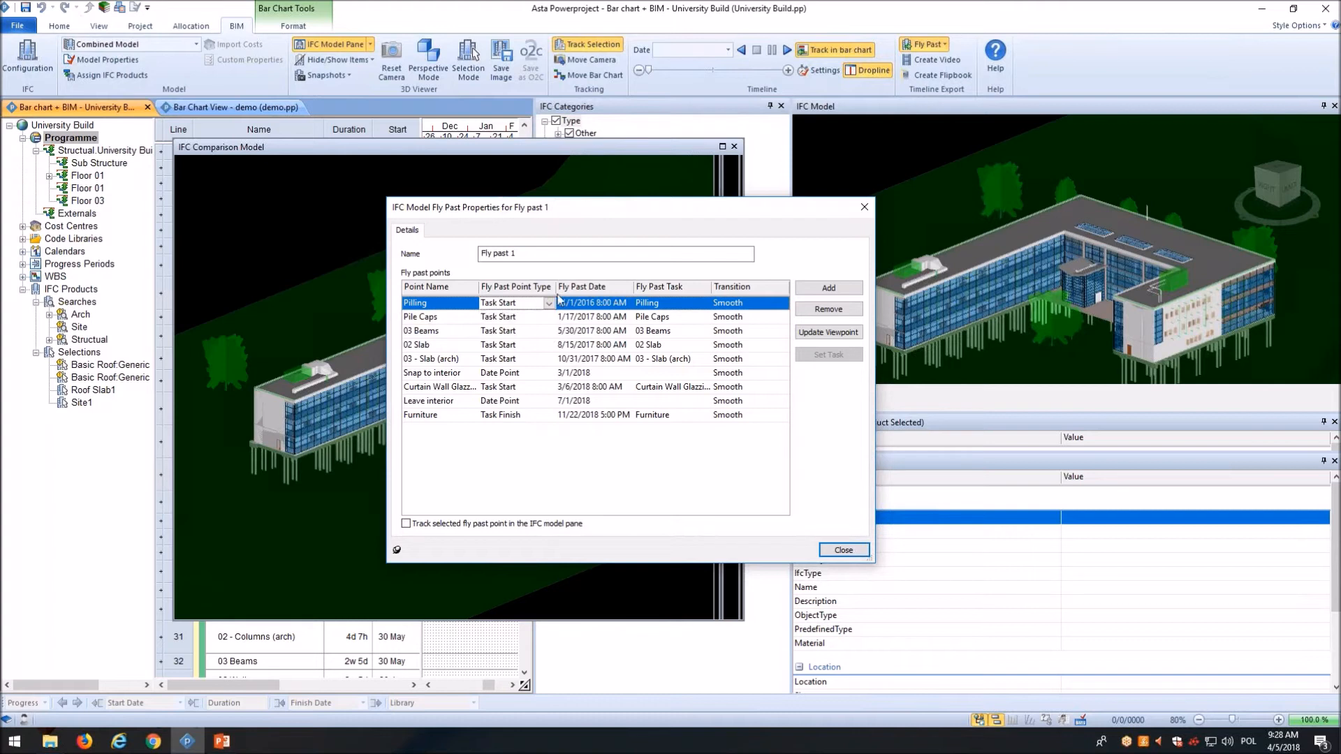
{"action": "left_click", "coordinate": [563, 439]}
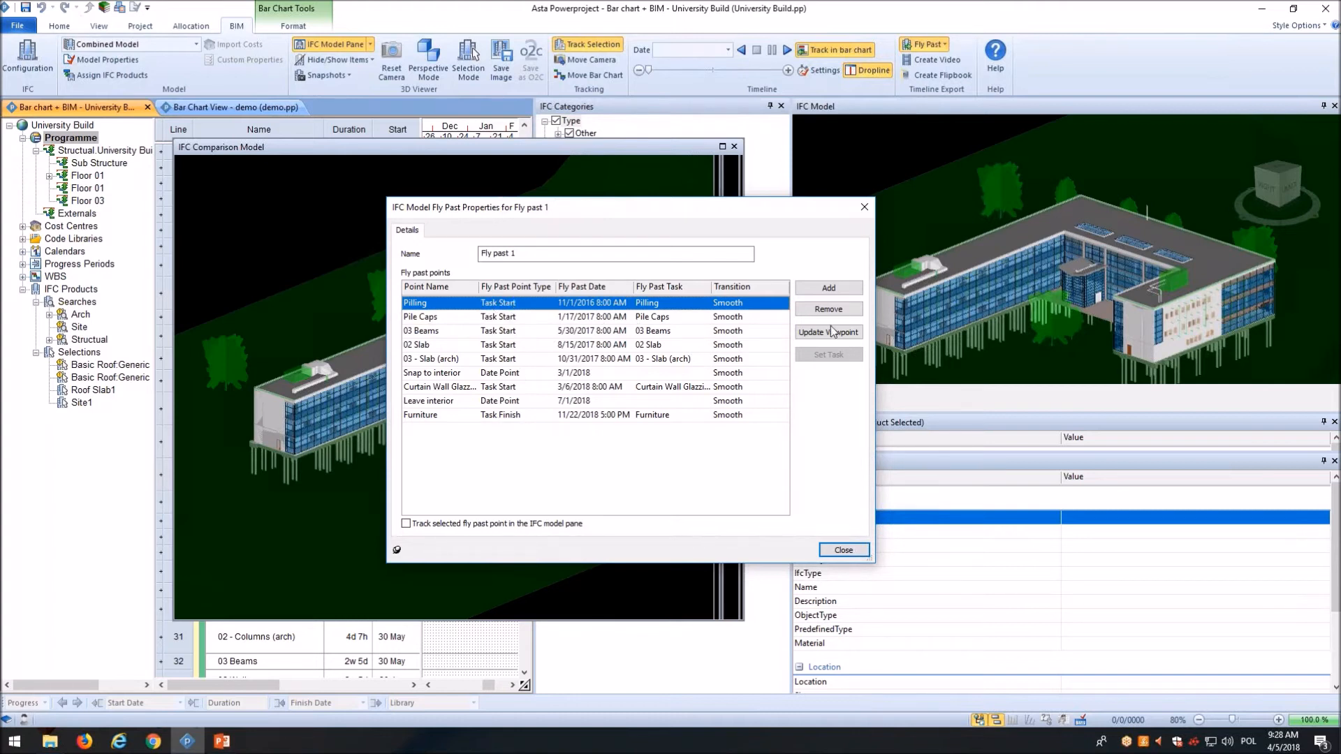
Step: Add a fly past point named demo after Pilling and set its point type to Task Start
{"action": "left_click", "coordinate": [827, 289]}
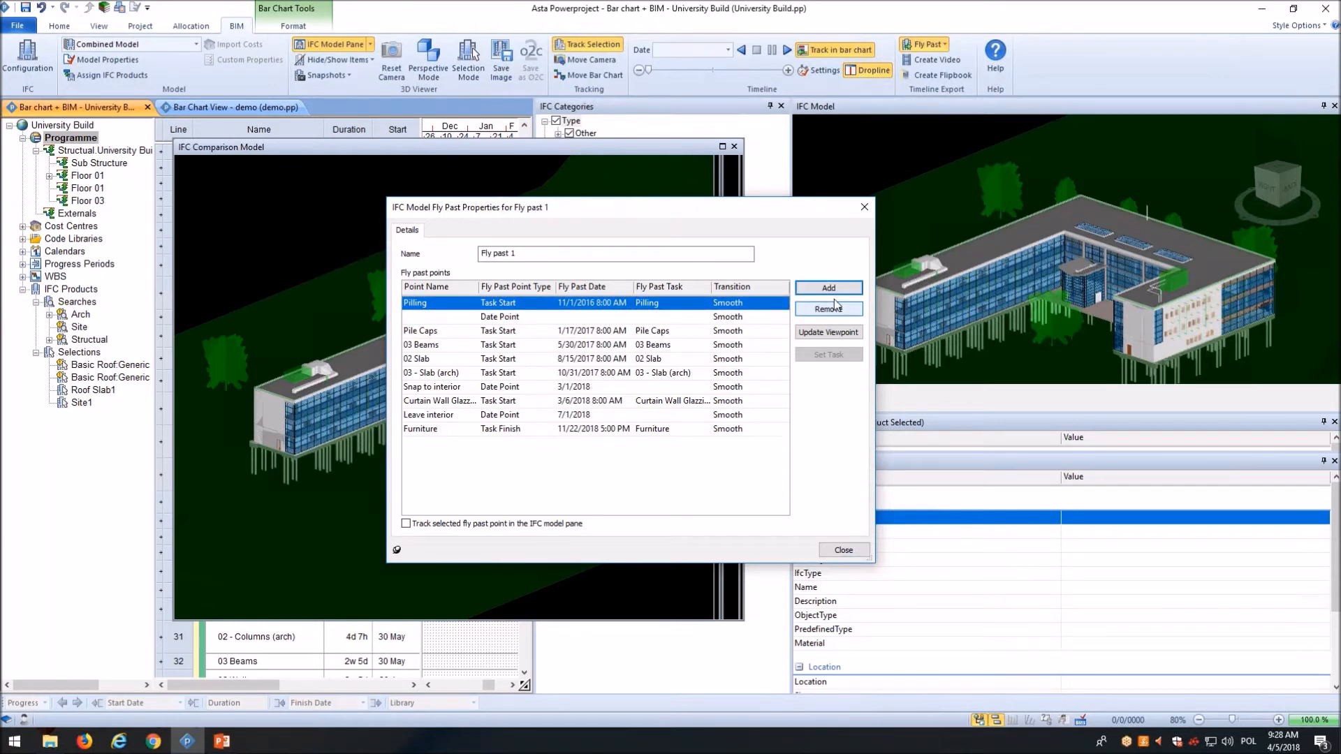
{"action": "double_click", "coordinate": [433, 314]}
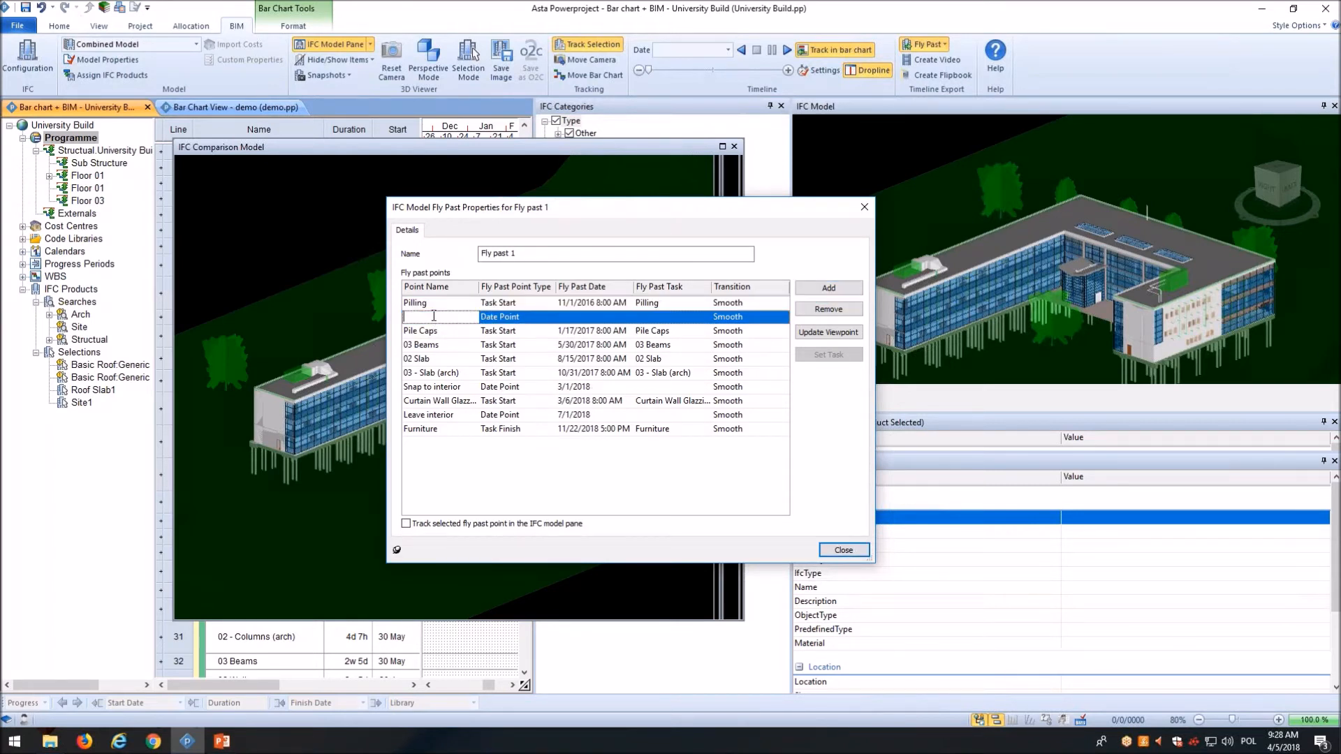
{"action": "type", "text": "demo"}
{"action": "left_click", "coordinate": [514, 318]}
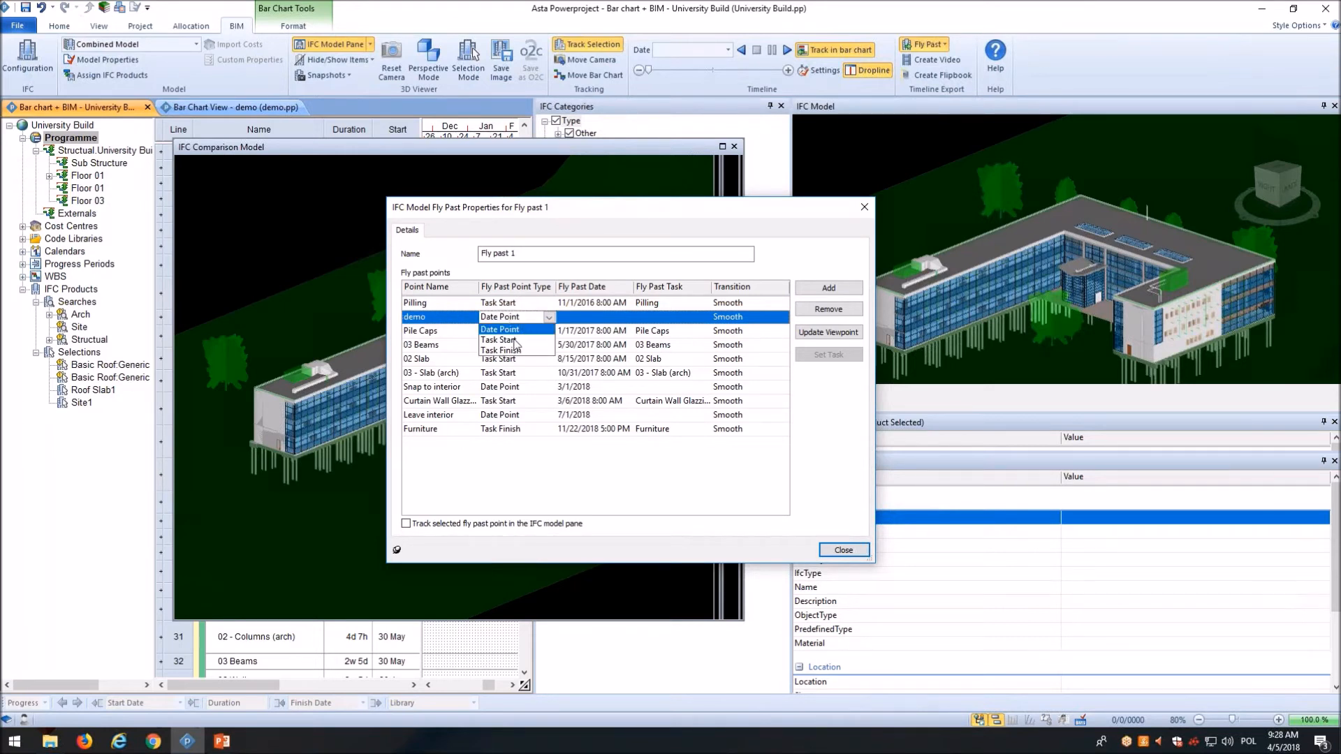
{"action": "left_click", "coordinate": [516, 340]}
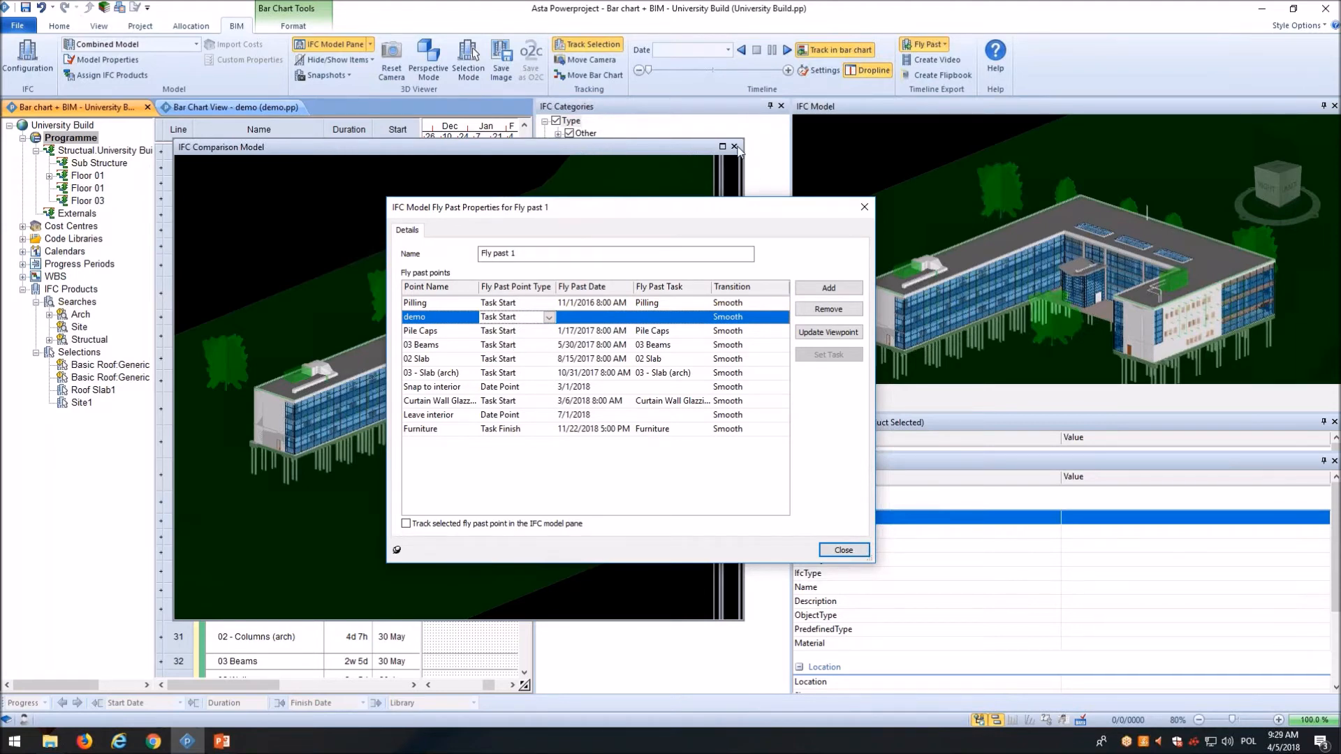
Step: Uncover the bar chart, fit all its bars in view and set 01 Colums as the demo point's fly past task
{"action": "left_click_drag", "start_coordinate": [689, 149], "coordinate": [690, 371]}
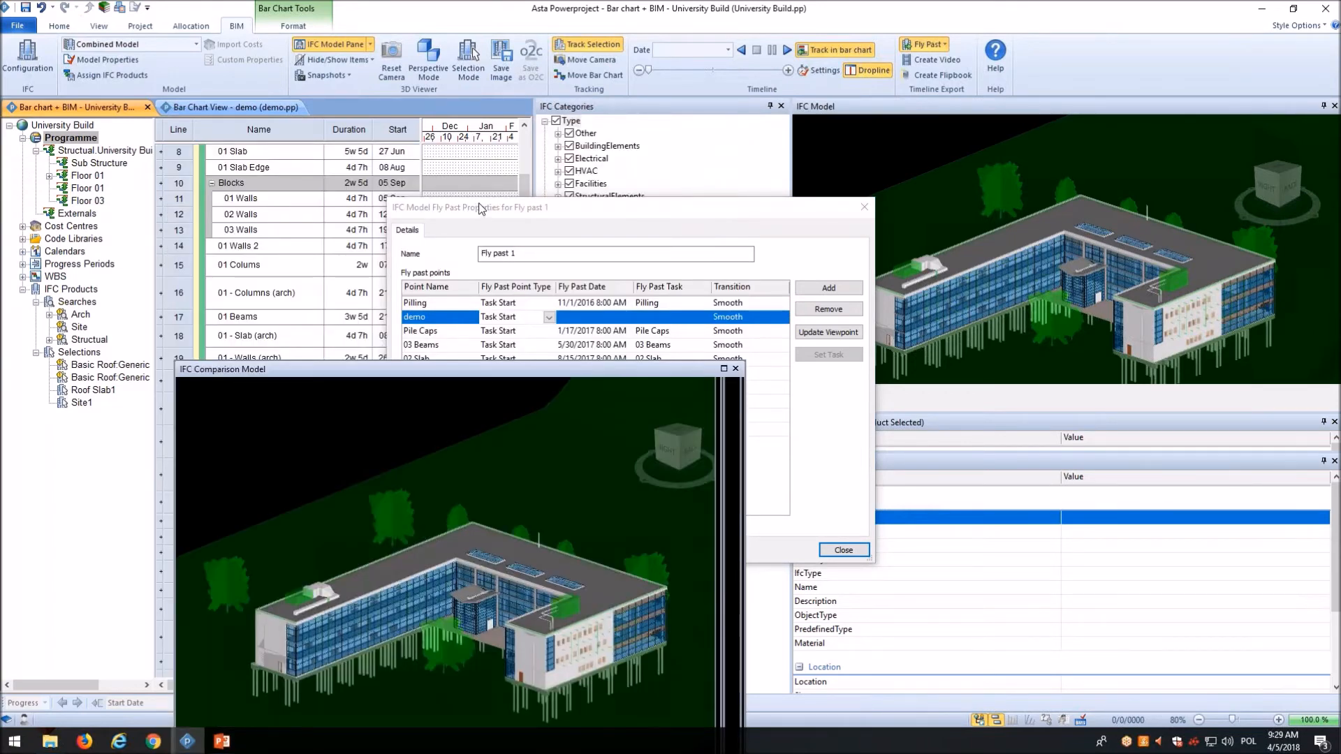
{"action": "left_click_drag", "start_coordinate": [479, 206], "coordinate": [660, 191]}
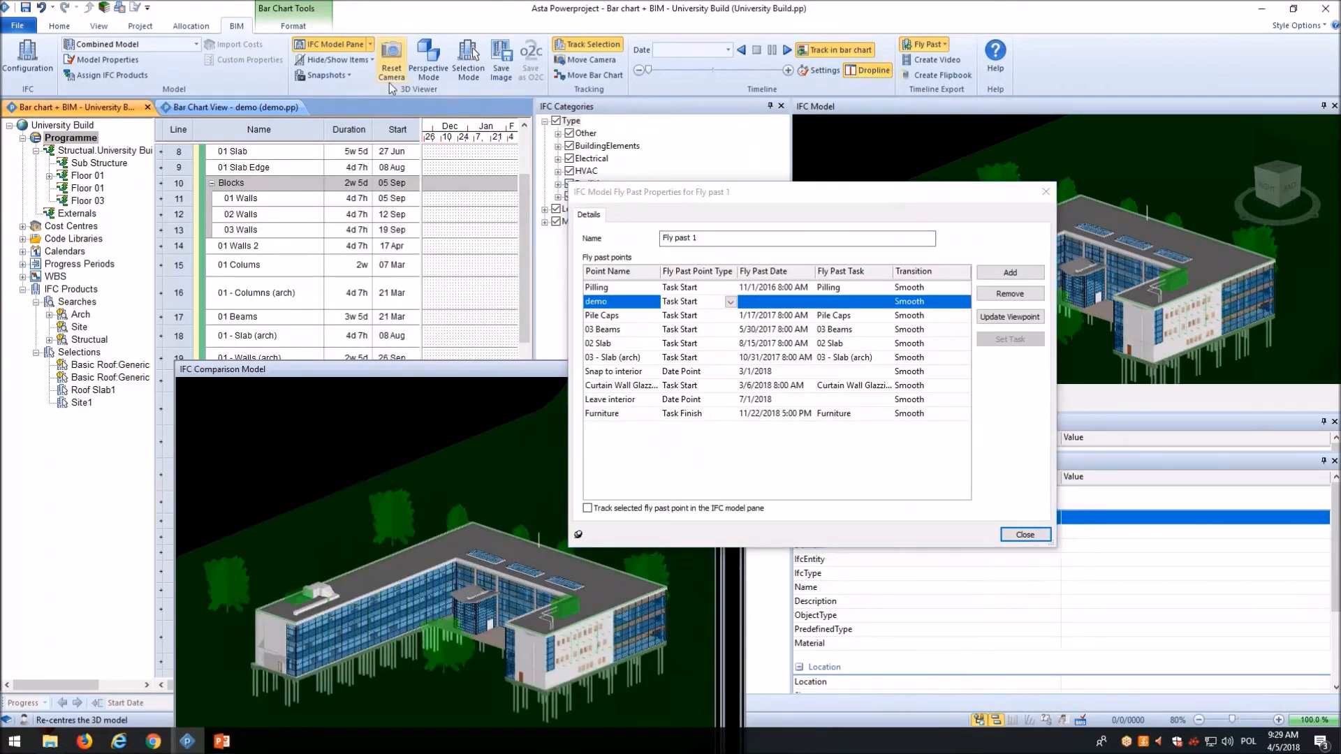
{"action": "left_click", "coordinate": [99, 26]}
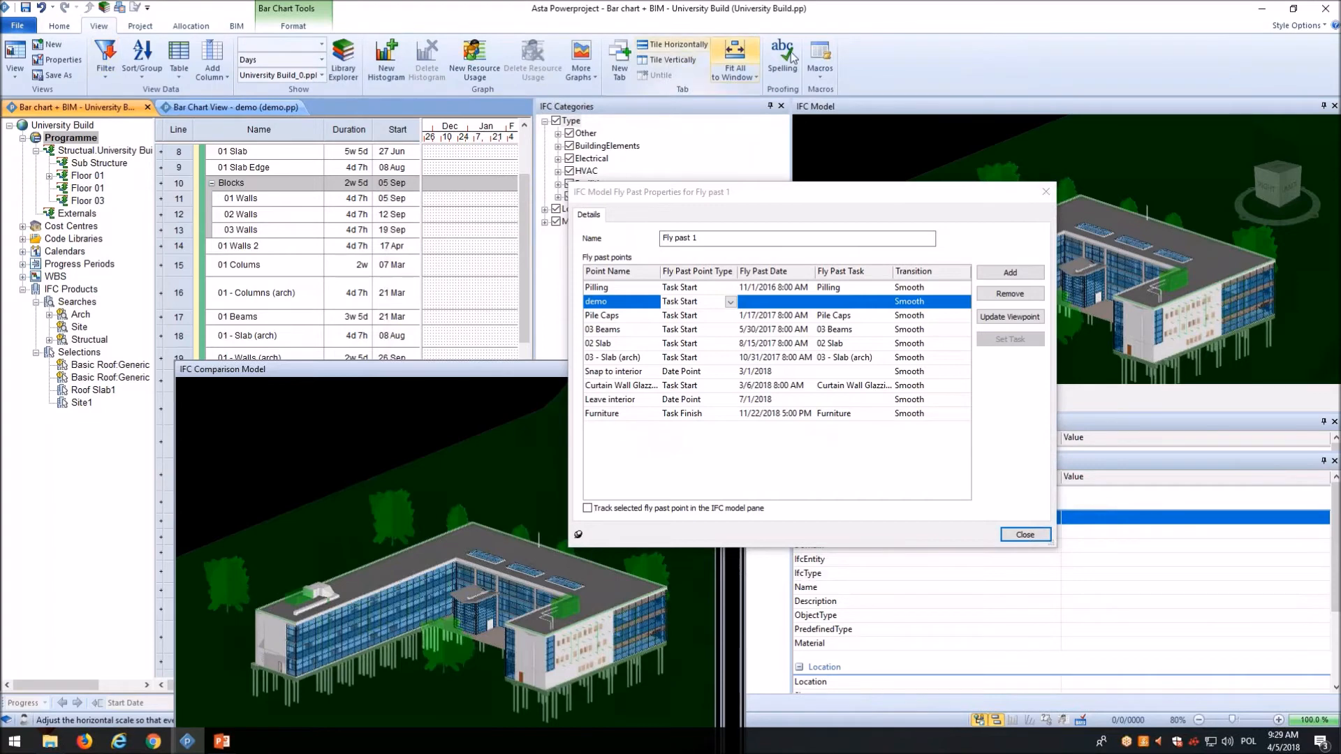
{"action": "left_click", "coordinate": [733, 59]}
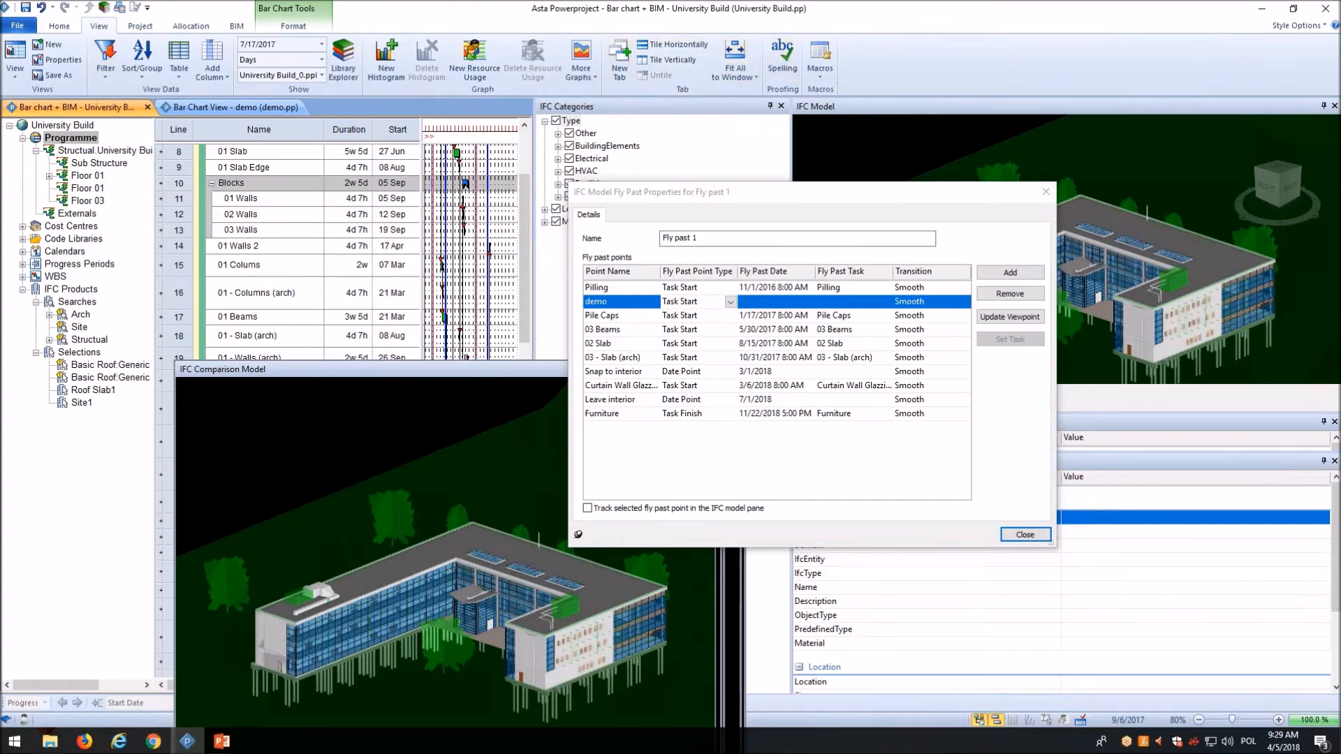
{"action": "left_click", "coordinate": [442, 267]}
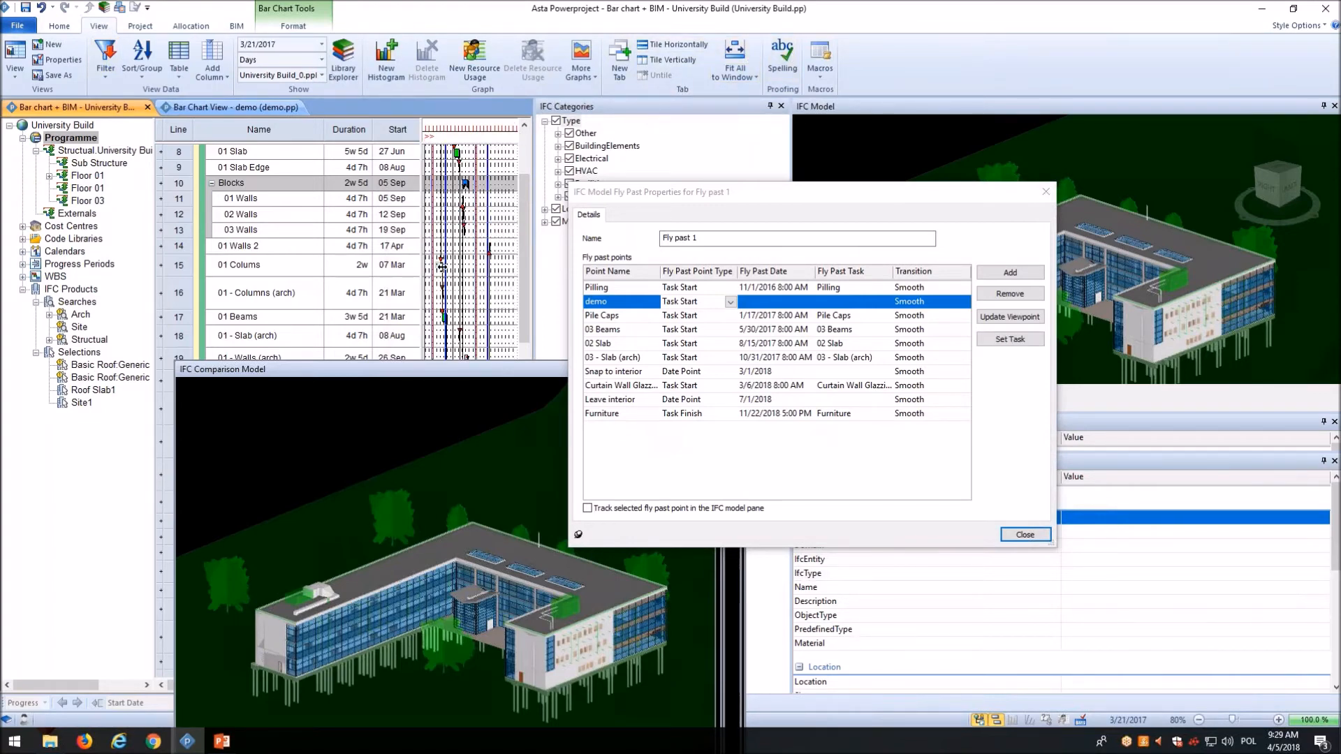
{"action": "left_click", "coordinate": [998, 340]}
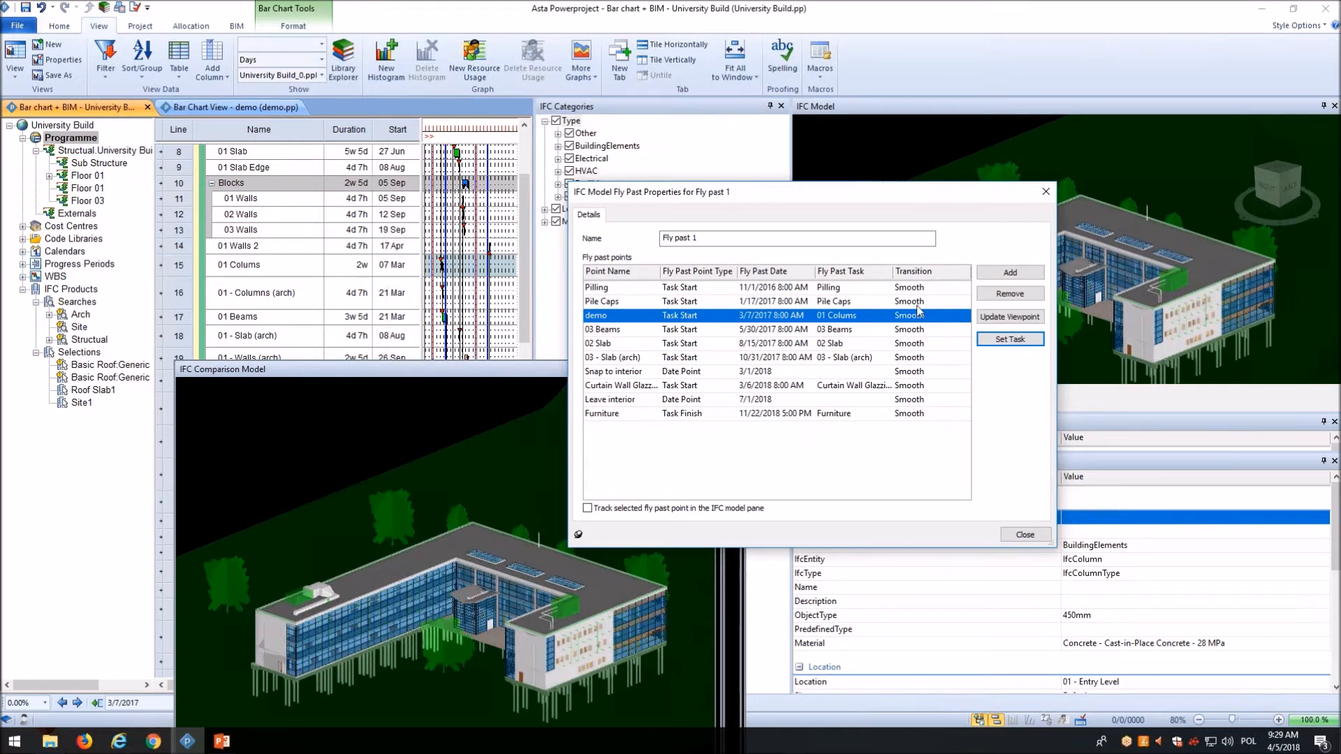
Step: Check the demo point's transition options, then remove that point from Fly past 1 and close the properties
{"action": "left_click", "coordinate": [937, 316]}
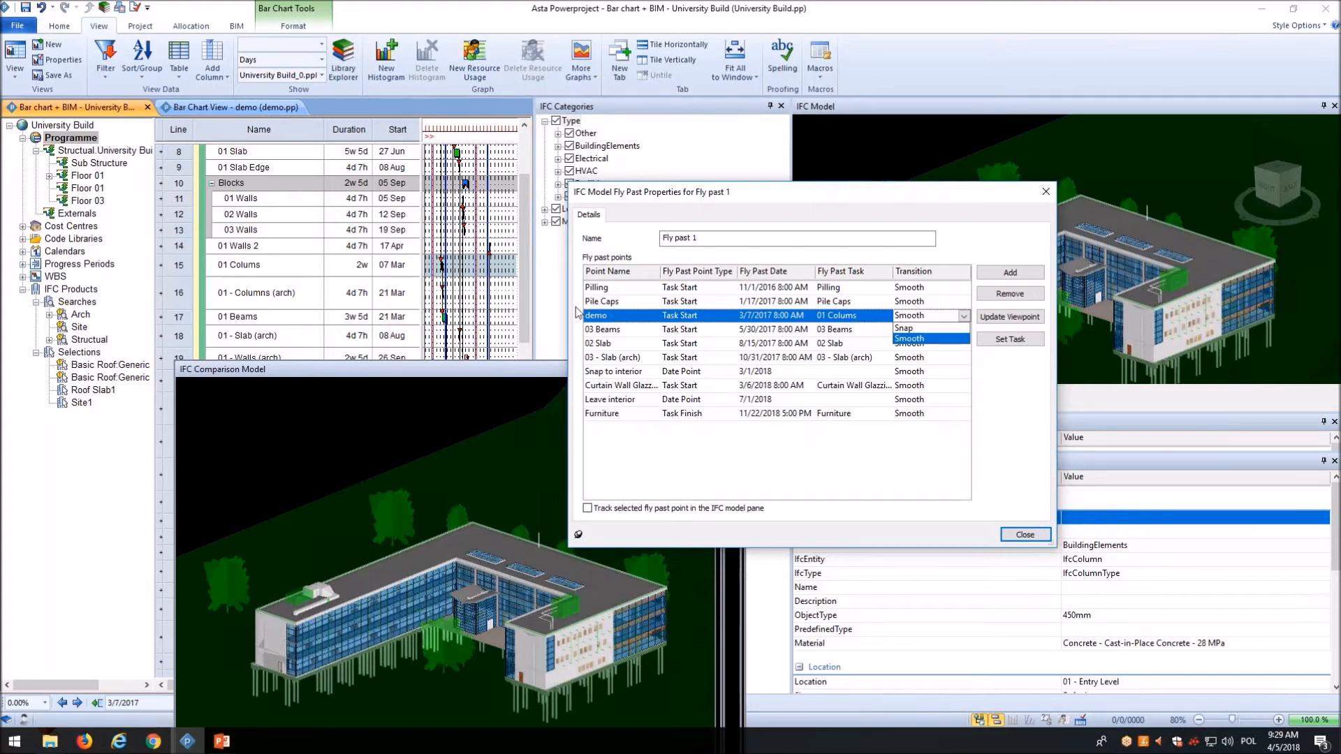
{"action": "left_click", "coordinate": [595, 320]}
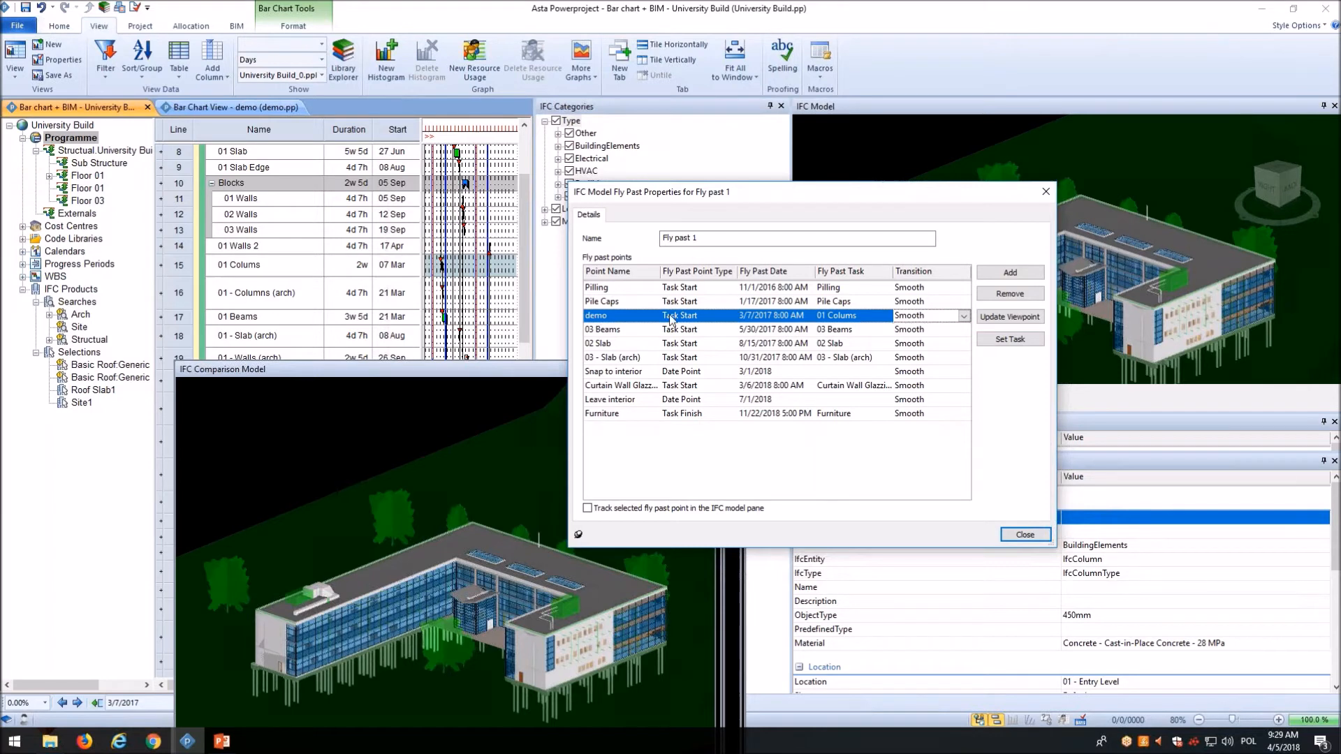
{"action": "left_click", "coordinate": [1009, 294]}
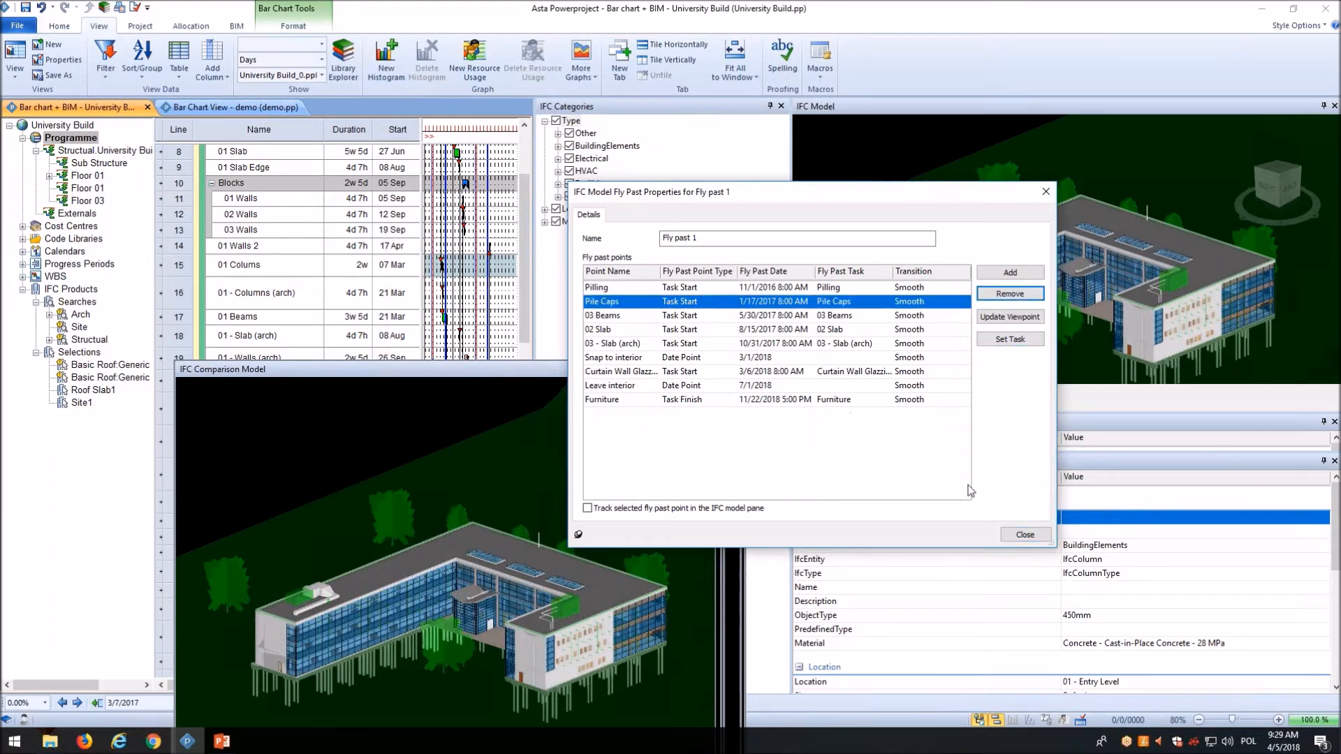
{"action": "left_click", "coordinate": [1027, 535]}
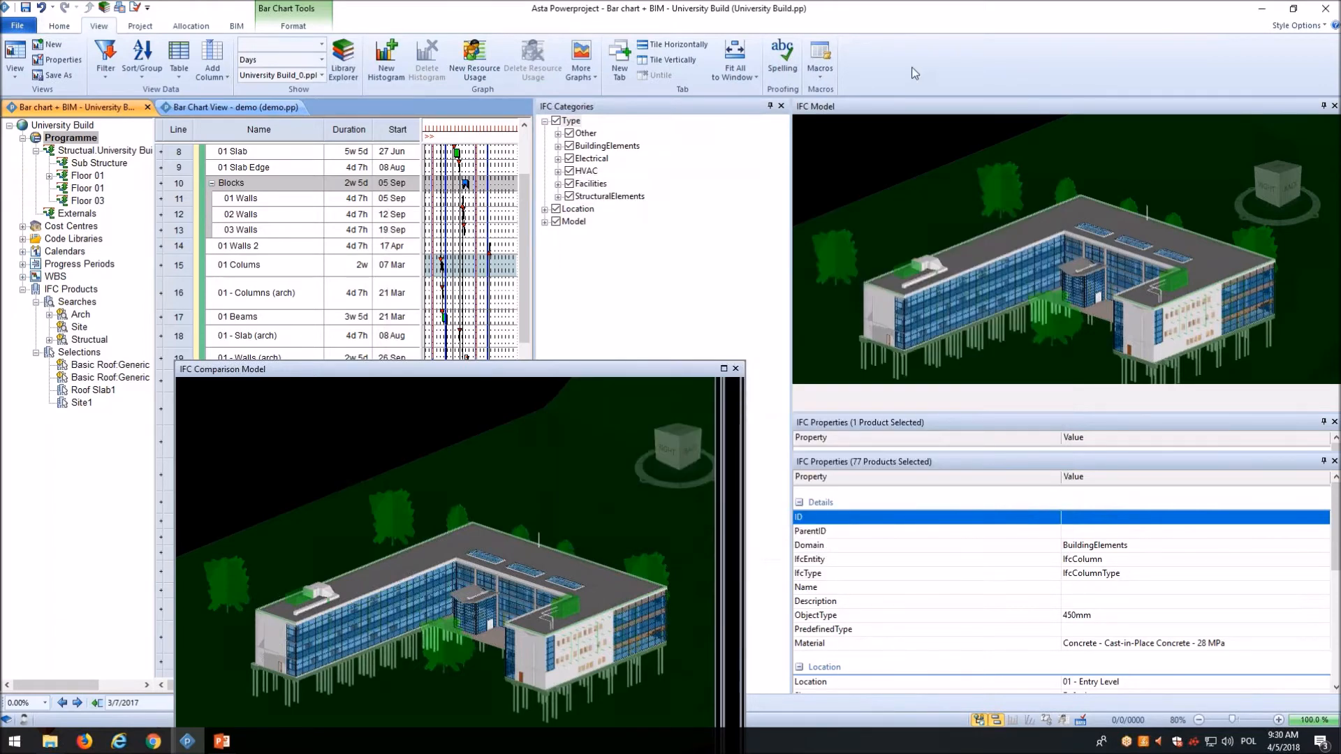
Step: Show the glazed courtyard facade close up in the main 3D model and save this view as snapshot demo1
{"action": "left_click", "coordinate": [234, 26]}
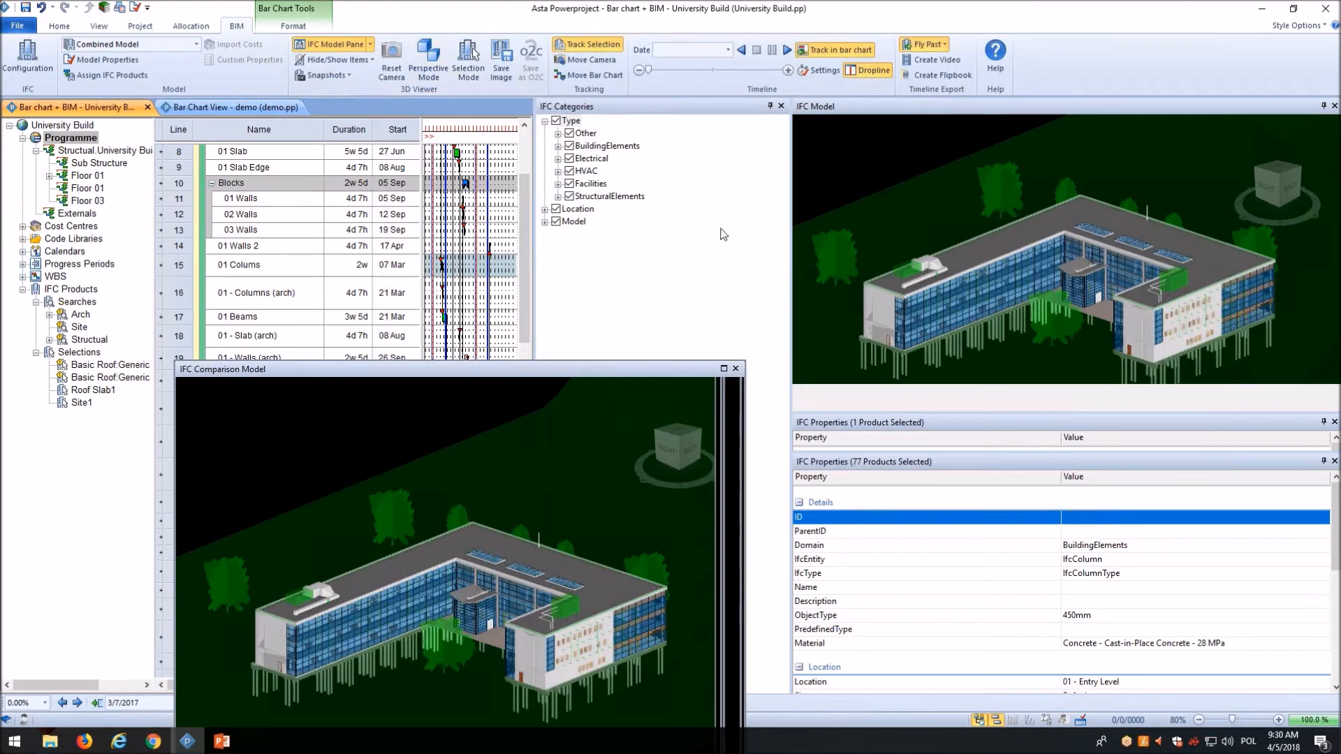
{"action": "scroll", "coordinate": [1000, 274], "scroll_direction": "up", "scroll_amount": 6}
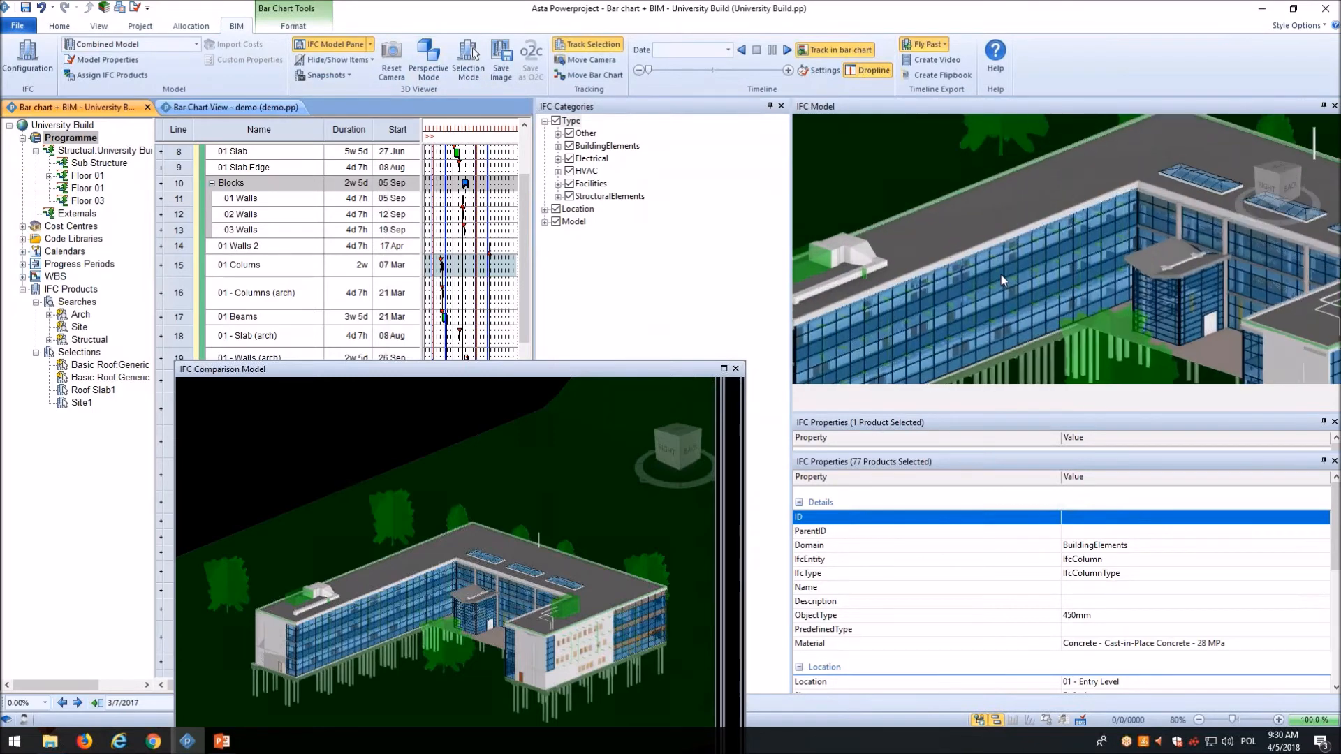
{"action": "scroll", "coordinate": [1005, 275], "scroll_direction": "down", "scroll_amount": 1}
{"action": "middle_click_drag", "start_coordinate": [938, 189], "coordinate": [934, 171]}
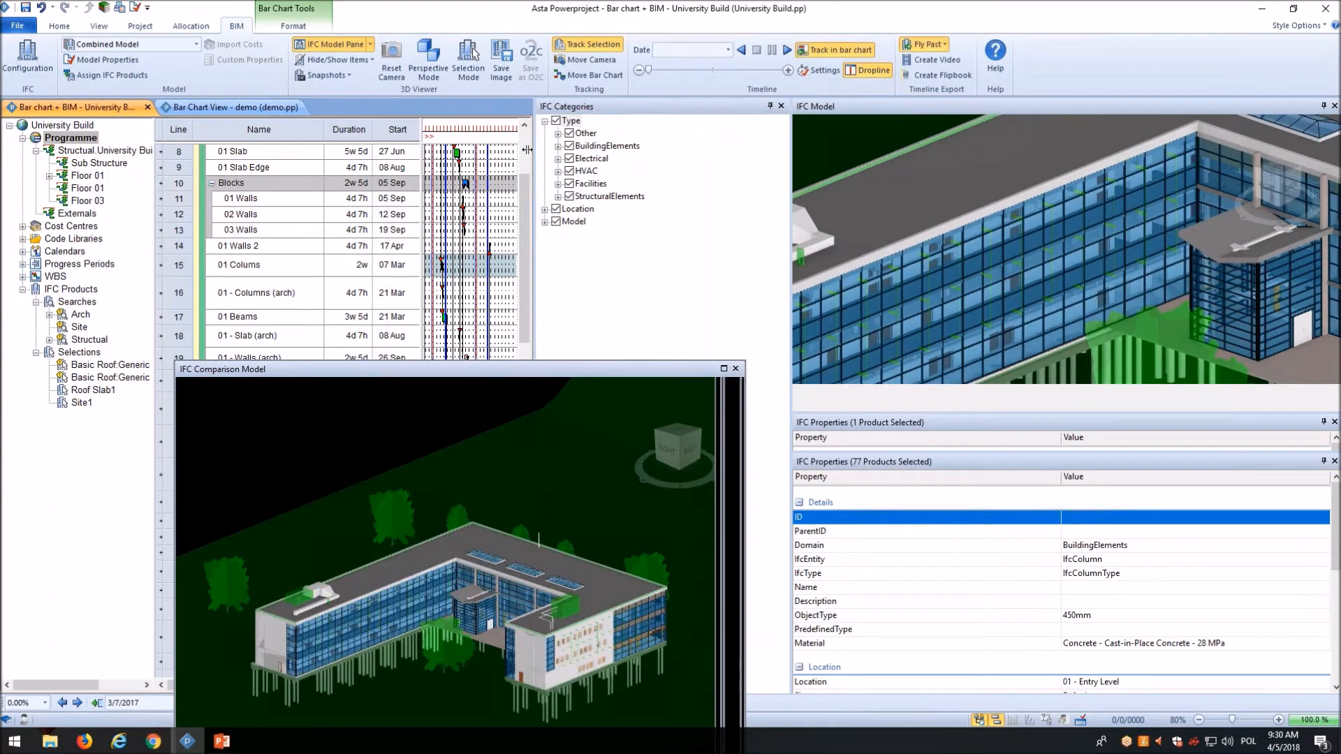
{"action": "left_click", "coordinate": [349, 74]}
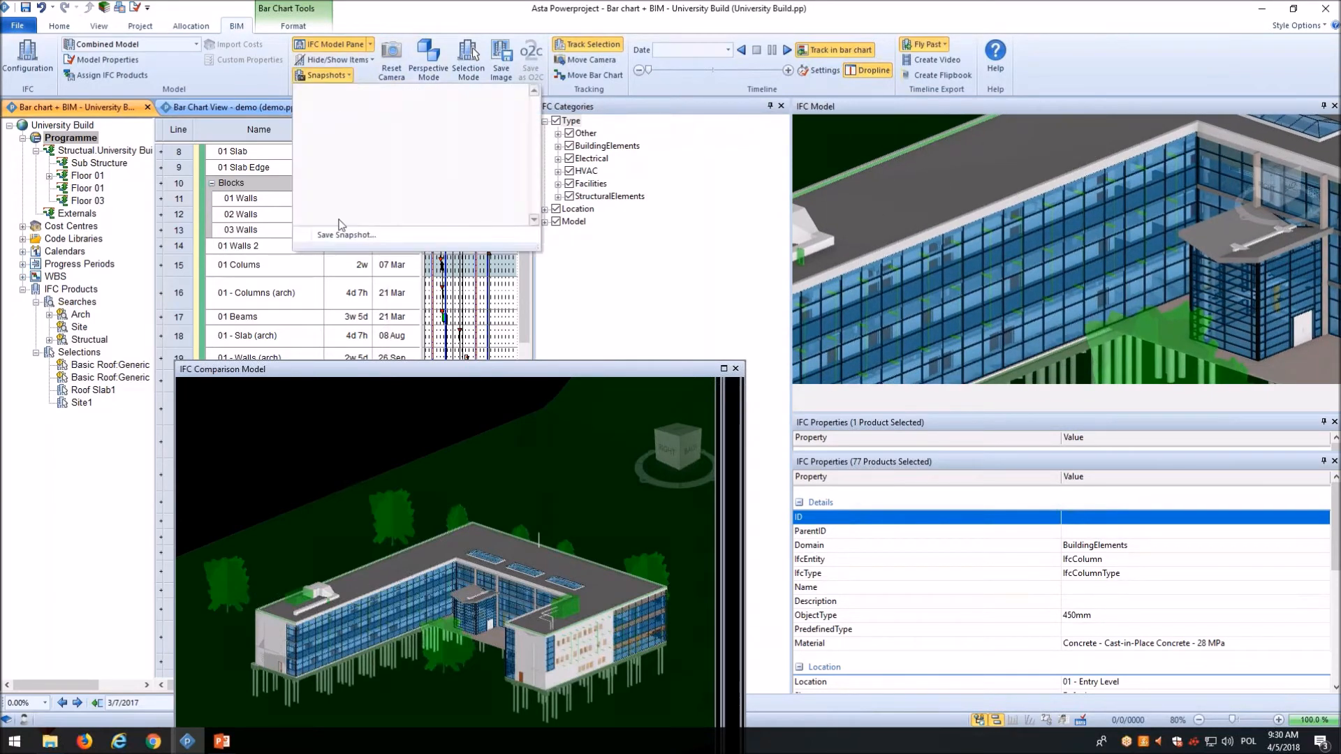
{"action": "left_click", "coordinate": [341, 233]}
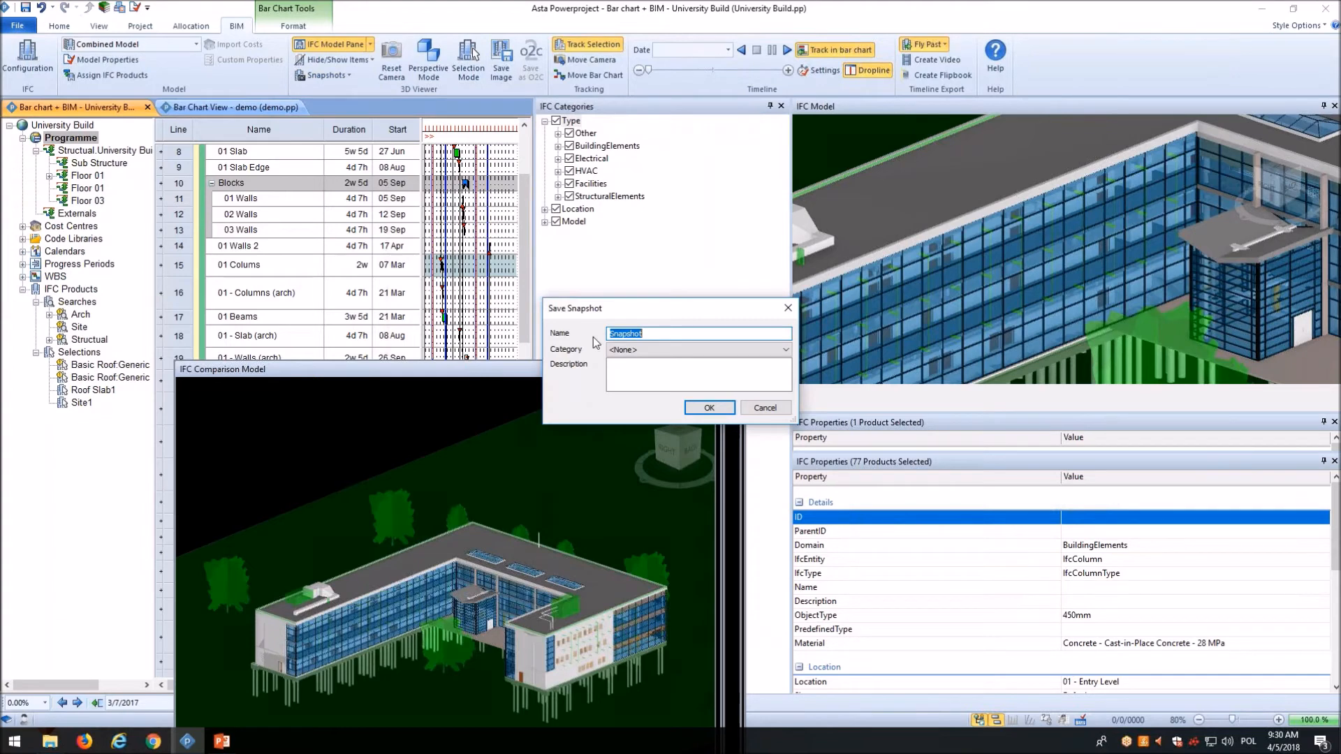
{"action": "type", "text": "demo1"}
{"action": "left_click", "coordinate": [706, 406]}
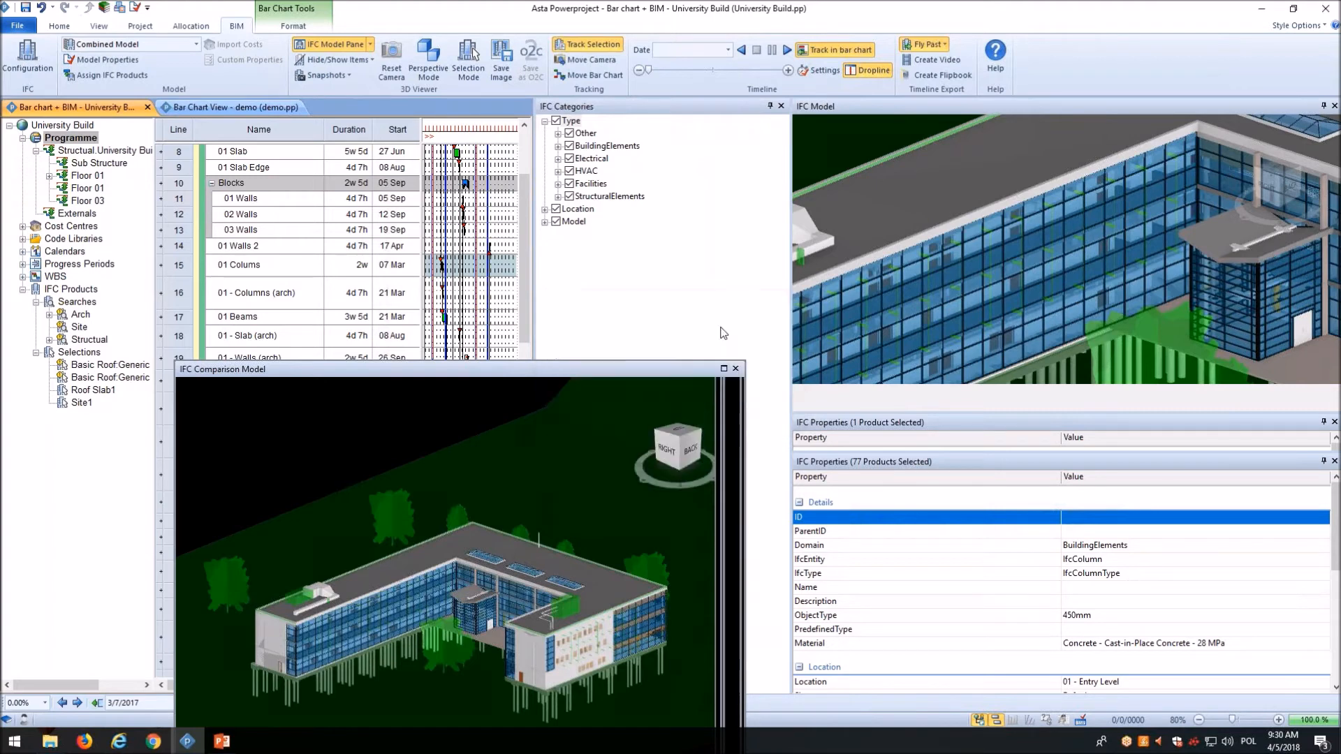
Step: Turn the main model to a different angle and return to the view saved in the demo1 snapshot
{"action": "left_click_drag", "start_coordinate": [905, 271], "coordinate": [1000, 303]}
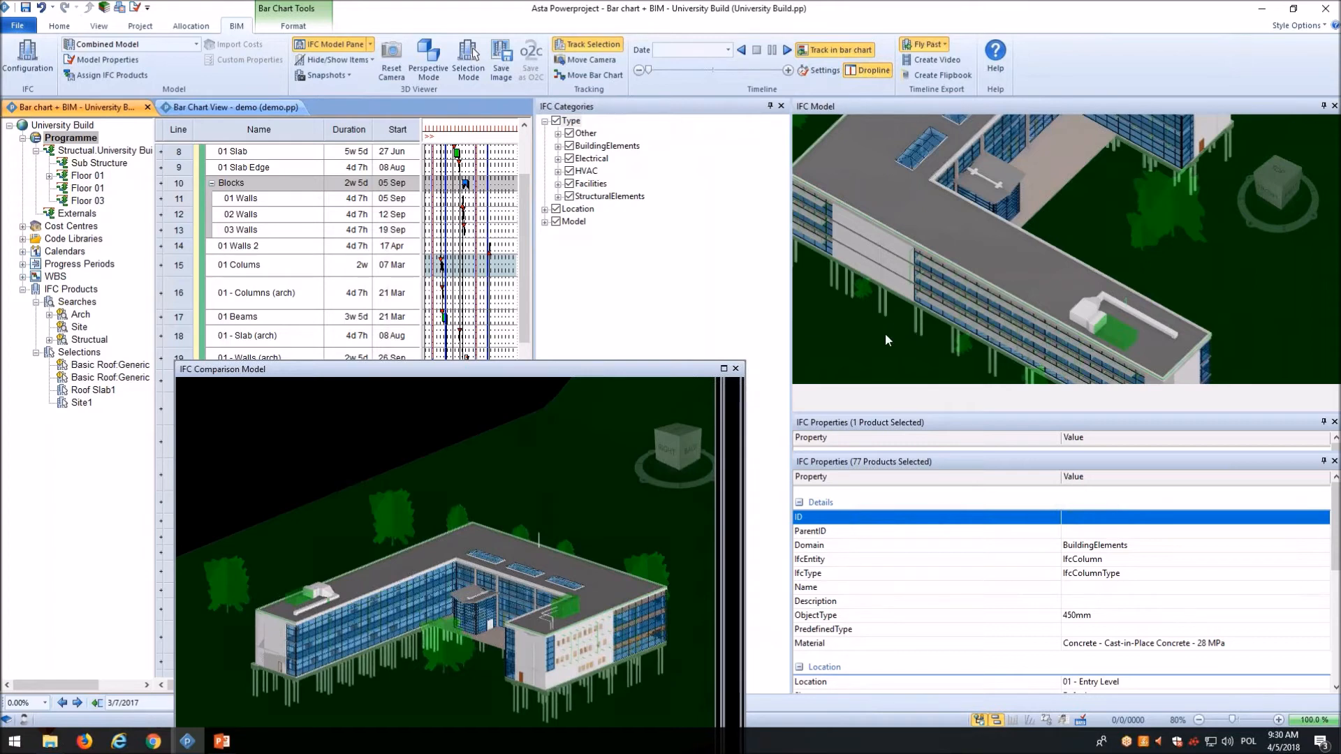
{"action": "left_click", "coordinate": [322, 75]}
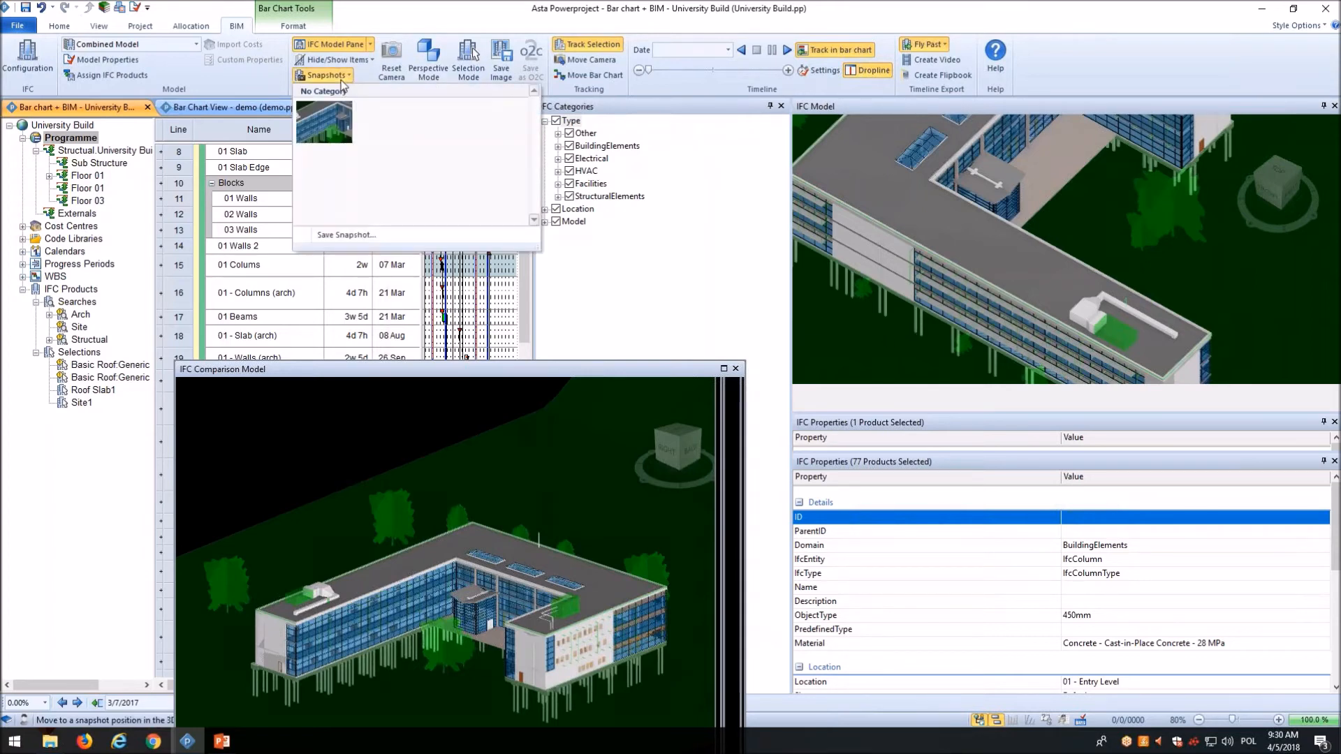
{"action": "left_click", "coordinate": [322, 125]}
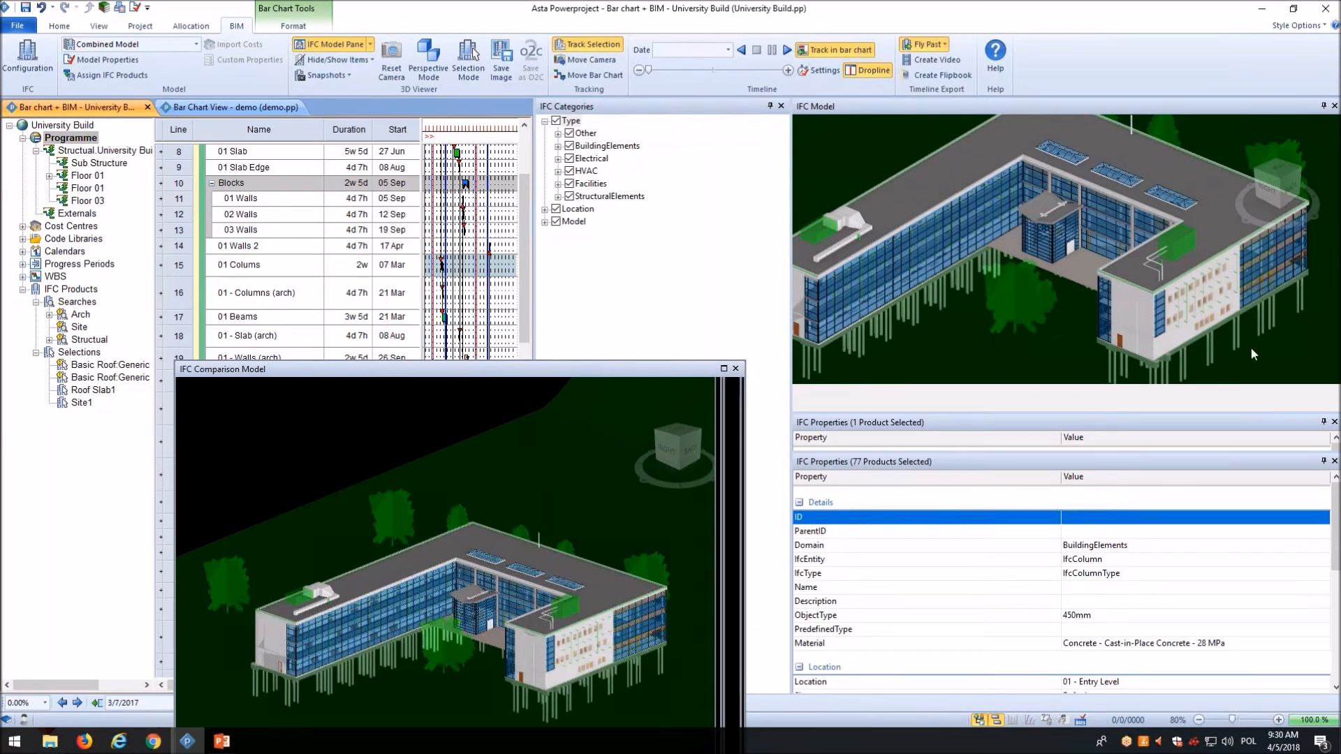
Step: Show the white entrance facade in the main 3D model and close the IFC Comparison Model
{"action": "left_click_drag", "start_coordinate": [1254, 350], "coordinate": [879, 308]}
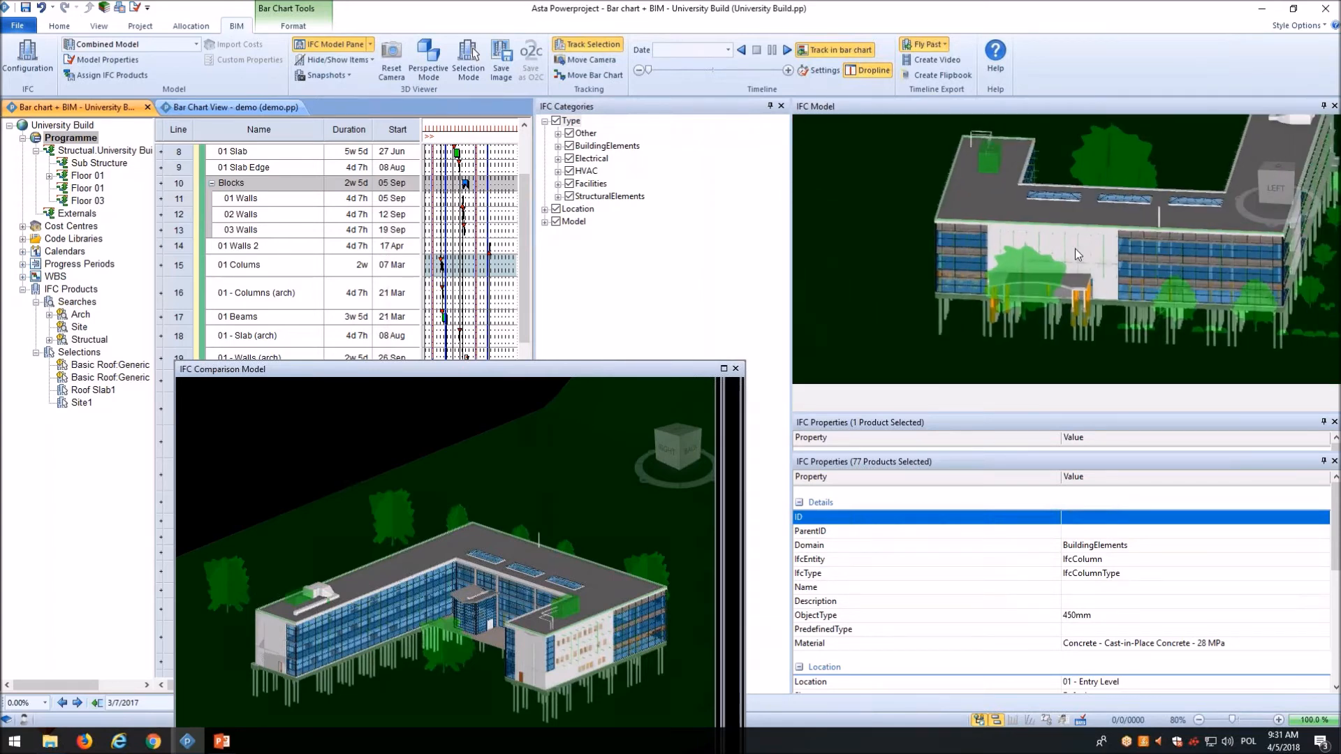
{"action": "scroll", "coordinate": [1074, 249], "scroll_direction": "up", "scroll_amount": 3}
{"action": "scroll", "coordinate": [1074, 249], "scroll_direction": "up", "scroll_amount": 2}
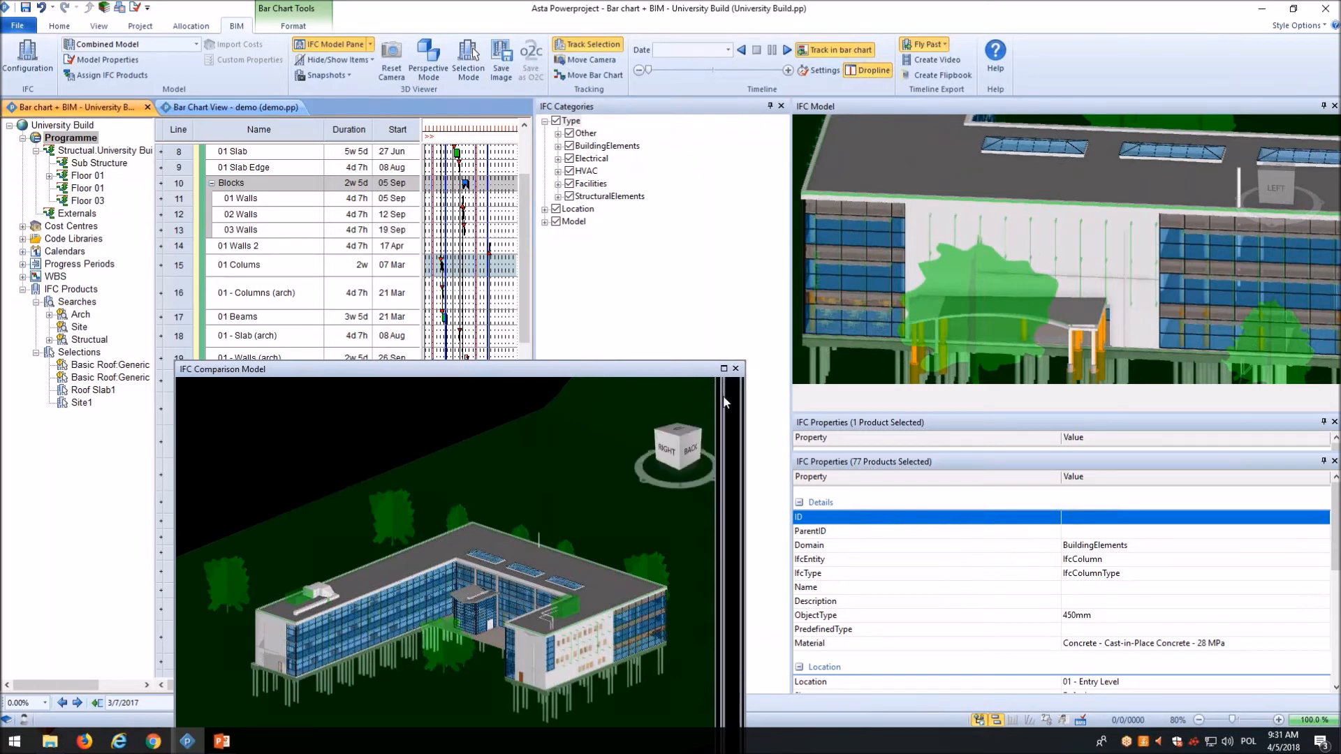
{"action": "left_click", "coordinate": [736, 370]}
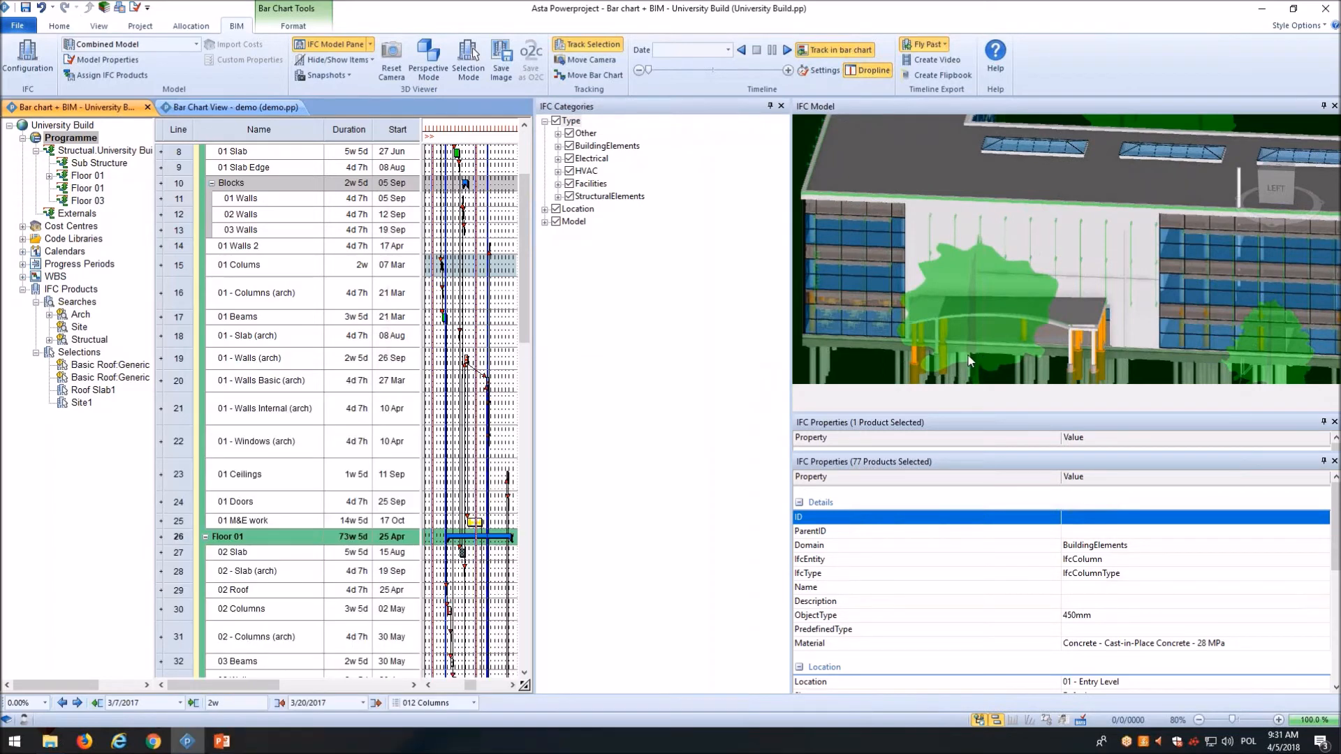
Step: Hide the two green trees in front of the entrance facade
{"action": "left_click", "coordinate": [1011, 309]}
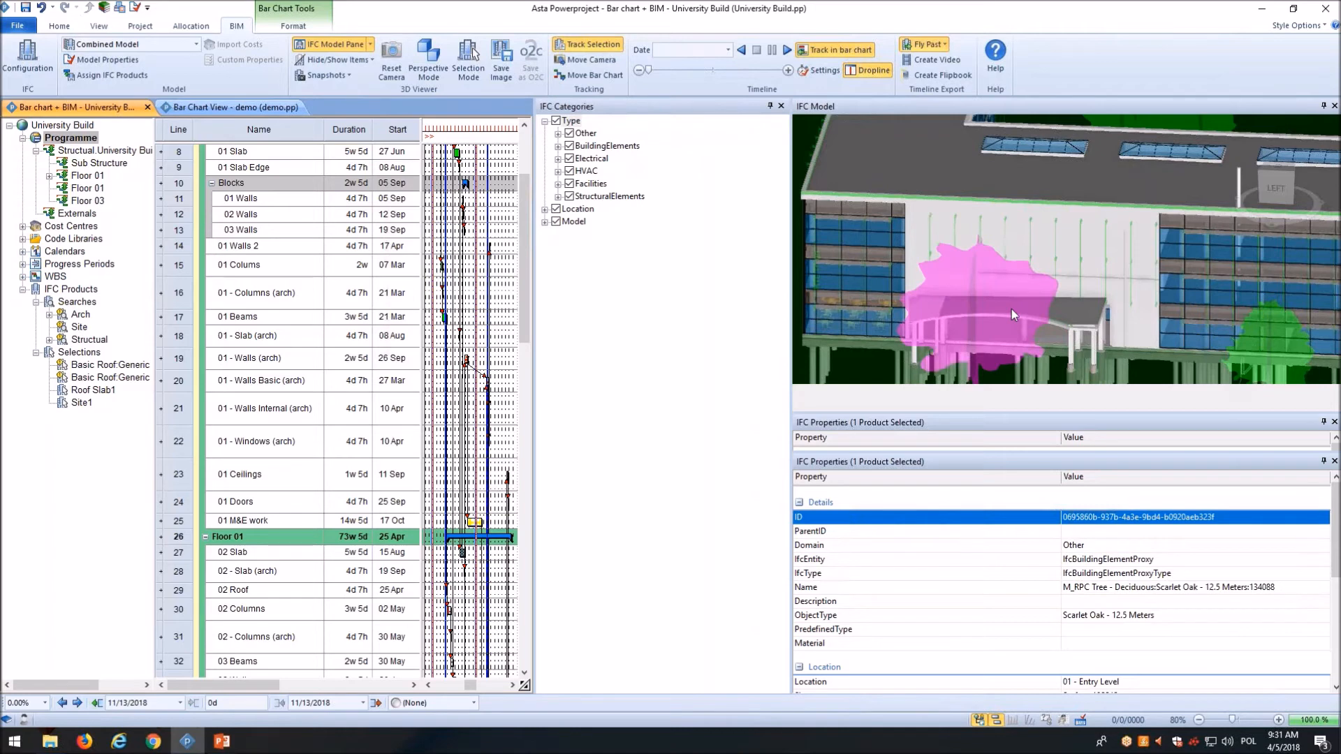
{"action": "left_click", "coordinate": [1276, 358], "text": "ctrl"}
{"action": "right_click", "coordinate": [1257, 345]}
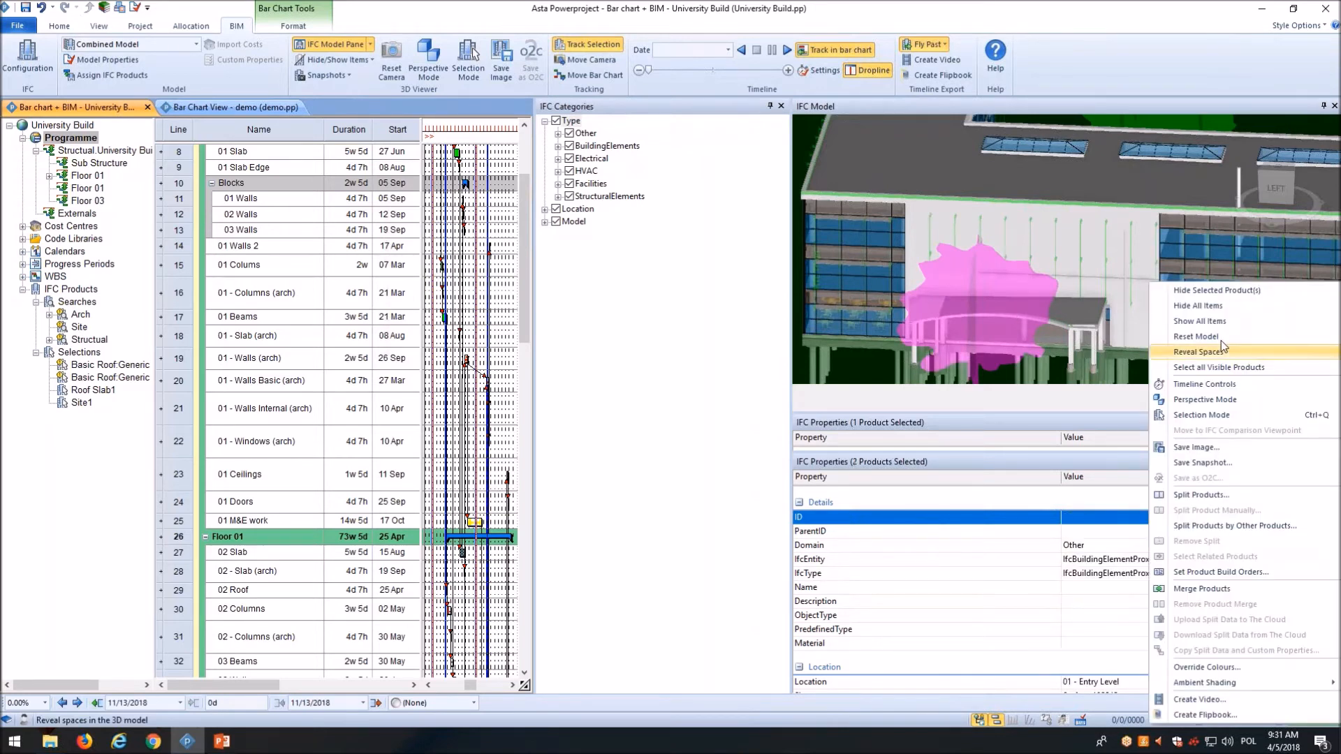
{"action": "left_click", "coordinate": [1208, 292]}
Step: Close the IFC Properties panes to enlarge the 3D model and select the upper white wall above the entrance canopy
{"action": "scroll", "coordinate": [1017, 259], "scroll_direction": "up", "scroll_amount": 3}
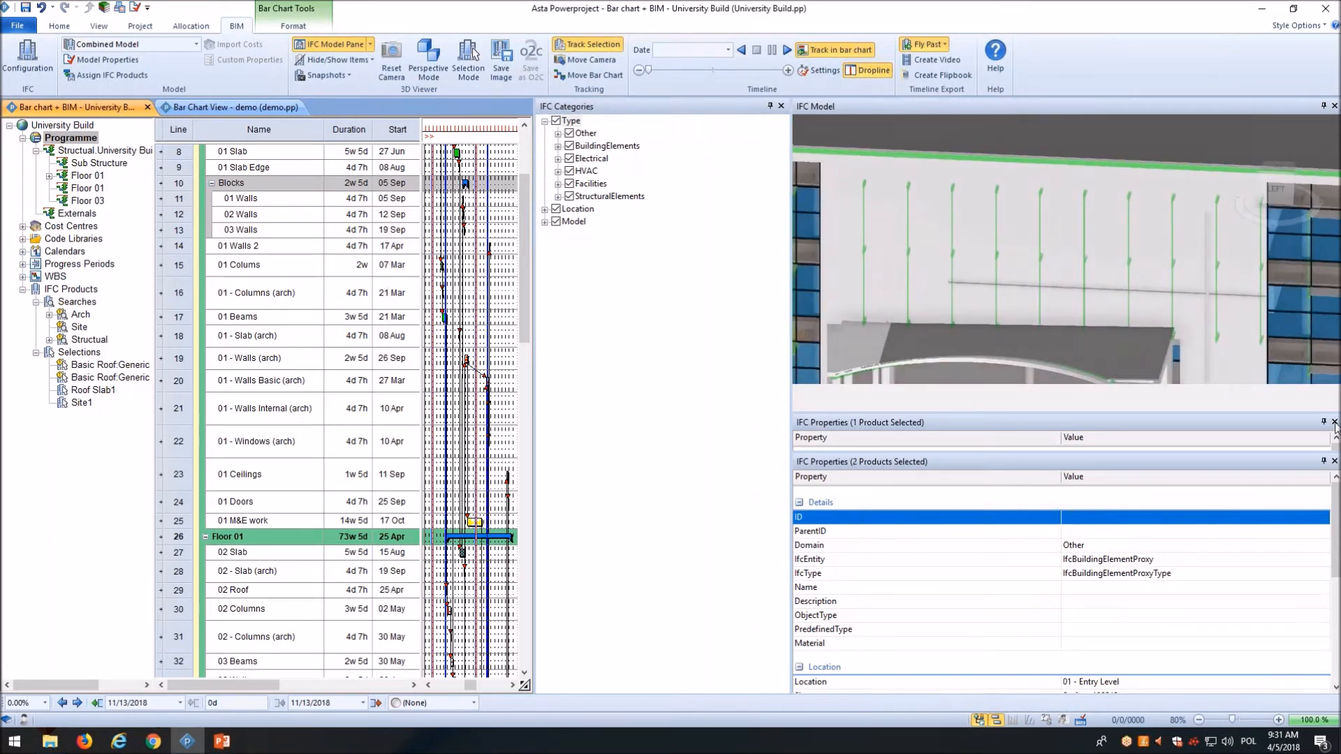
{"action": "left_click", "coordinate": [1335, 461]}
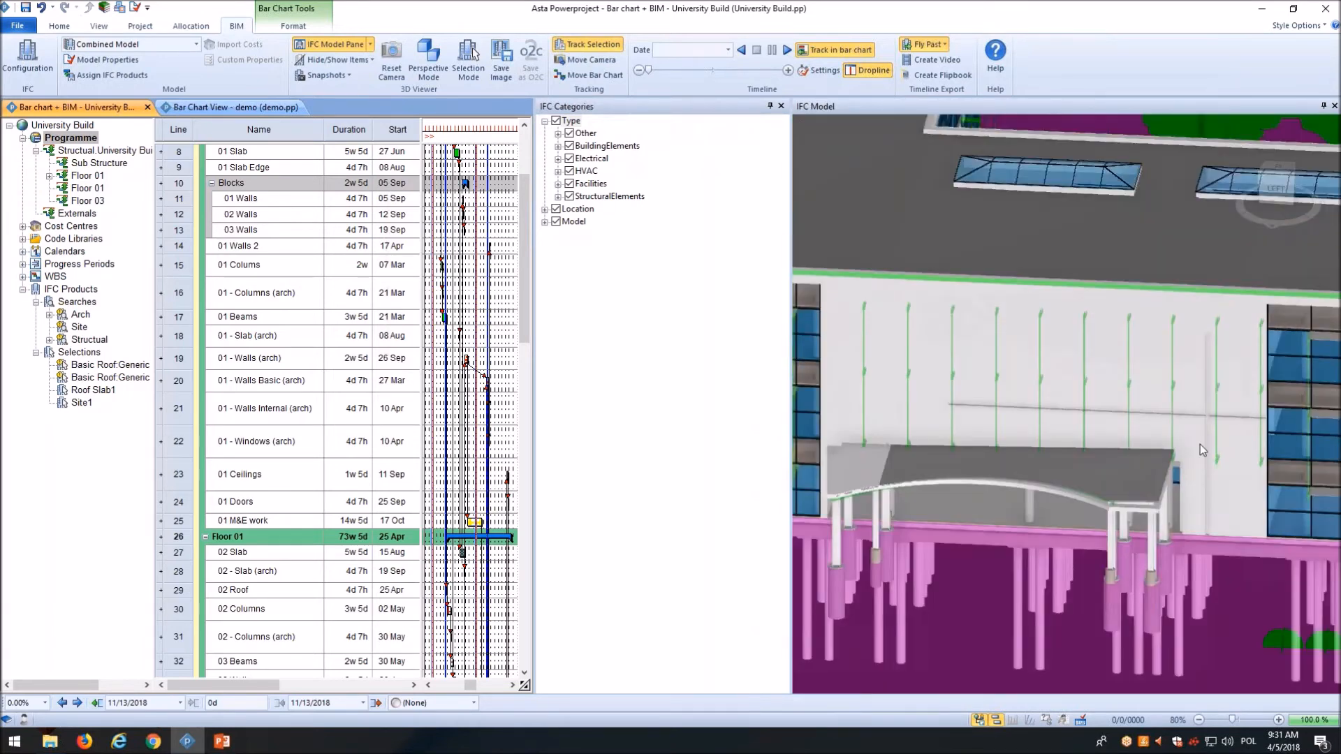
{"action": "left_click", "coordinate": [971, 345]}
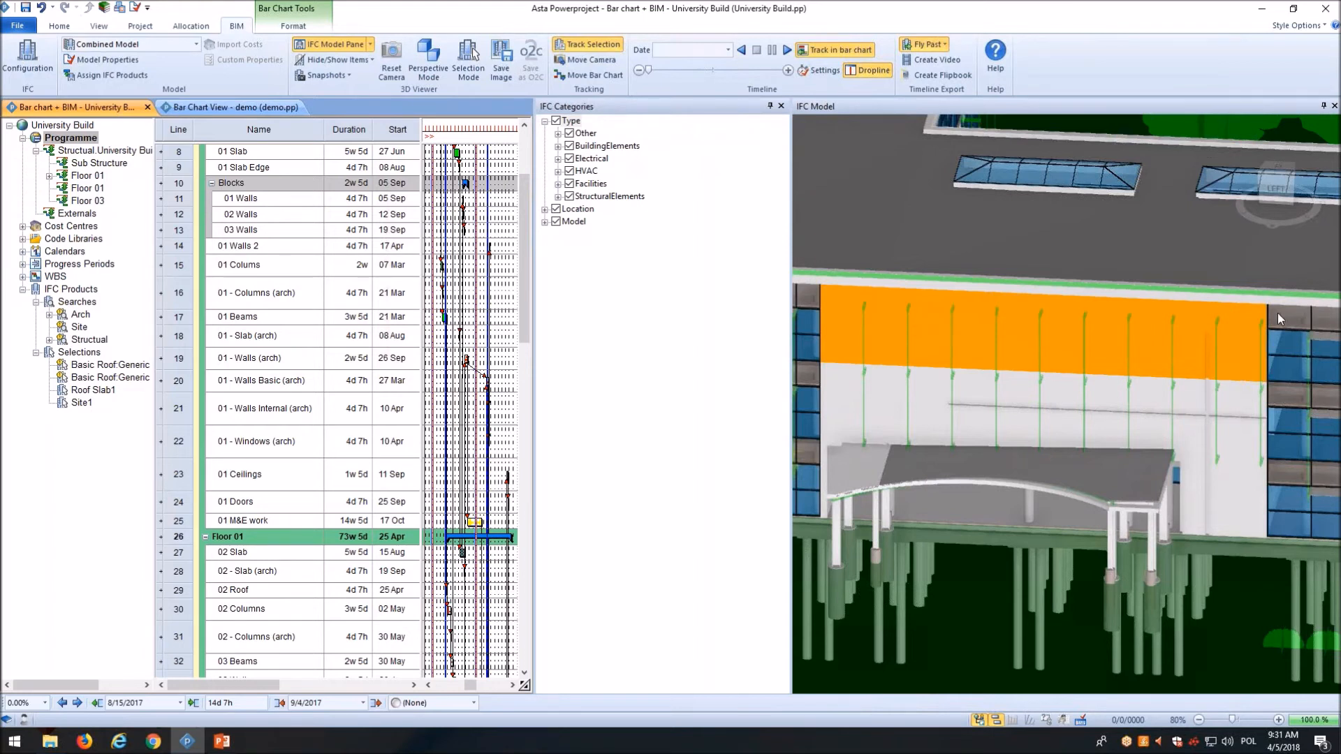
Step: Select the upper white wall above the entrance canopy and set up a split by other products, using Other product(s) as the splitting source
{"action": "left_click", "coordinate": [865, 307]}
{"action": "left_click", "coordinate": [913, 311]}
{"action": "left_click", "coordinate": [909, 308]}
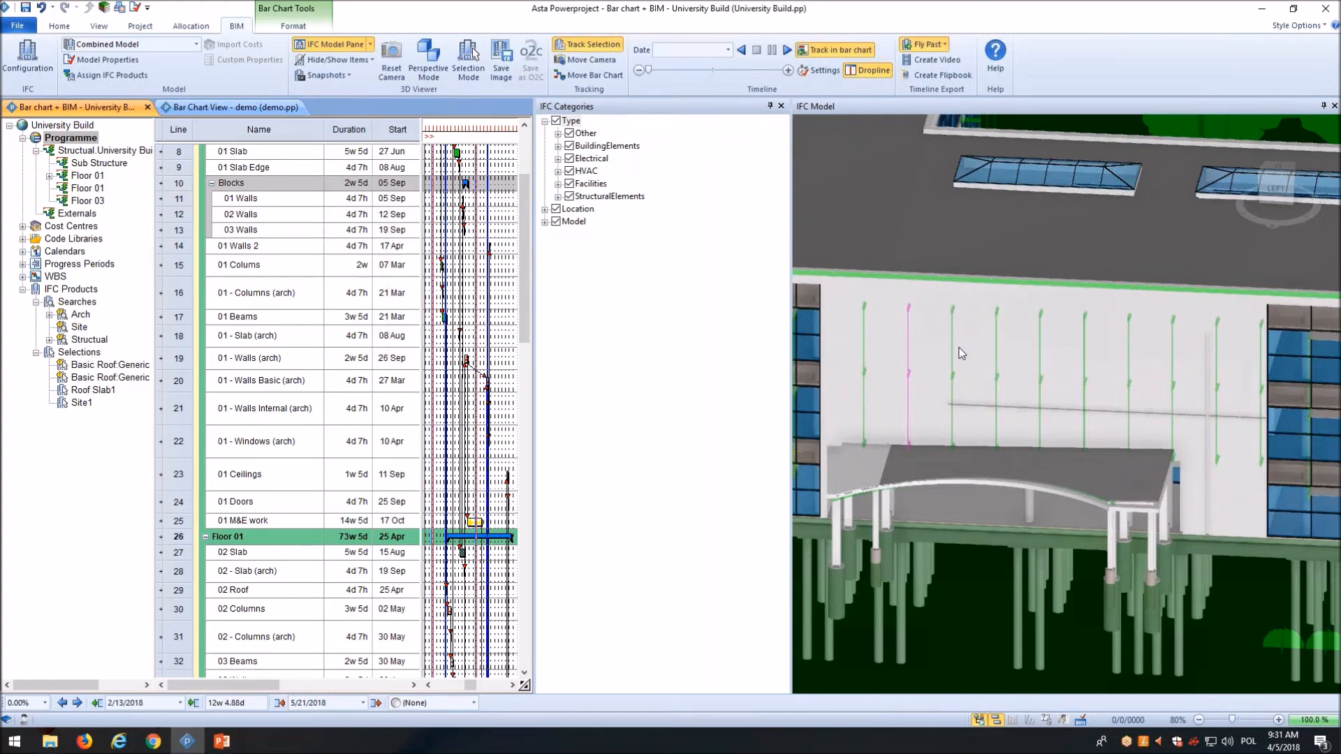
{"action": "left_click", "coordinate": [877, 329]}
{"action": "right_click", "coordinate": [882, 328]}
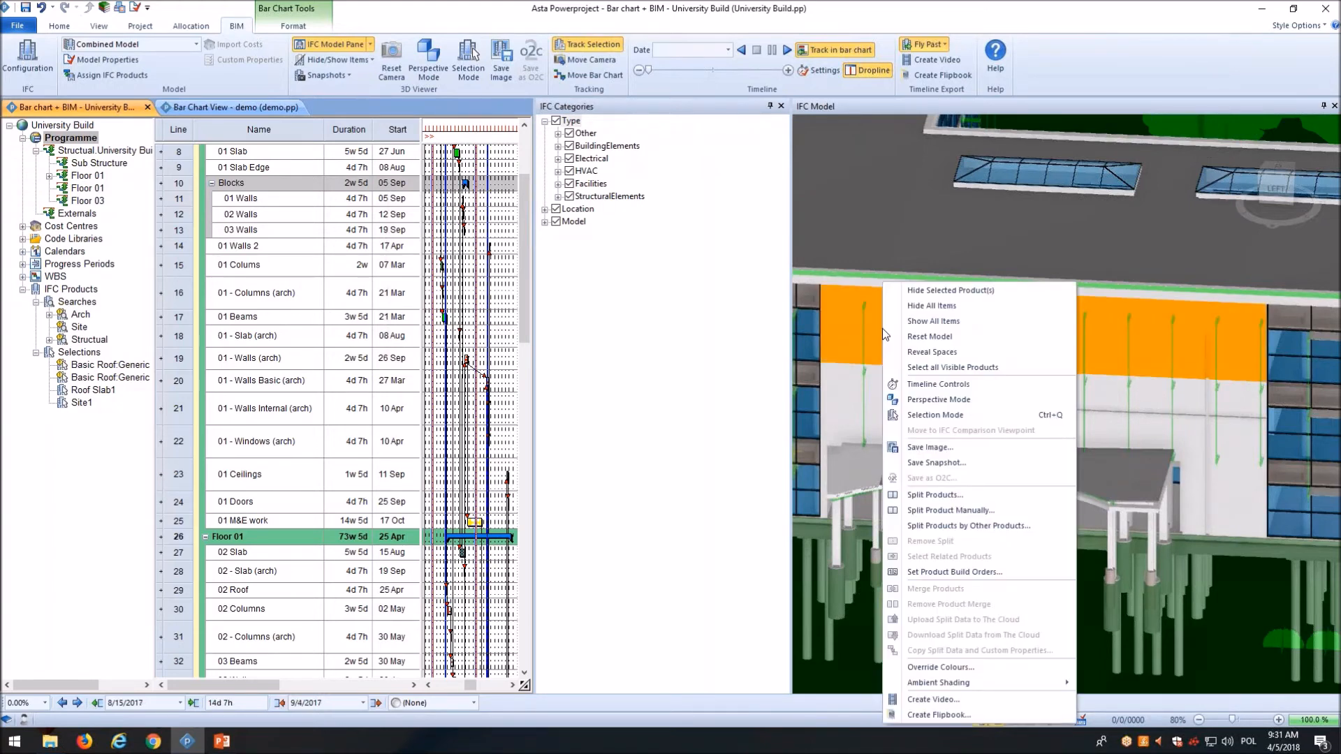
{"action": "left_click", "coordinate": [1037, 524]}
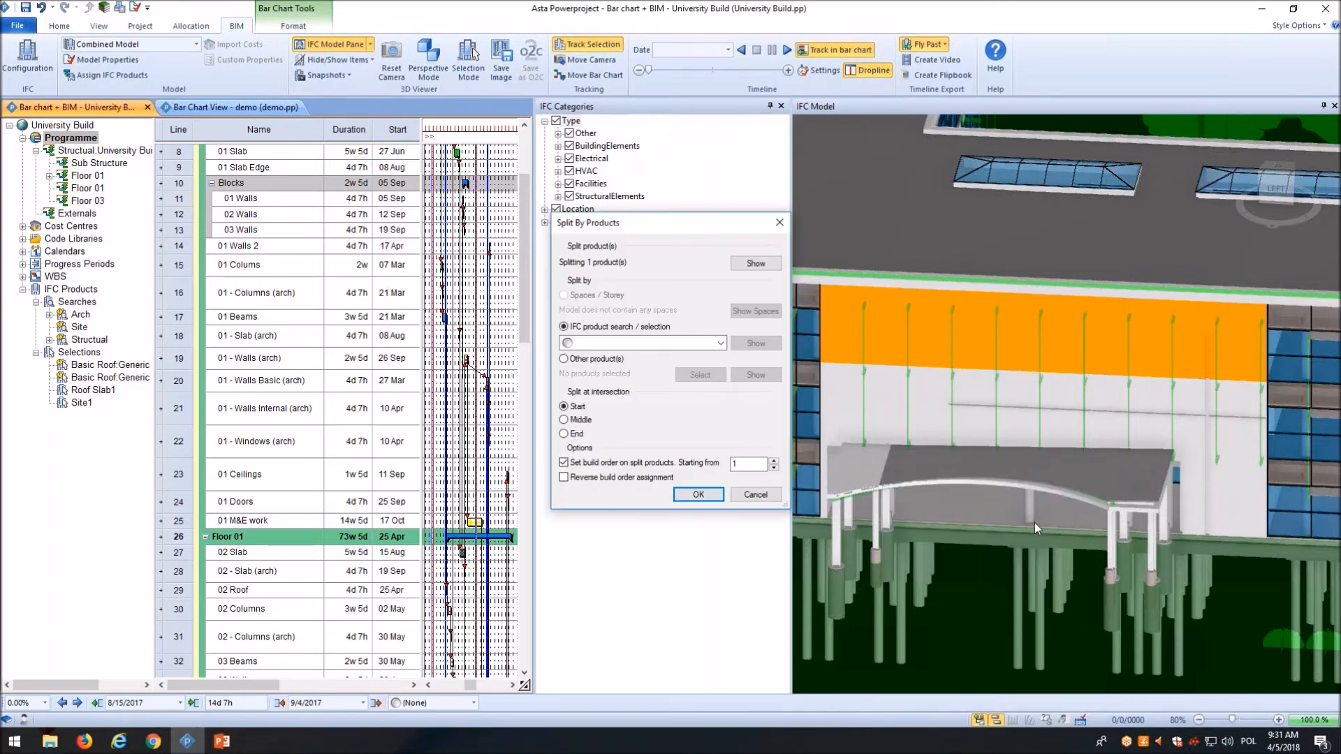
{"action": "left_click", "coordinate": [585, 361]}
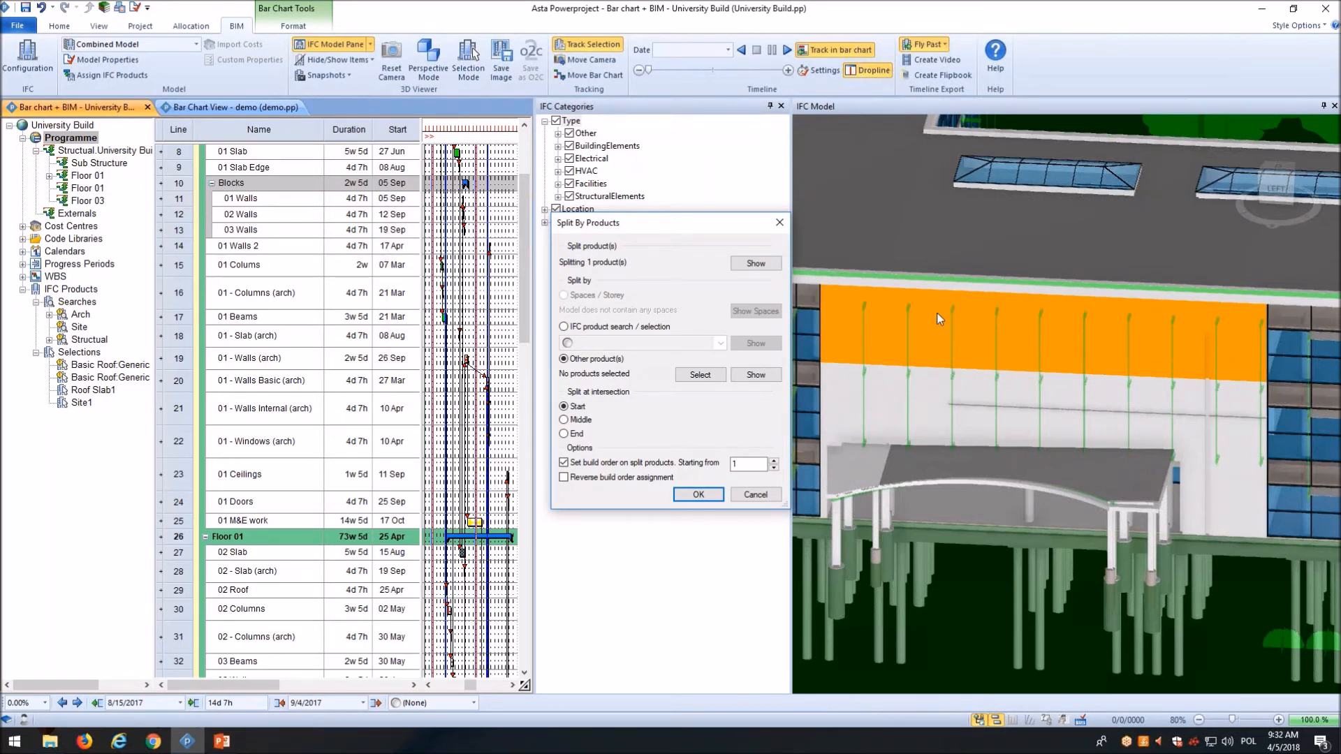
Step: Assign the first five green vertical elements on the facade as the splitting products, show them in the model and split the wall at their start
{"action": "scroll", "coordinate": [864, 311], "scroll_direction": "up", "scroll_amount": 3}
{"action": "left_click", "coordinate": [864, 312]}
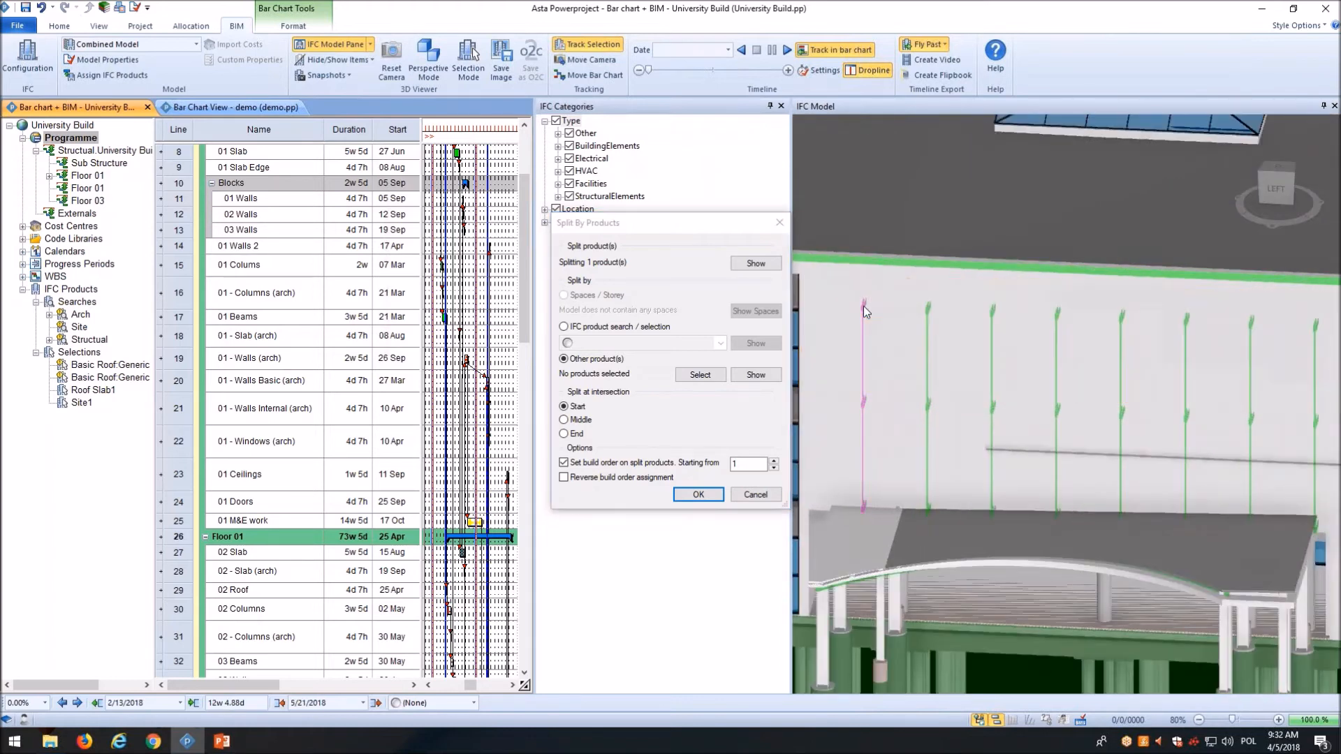
{"action": "left_click", "coordinate": [928, 314], "text": "ctrl"}
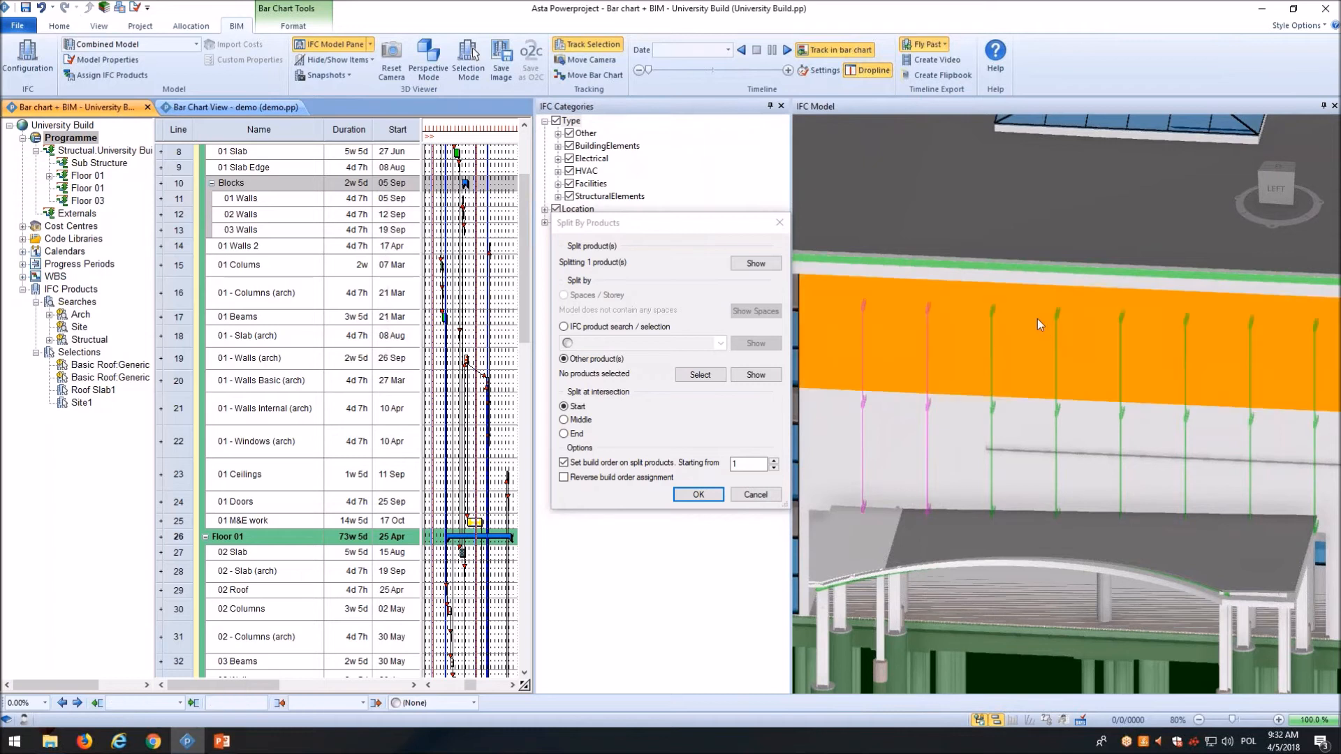
{"action": "left_click", "coordinate": [991, 316], "text": "ctrl"}
{"action": "left_click", "coordinate": [1058, 315], "text": "ctrl"}
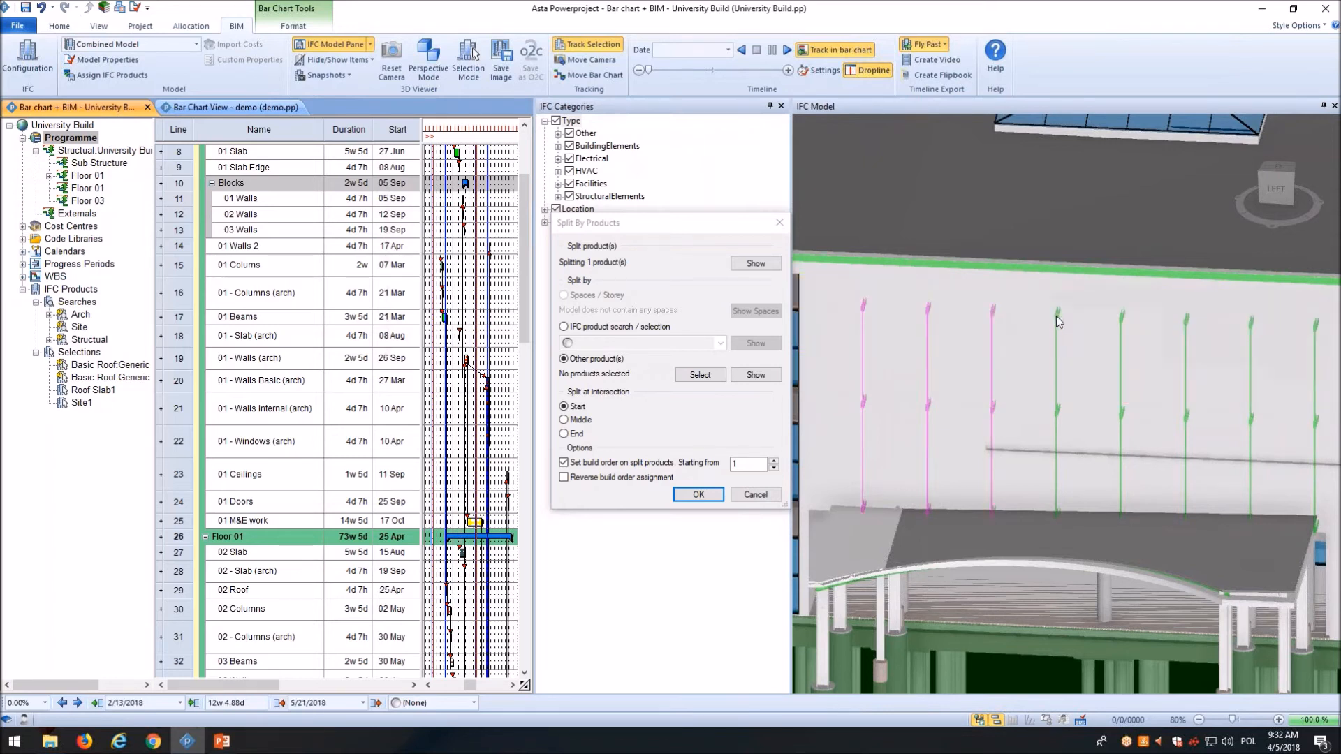
{"action": "left_click", "coordinate": [1122, 321], "text": "ctrl"}
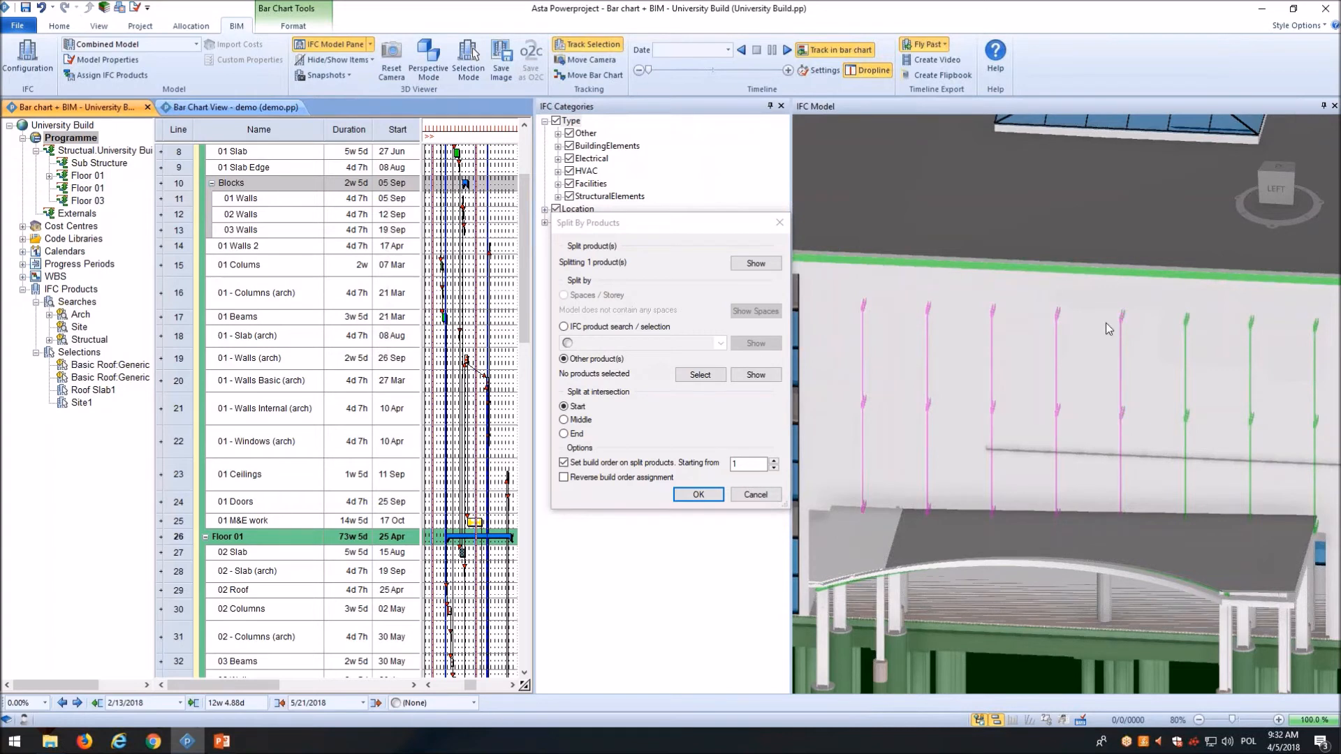
{"action": "left_click", "coordinate": [694, 379]}
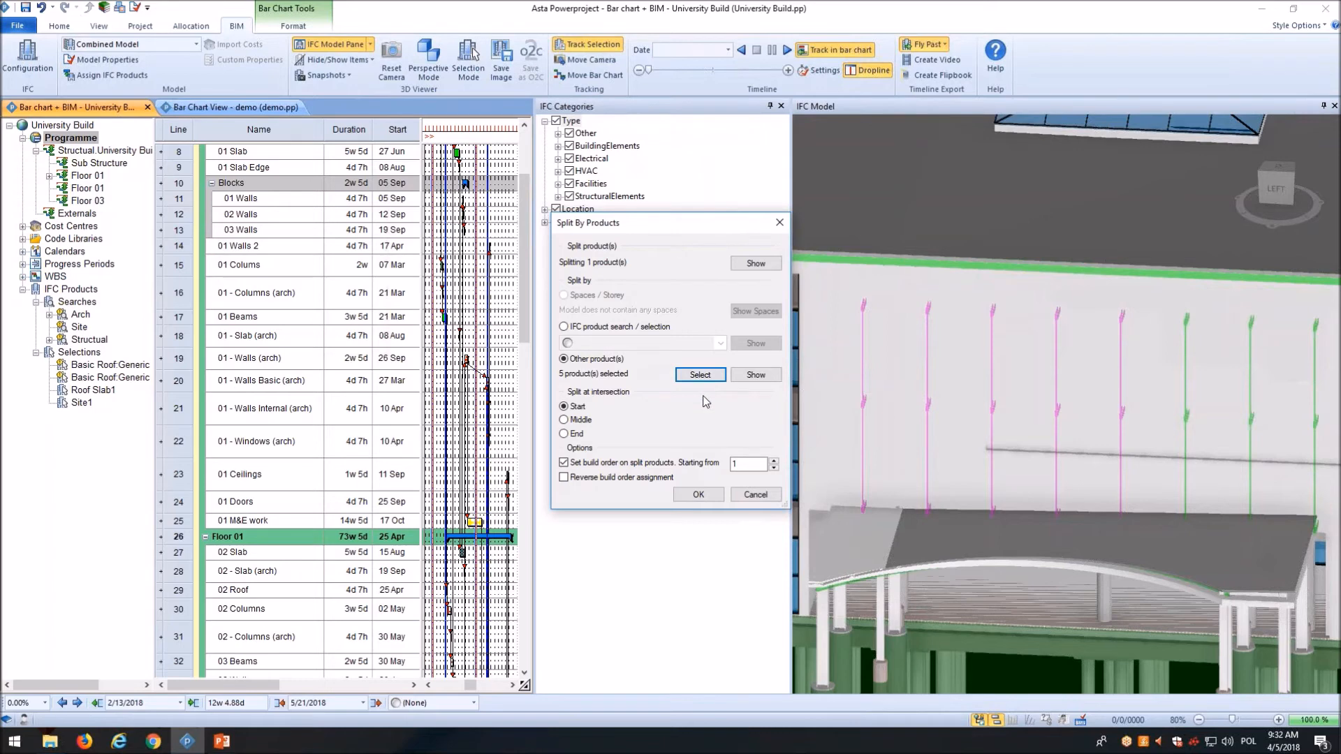
{"action": "left_click", "coordinate": [757, 377]}
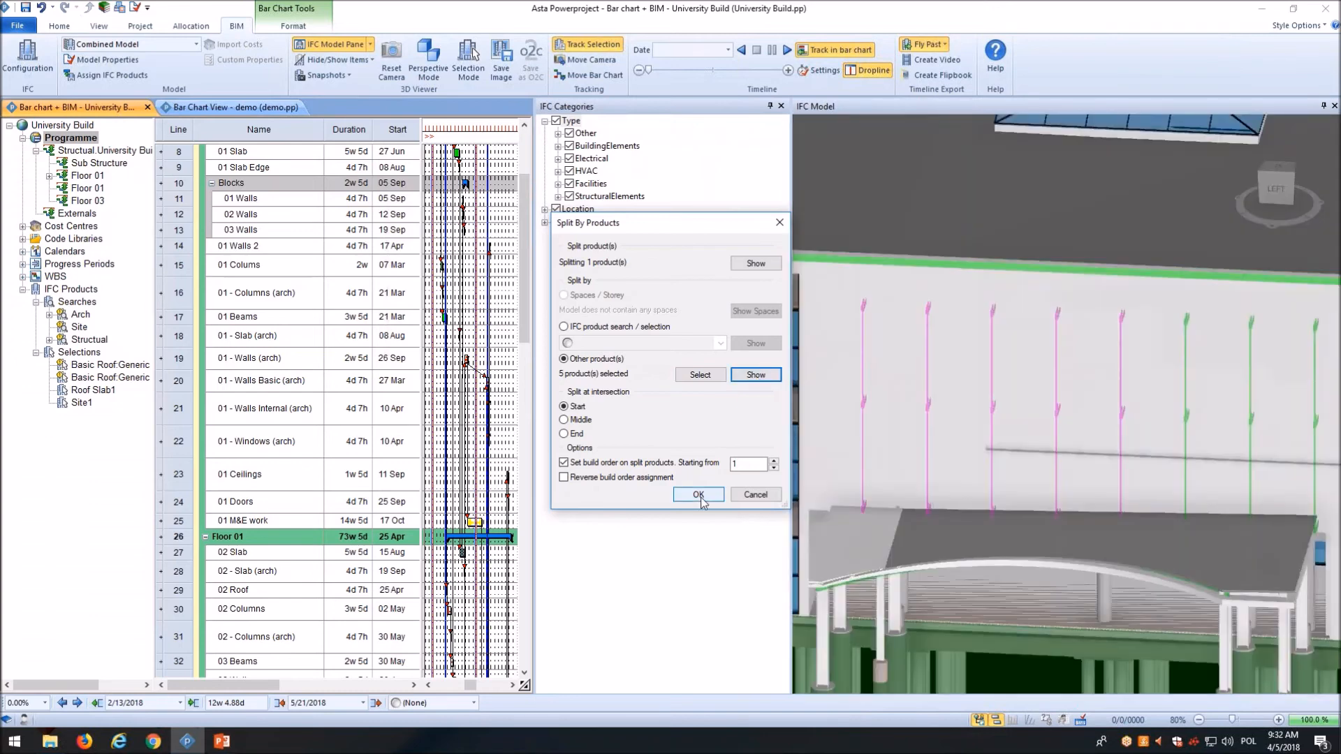
{"action": "left_click", "coordinate": [699, 495]}
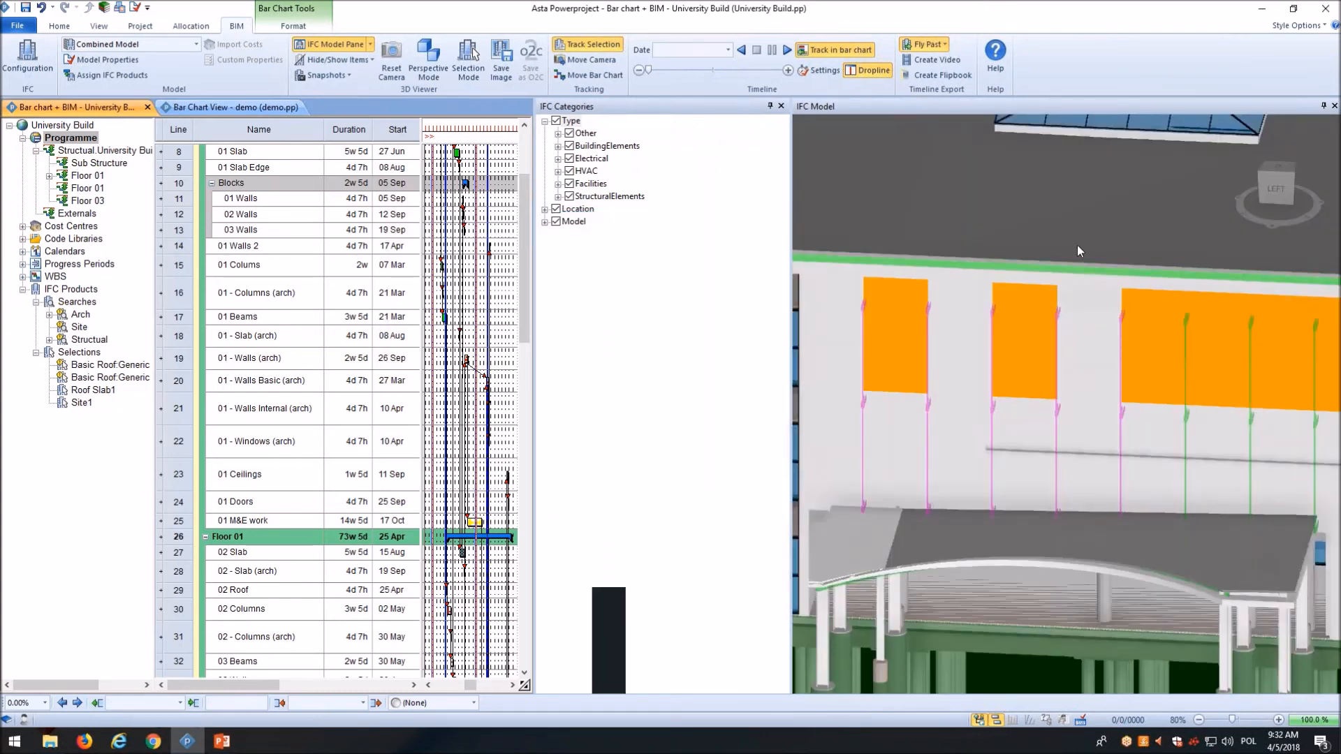
Step: Inspect the split wall in the 3D model and select the segment between the second and third vertical elements
{"action": "middle_click_drag", "start_coordinate": [1095, 214], "coordinate": [1054, 212]}
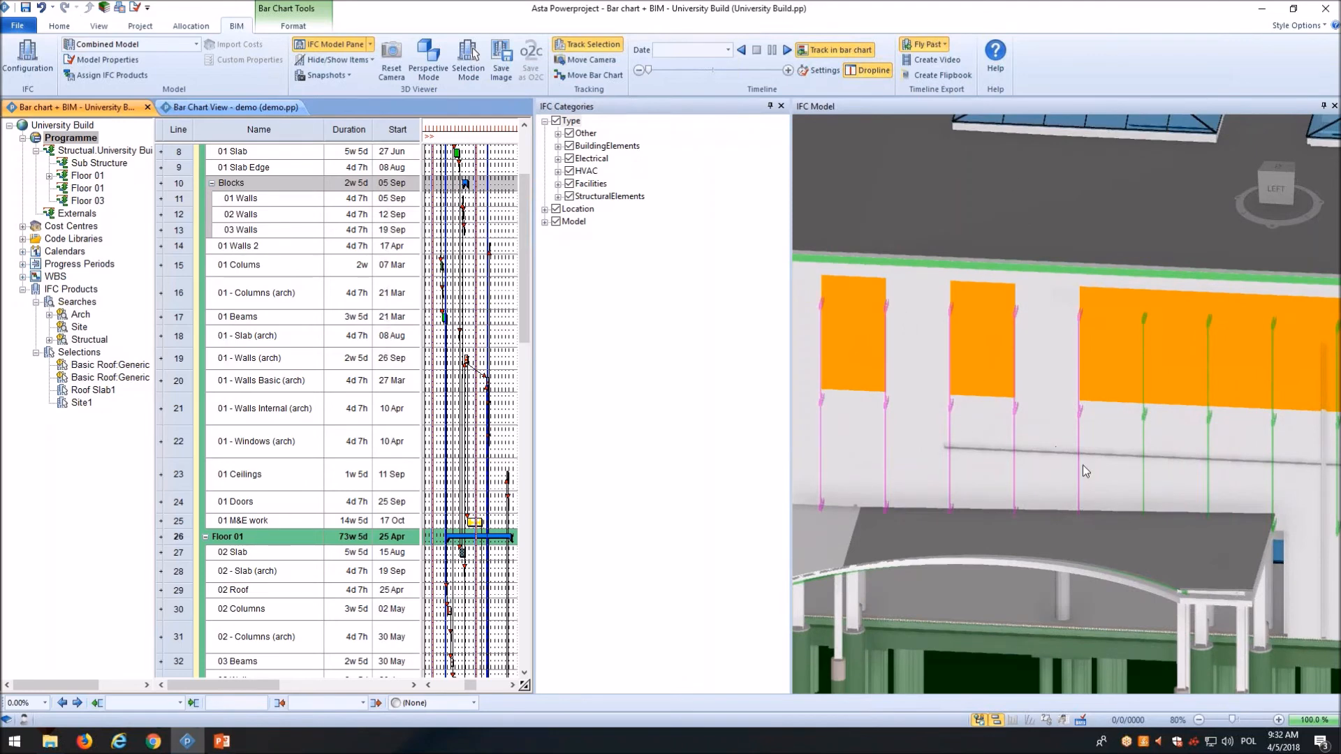
{"action": "middle_click_drag", "start_coordinate": [1000, 215], "coordinate": [1057, 222]}
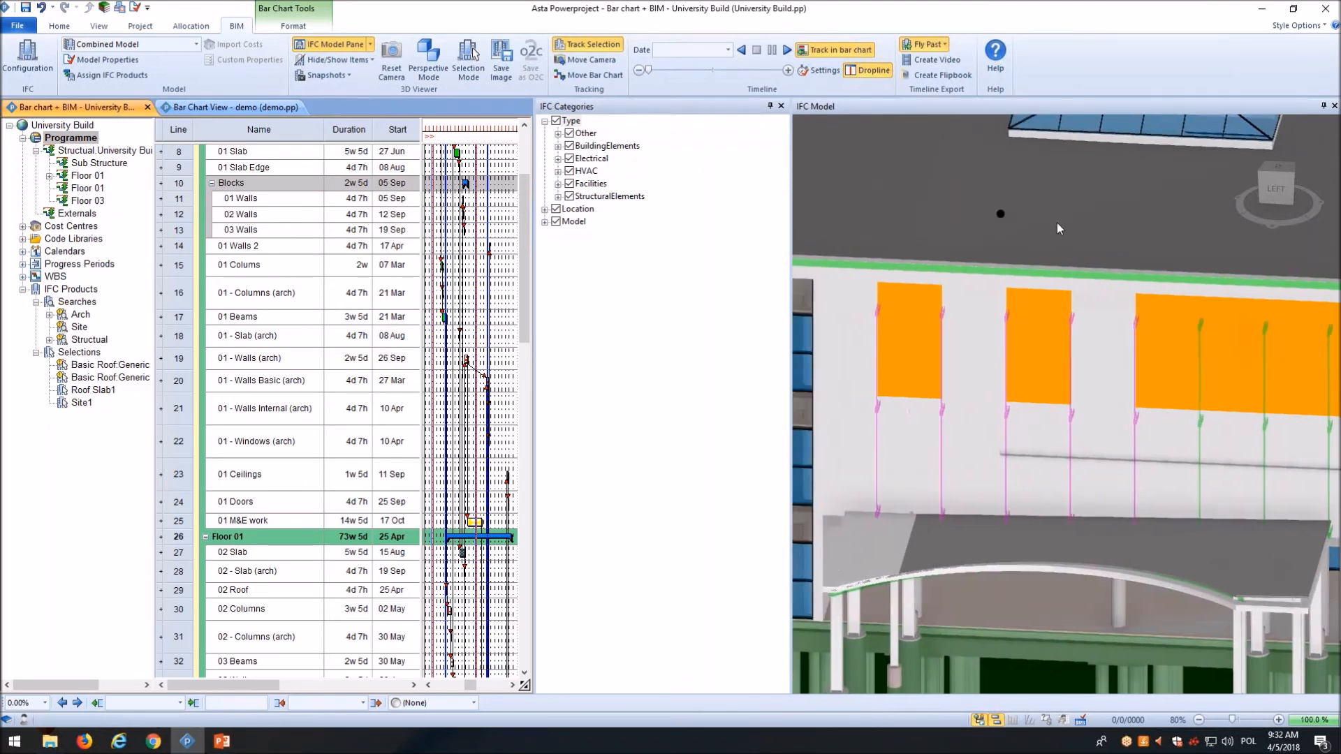
{"action": "scroll", "coordinate": [1057, 279], "scroll_direction": "down", "scroll_amount": 3}
{"action": "scroll", "coordinate": [1058, 279], "scroll_direction": "down", "scroll_amount": 3}
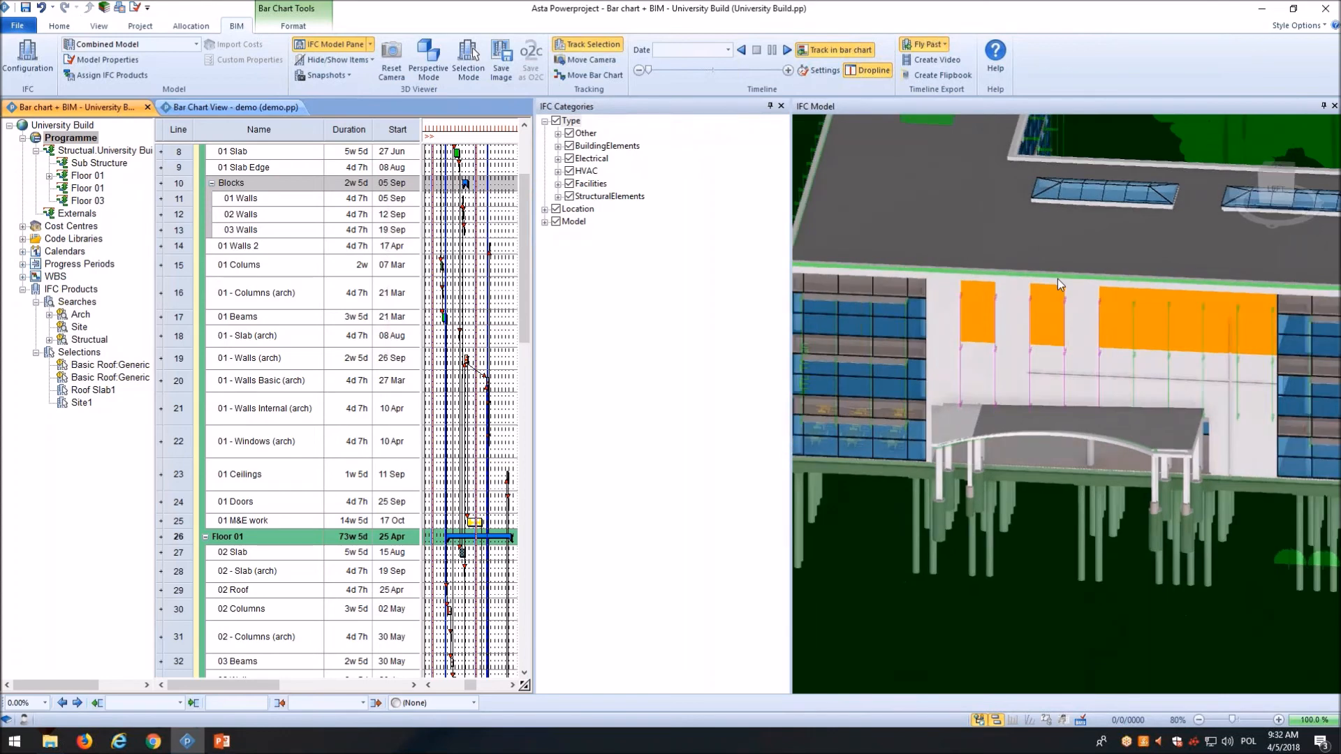
{"action": "middle_click_drag", "start_coordinate": [1044, 509], "coordinate": [1024, 538]}
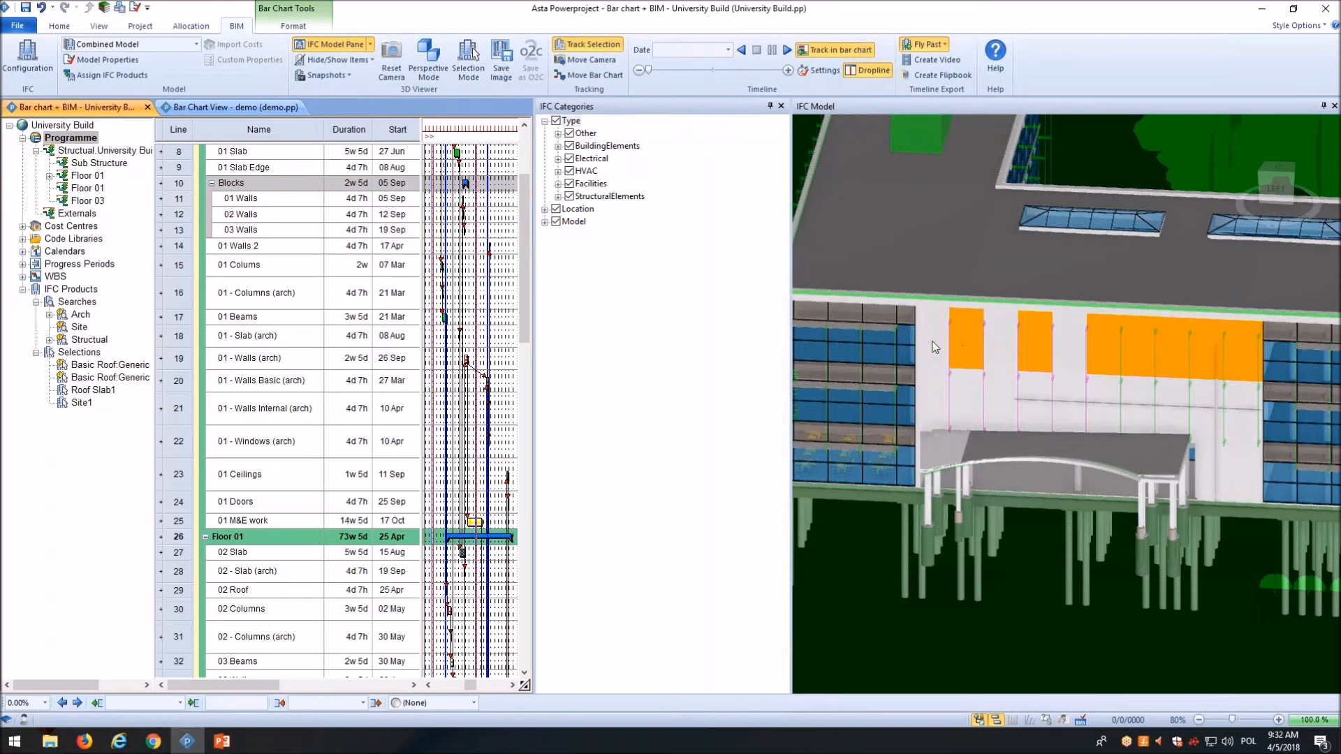
{"action": "left_click", "coordinate": [999, 340]}
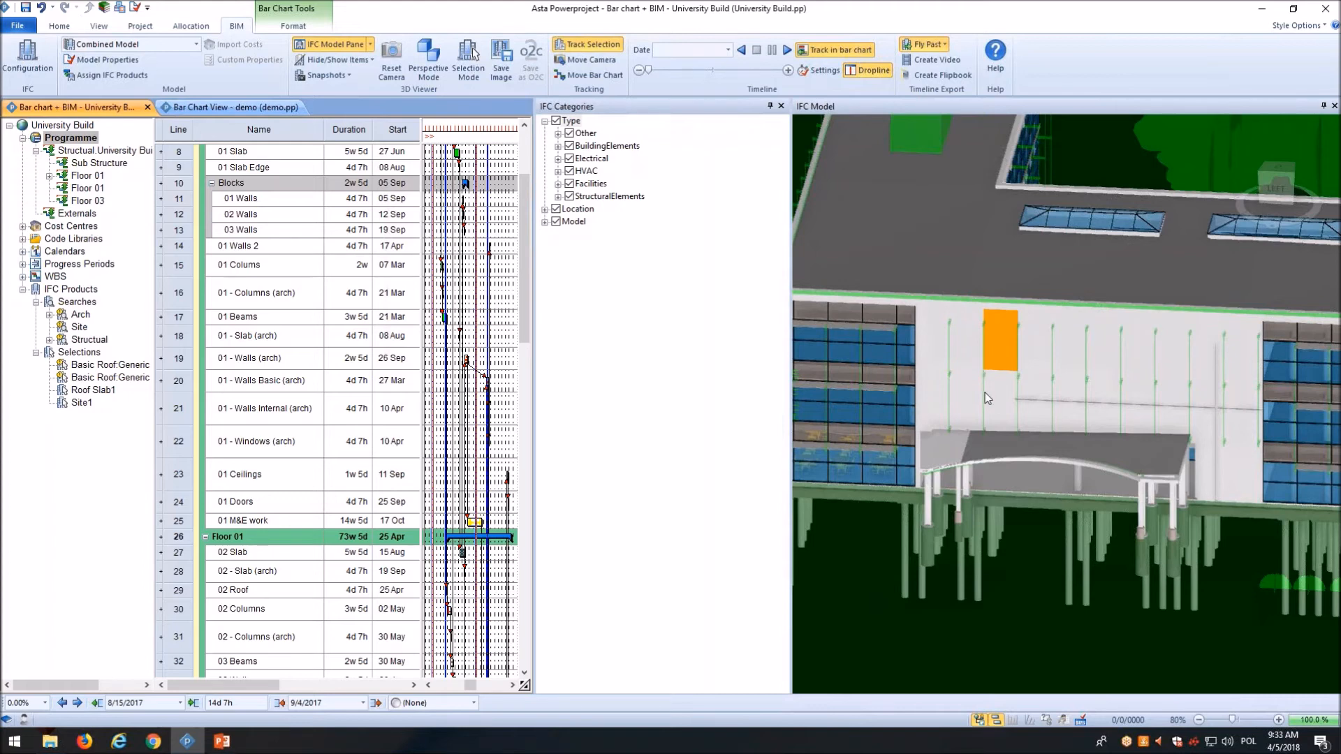
{"action": "scroll", "coordinate": [982, 370], "scroll_direction": "down", "scroll_amount": 3}
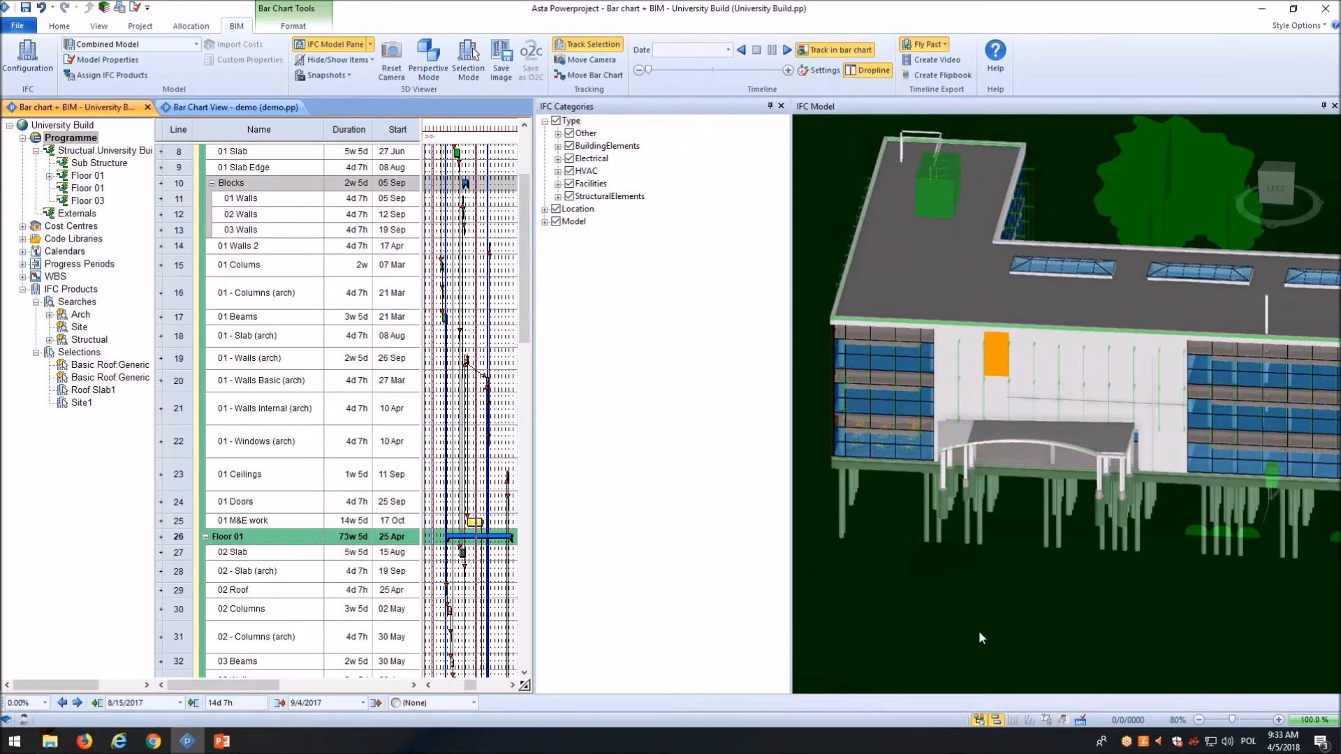
{"action": "middle_click_drag", "start_coordinate": [1039, 563], "coordinate": [996, 584]}
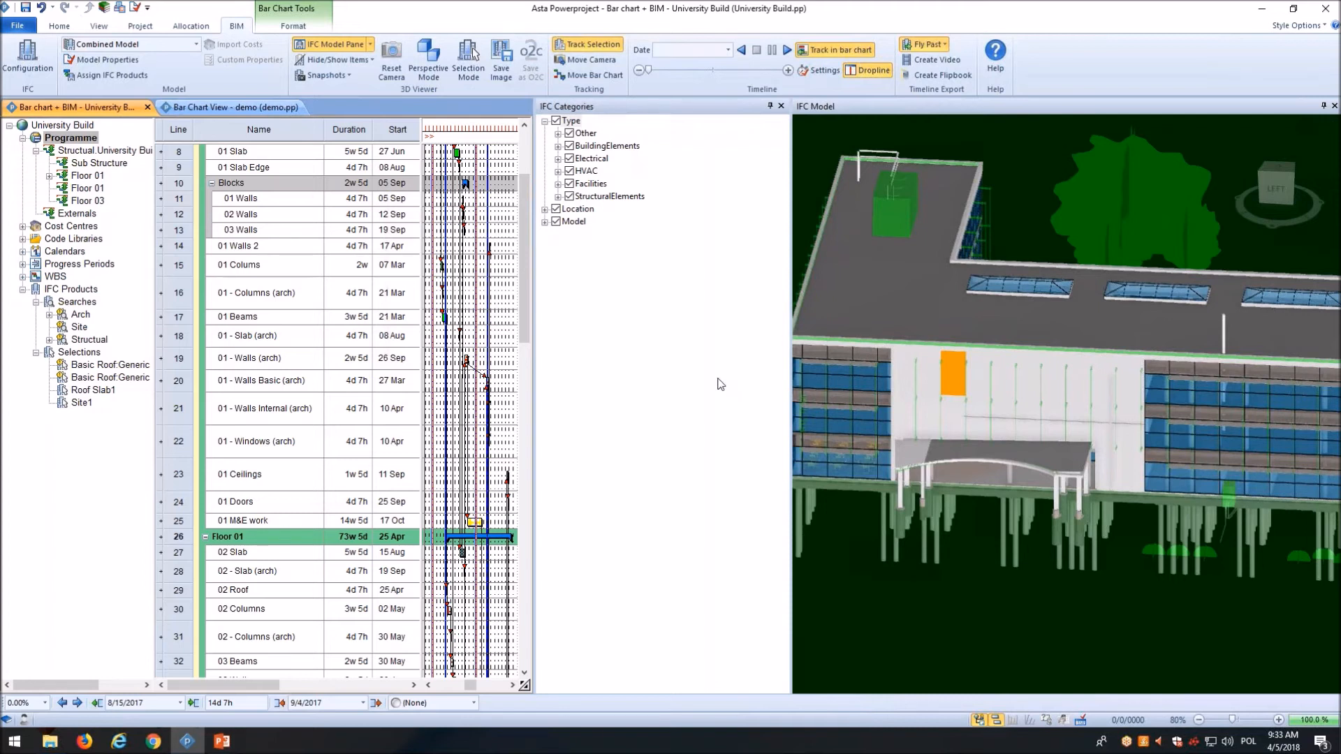
Step: Open the print preview of the Bar chart + BIM view
{"action": "left_click", "coordinate": [121, 9]}
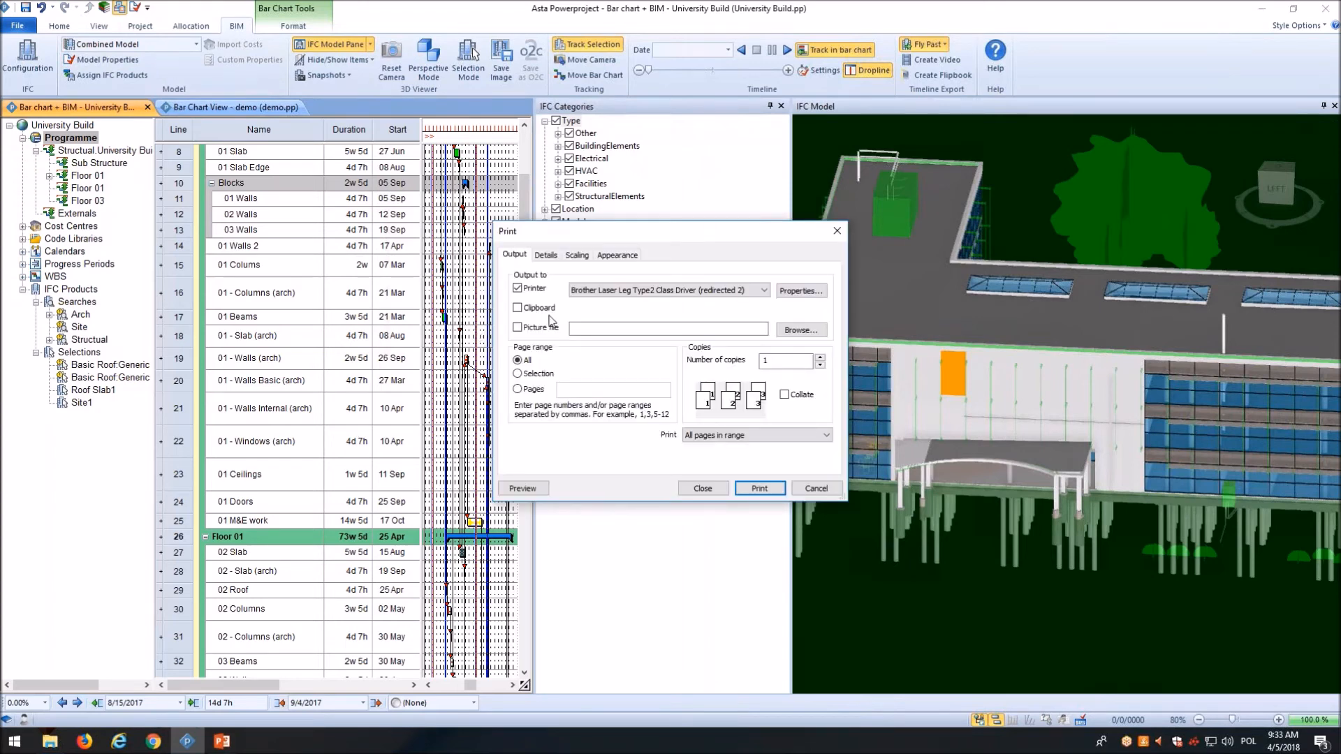
{"action": "left_click_drag", "start_coordinate": [572, 232], "coordinate": [559, 229]}
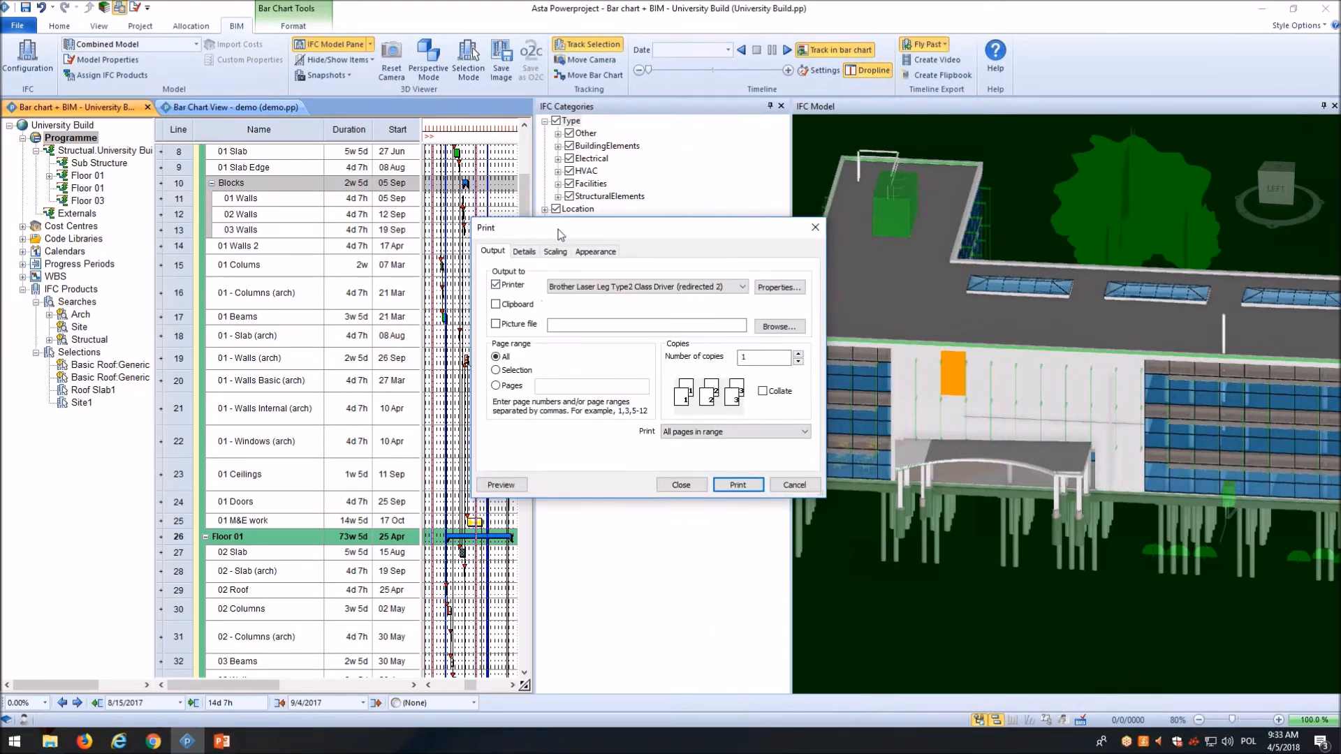
{"action": "left_click", "coordinate": [509, 487]}
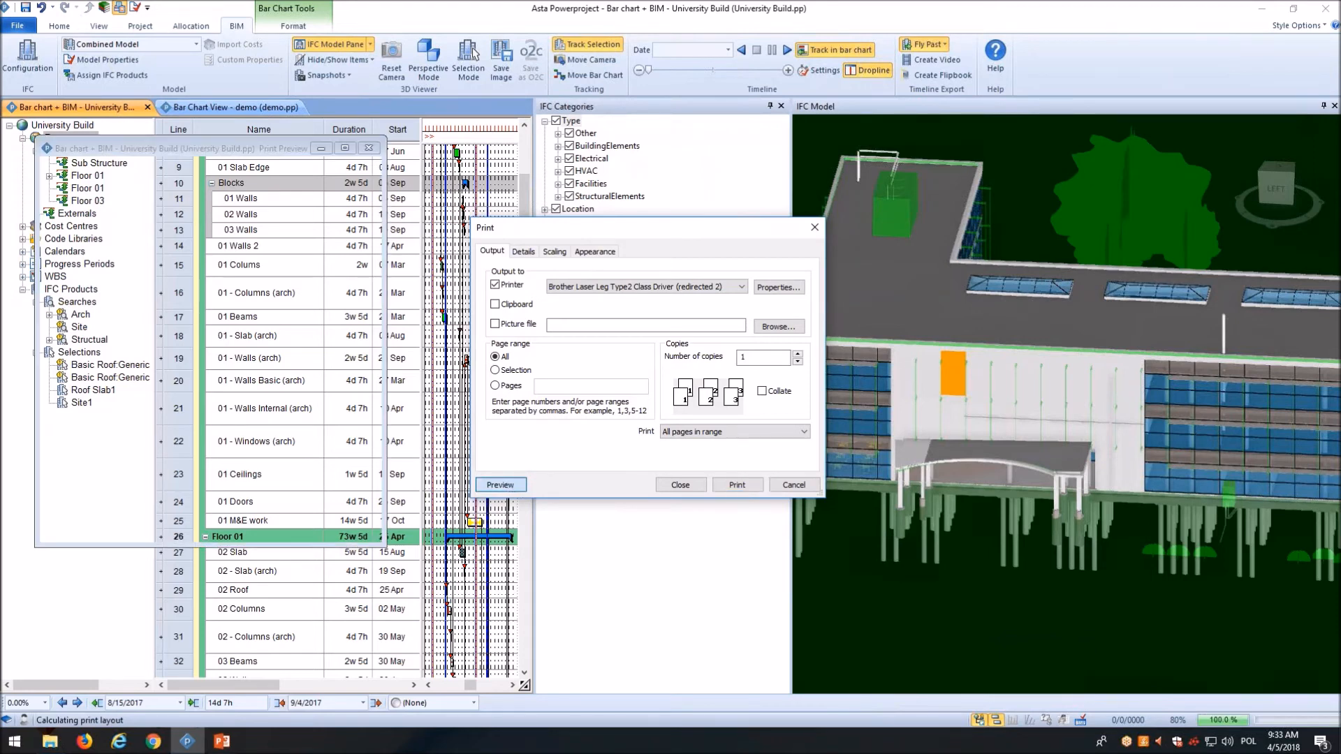
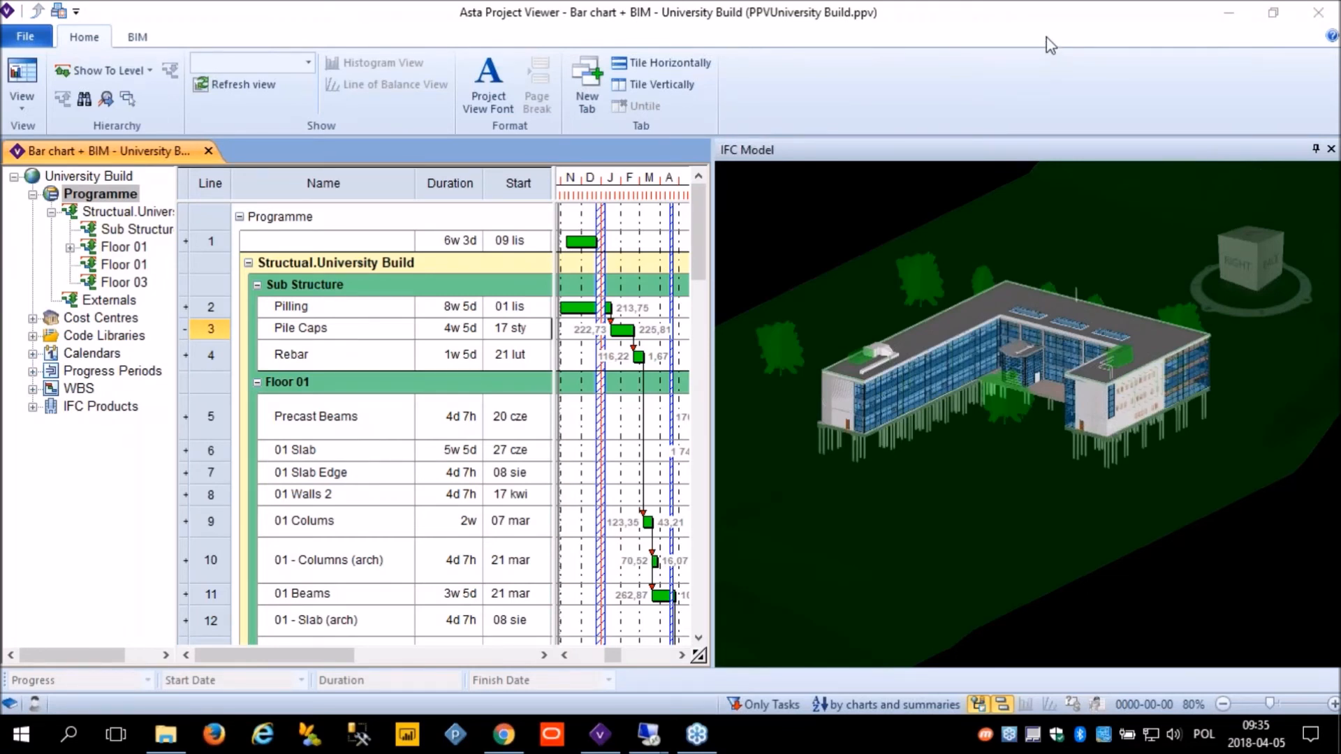
Step: Switch to Asta Project Viewer and examine the University Build 3D model from different angles and up close
{"action": "left_click", "coordinate": [807, 28]}
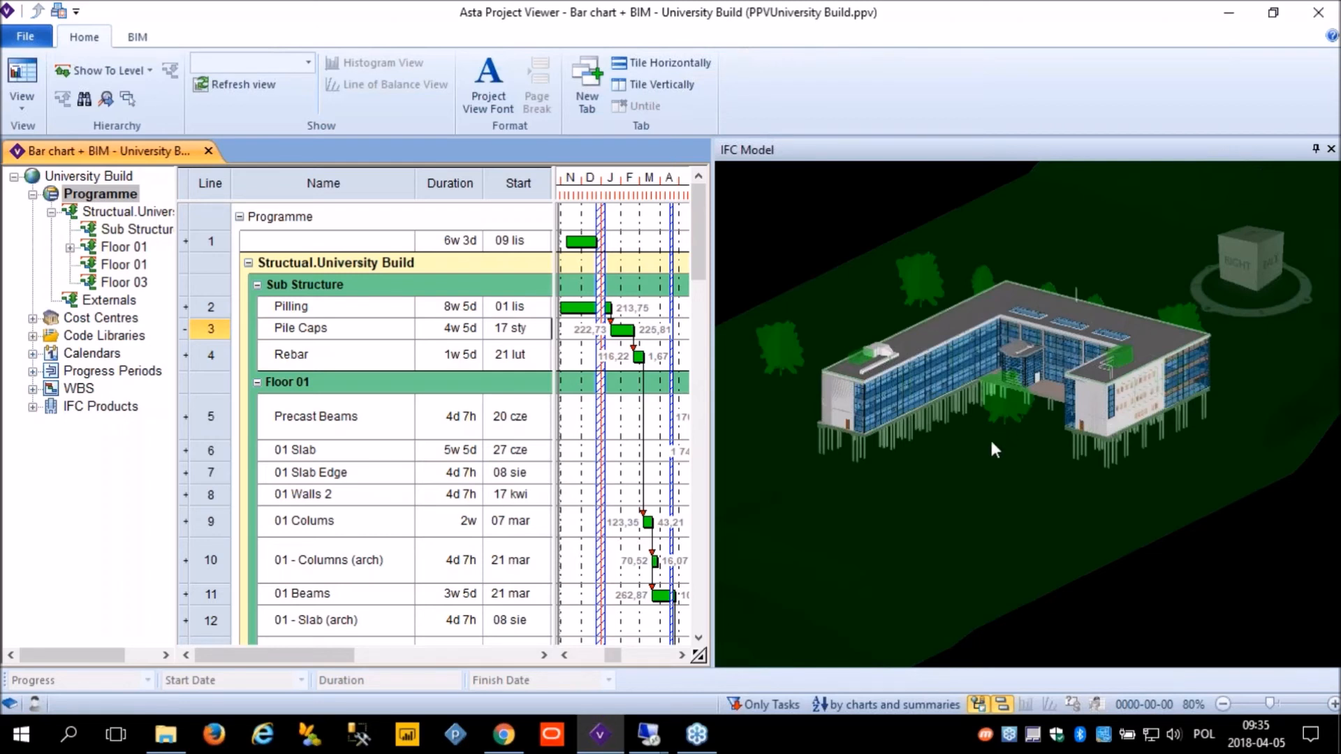
{"action": "left_click_drag", "start_coordinate": [991, 472], "coordinate": [966, 462]}
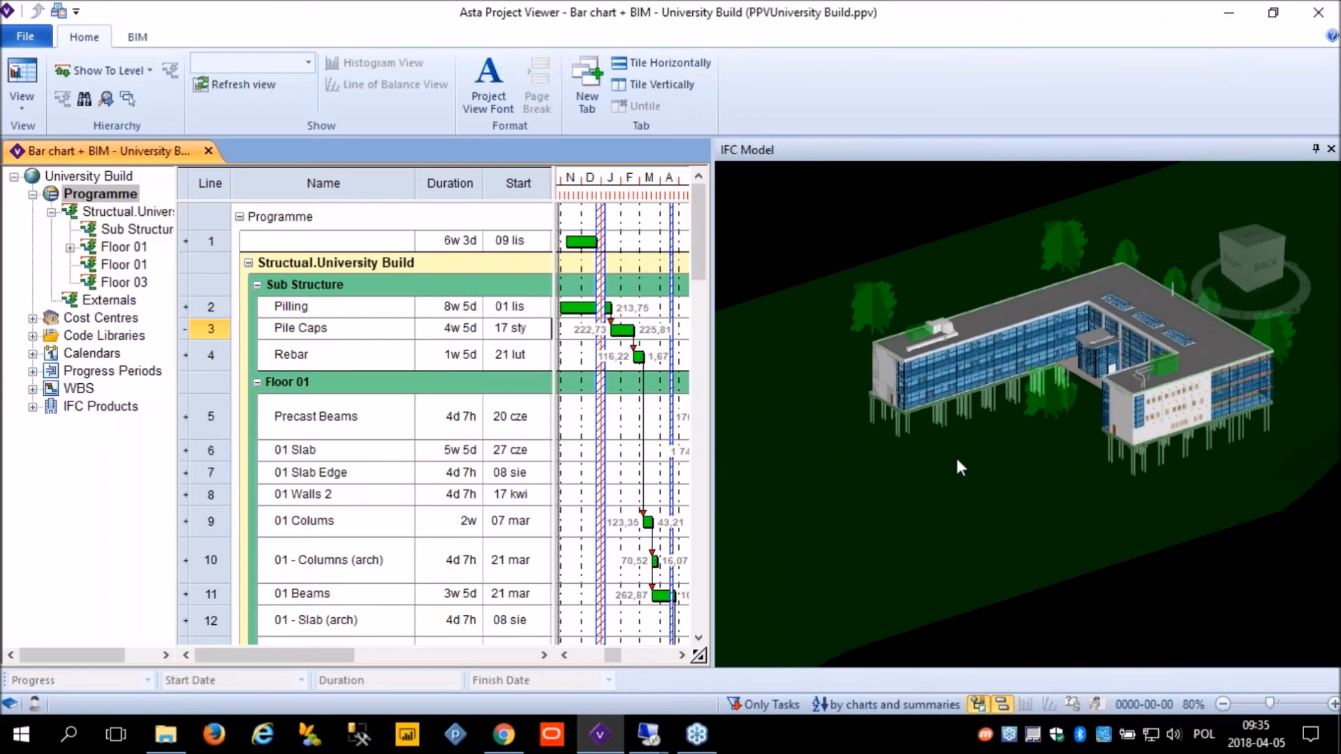
{"action": "left_click_drag", "start_coordinate": [970, 444], "coordinate": [975, 485]}
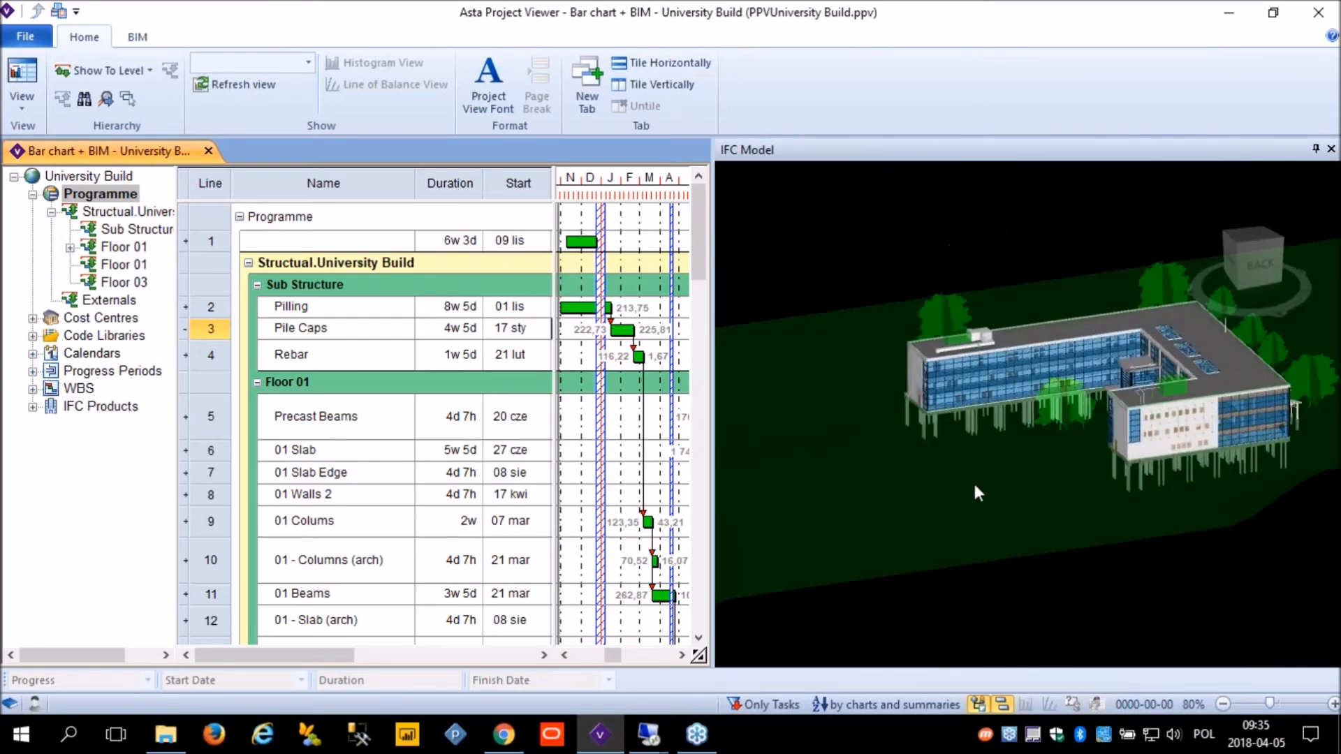
{"action": "left_click_drag", "start_coordinate": [872, 487], "coordinate": [1032, 473]}
{"action": "scroll", "coordinate": [1030, 473], "scroll_direction": "up", "scroll_amount": 3}
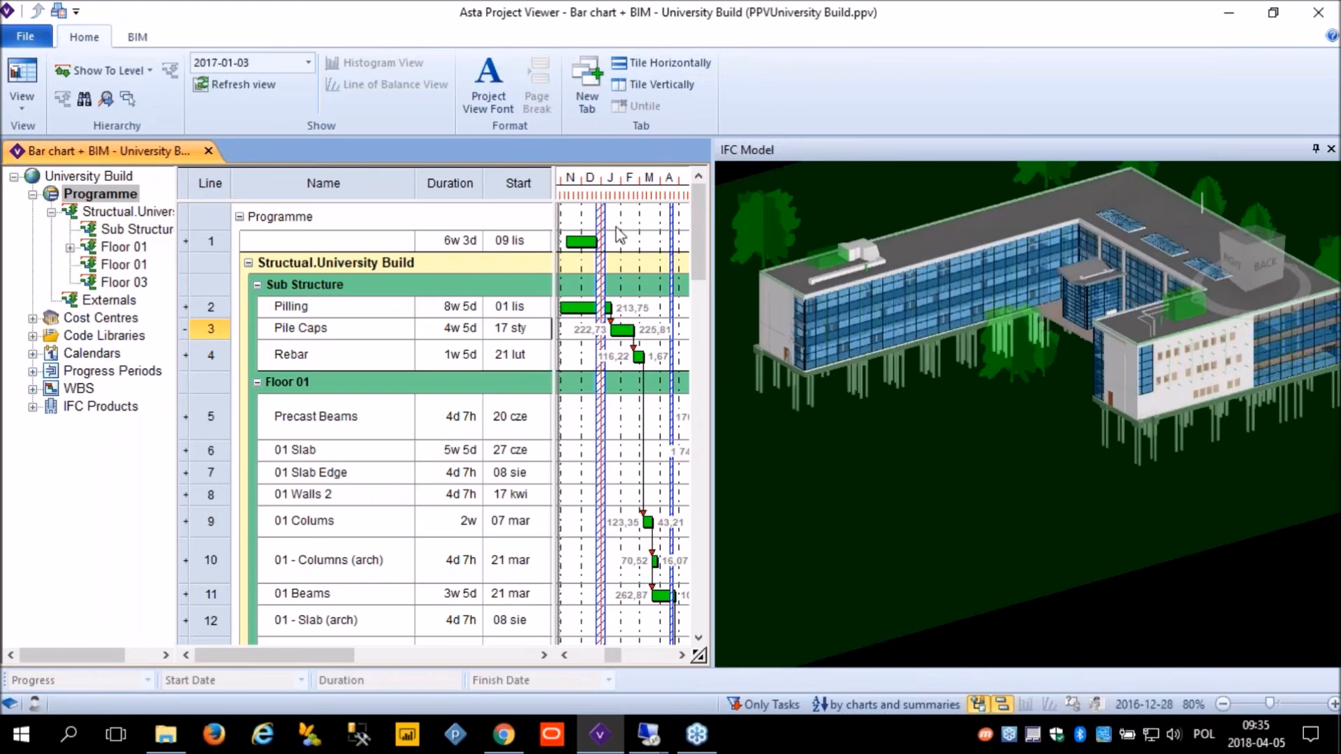
Step: Widen the bar chart pane to expose the Product Indicator and IFC product columns, and look through the Floor 01 tasks
{"action": "mouse_move", "coordinate": [697, 207]}
{"action": "left_mouse_down"}
{"action": "mouse_move", "coordinate": [703, 325]}
{"action": "mouse_move", "coordinate": [693, 187]}
{"action": "left_mouse_up"}
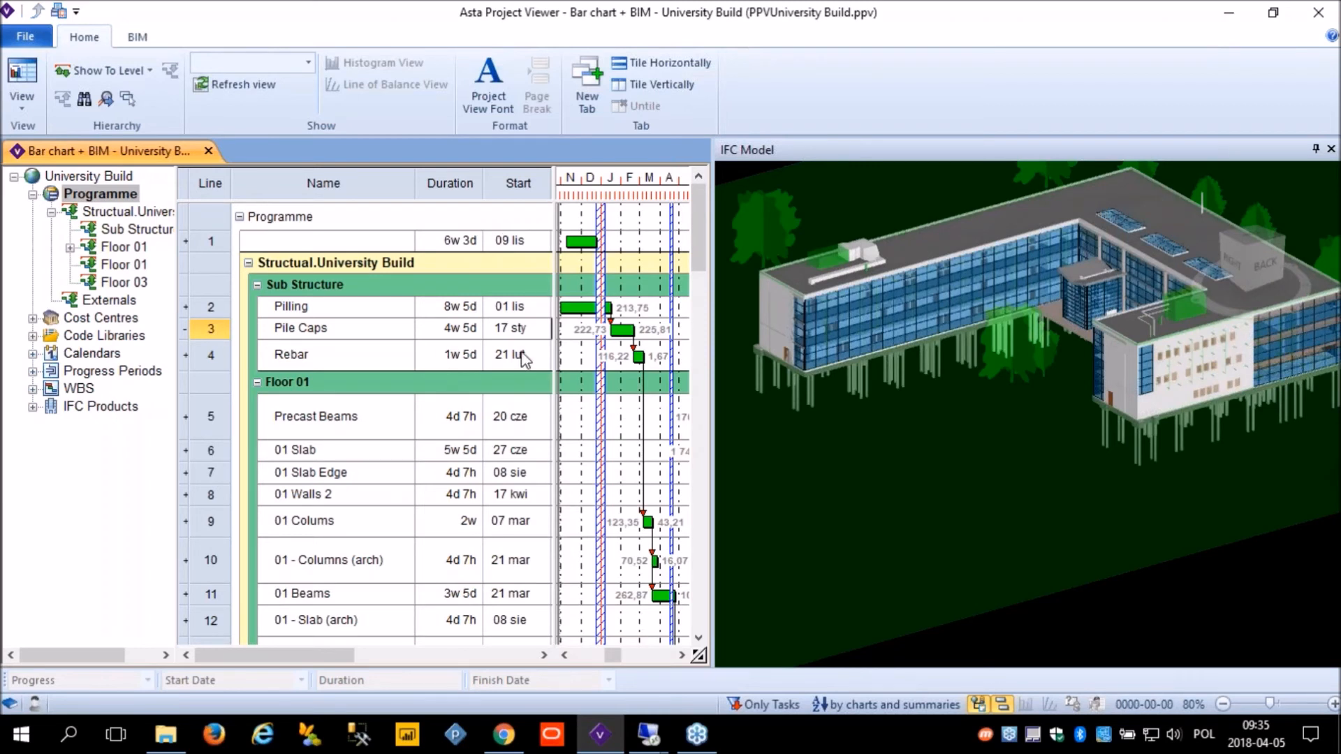
{"action": "left_click_drag", "start_coordinate": [553, 328], "coordinate": [942, 323]}
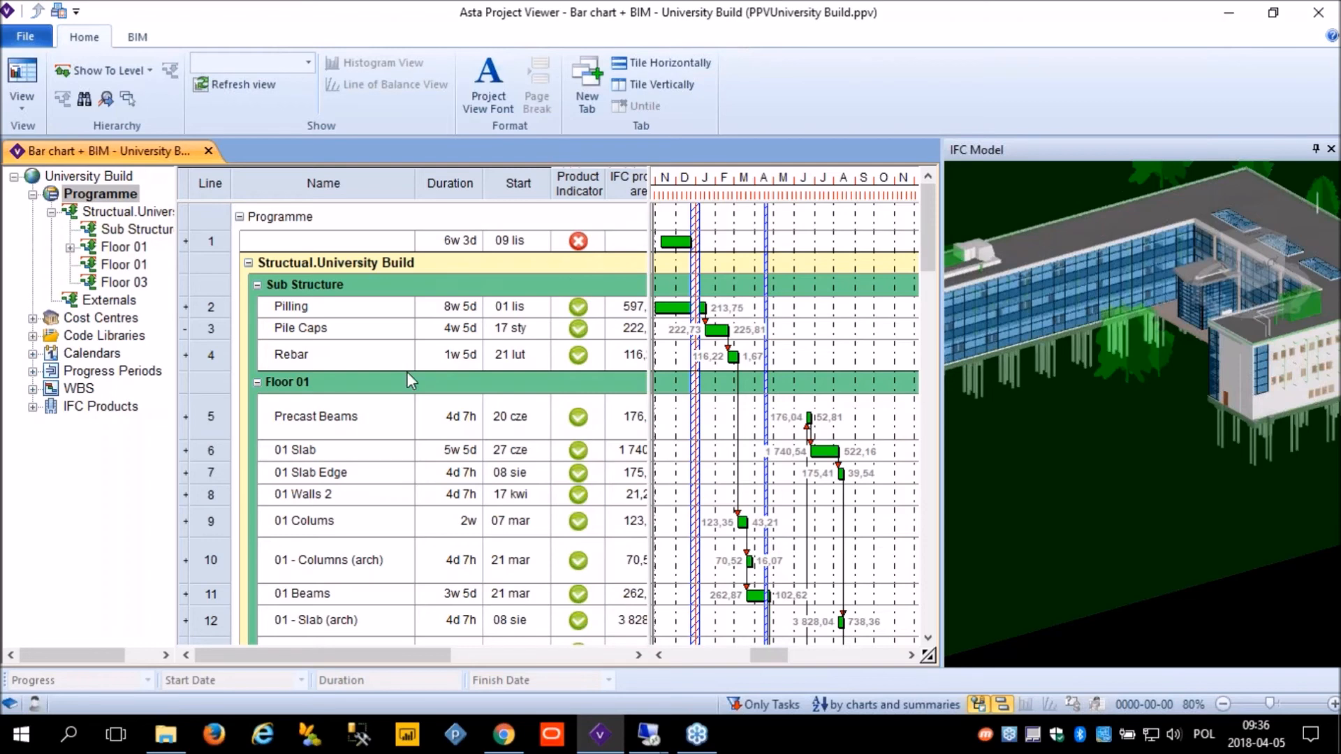
{"action": "scroll", "coordinate": [408, 373], "scroll_direction": "down", "scroll_amount": 4}
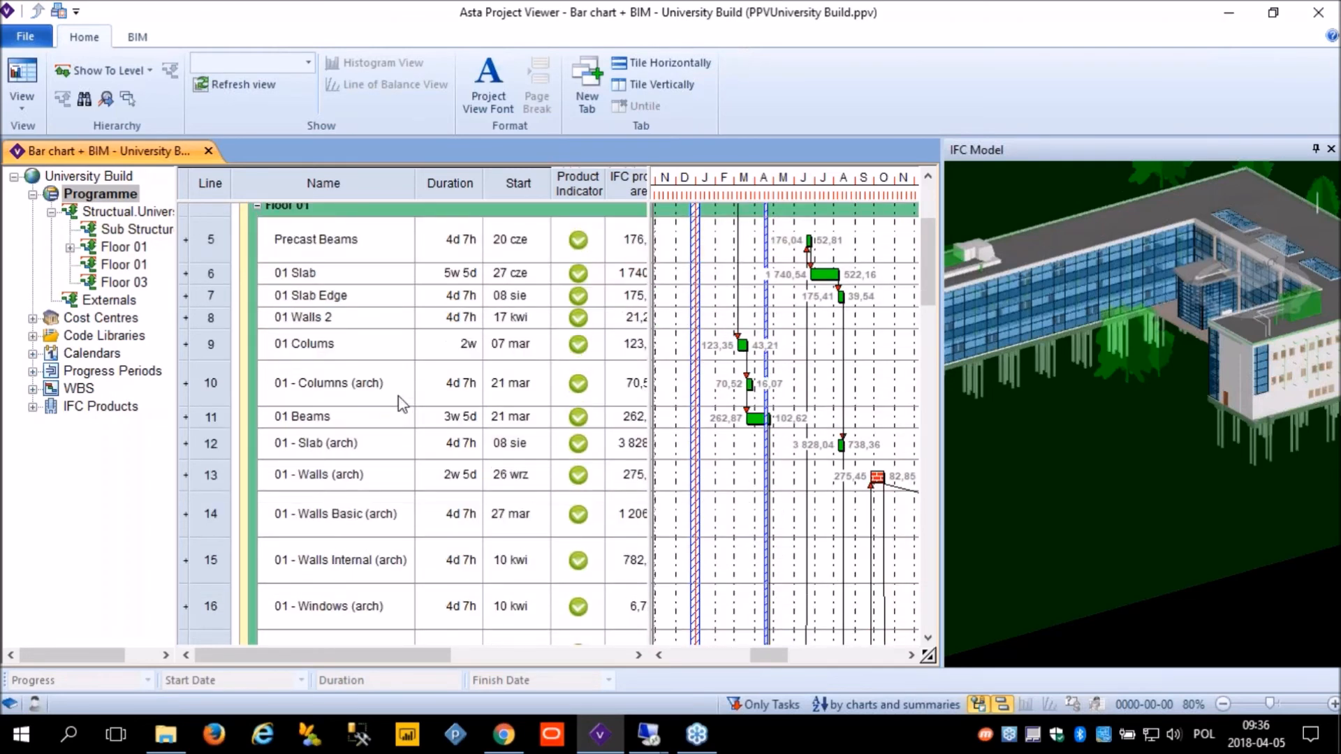
{"action": "scroll", "coordinate": [403, 405], "scroll_direction": "up", "scroll_amount": 3}
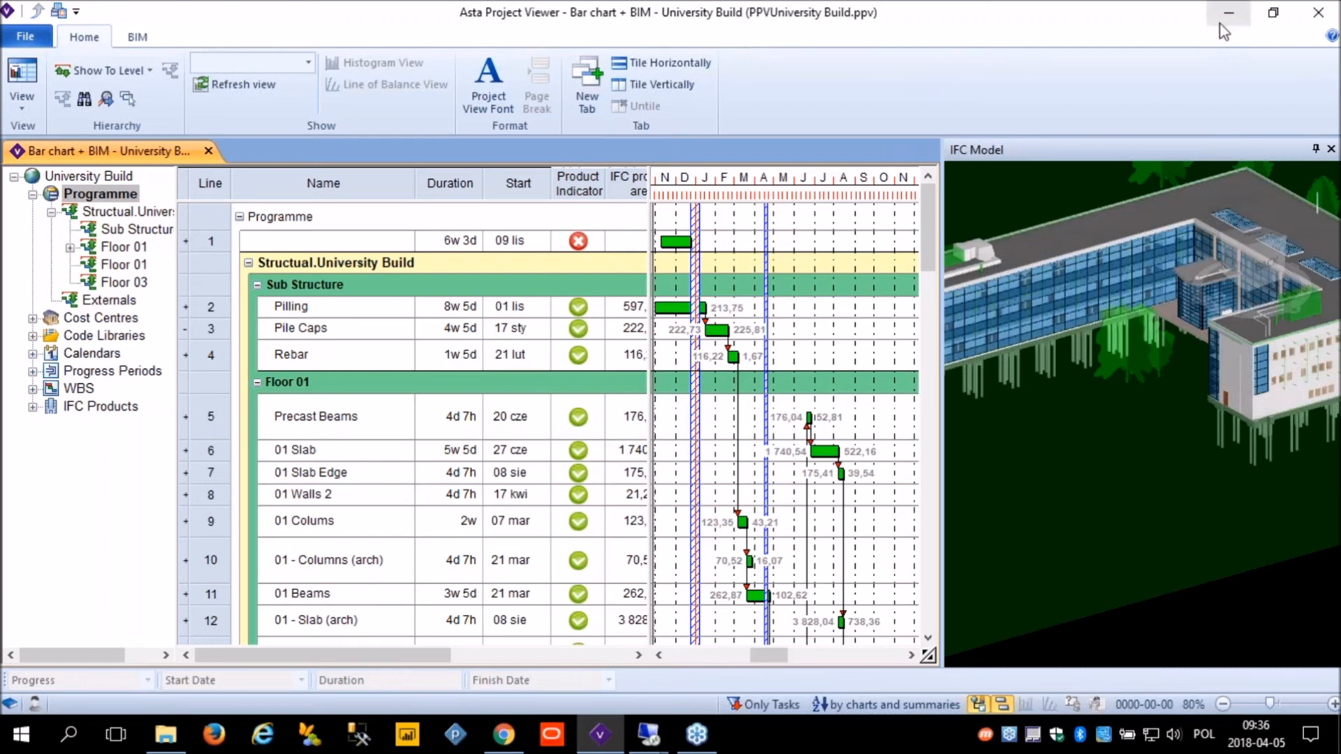
Step: Switch to File Explorer, play the demo.avi video from the czwartek29.03.2018 folder and close the player
{"action": "left_click", "coordinate": [166, 733]}
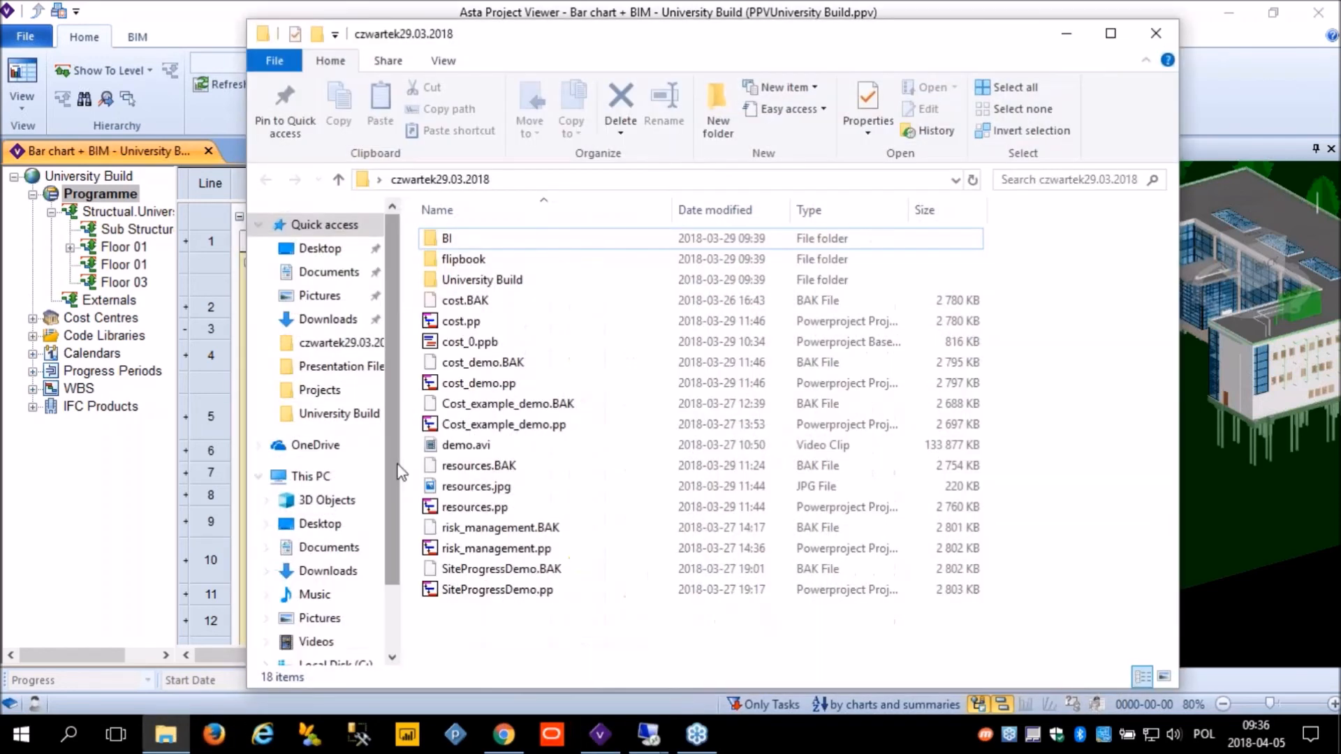
{"action": "left_click", "coordinate": [476, 447]}
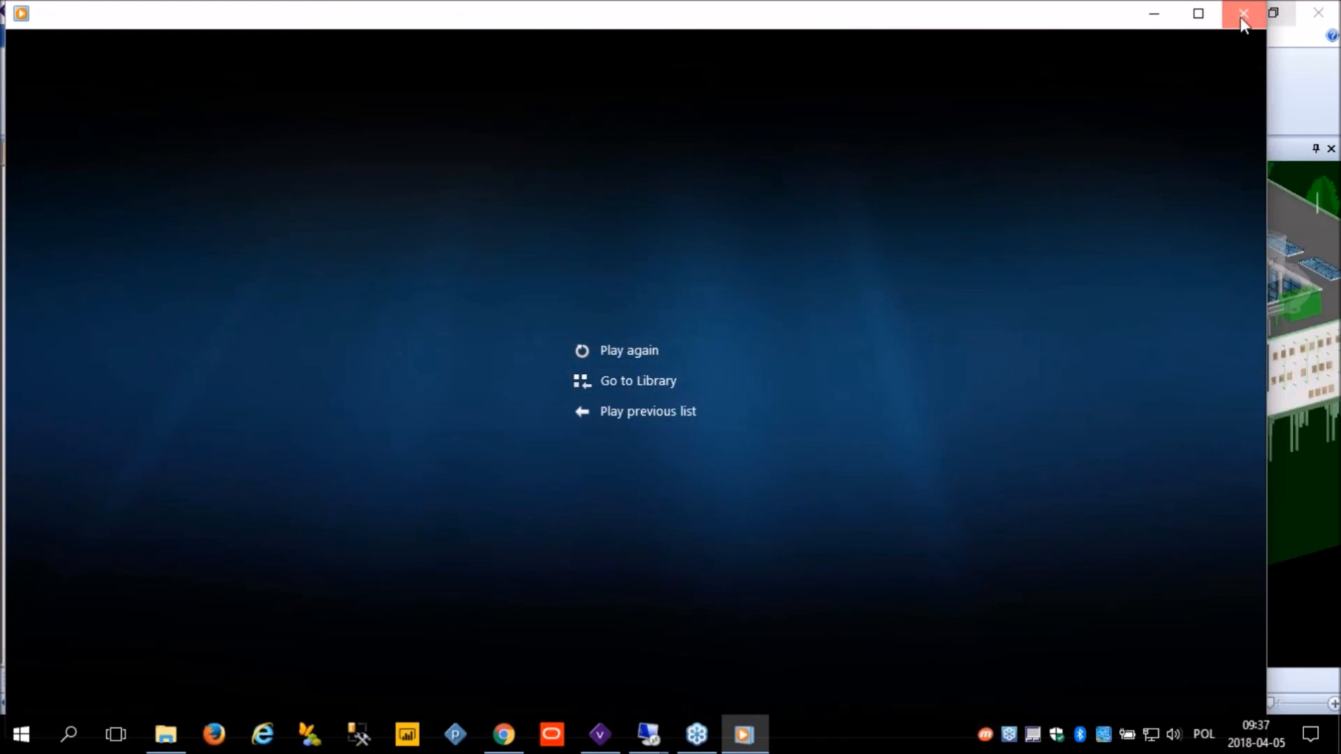
{"action": "left_click", "coordinate": [1243, 14]}
{"action": "double_click", "coordinate": [489, 261]}
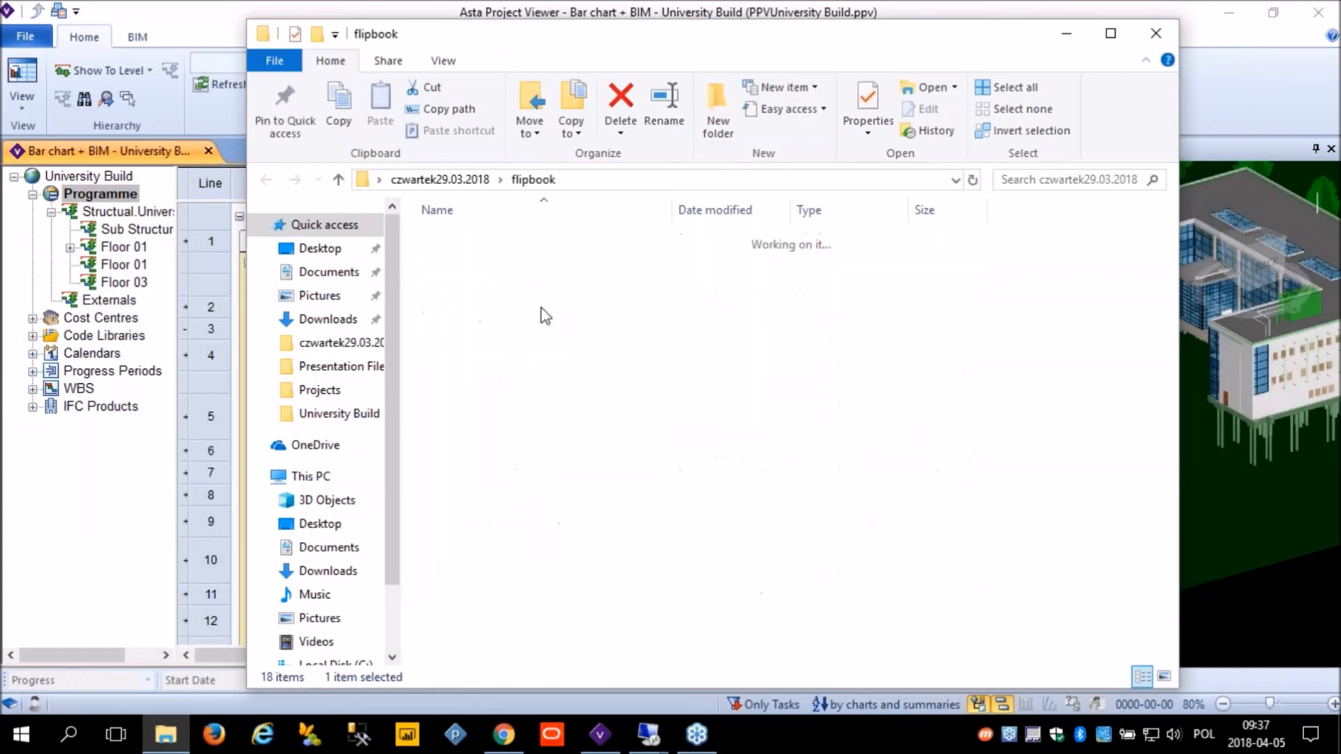
{"action": "double_click", "coordinate": [503, 240]}
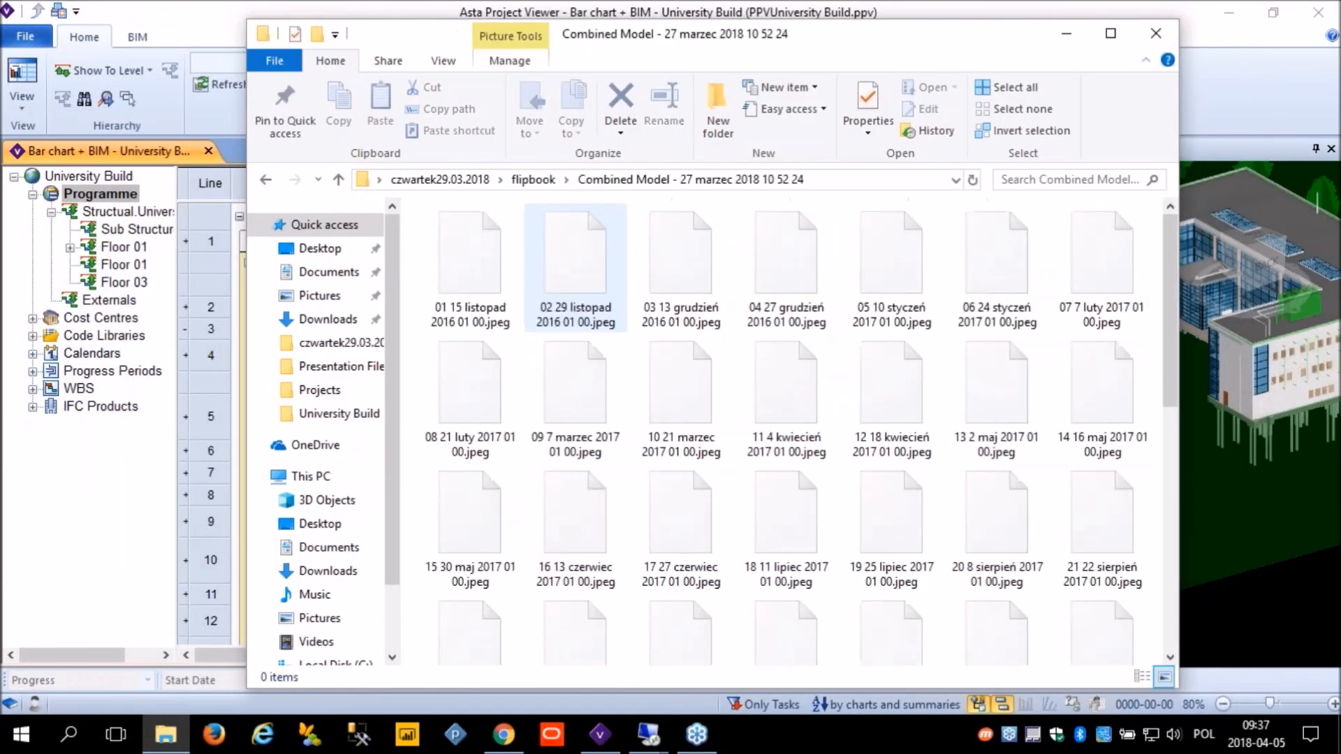
{"action": "double_click", "coordinate": [456, 276]}
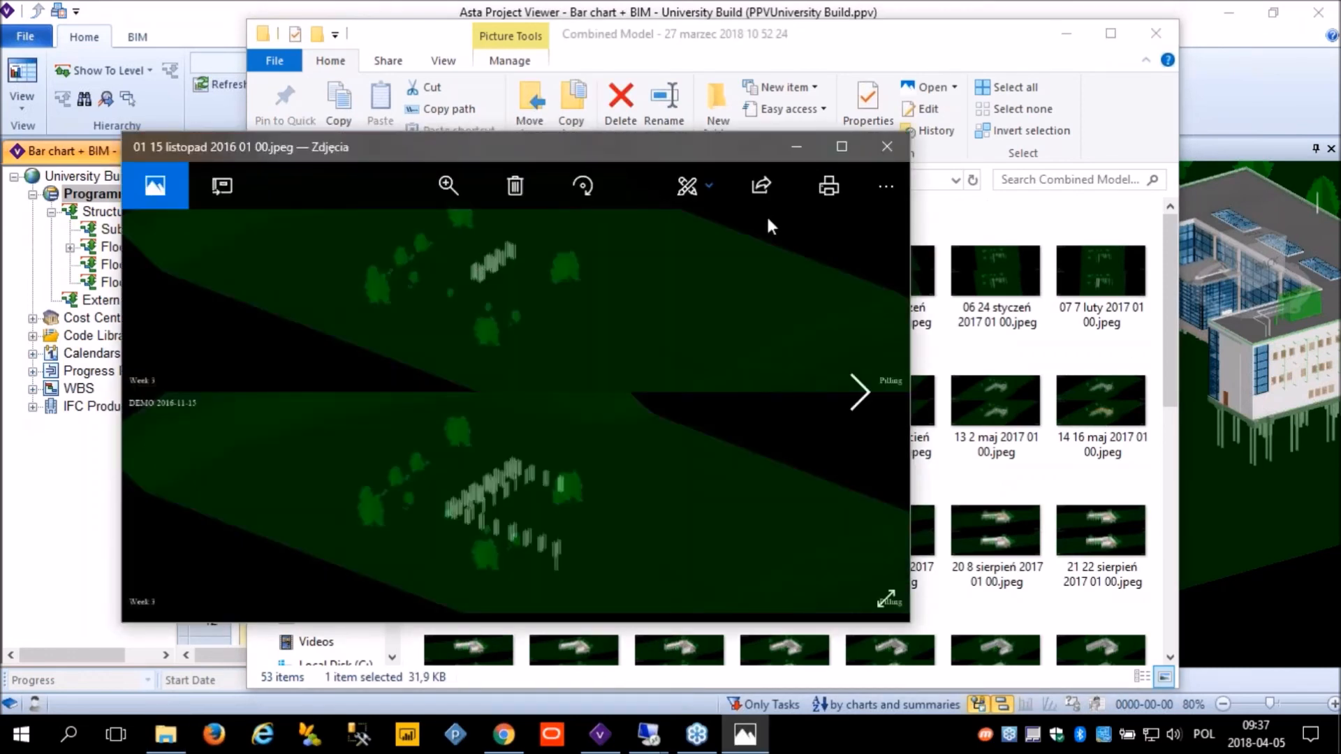
Step: Maximize the photo viewer and page through the flipbook images from 01 15 listopad 2016 to 46 7 sierpień 2018, examining the construction progress
{"action": "left_click", "coordinate": [842, 148]}
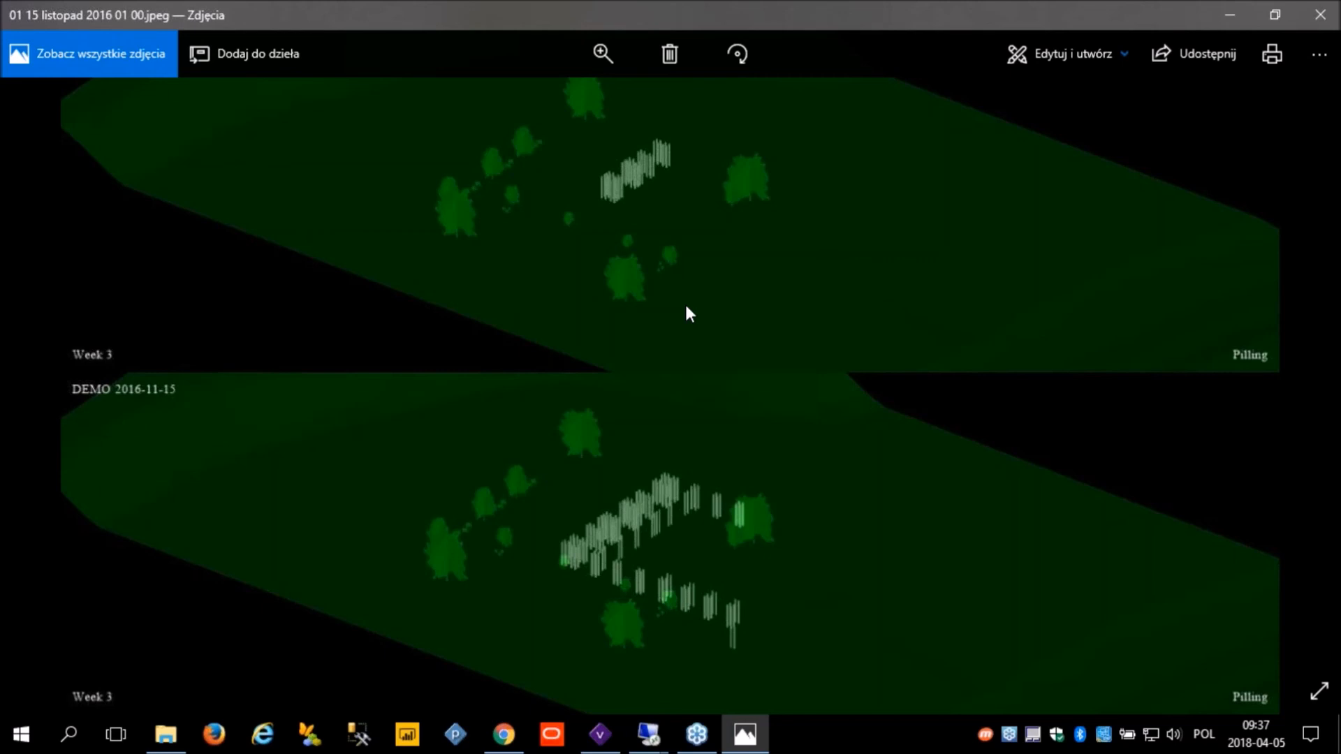
{"action": "key", "text": "Right"}
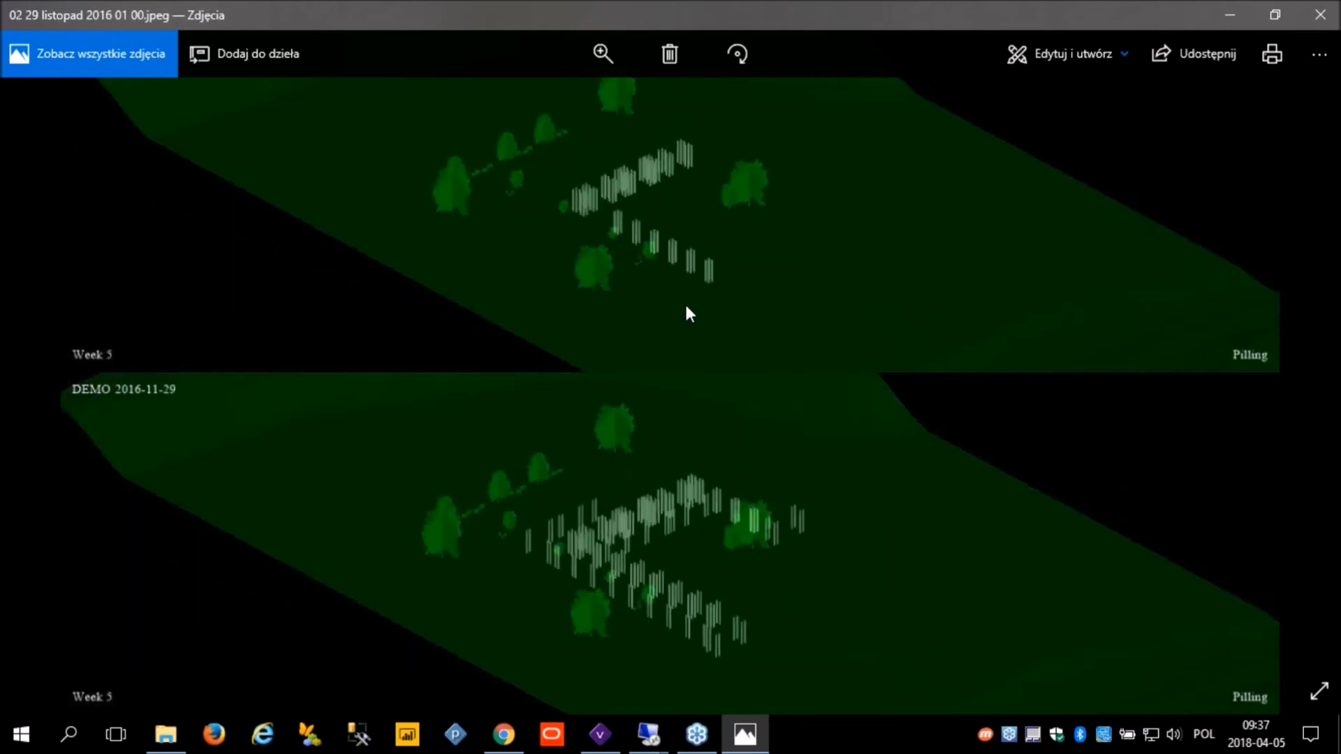
{"action": "key", "text": "Right"}
{"action": "key", "text": "Right"}
{"action": "key", "text": "Right"}
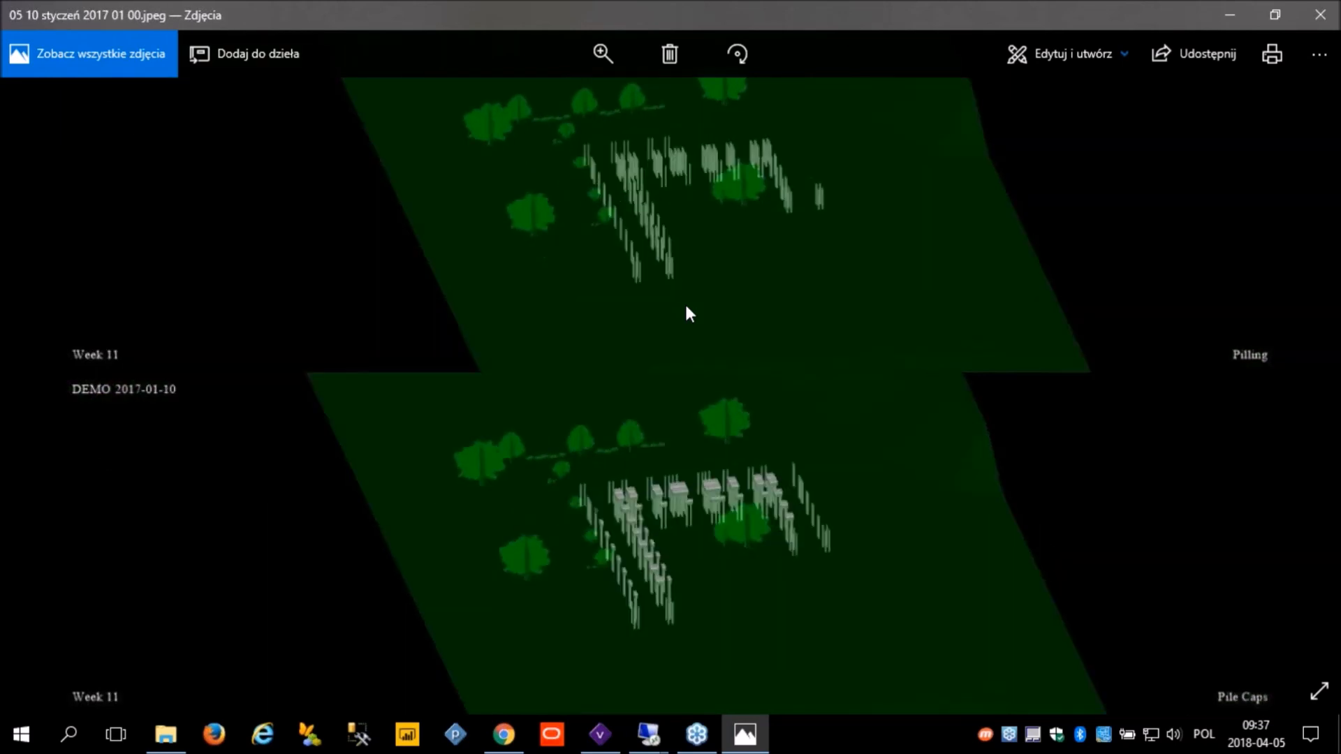
{"action": "key", "text": "Right"}
{"action": "key", "text": "Right"}
{"action": "key", "text": "Right"}
{"action": "key", "text": "Right"}
{"action": "key", "text": "Right"}
{"action": "key", "text": "Right"}
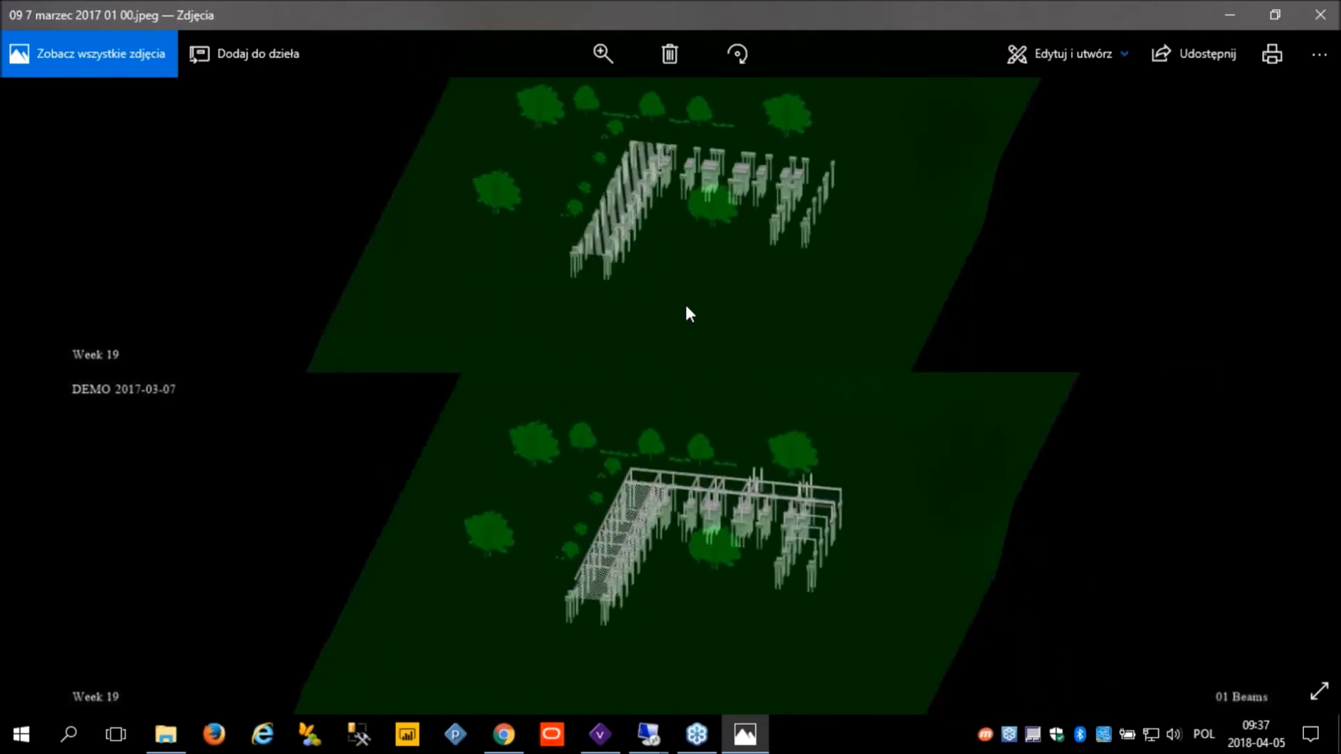
{"action": "key", "text": "Right"}
{"action": "key", "text": "Right"}
{"action": "key", "text": "Right"}
{"action": "key", "text": "Right"}
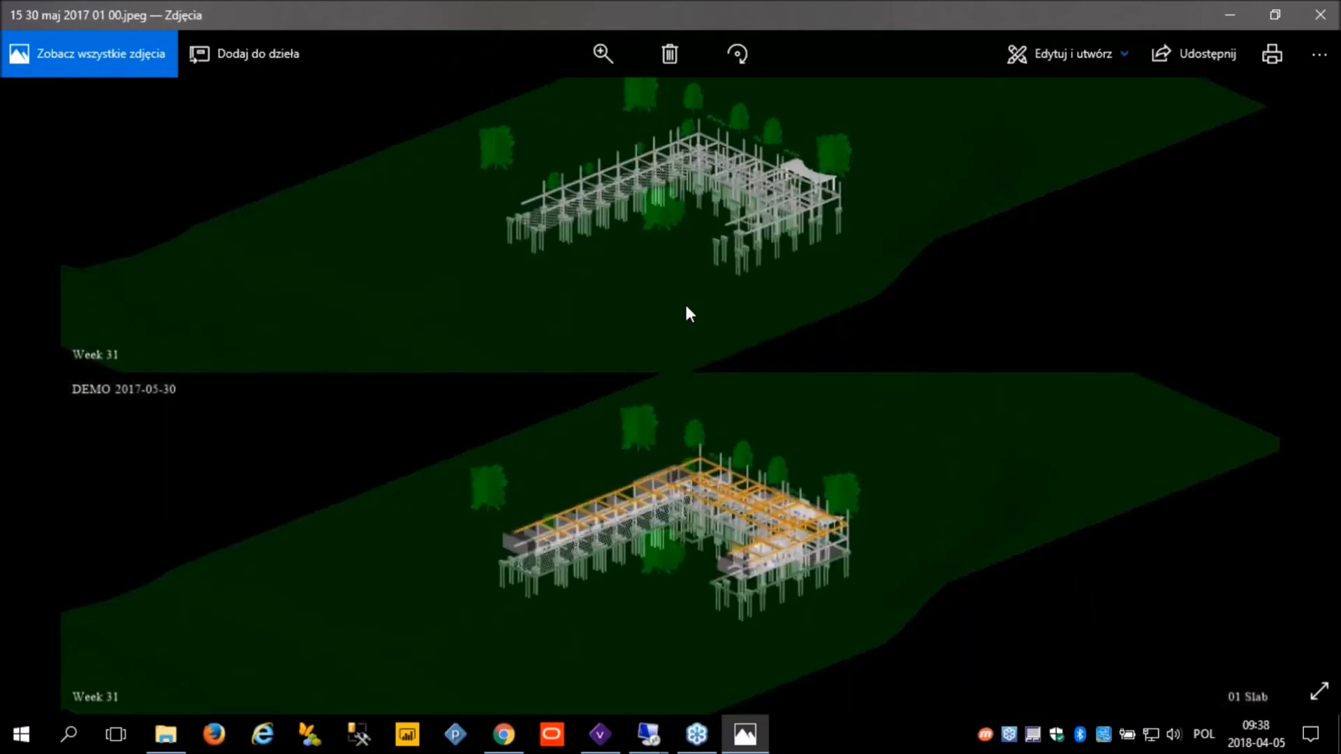
{"action": "key", "text": "Right"}
{"action": "key", "text": "Right"}
{"action": "key", "text": "Right"}
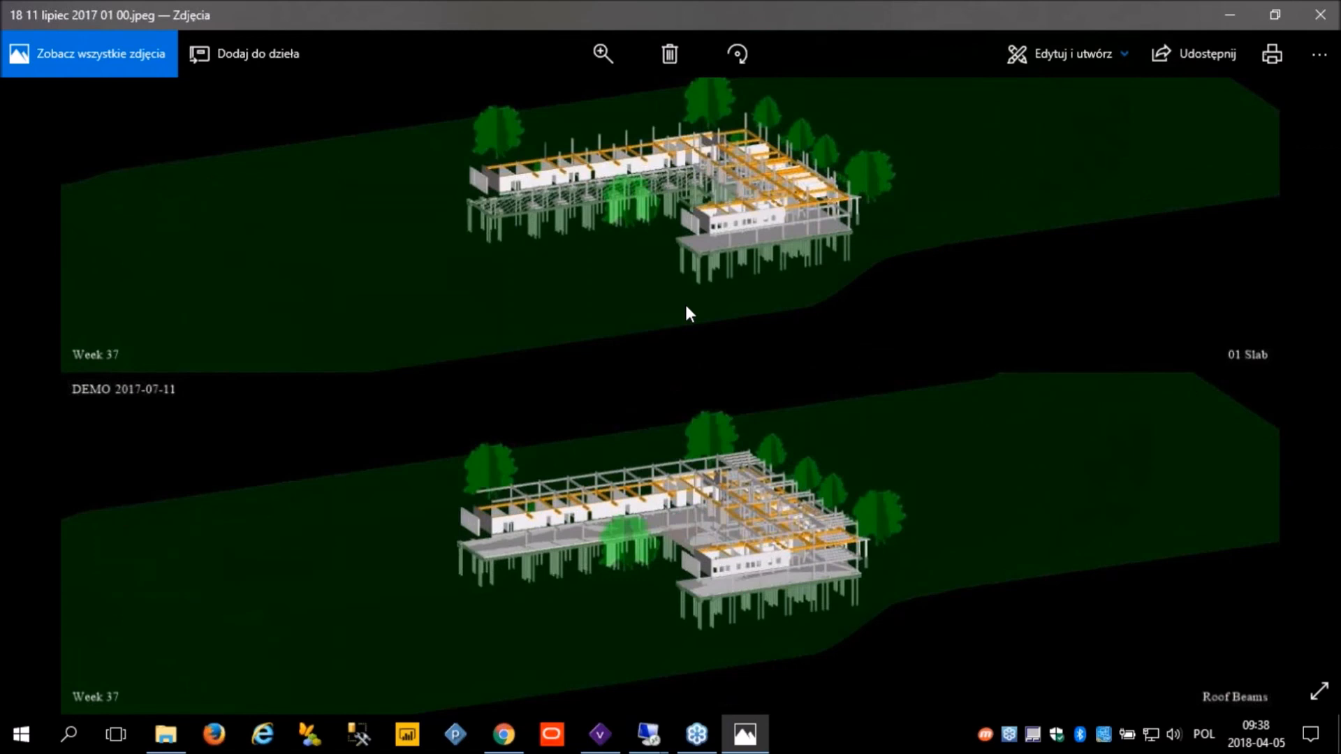
{"action": "key", "text": "Right"}
{"action": "key", "text": "Right"}
{"action": "key", "text": "Right"}
{"action": "key", "text": "Right"}
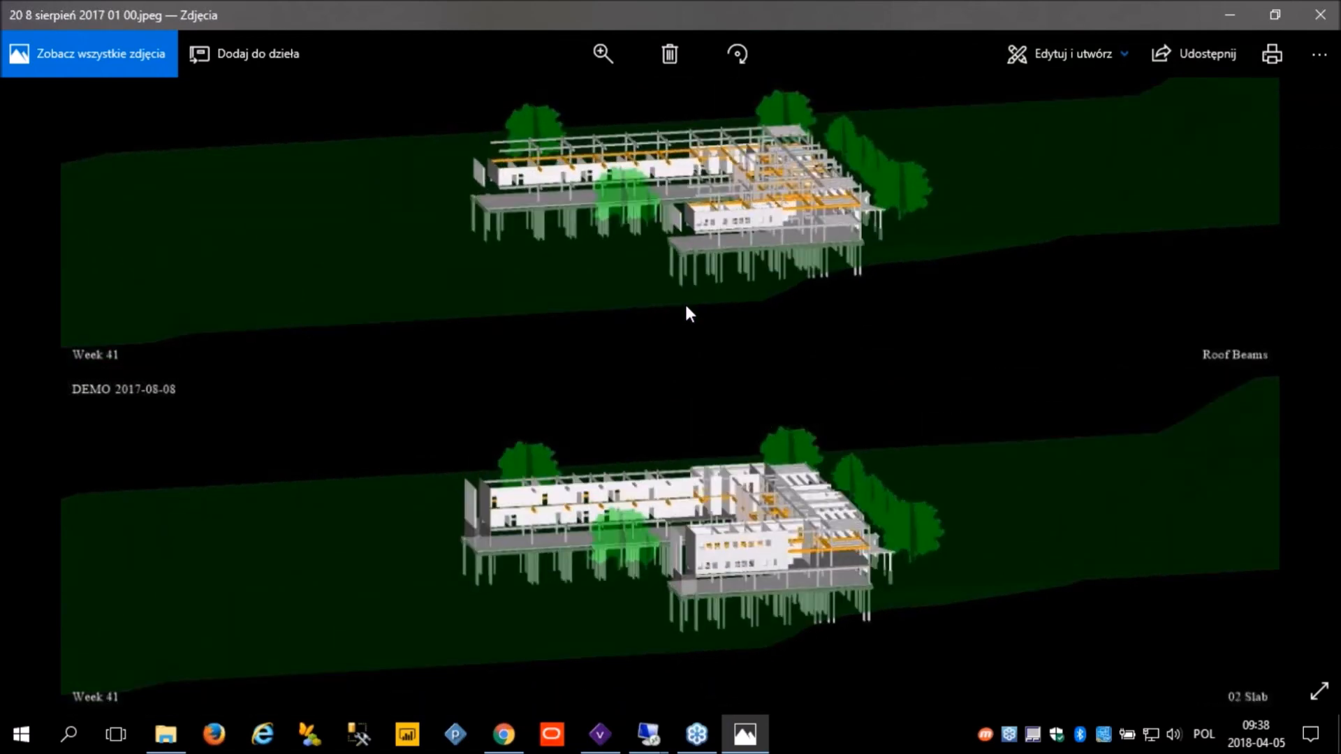
{"action": "key", "text": "Right"}
{"action": "key", "text": "Right"}
{"action": "key", "text": "Right"}
{"action": "key", "text": "Right"}
{"action": "key", "text": "Right"}
{"action": "key", "text": "Right"}
{"action": "key", "text": "Right"}
{"action": "key", "text": "Right"}
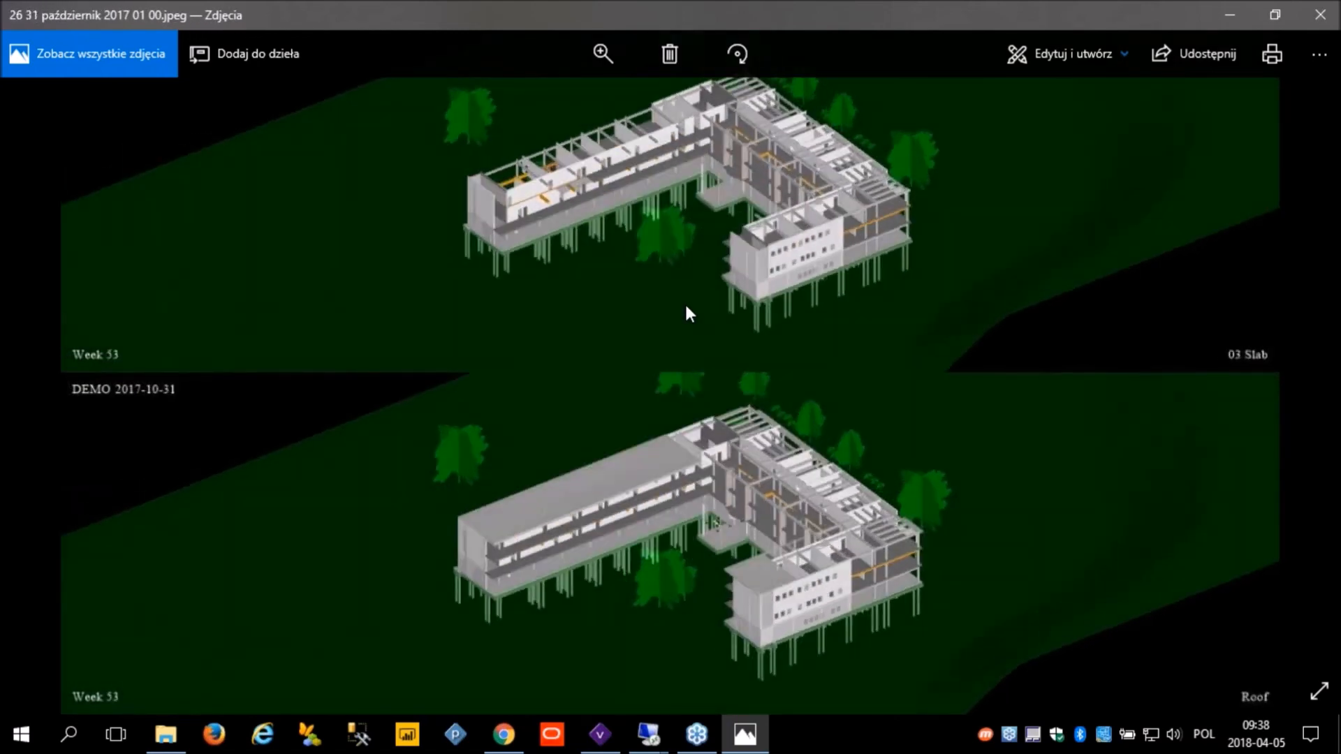
{"action": "key", "text": "Right"}
{"action": "key", "text": "Right"}
{"action": "key", "text": "Right"}
{"action": "key", "text": "Right"}
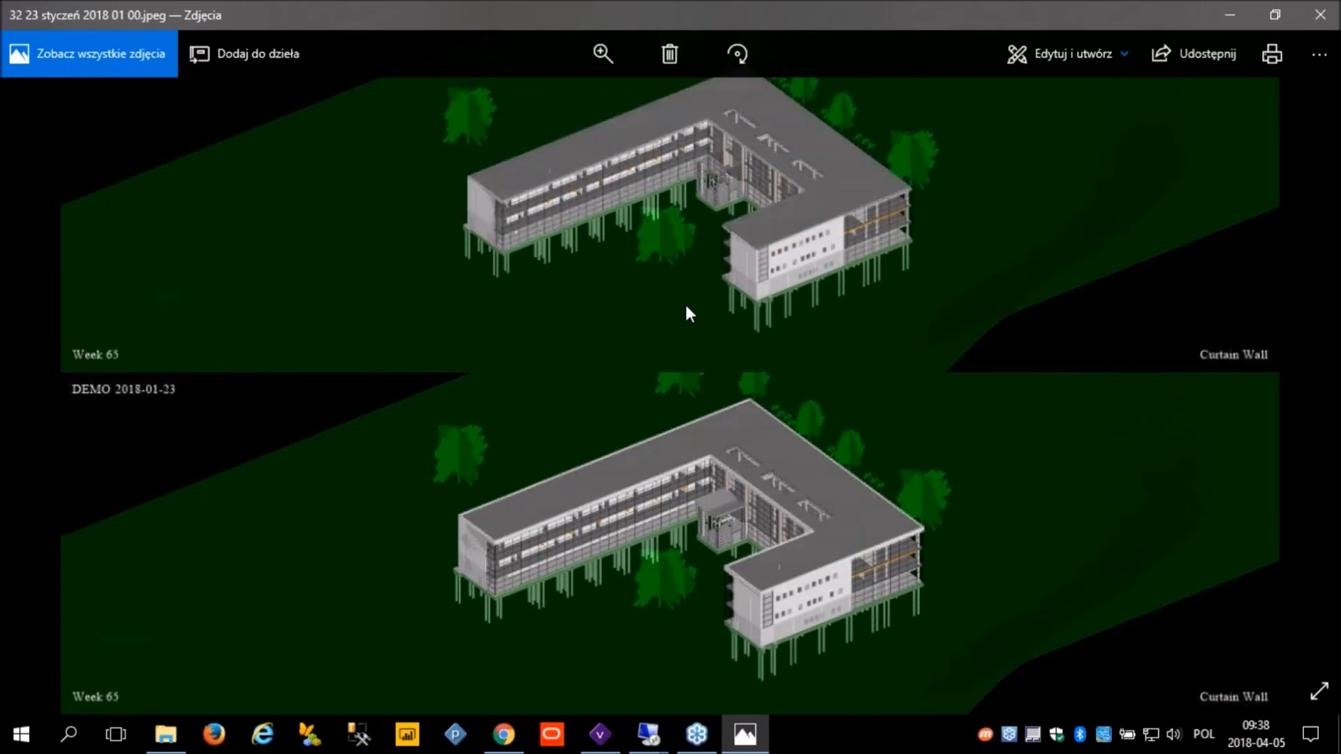
{"action": "key", "text": "Right"}
{"action": "key", "text": "Right"}
{"action": "key", "text": "Right"}
{"action": "key", "text": "Right"}
{"action": "key", "text": "Right"}
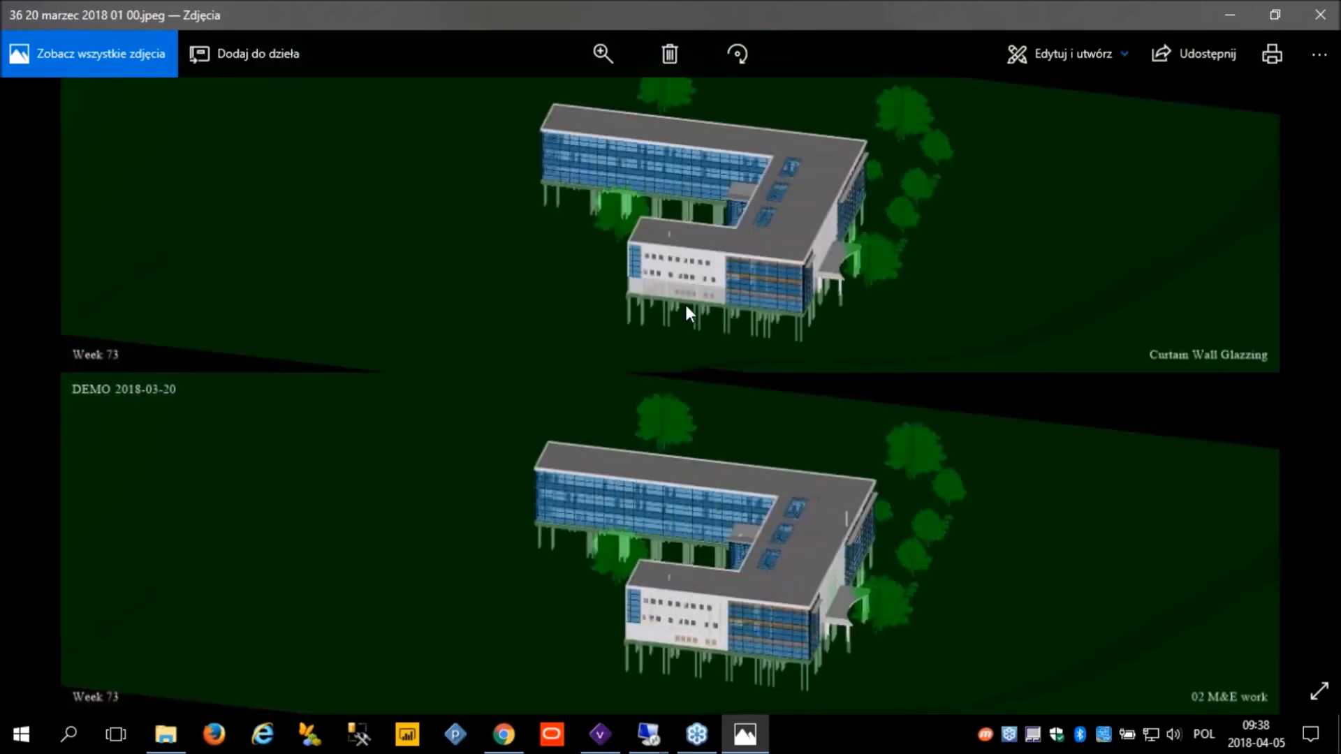
{"action": "key", "text": "Right"}
{"action": "key", "text": "Right"}
{"action": "key", "text": "Right"}
{"action": "key", "text": "Right"}
{"action": "key", "text": "Right"}
{"action": "key", "text": "Right"}
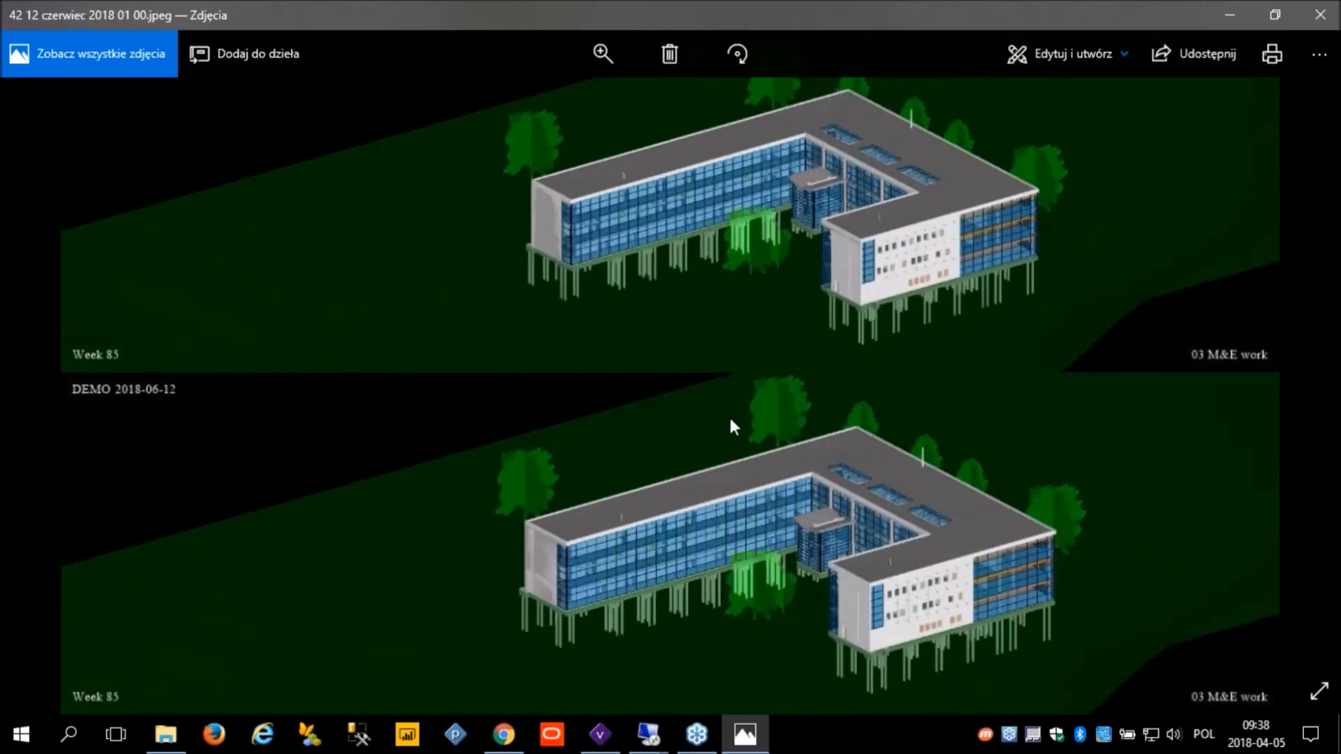
{"action": "key", "text": "Right"}
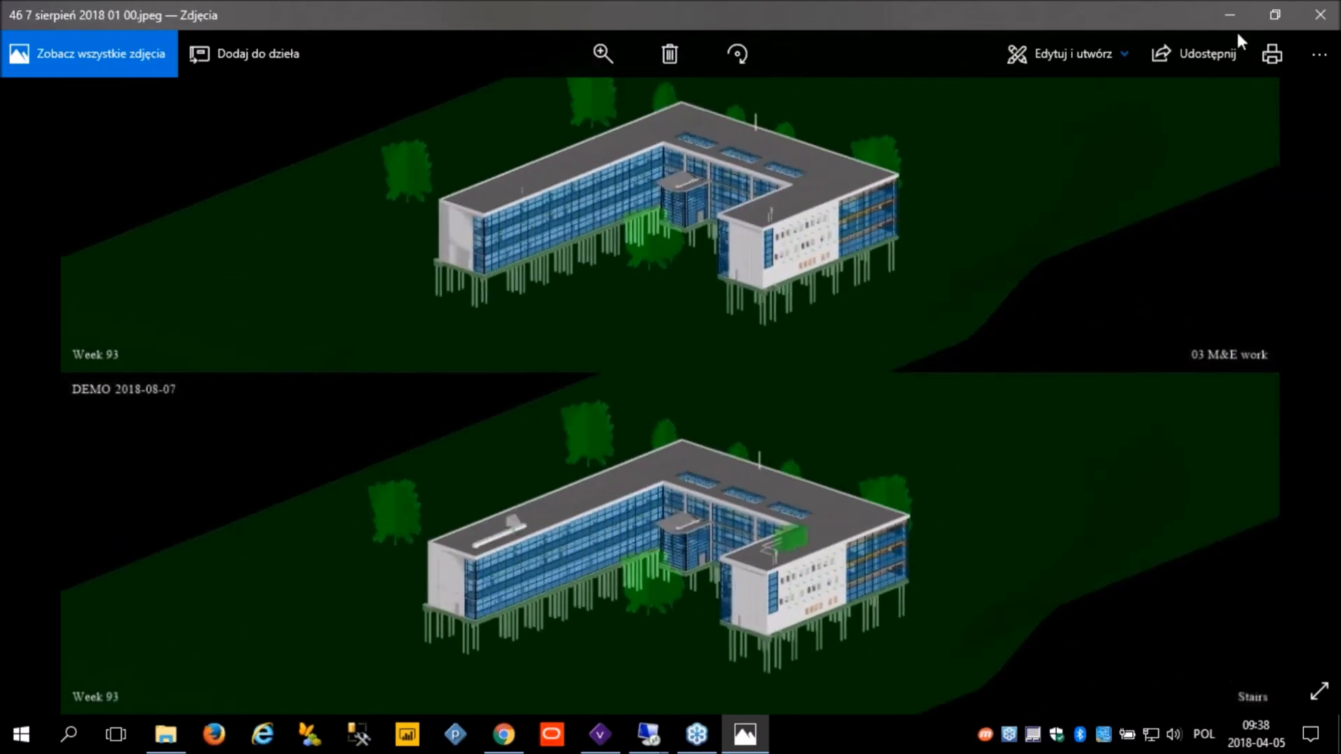
{"action": "left_click", "coordinate": [1308, 14]}
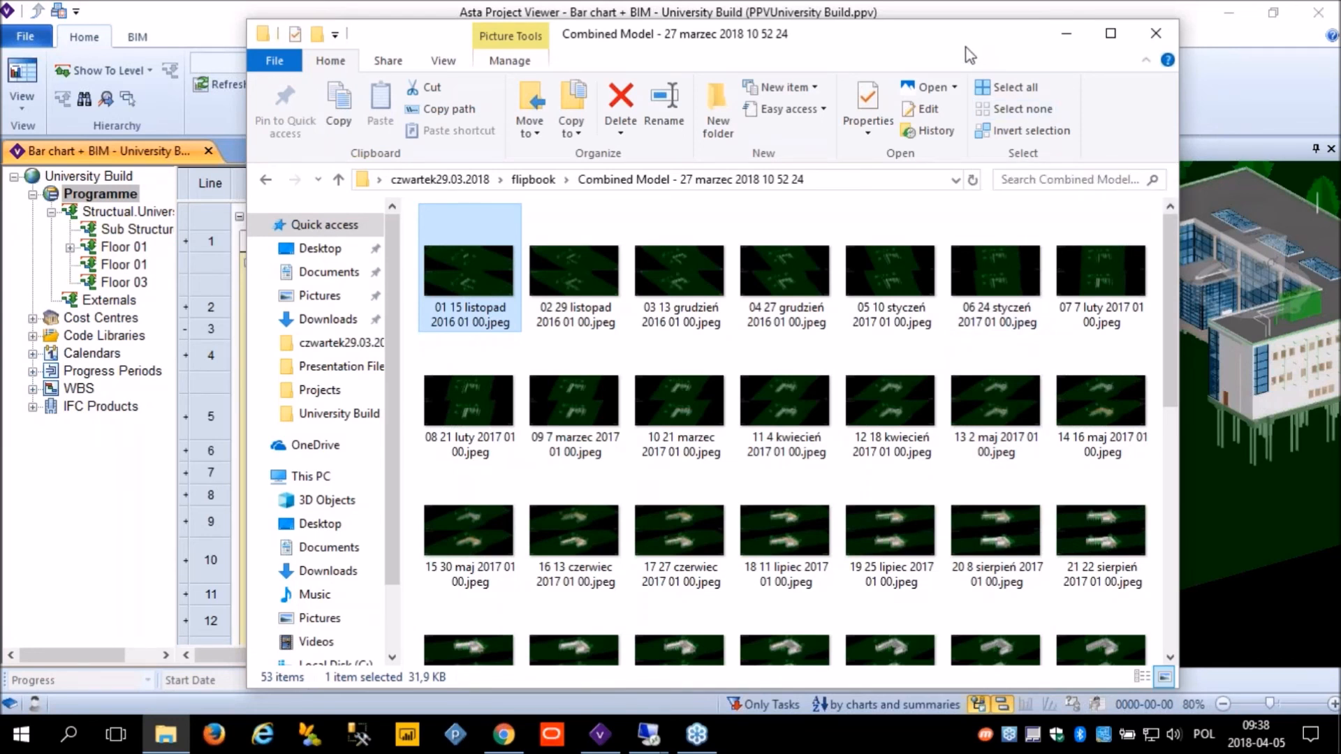
{"action": "left_click_drag", "start_coordinate": [969, 54], "coordinate": [954, 49]}
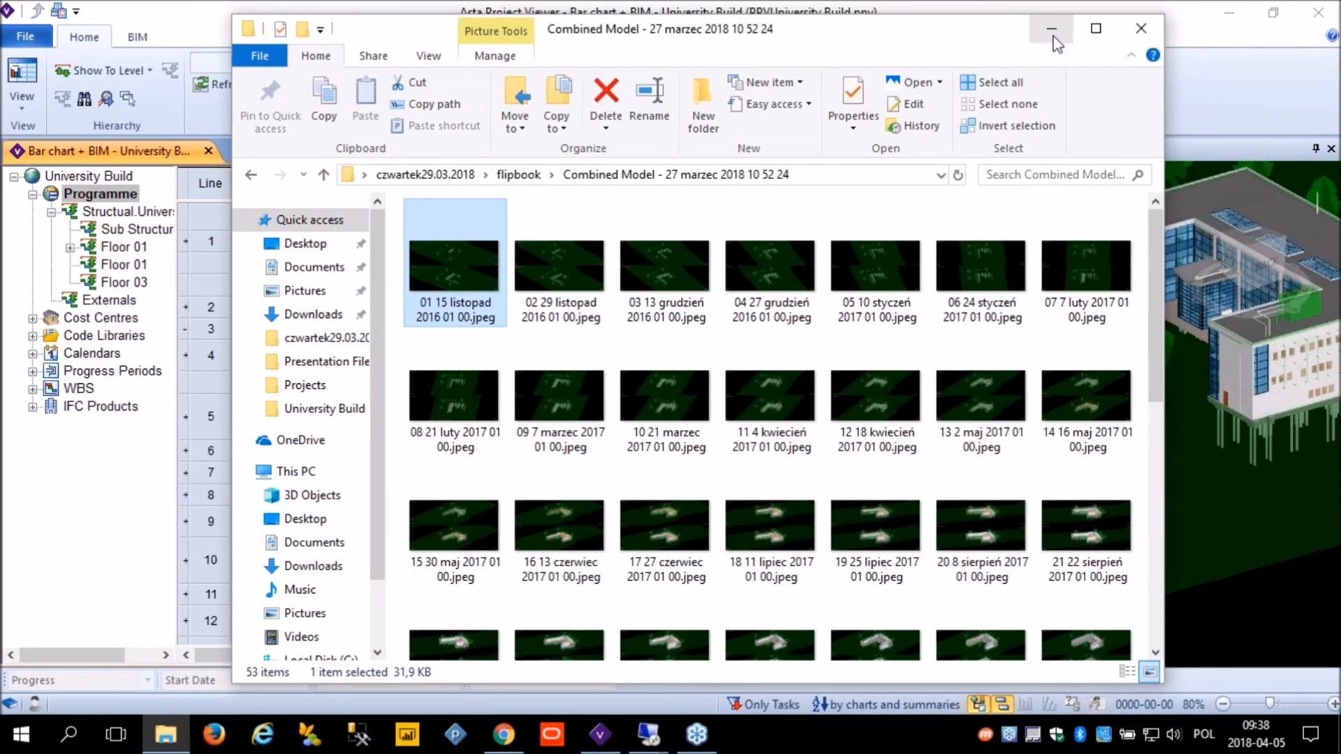
{"action": "left_click", "coordinate": [1052, 30]}
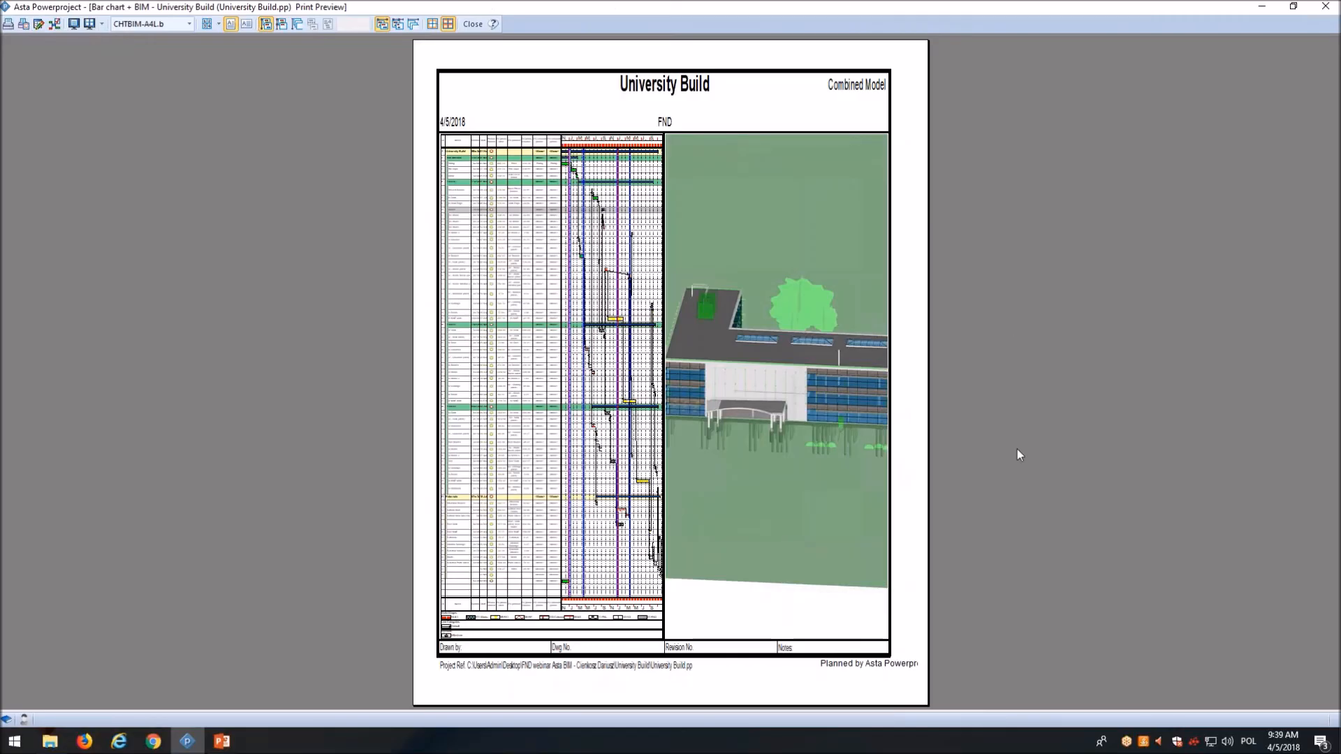
Step: Switch to the webinar presentation in PowerPoint and go to slide 8, "Live demo time!"
{"action": "key", "text": "alt+Tab"}
{"action": "key", "text": "Tab"}
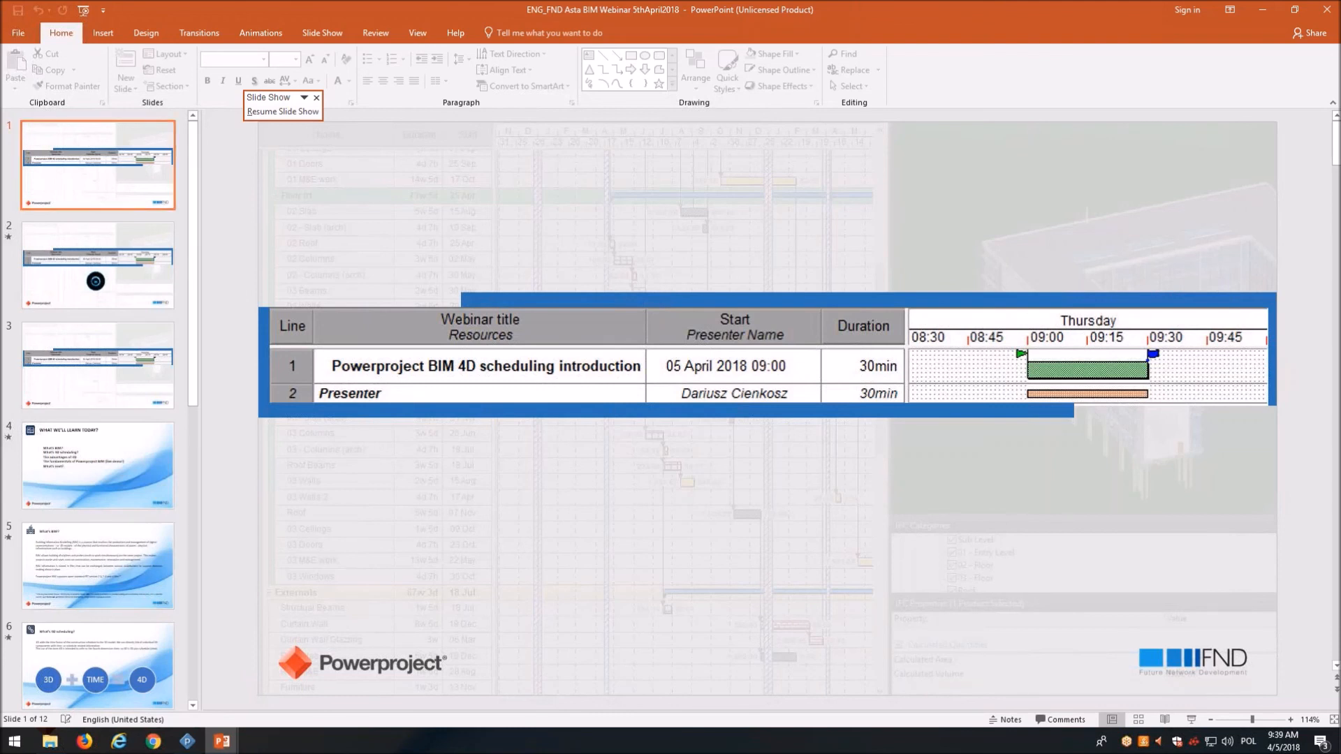
{"action": "scroll", "coordinate": [766, 409], "scroll_direction": "down", "scroll_amount": 9}
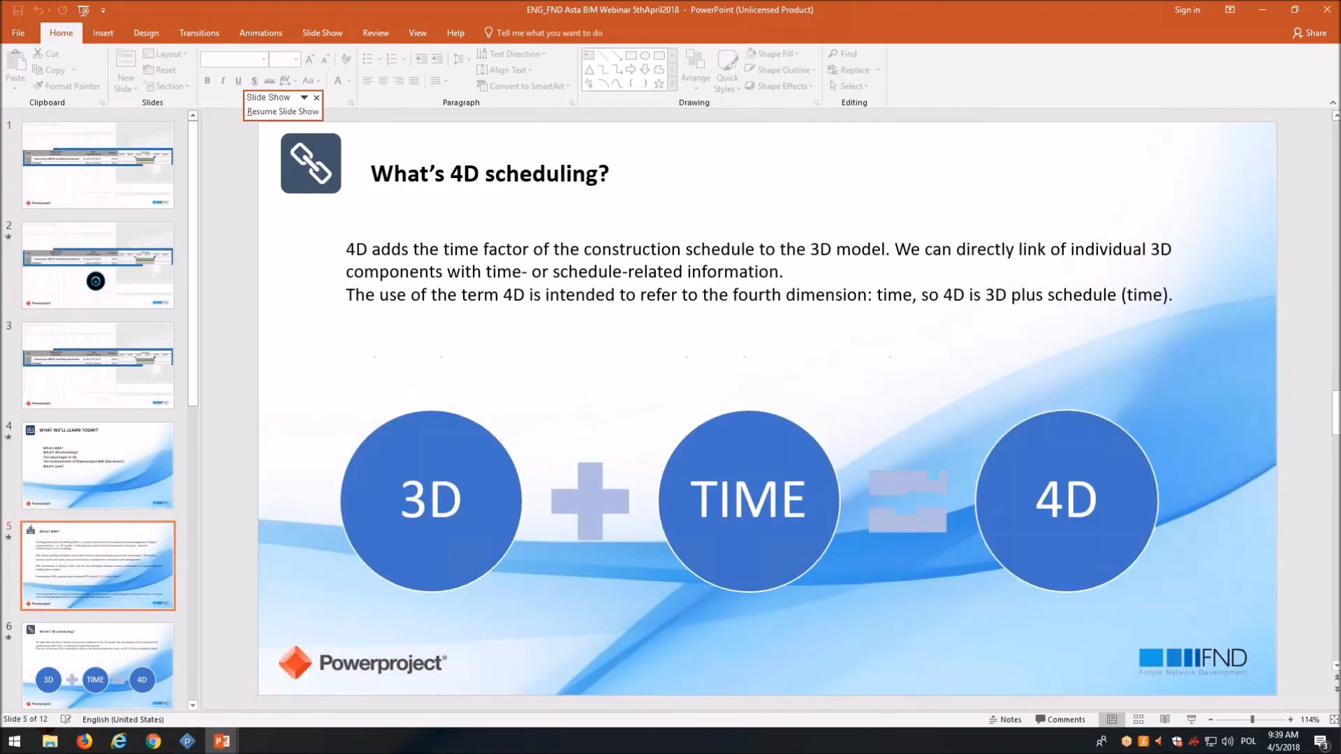
{"action": "scroll", "coordinate": [767, 409], "scroll_direction": "down", "scroll_amount": 1}
{"action": "scroll", "coordinate": [767, 408], "scroll_direction": "up", "scroll_amount": 2}
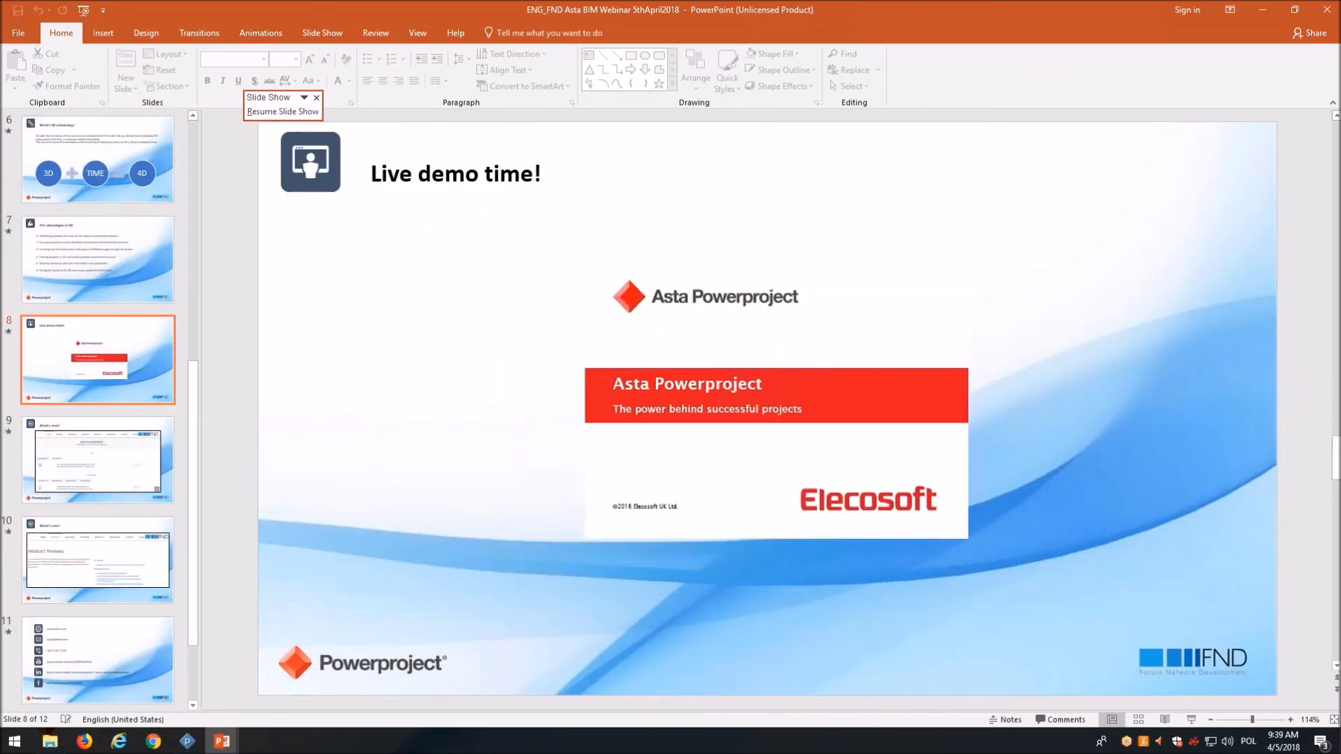
Step: Start the slide show from the current slide and advance past the webinars slide to the "What's next?" product training slide
{"action": "key", "text": "shift+F5"}
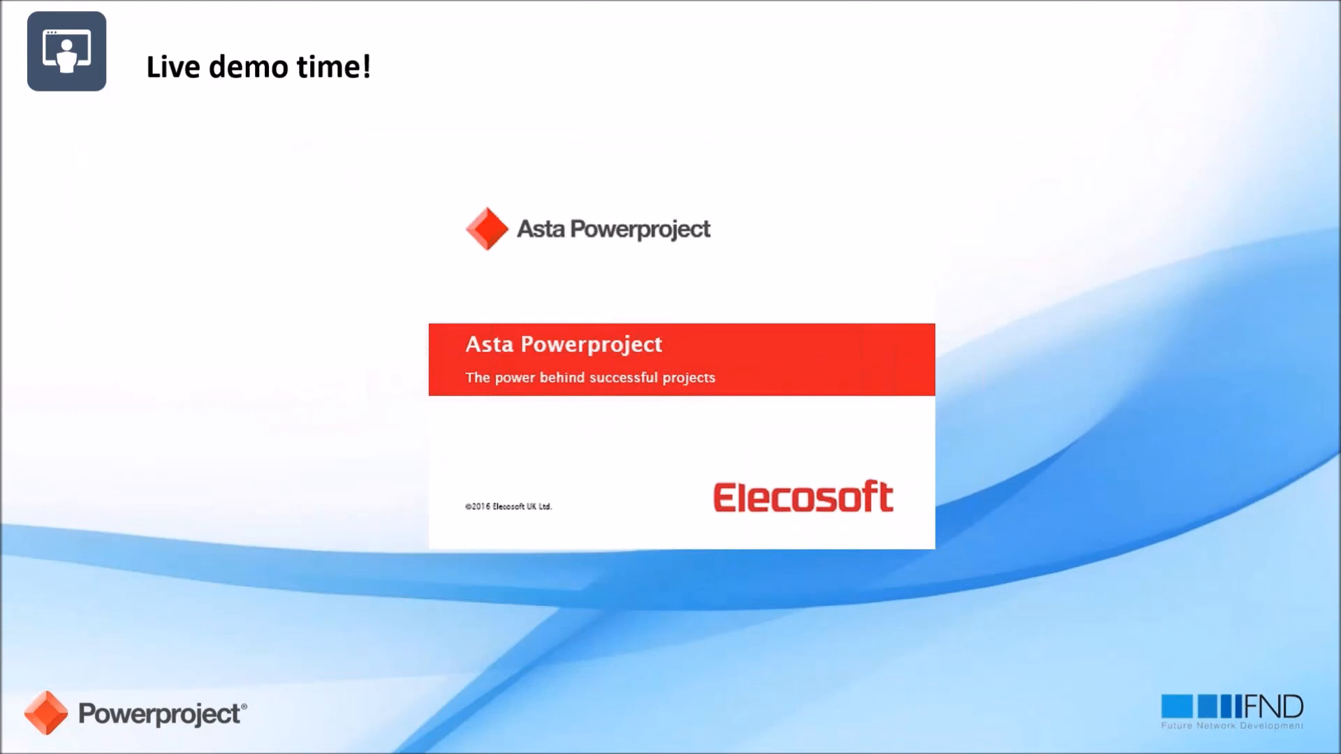
{"action": "key", "text": "Right"}
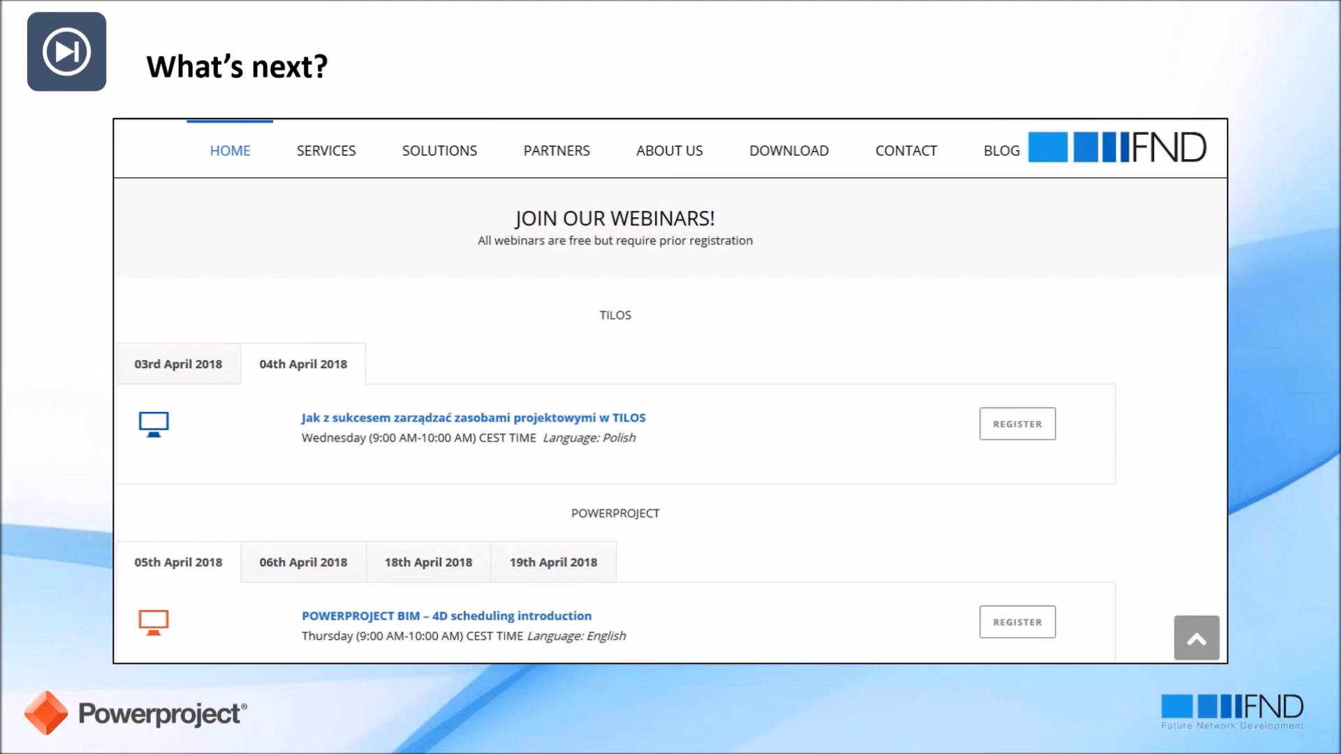
{"action": "key", "text": "Right"}
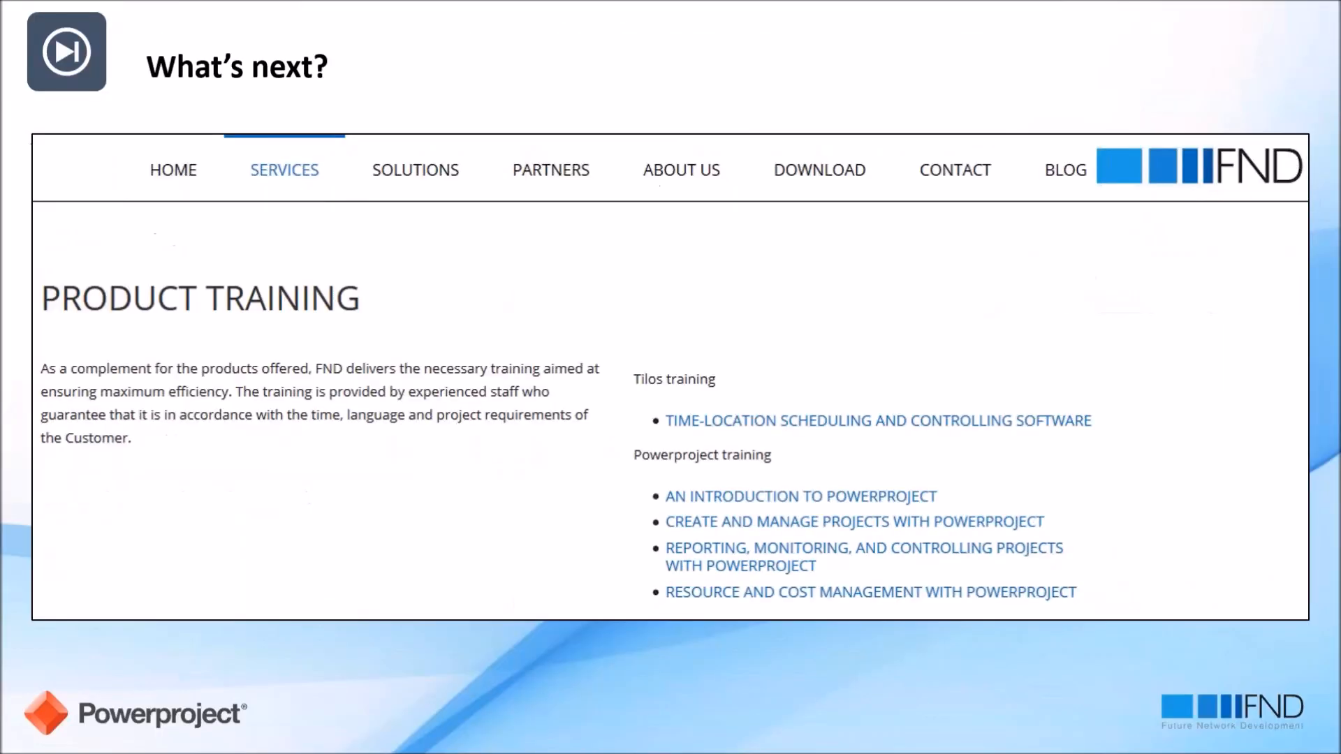